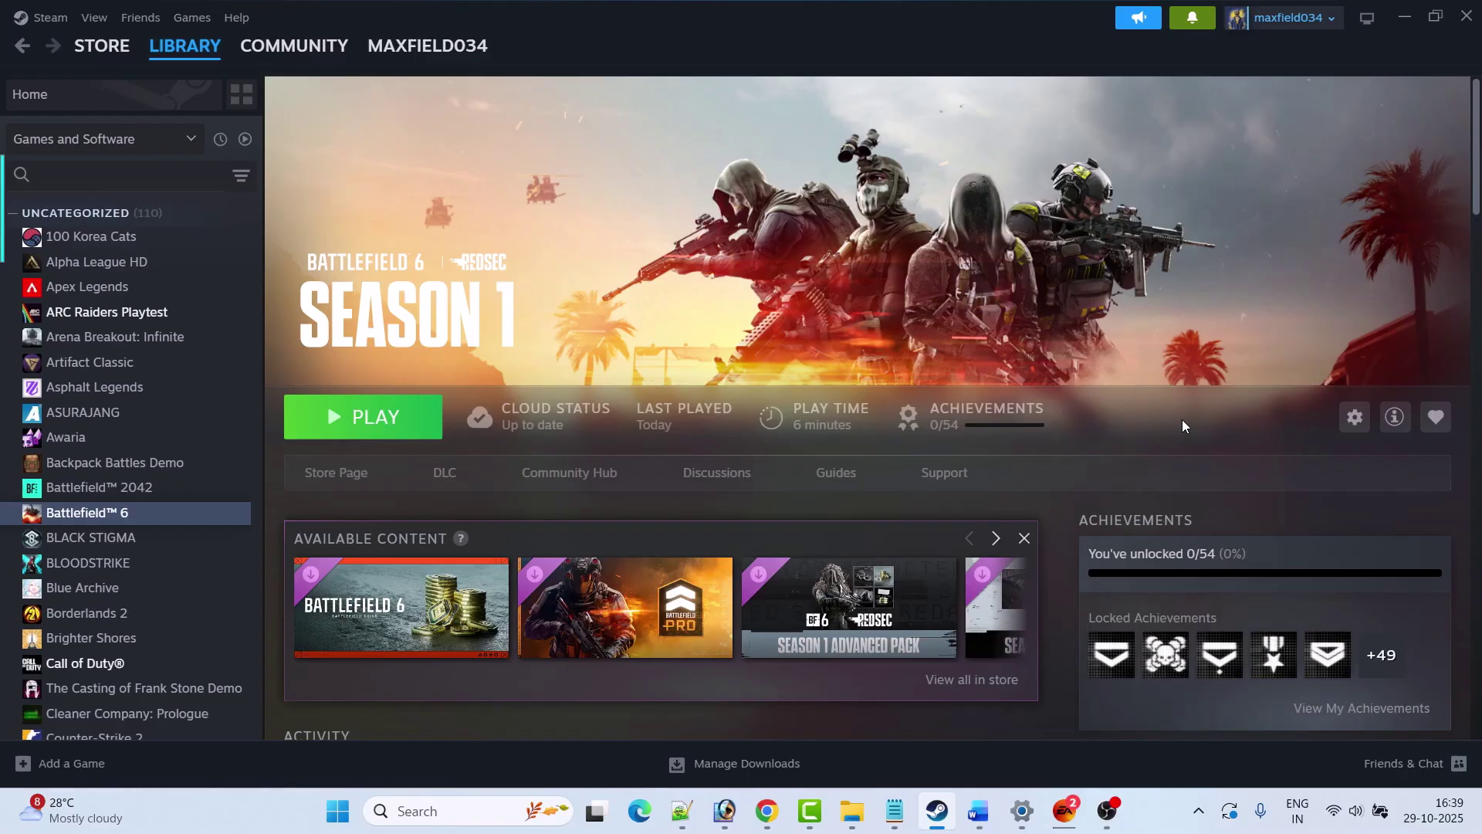
Check the Fix 1 notes in Word, and open the Programme settings of Exploit protection in Windows Security
click(965, 797)
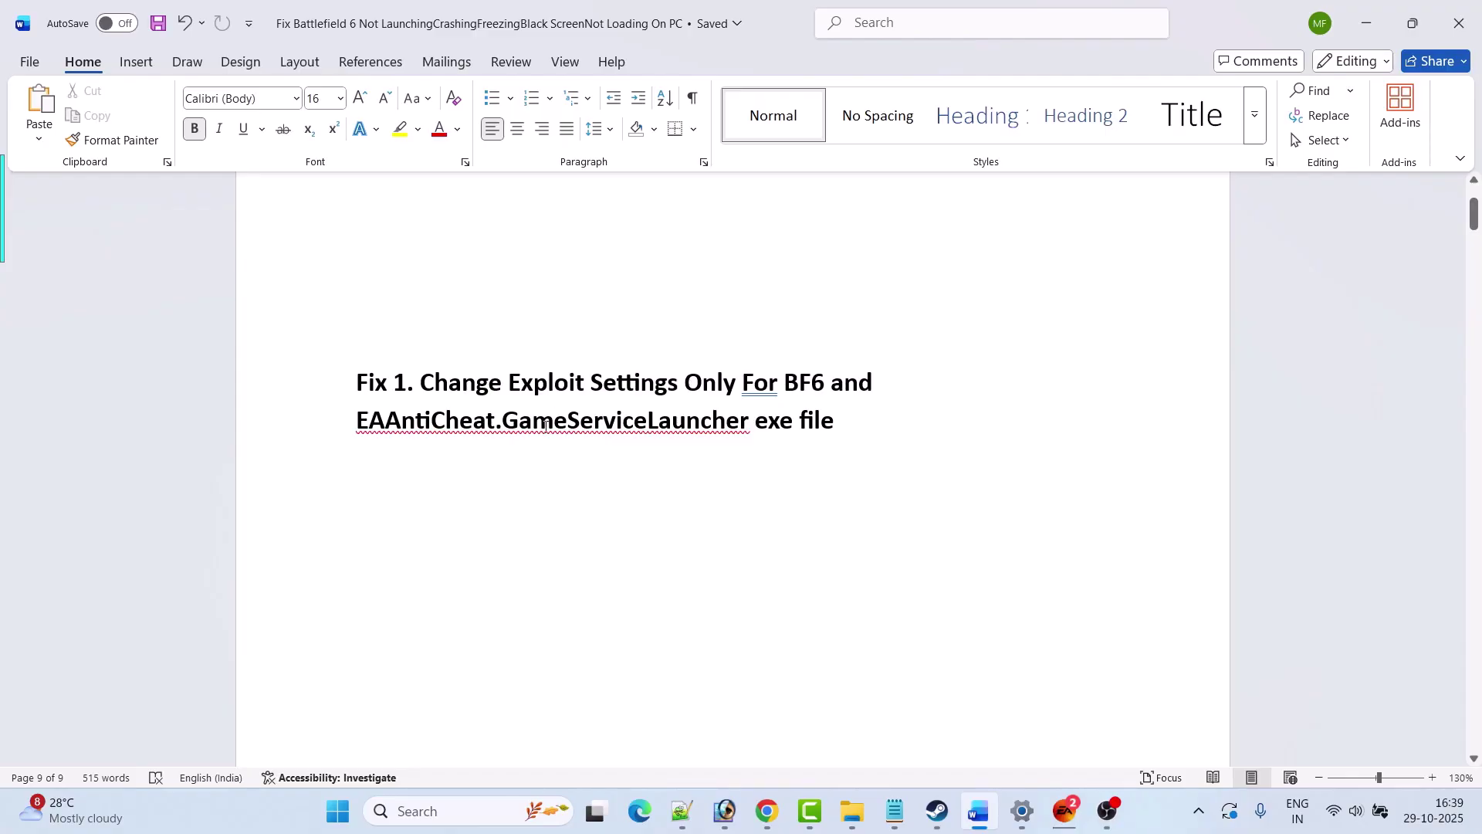
click(451, 816)
text(Exploit Protection)
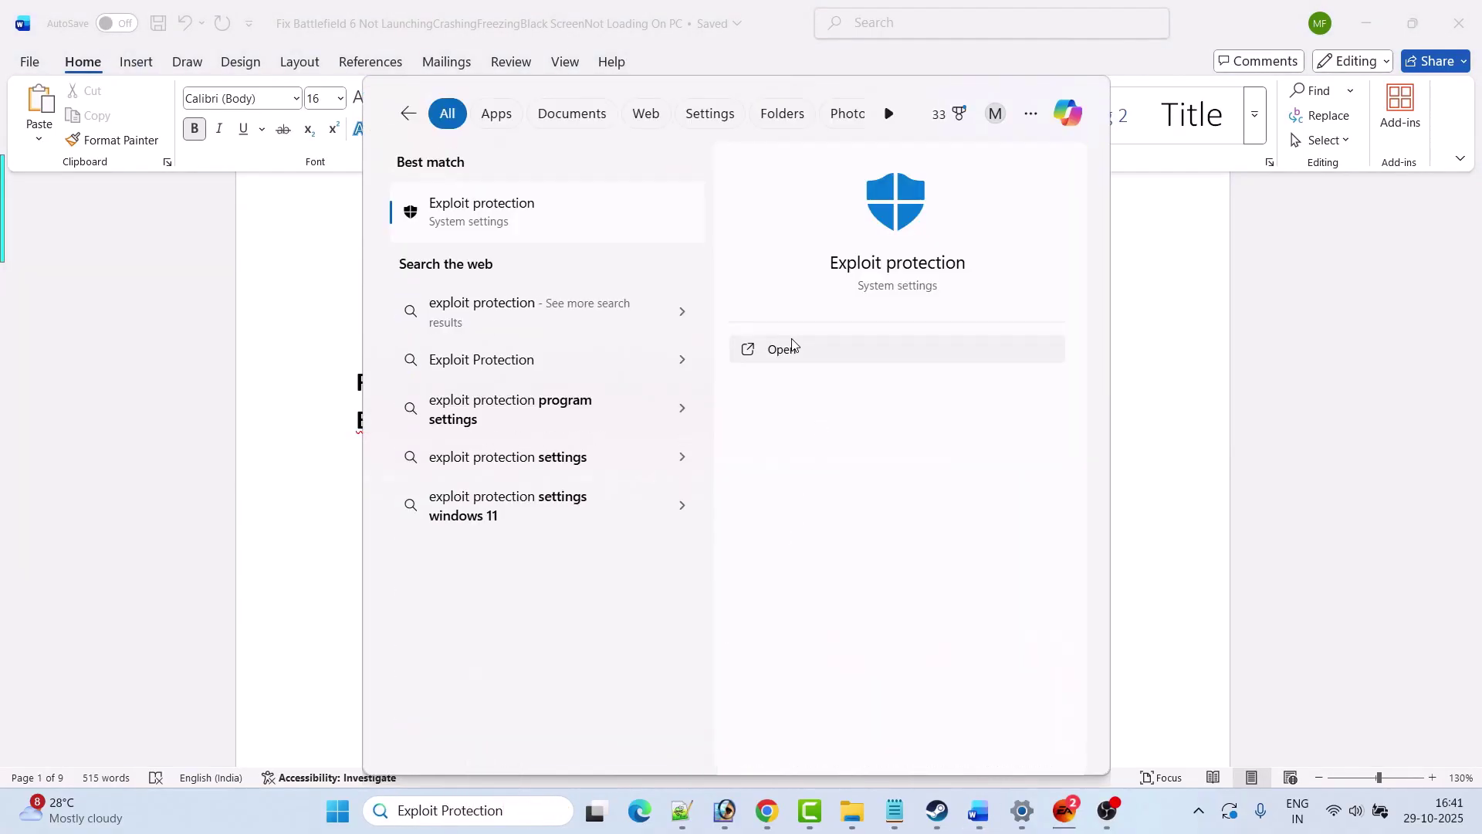
click(815, 345)
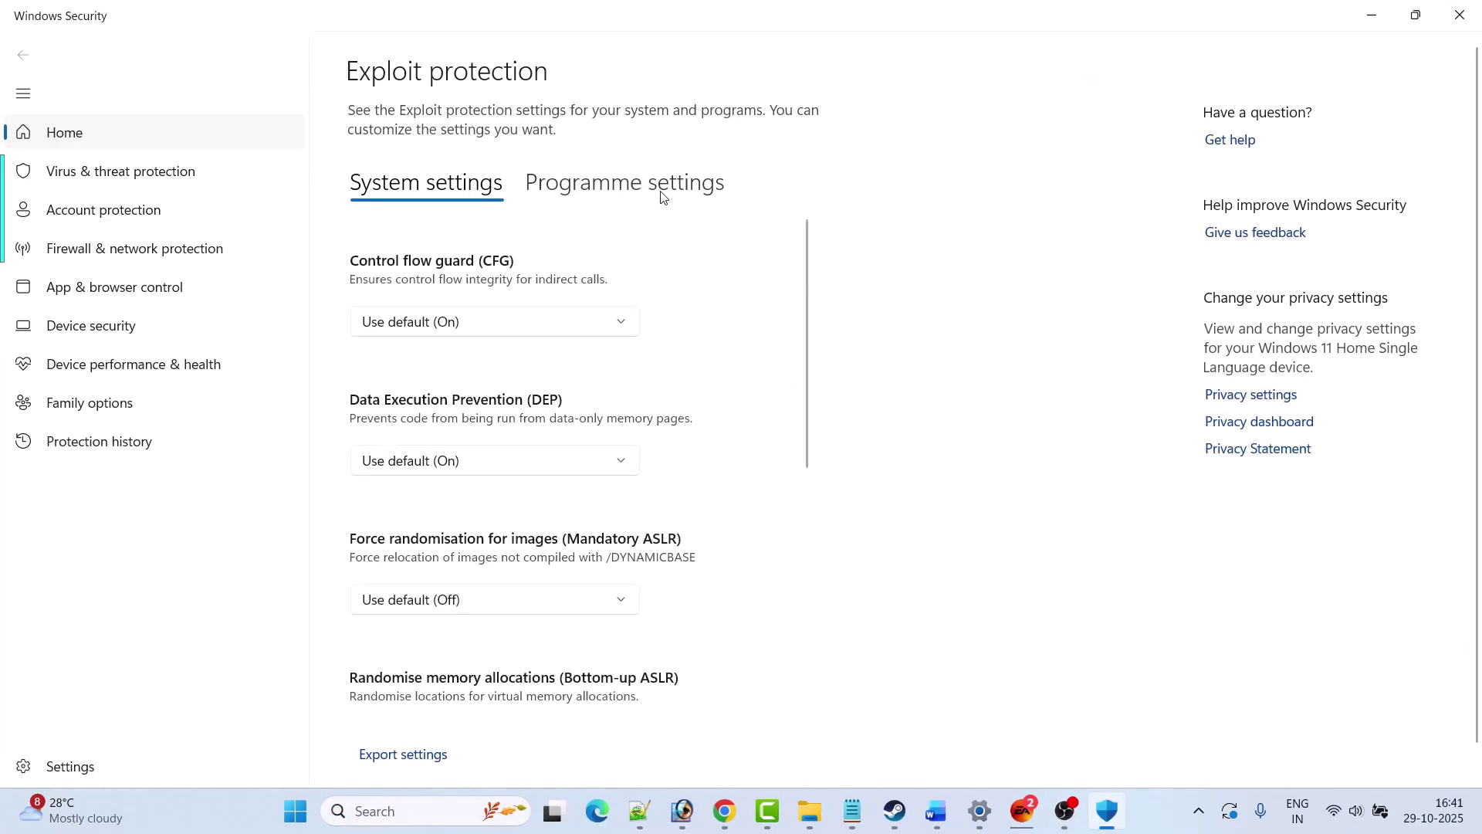
click(663, 193)
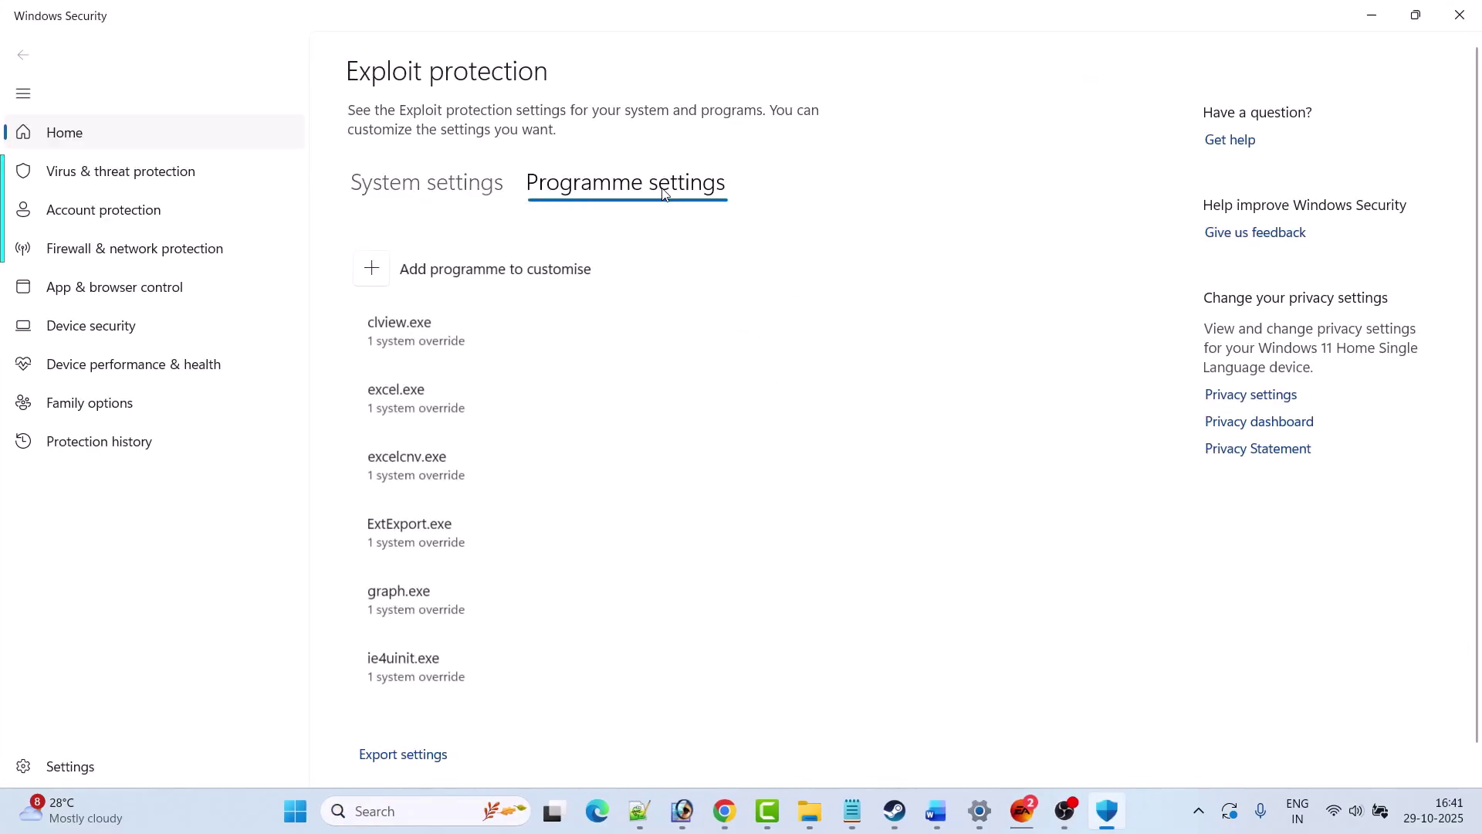
Start adding a programme to customise by exact file path, and browse to Program Files (x86) on the C: drive
click(369, 270)
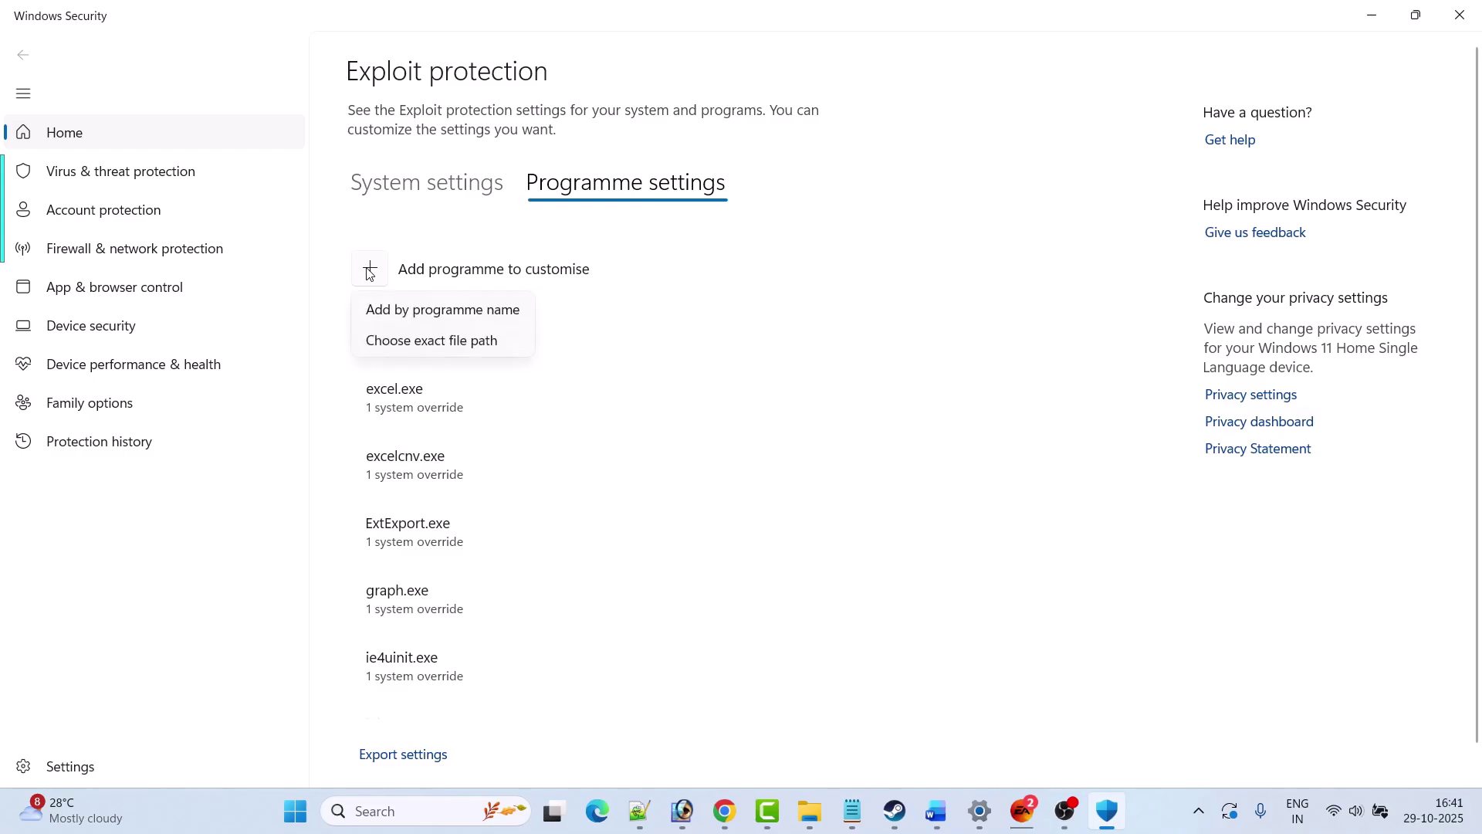
click(458, 347)
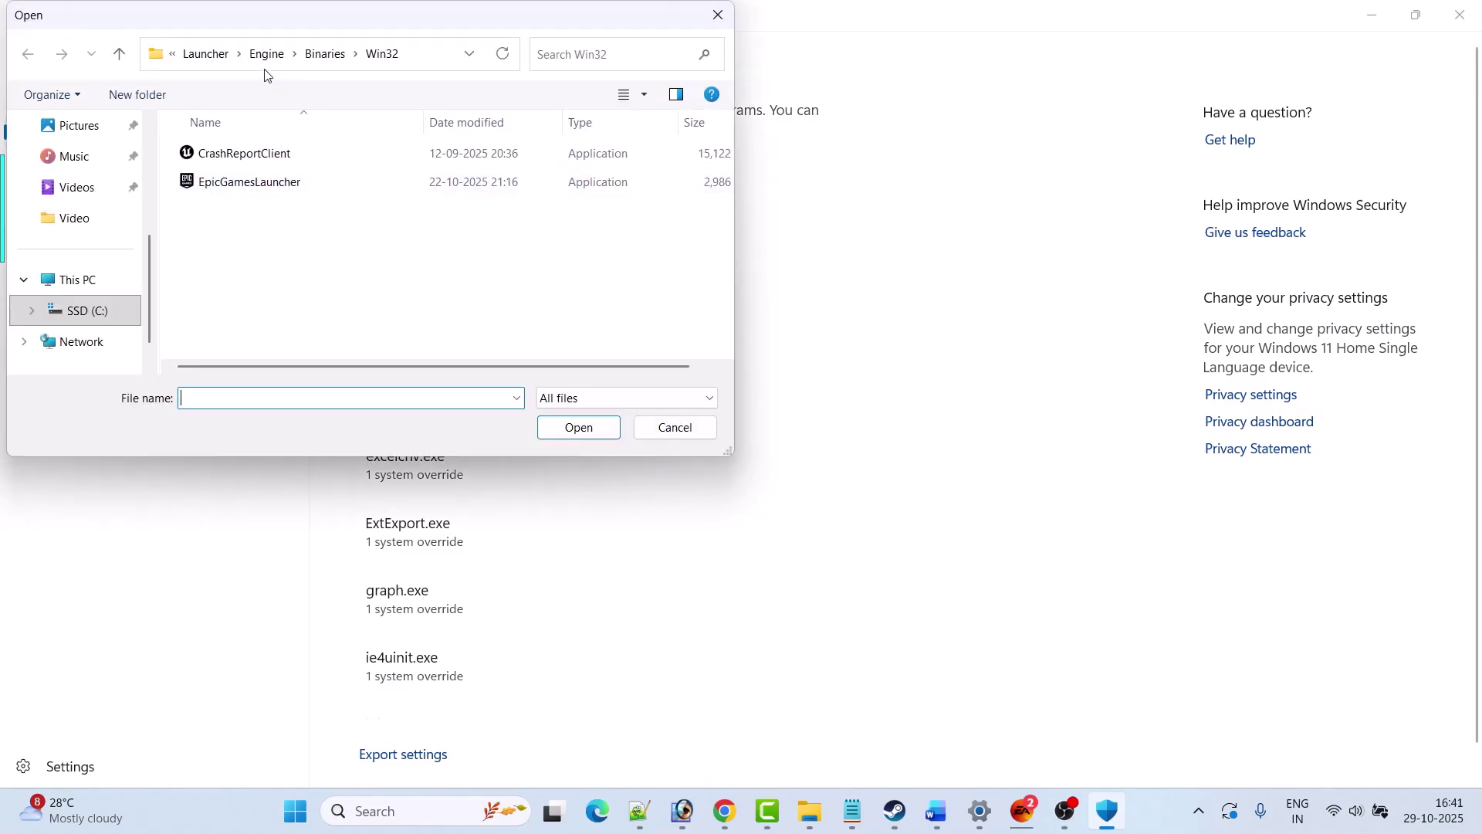
click(207, 53)
click(210, 54)
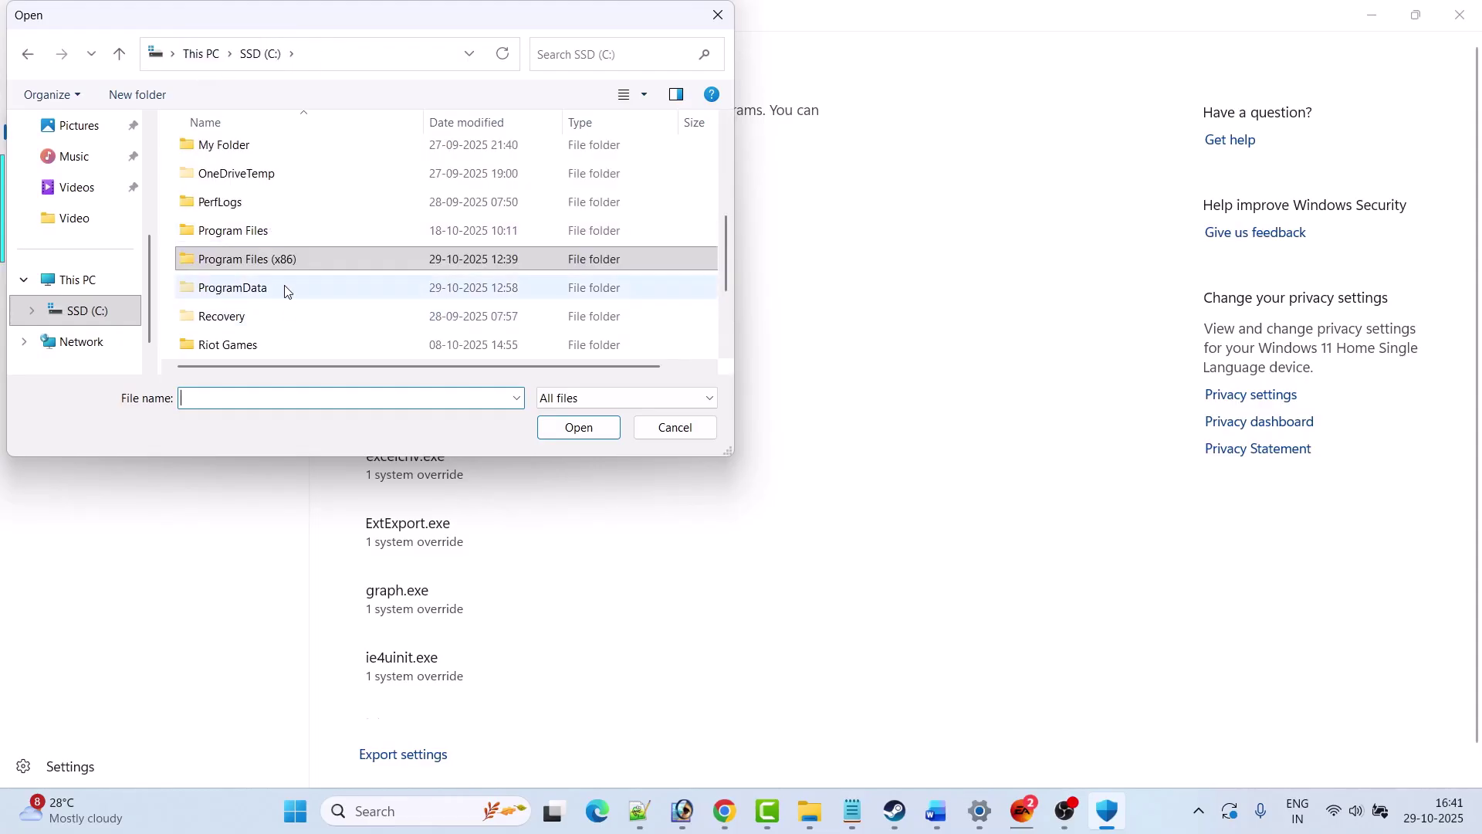
click(277, 263)
click(578, 427)
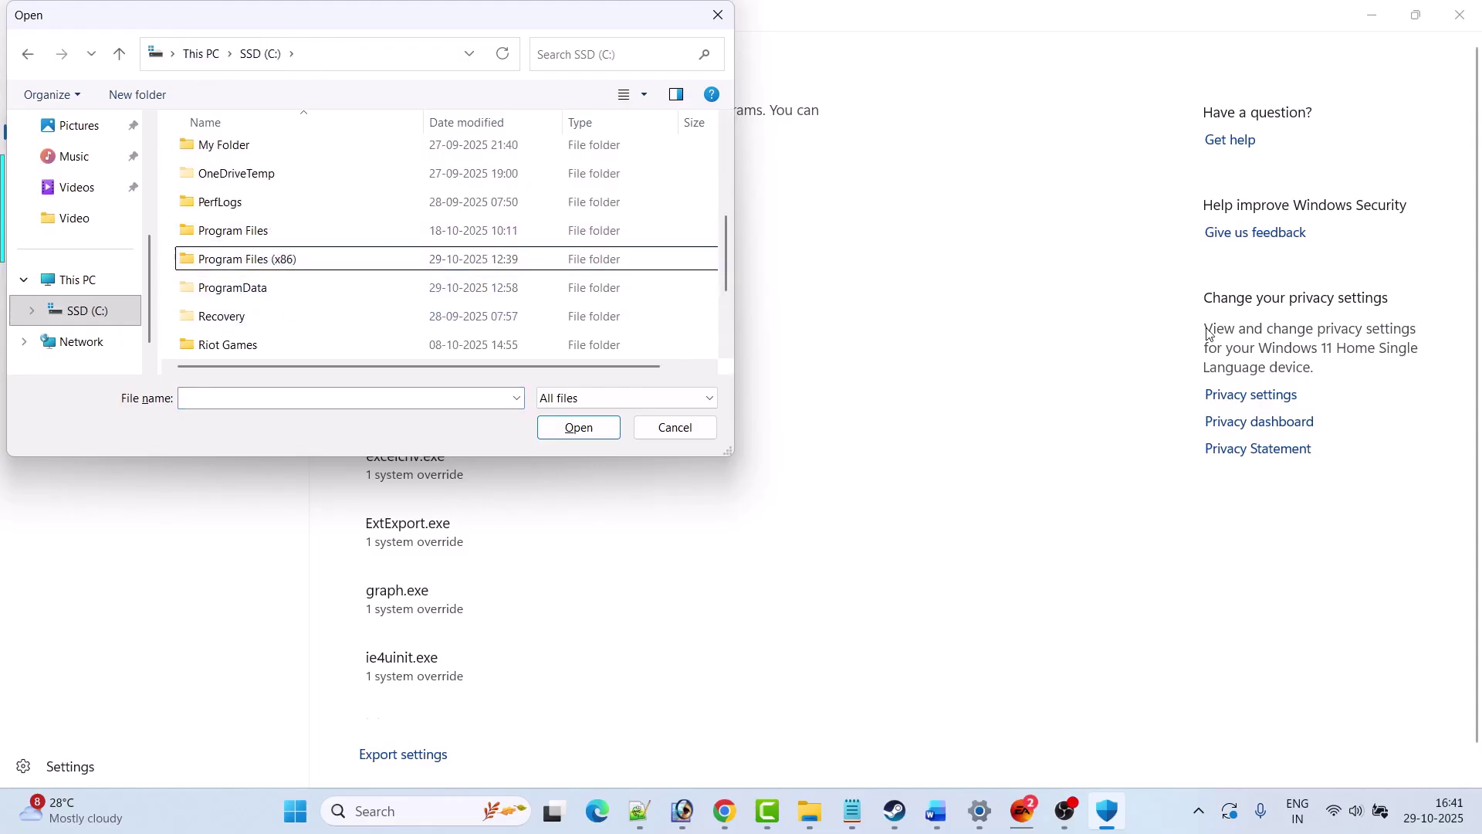
Add the bf6 application from Steam\steamapps\common\Battlefield 6 as the programme to customise
text(steam)
key(Return)
text(steamapps)
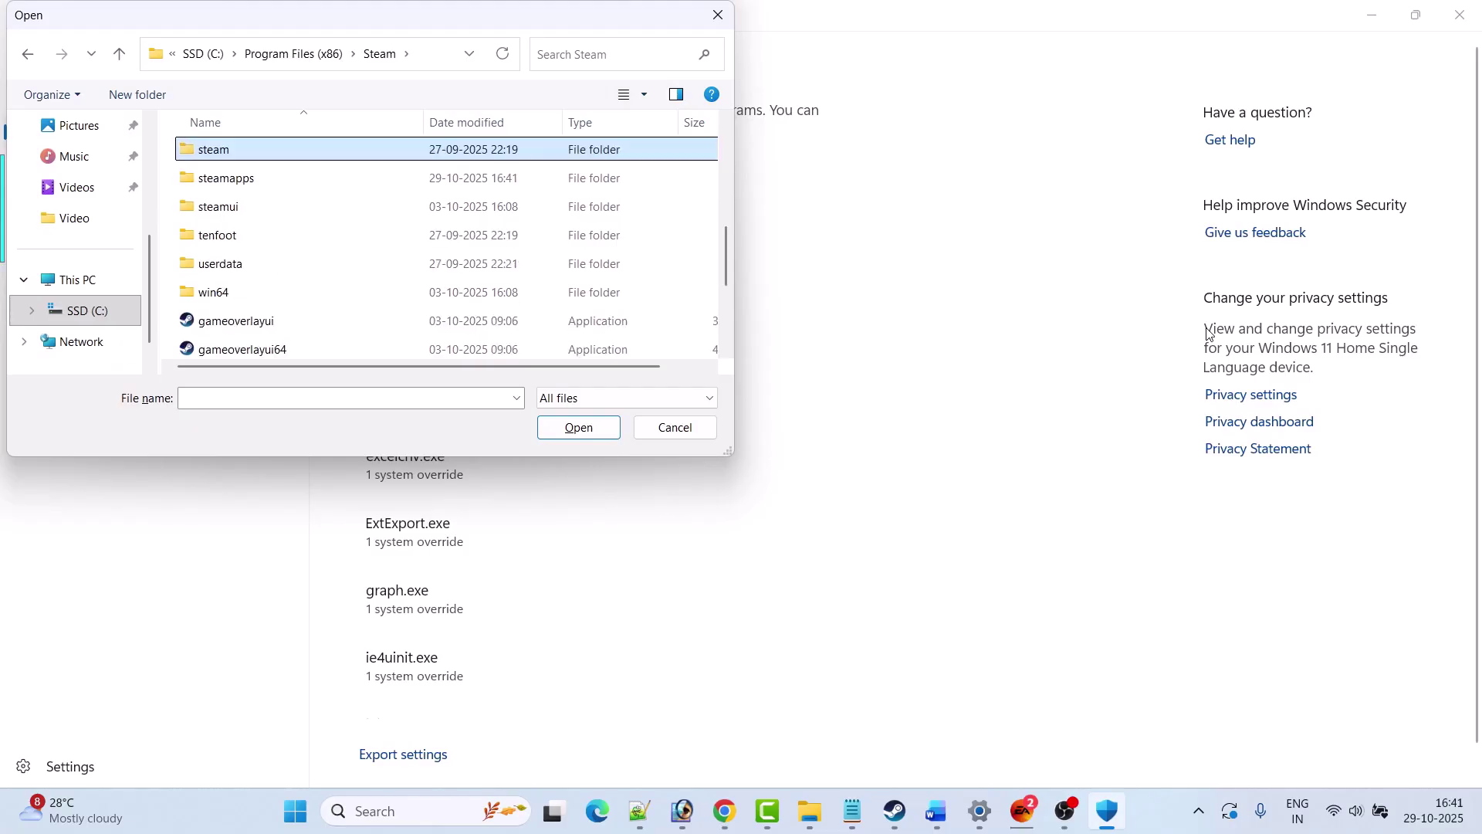
key(Return)
text(common)
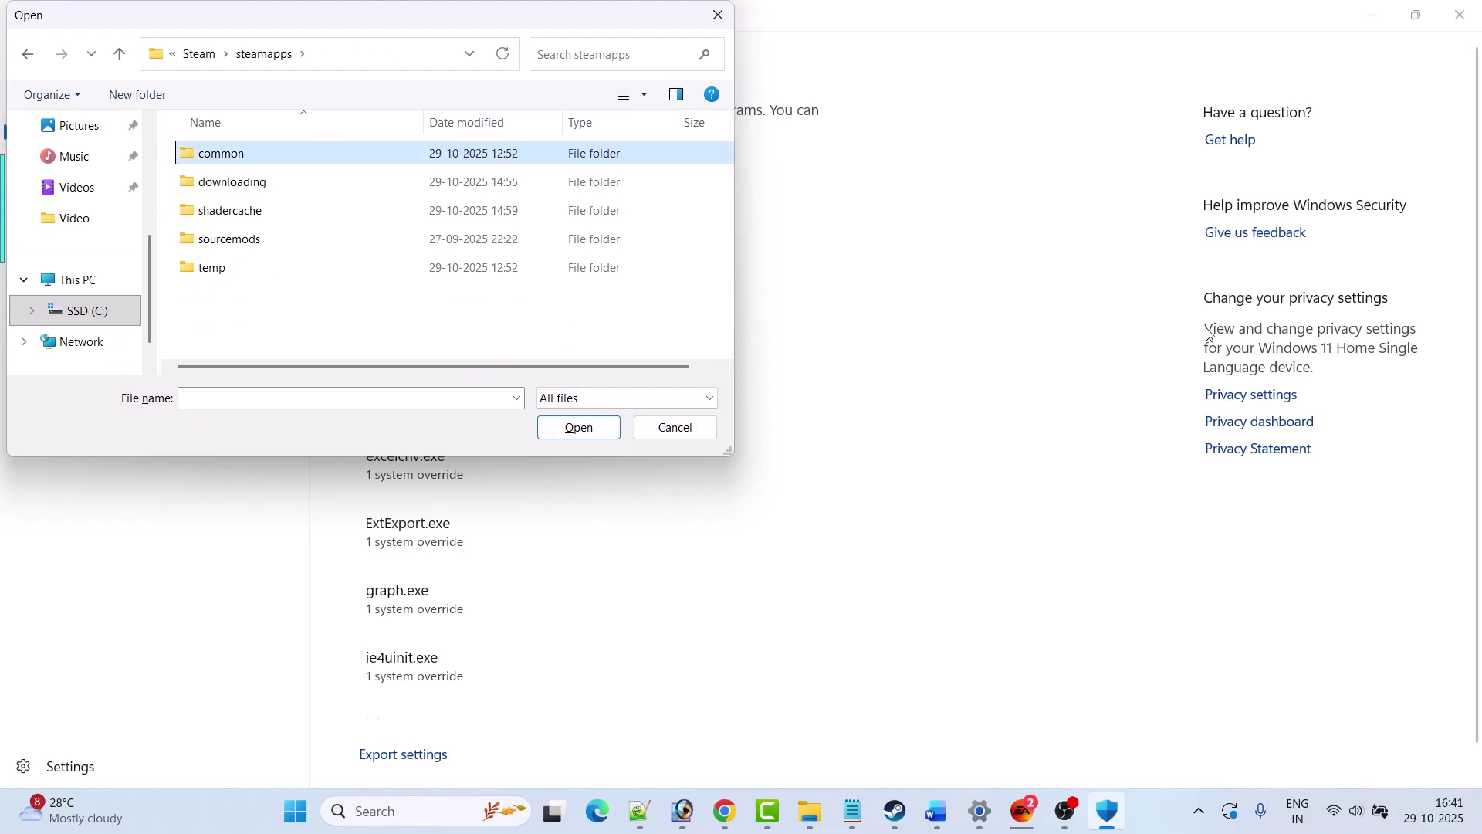
key(Return)
text(b)
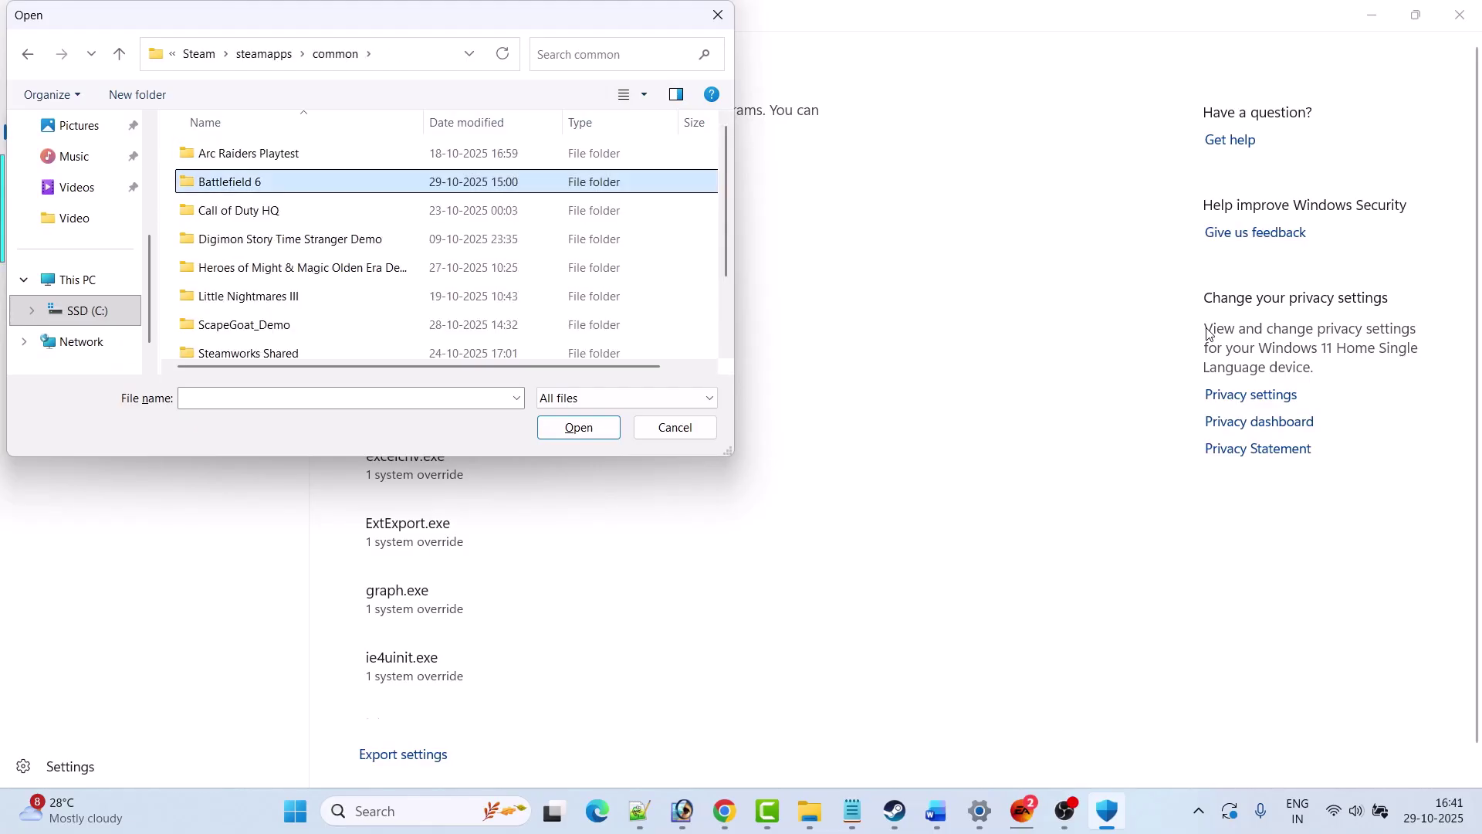
key(Return)
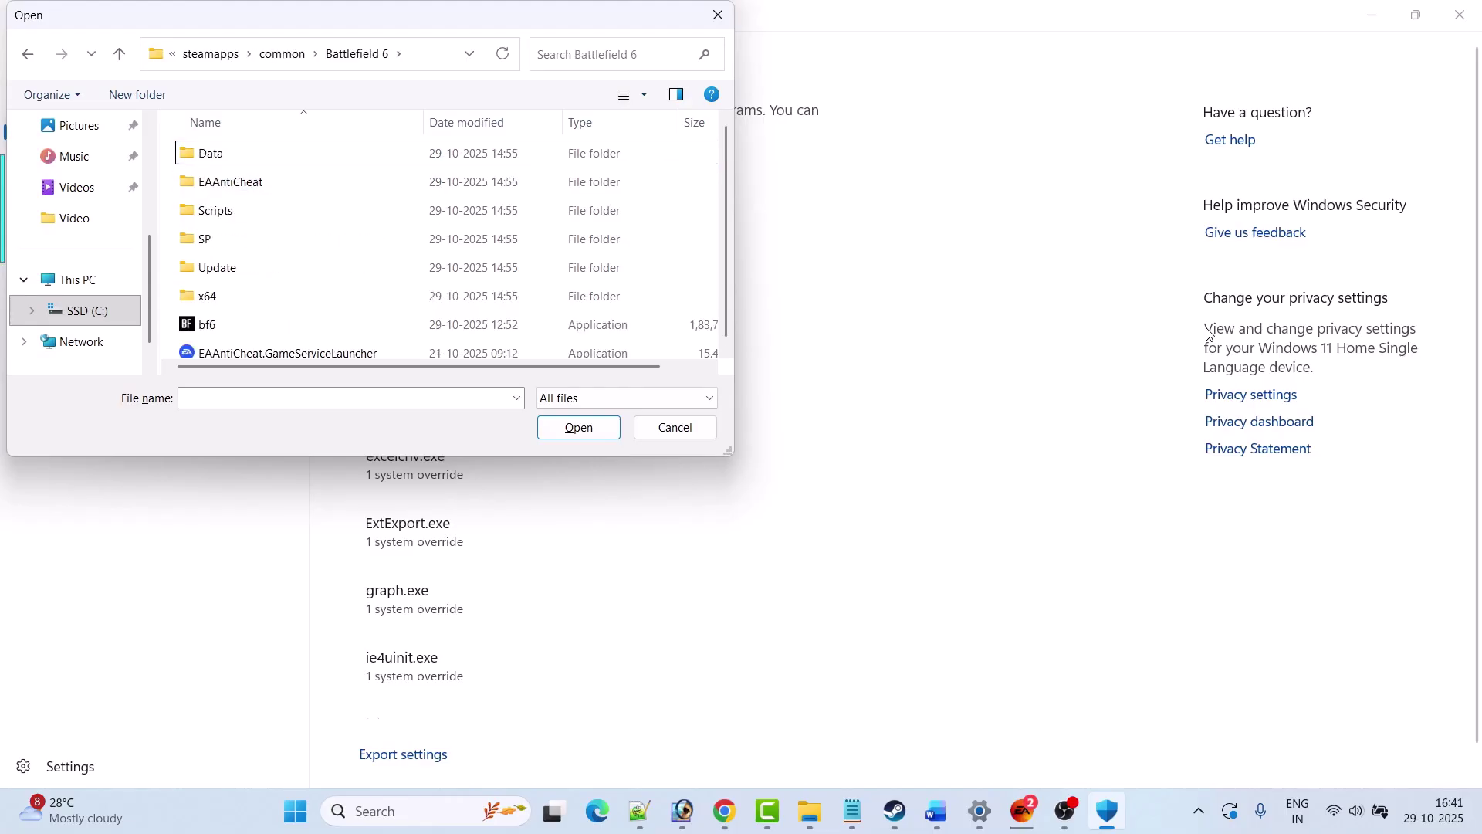
click(226, 332)
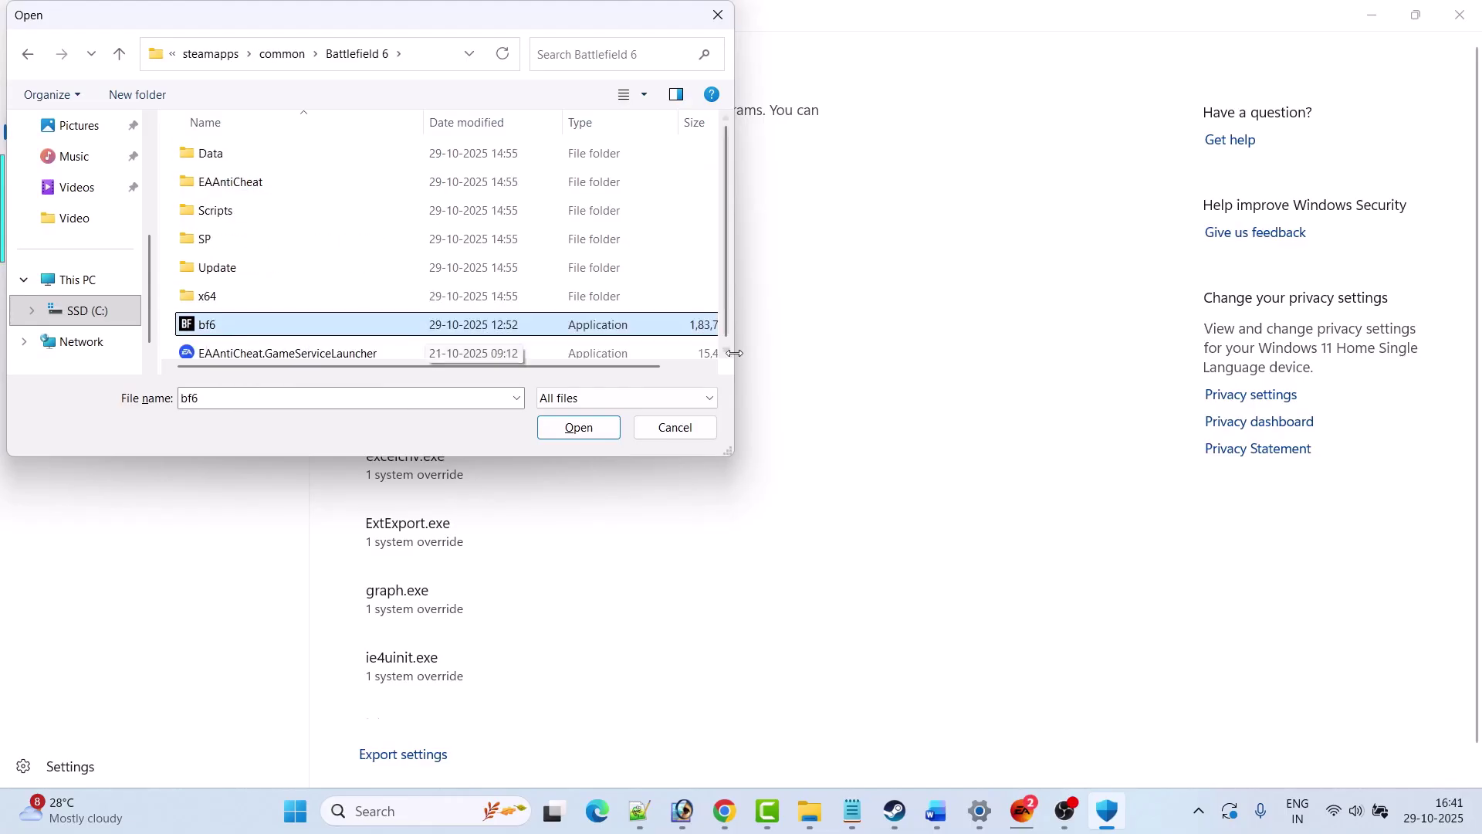
click(599, 427)
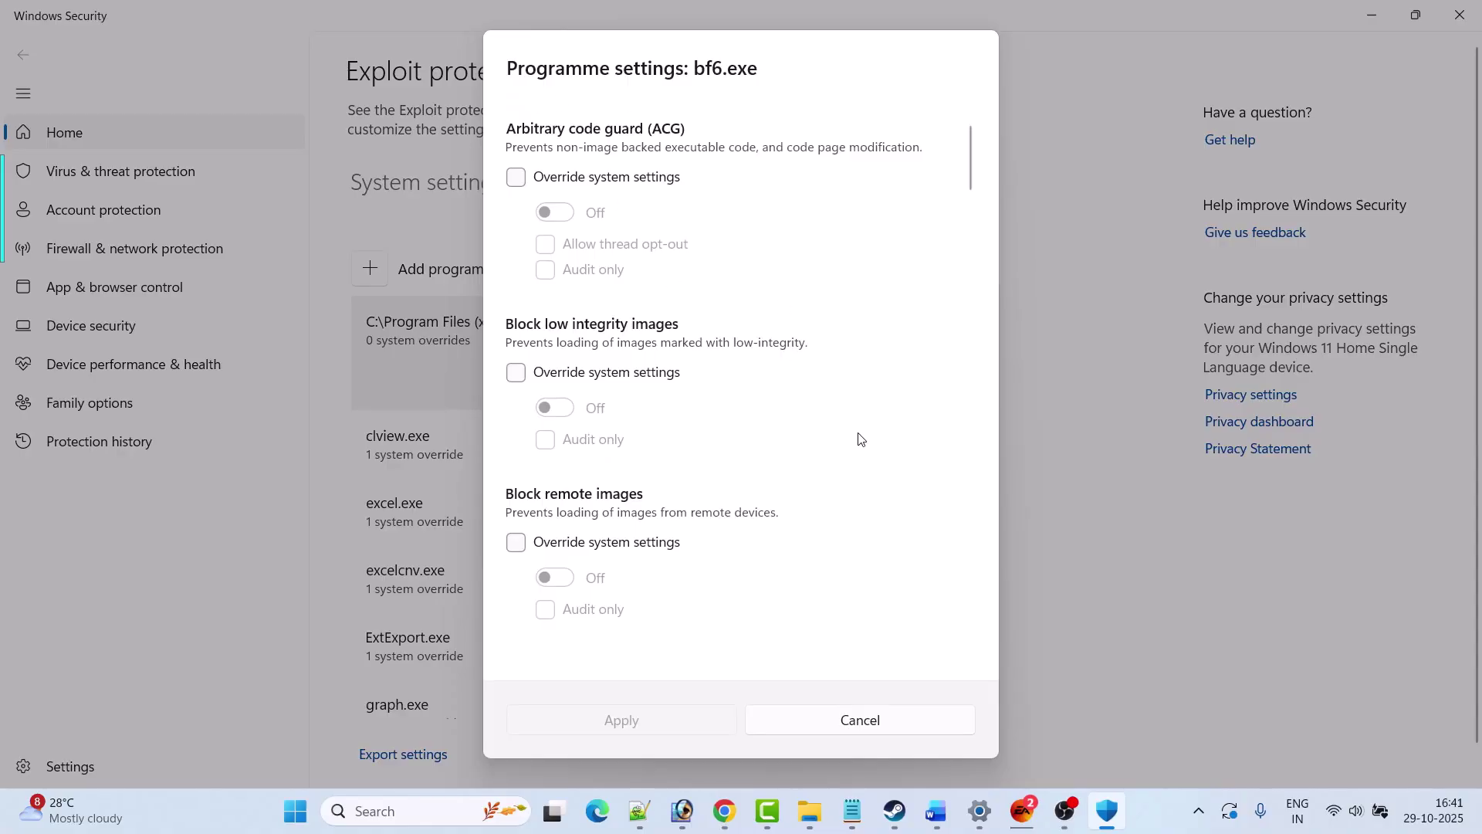
Override system settings with Off for Arbitrary code guard, Block low integrity images, Block remote images, Block untrusted fonts and Code integrity guard
click(515, 177)
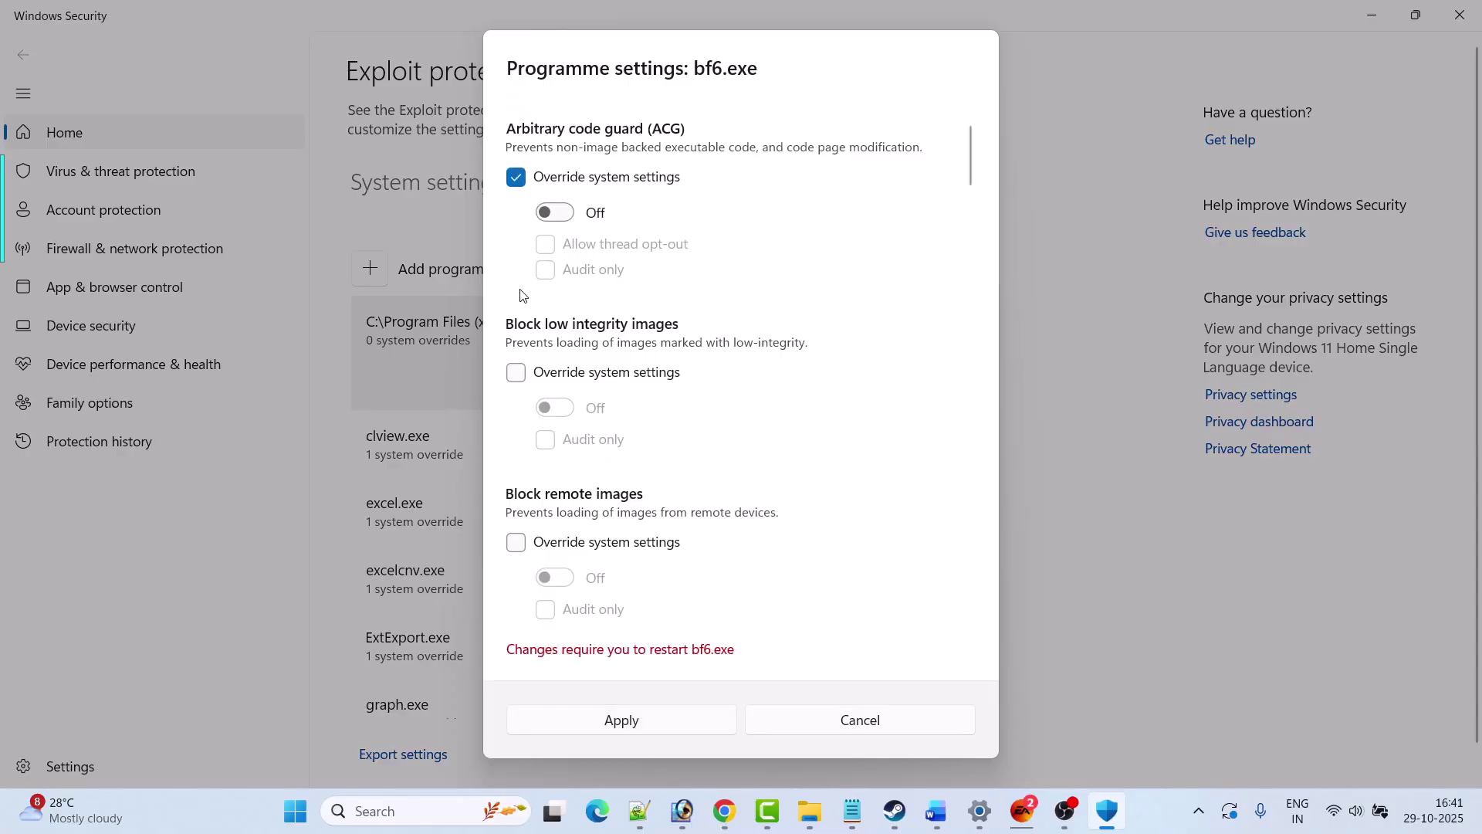
click(516, 373)
scroll(628, 484, down, 1)
click(628, 483)
scroll(543, 485, down, 4)
click(516, 406)
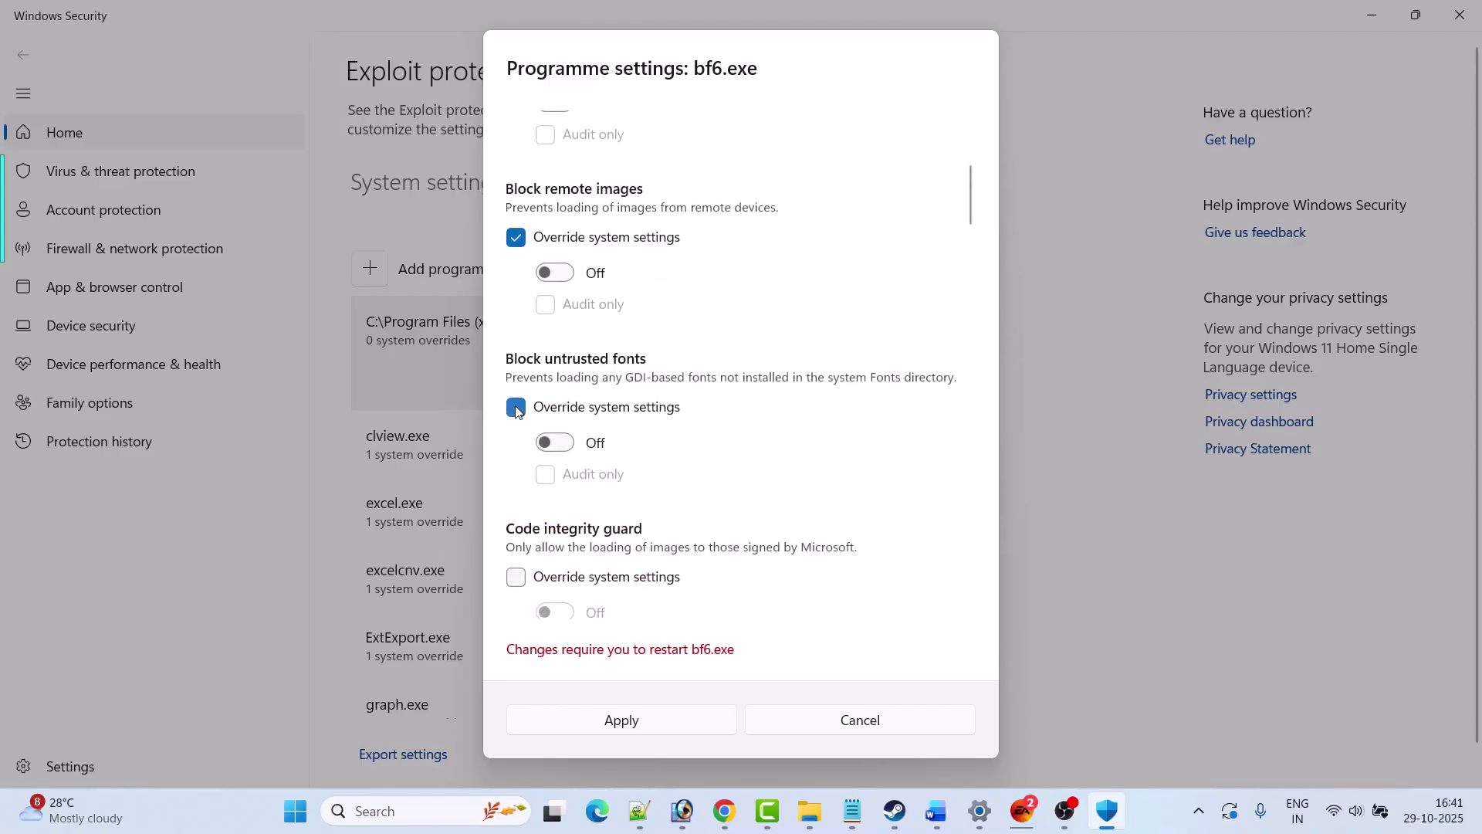
scroll(518, 413, down, 2)
click(517, 427)
Override the system settings for Control flow guard (CFG) and switch it off for bf6.exe
scroll(517, 448, down, 4)
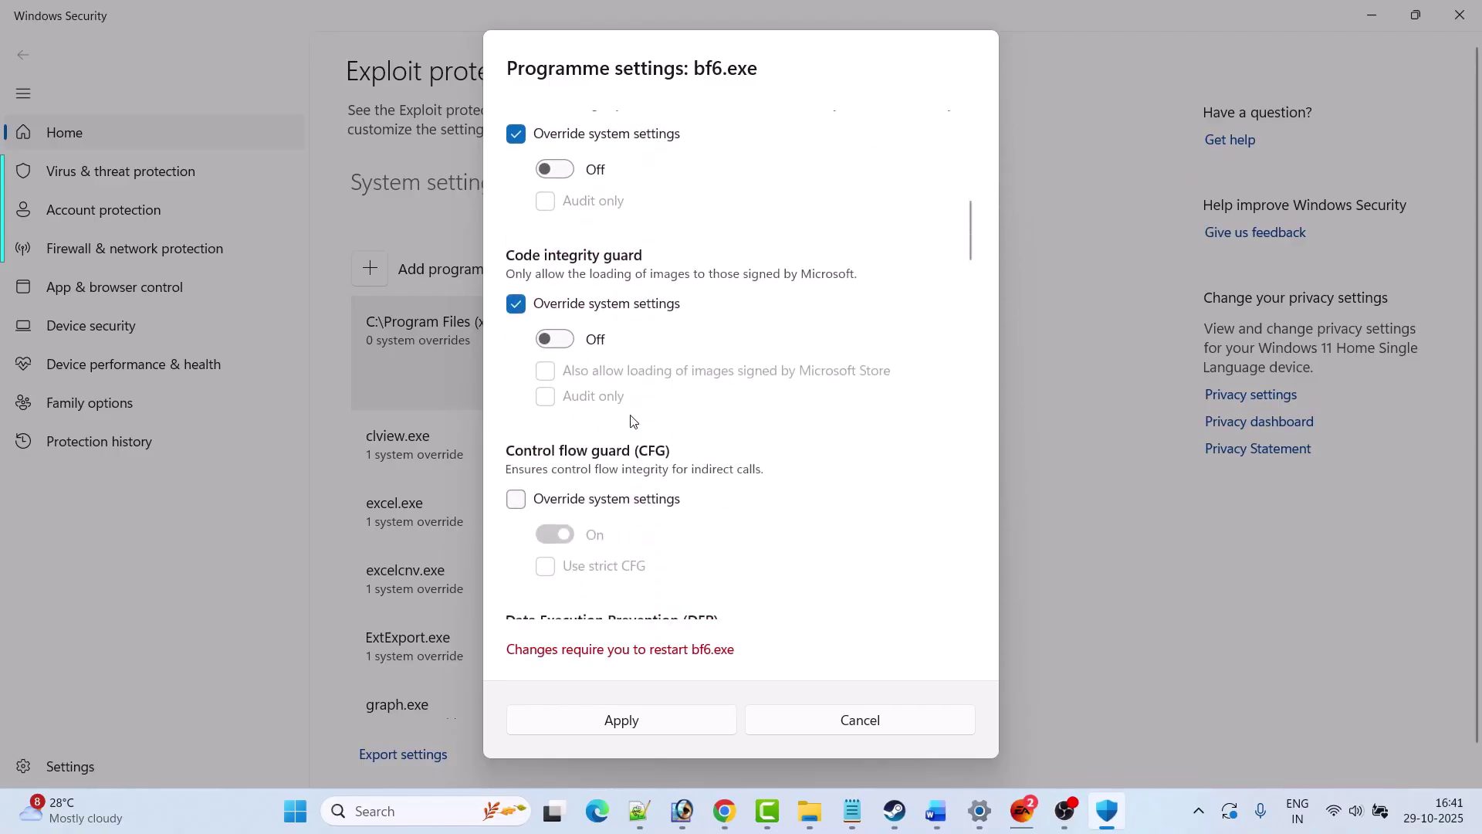
click(516, 469)
scroll(599, 460, down, 1)
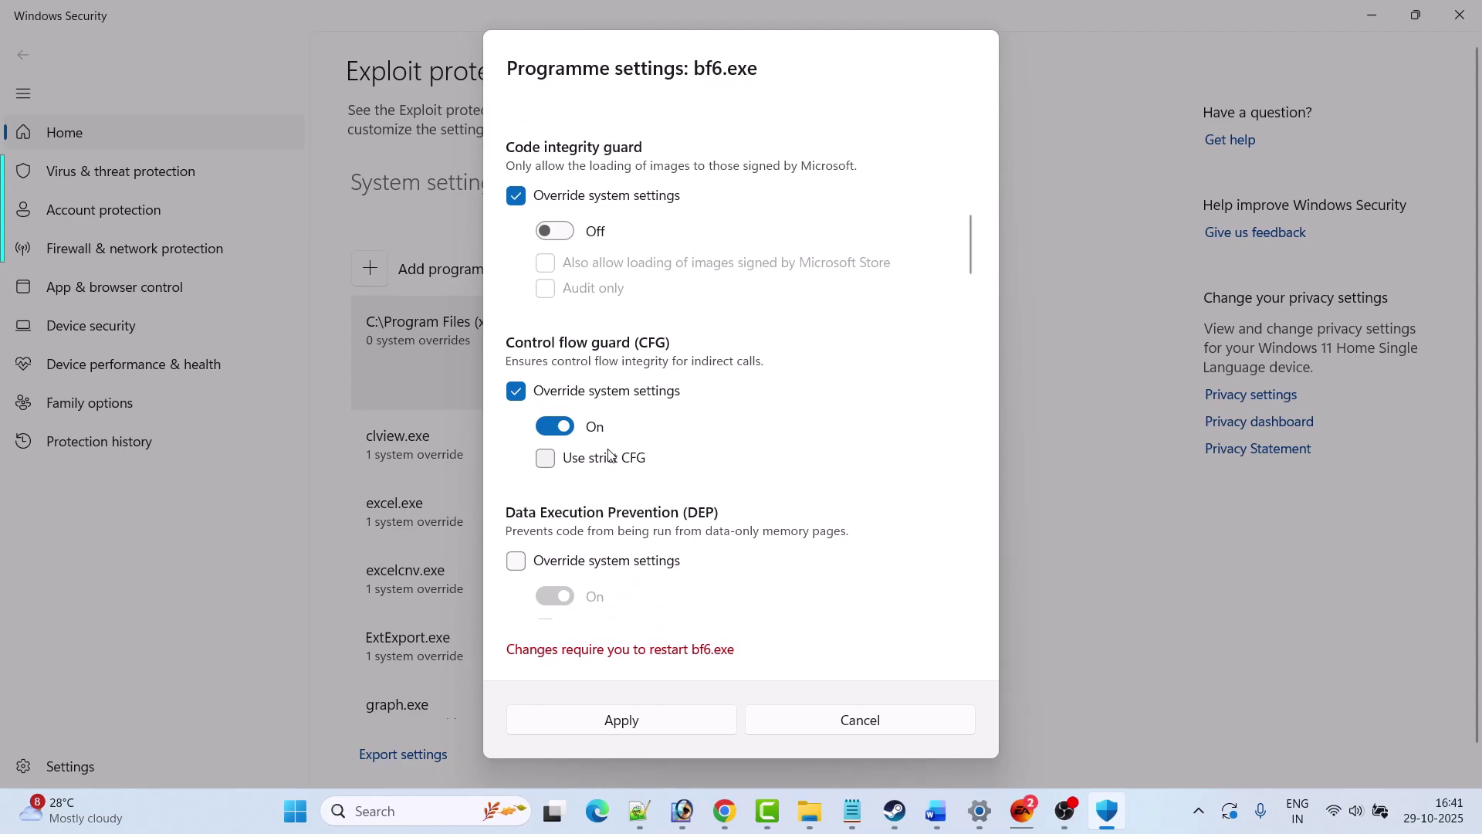
click(555, 427)
Override system settings for Data Execution Prevention (DEP), Disable extension points and Disable Win32k system calls, with DEP switched off
scroll(556, 429, down, 1)
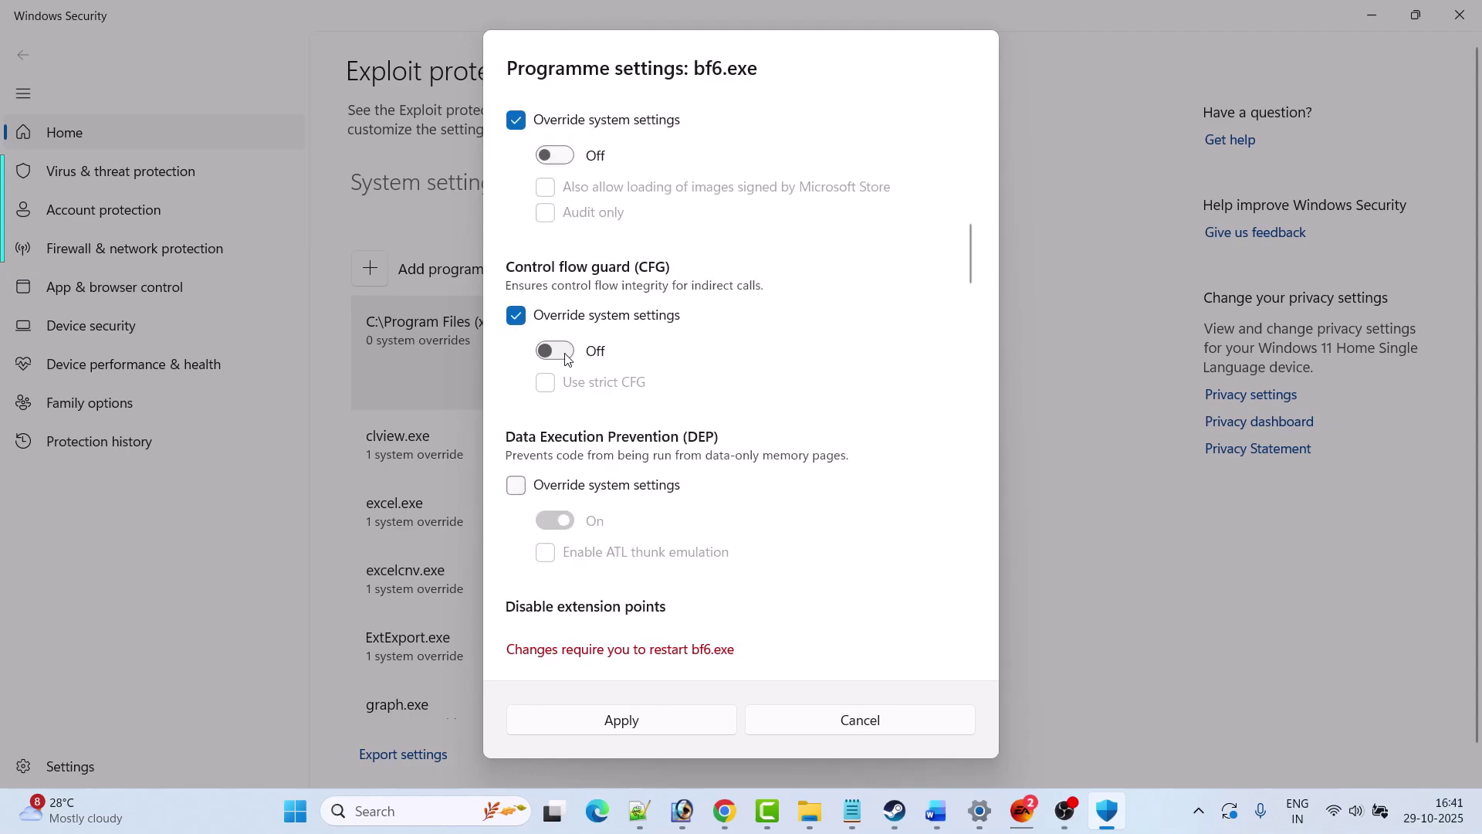
click(515, 485)
scroll(518, 479, down, 3)
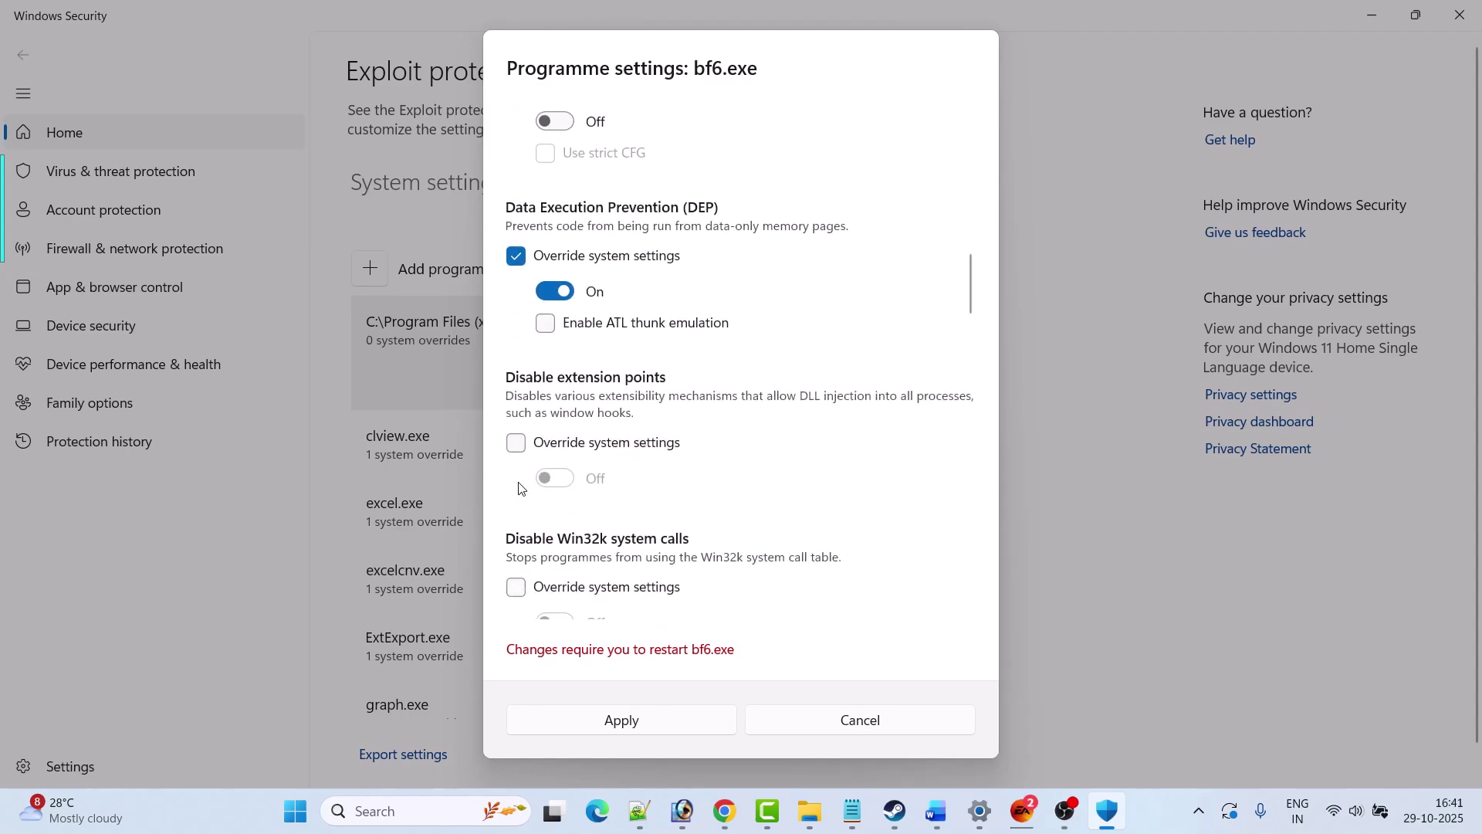
click(516, 445)
scroll(516, 455, down, 1)
click(516, 511)
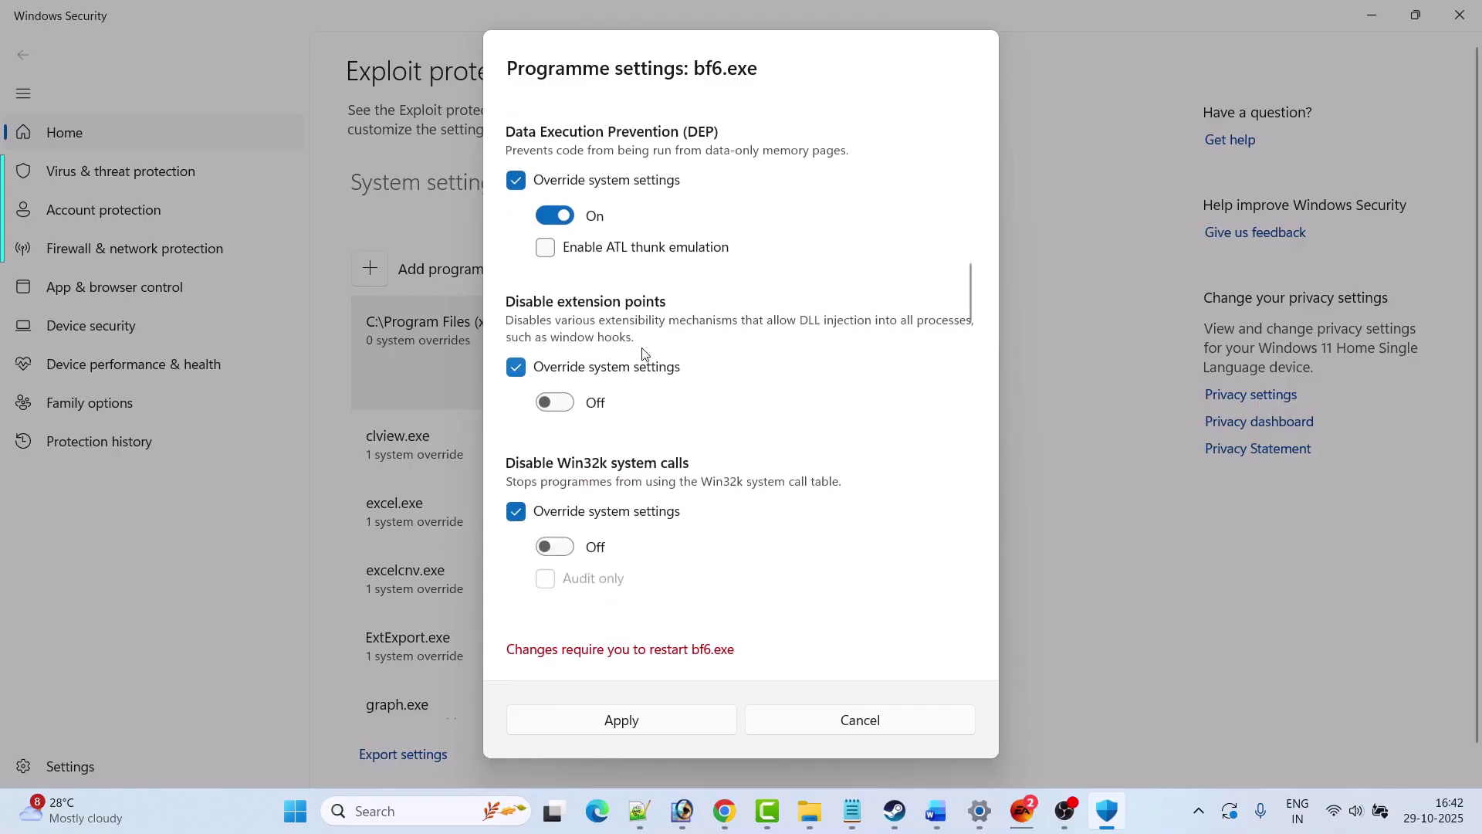
scroll(626, 264, up, 1)
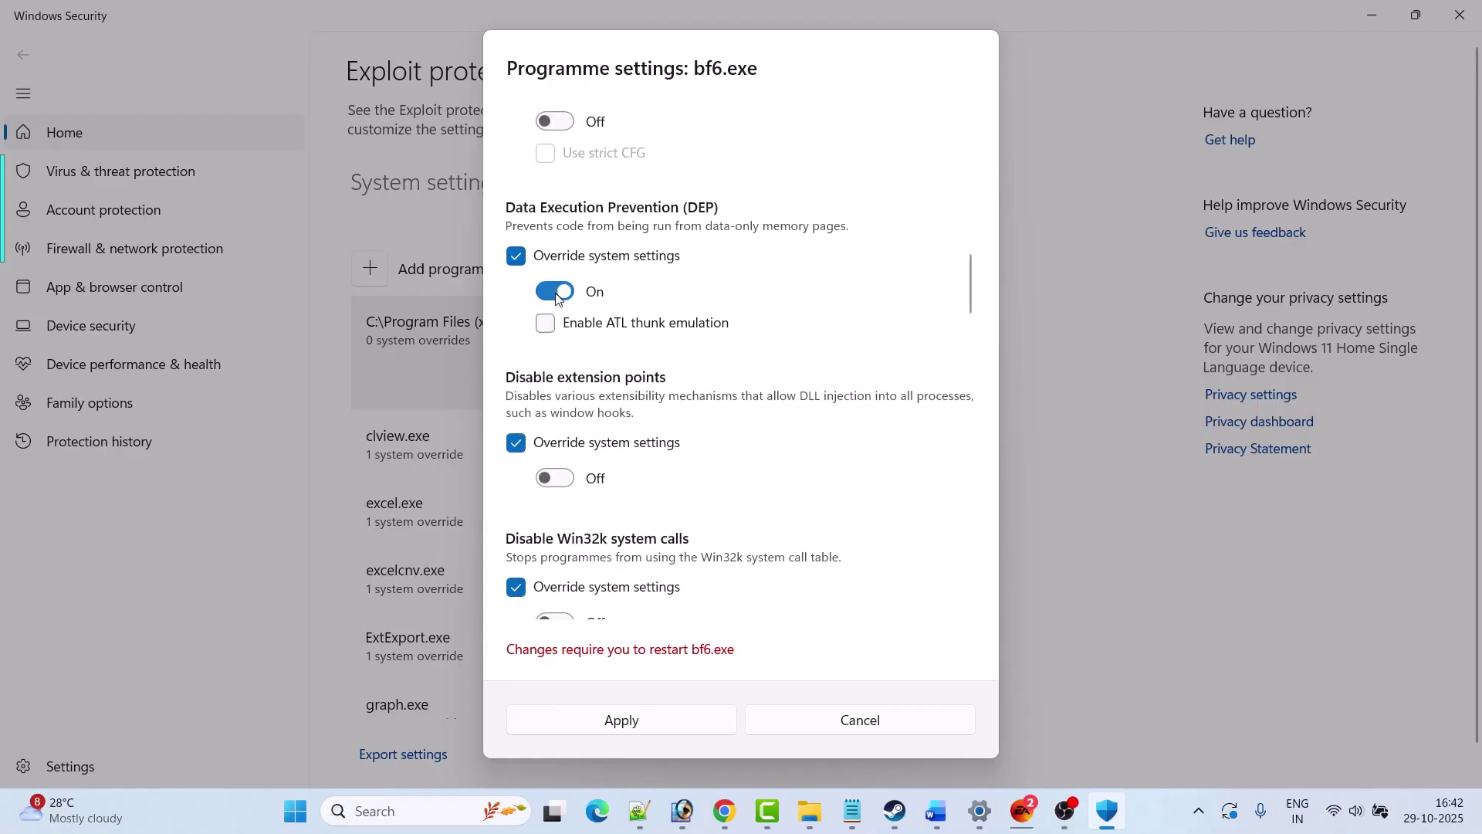
click(556, 291)
Override system settings with Off for Do not allow child processes, Export address filtering (EAF) and Mandatory ASLR
scroll(721, 400, down, 3)
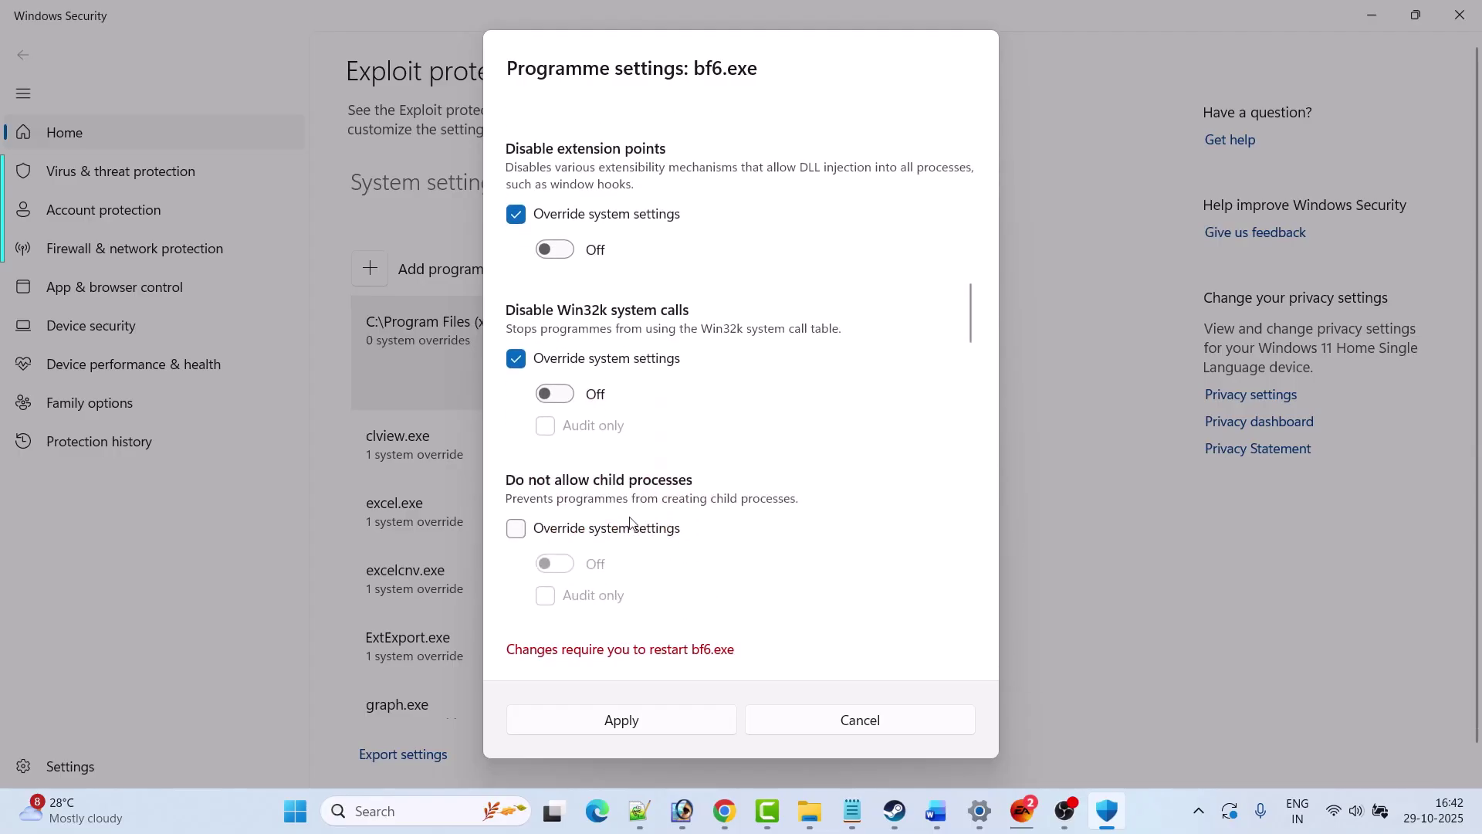
click(516, 533)
scroll(518, 509, down, 3)
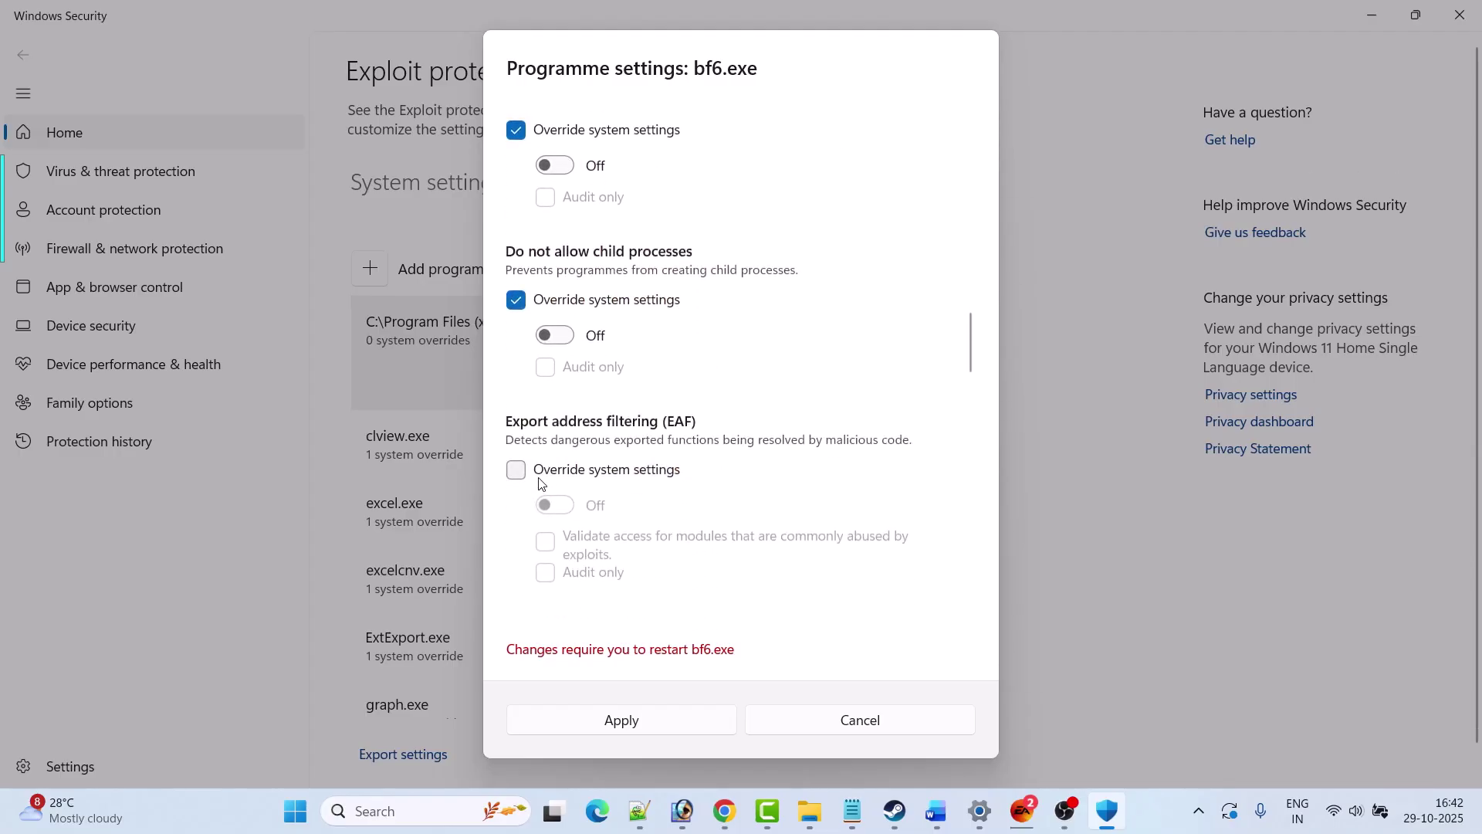
click(516, 468)
scroll(563, 487, down, 2)
click(516, 522)
Override system settings for Hardware-enforced Stack Protection, Import address filtering (IAF) and Bottom-up ASLR, with Bottom-up ASLR switched off
scroll(629, 505, down, 3)
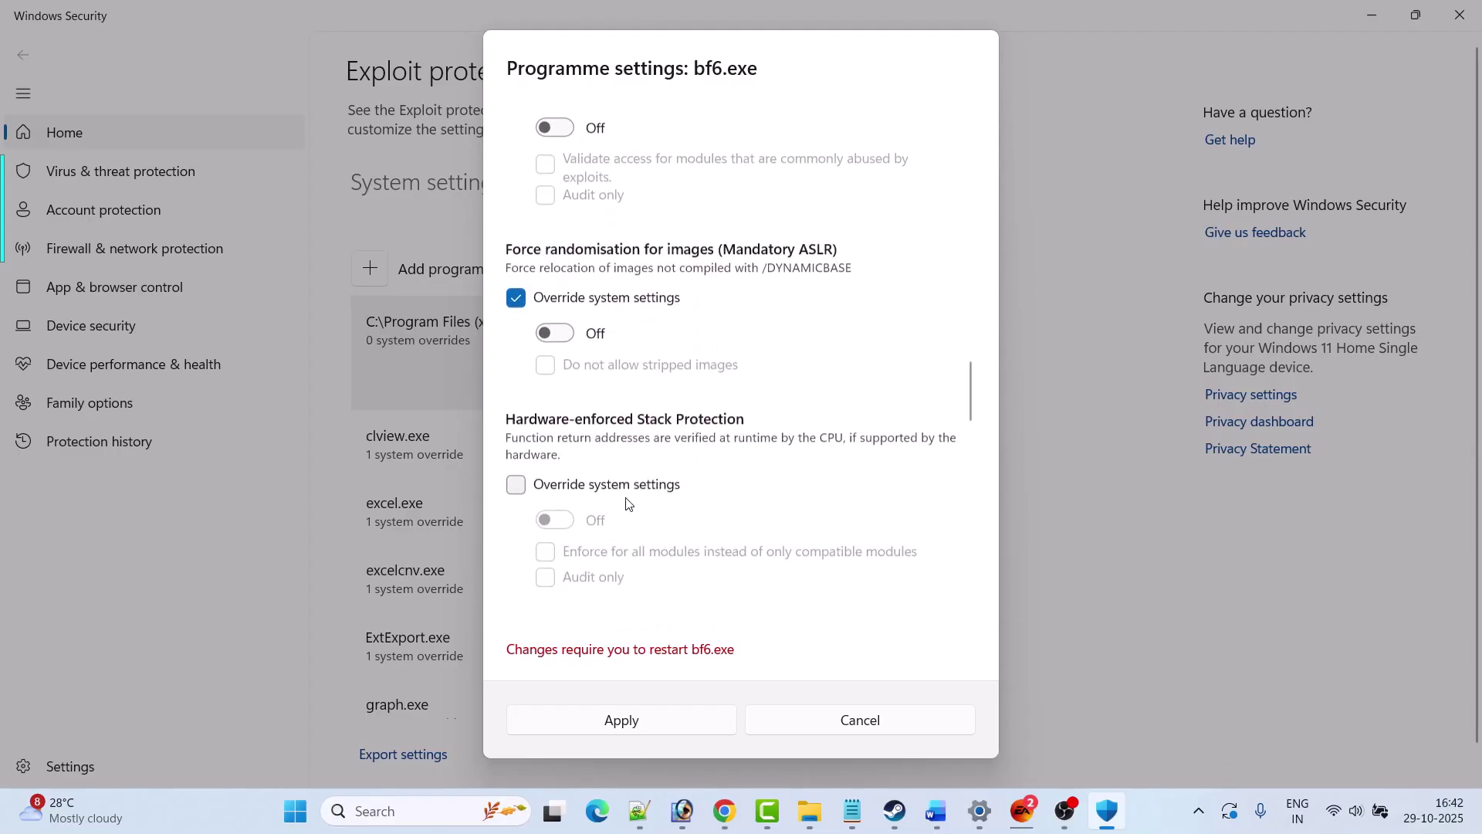
click(516, 481)
scroll(546, 480, down, 3)
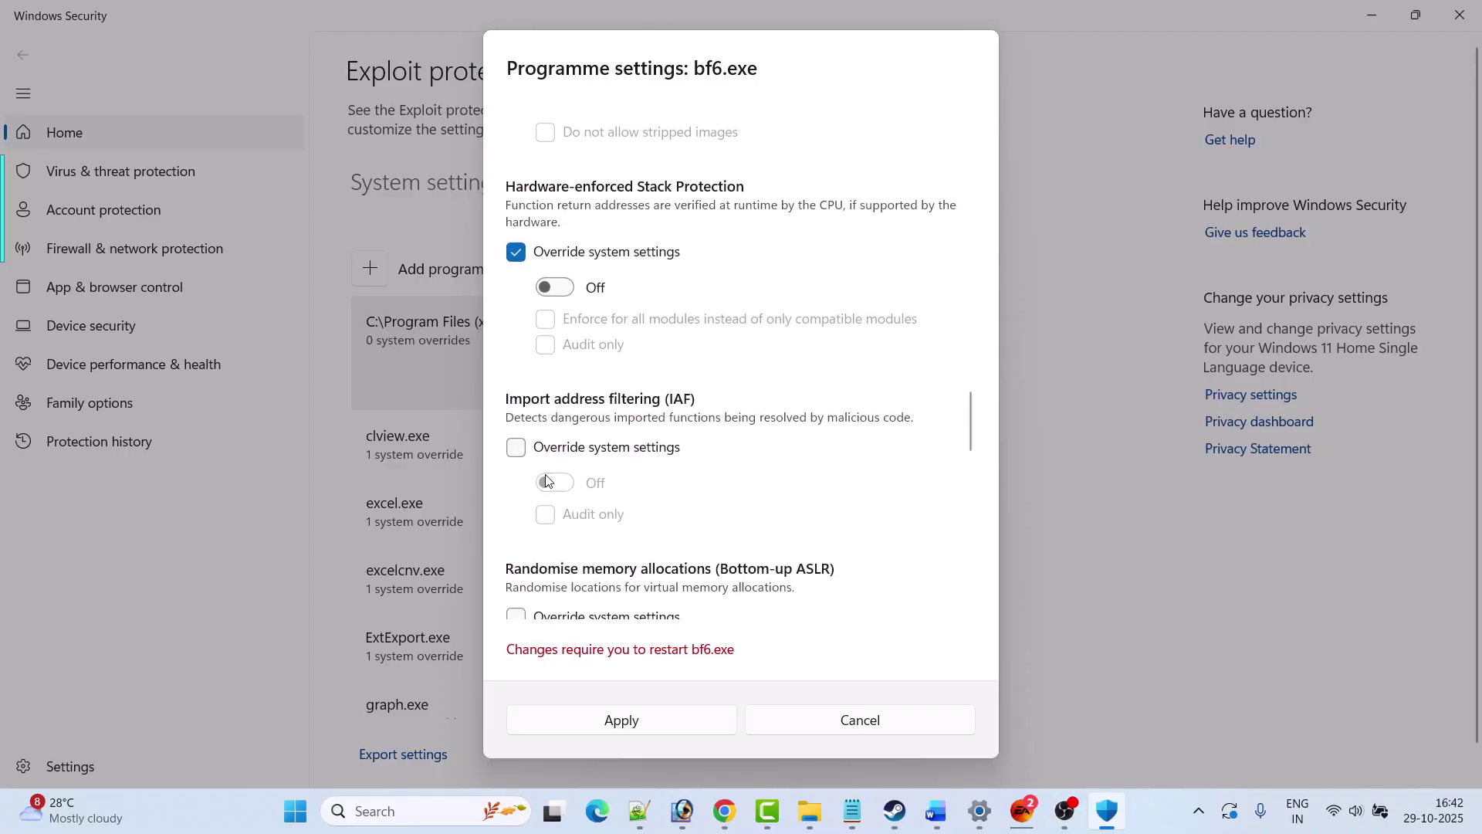
click(515, 456)
scroll(711, 377, down, 2)
click(516, 464)
scroll(679, 456, down, 2)
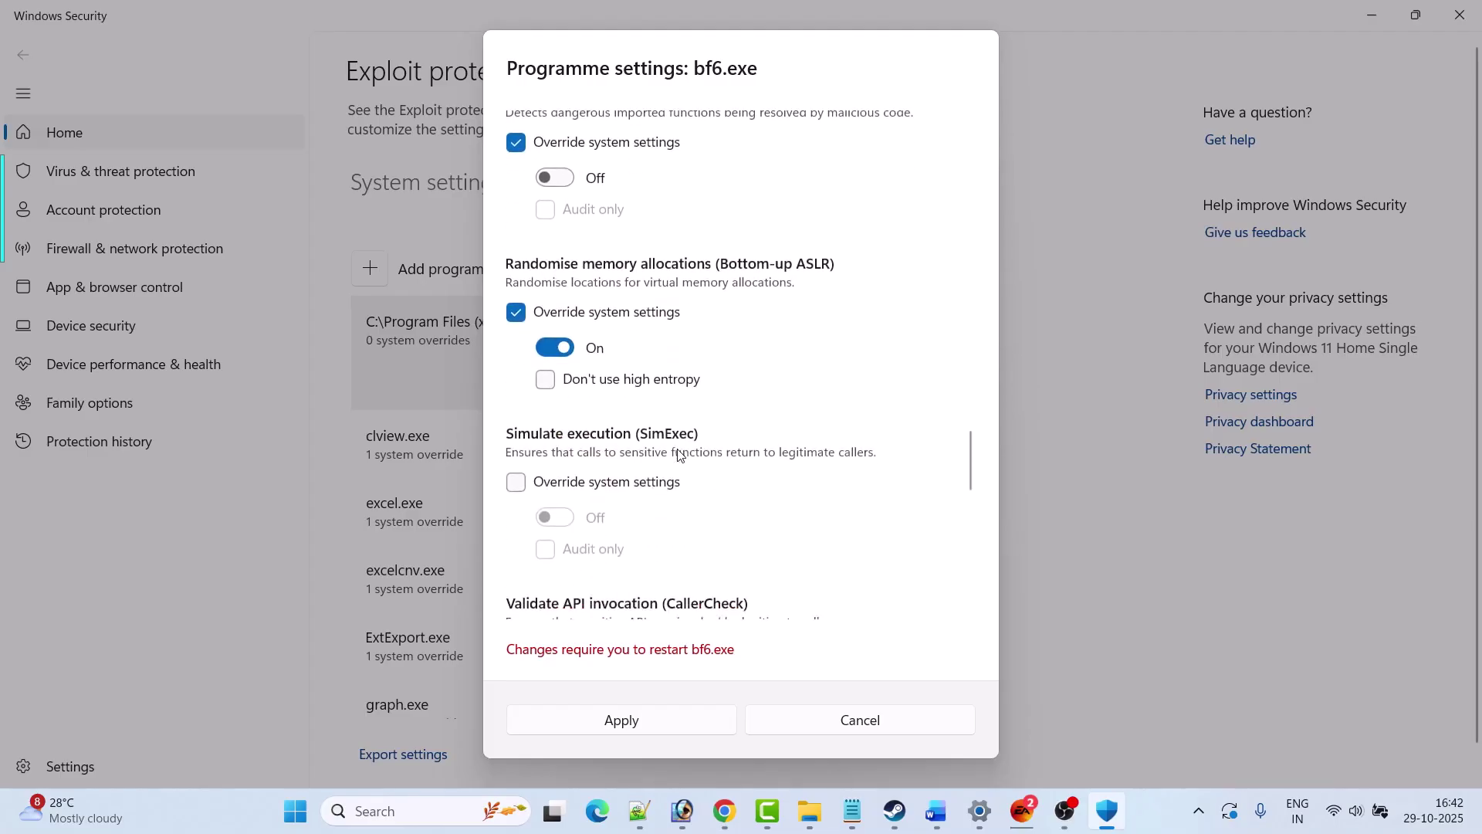
click(554, 347)
Override system settings for Simulate execution (SimExec), Validate API invocation (CallerCheck) and Validate exception chains (SEHOP), with SEHOP switched off
scroll(533, 401, down, 1)
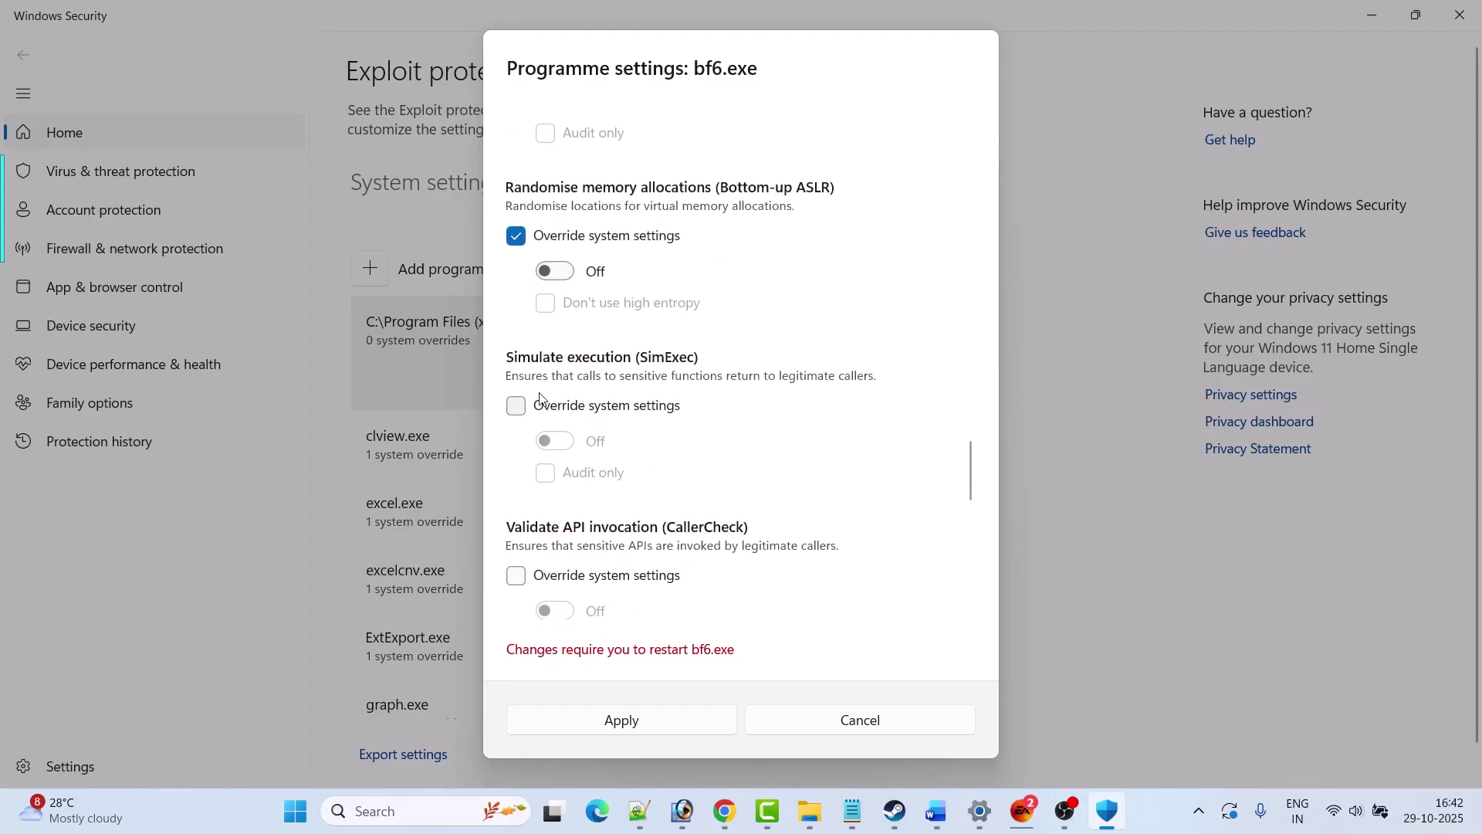
click(516, 407)
scroll(538, 446, down, 2)
click(516, 423)
scroll(519, 463, down, 1)
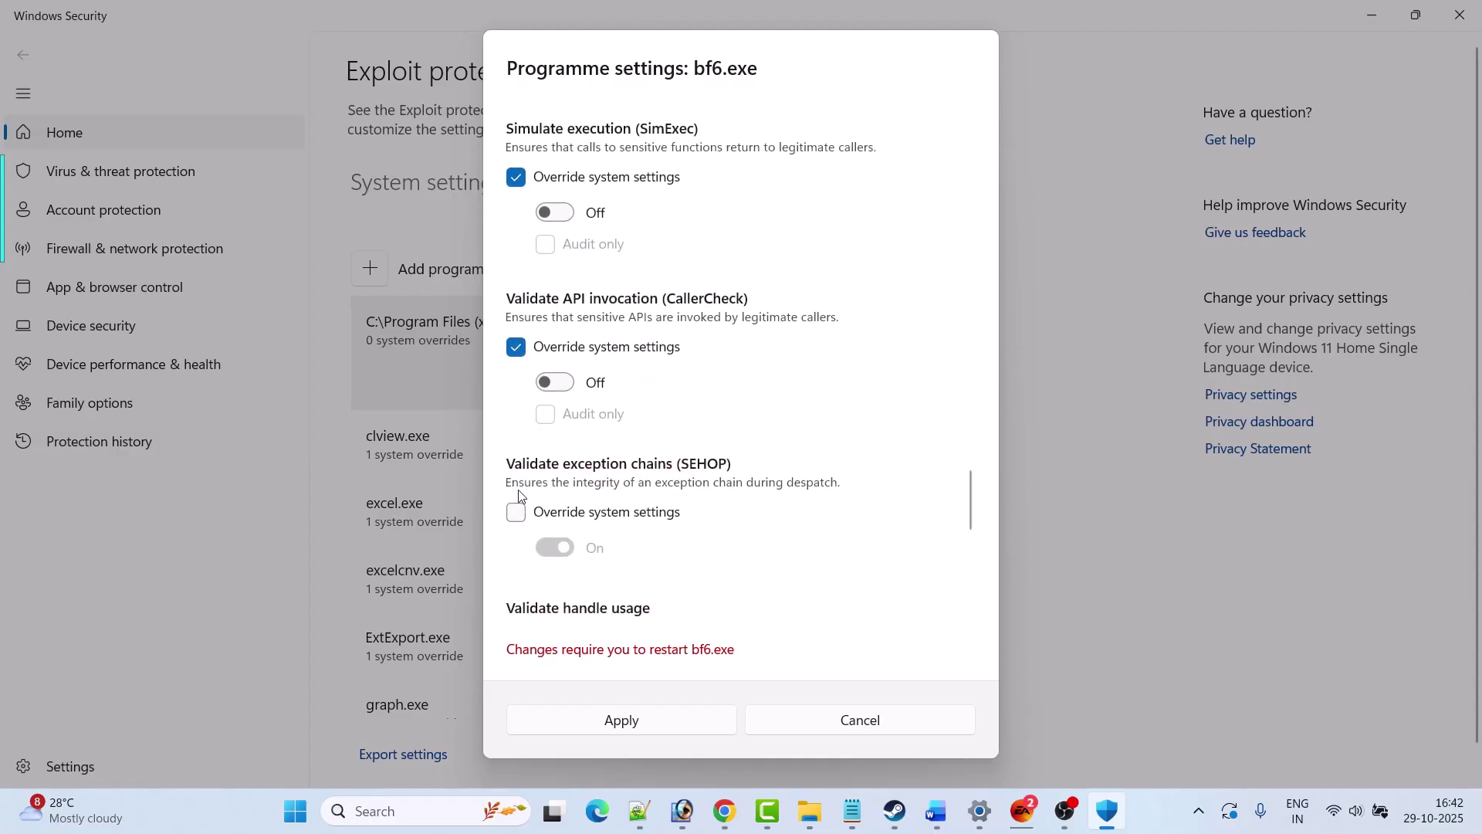
click(515, 505)
scroll(571, 450, down, 2)
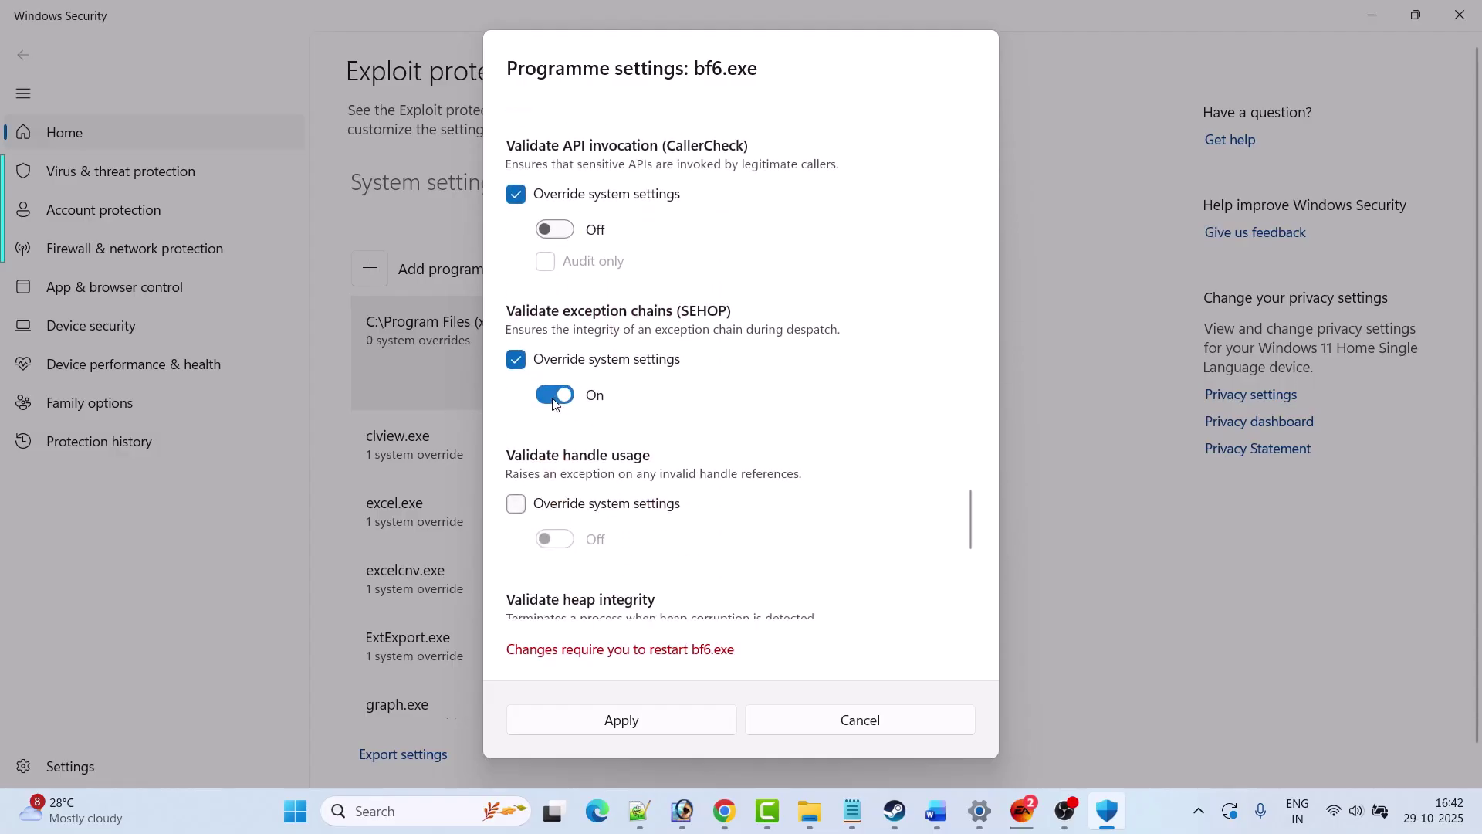
Override system settings for Validate handle usage, heap integrity, image dependency integrity and stack integrity (StackPivot), with heap integrity switched off
click(516, 504)
scroll(521, 494, down, 2)
click(516, 419)
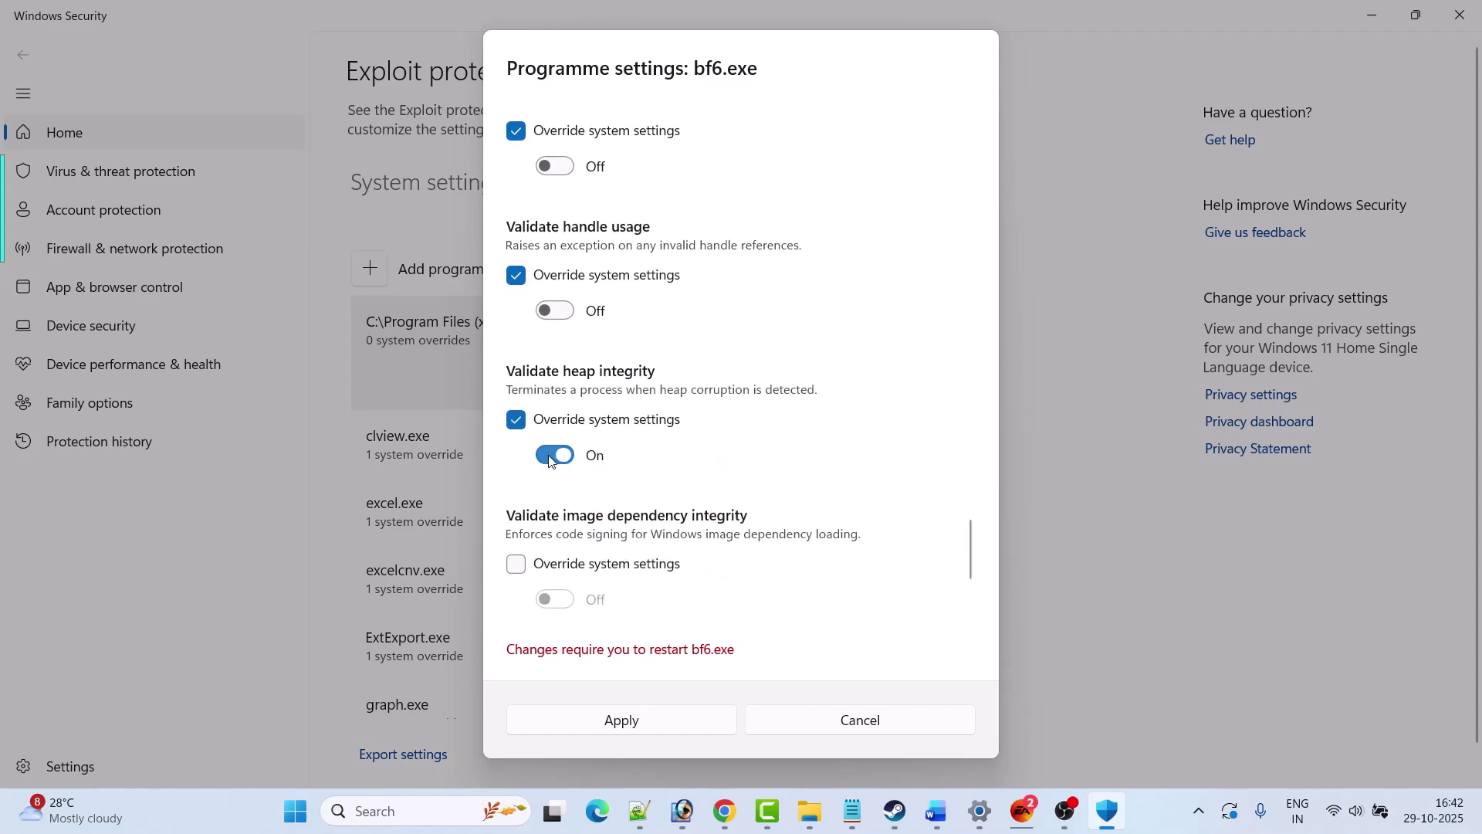
click(554, 455)
scroll(540, 447, down, 2)
click(516, 411)
scroll(518, 420, down, 1)
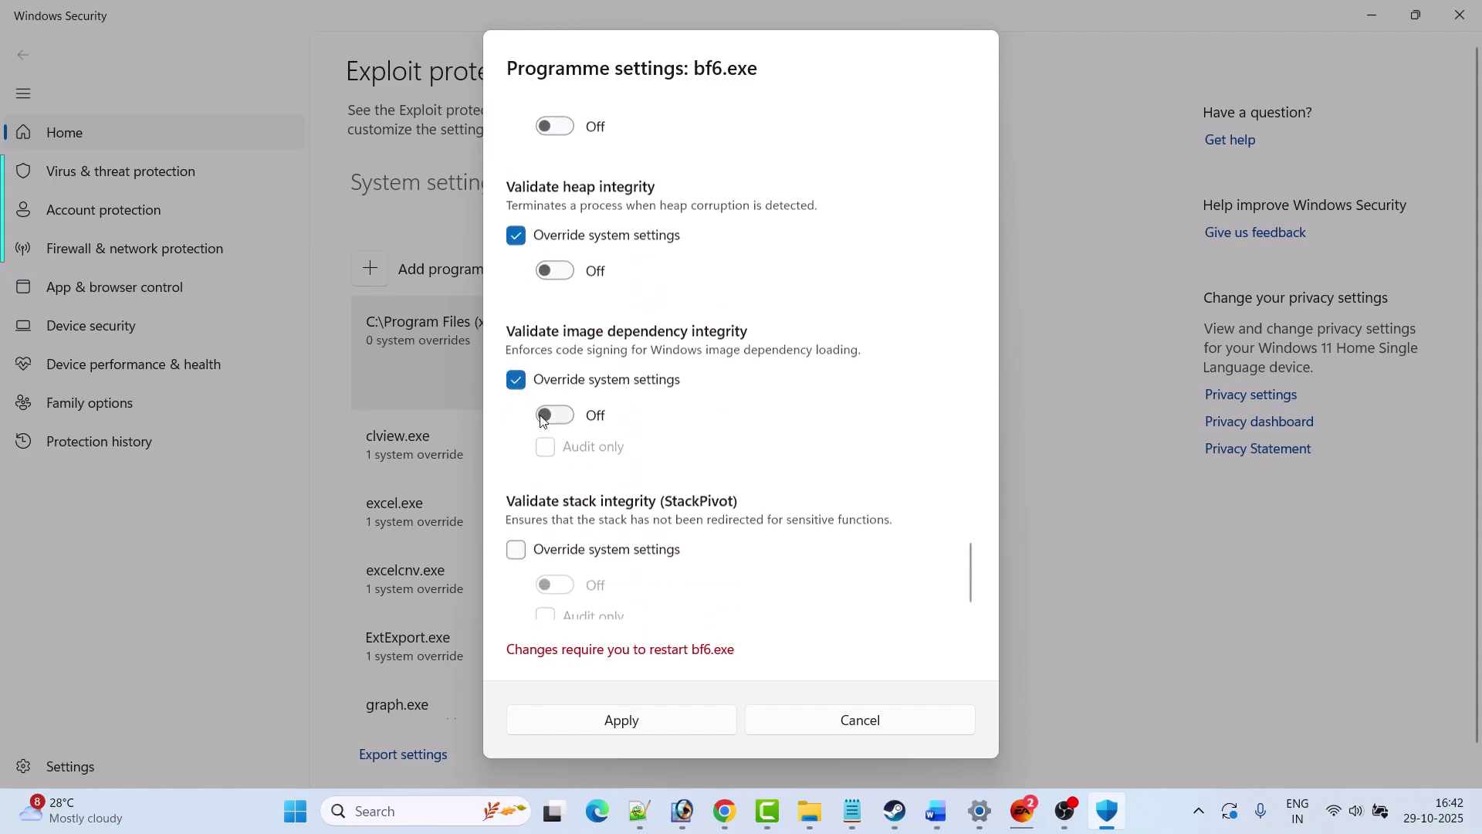
click(517, 540)
Check the override settings for bf6.exe from Arbitrary code guard to StackPivot and apply them
scroll(792, 522, up, 15)
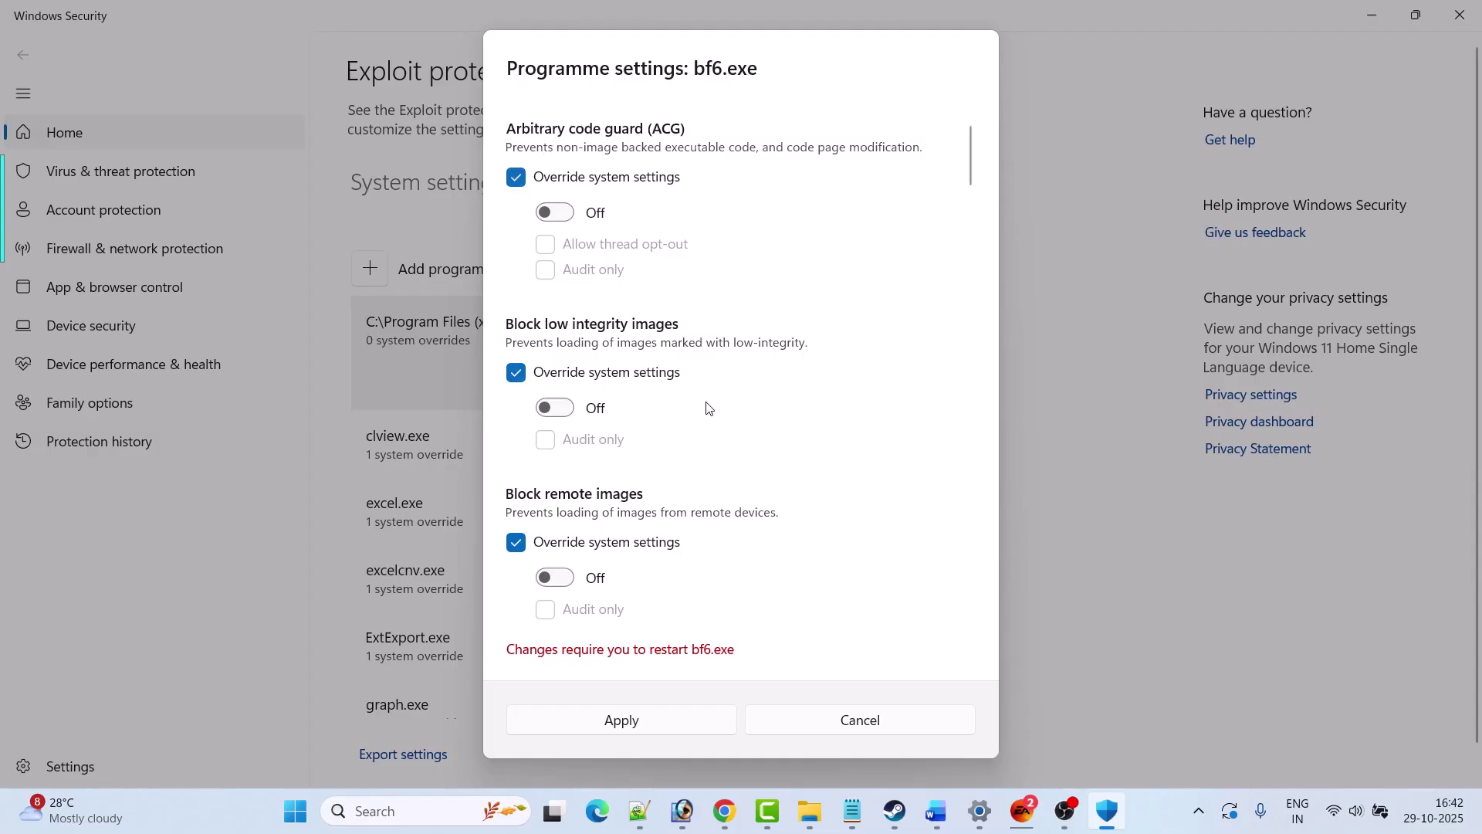
scroll(707, 407, down, 3)
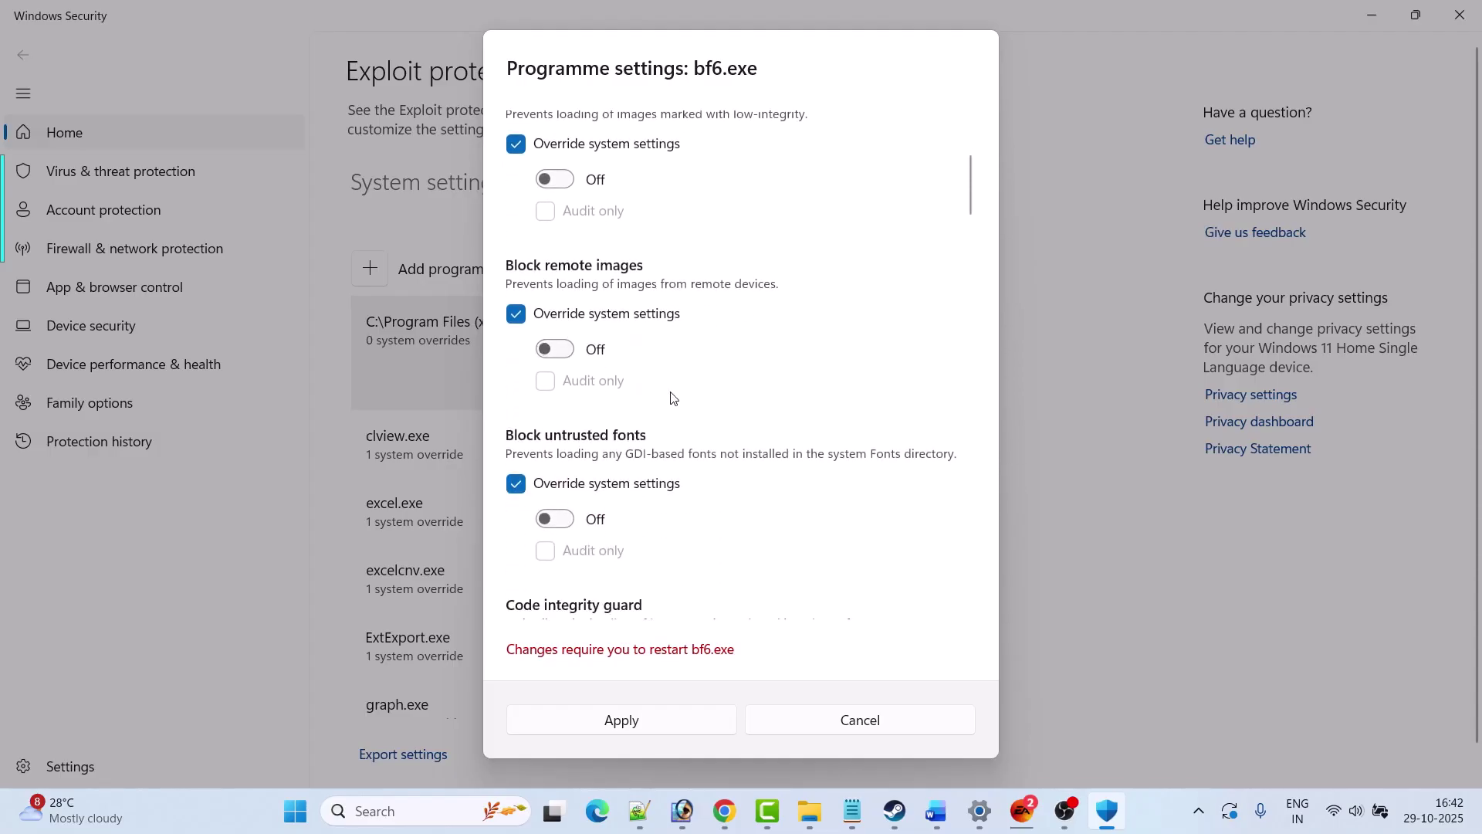
scroll(671, 397, down, 14)
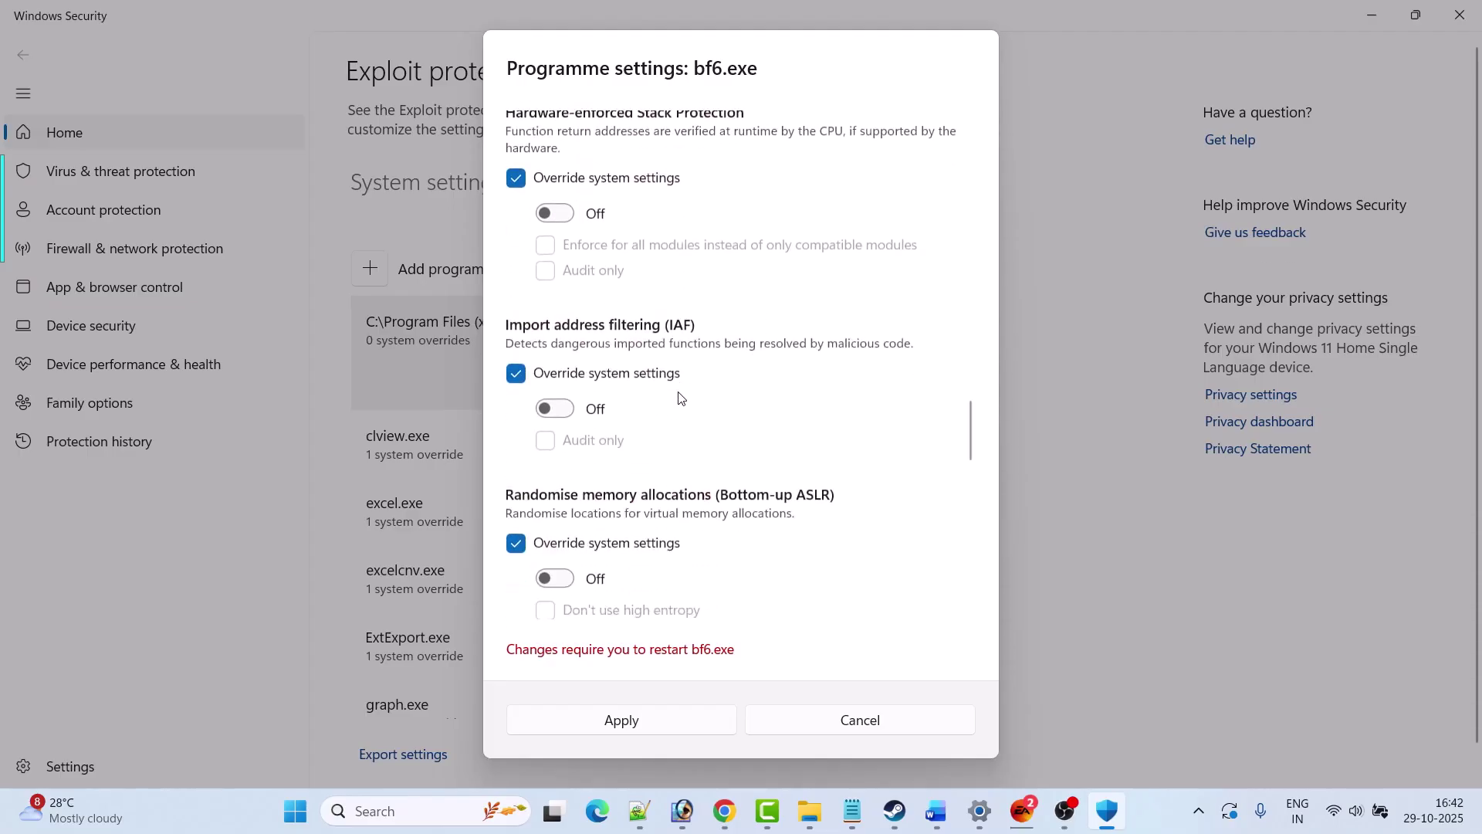
scroll(679, 398, down, 15)
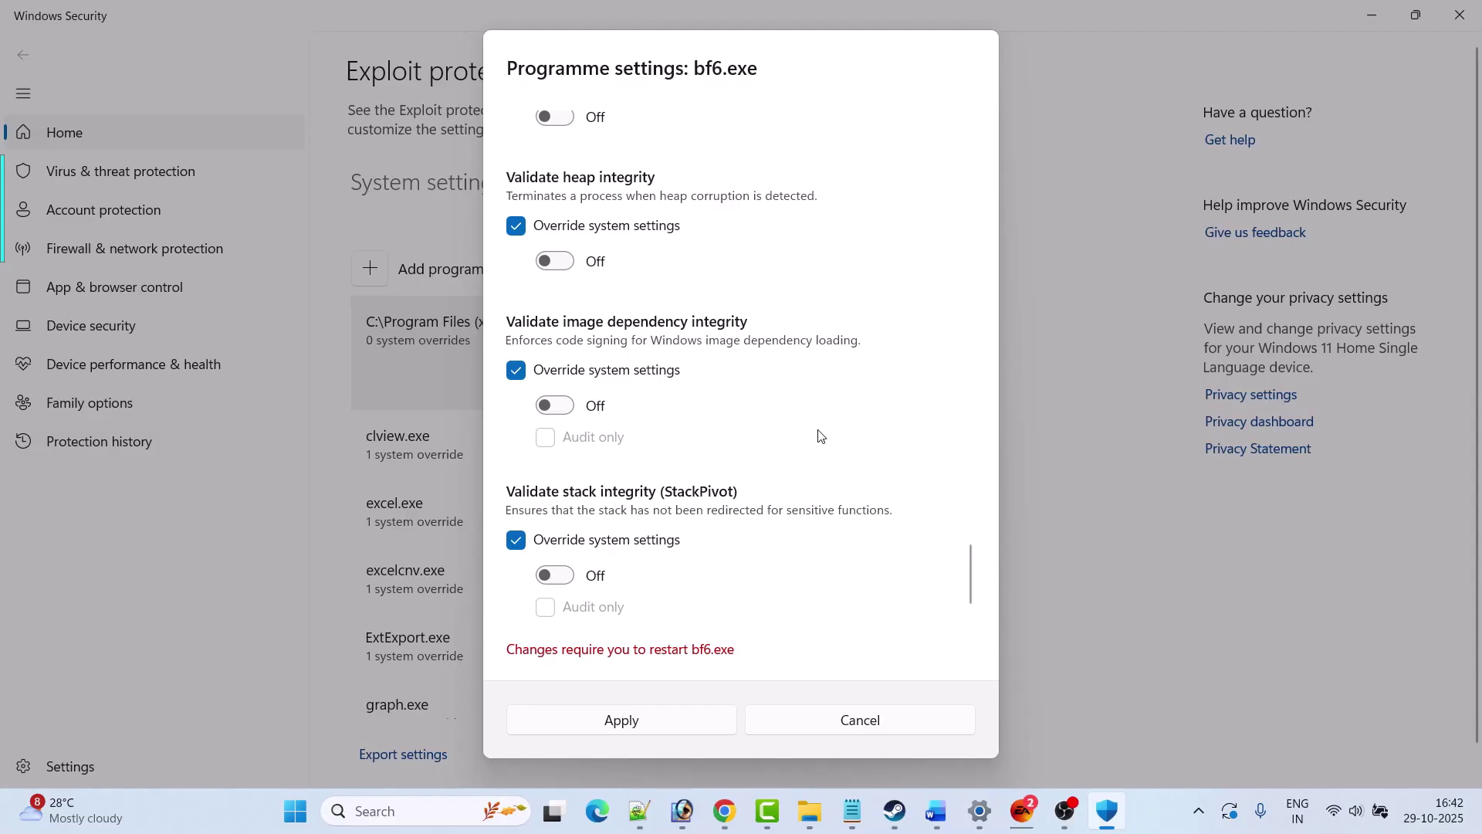
click(641, 719)
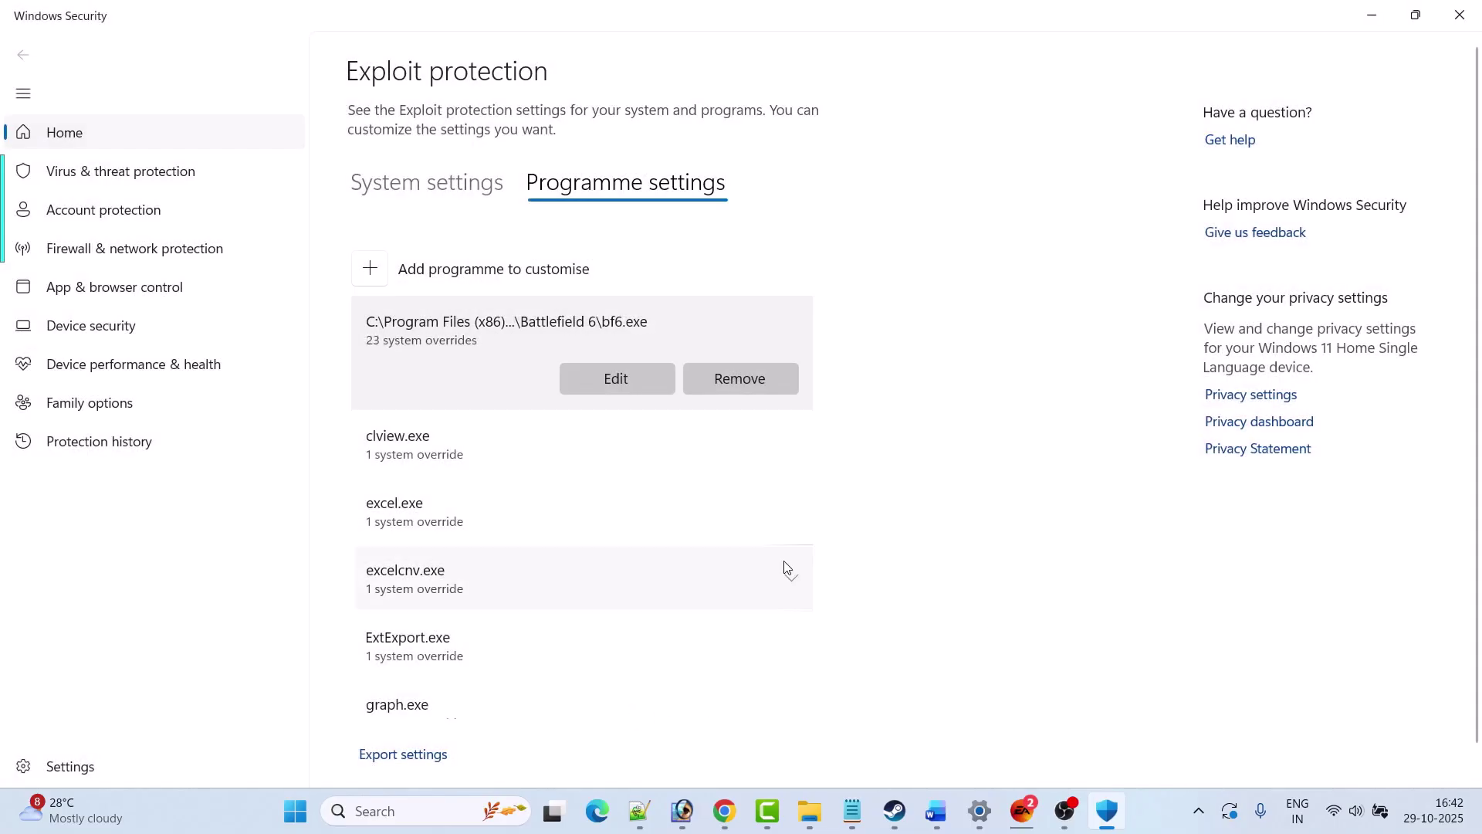
Add EAAntiCheat.GameServiceLauncher from the Battlefield 6 folder as a customised programme by its exact file path
click(372, 274)
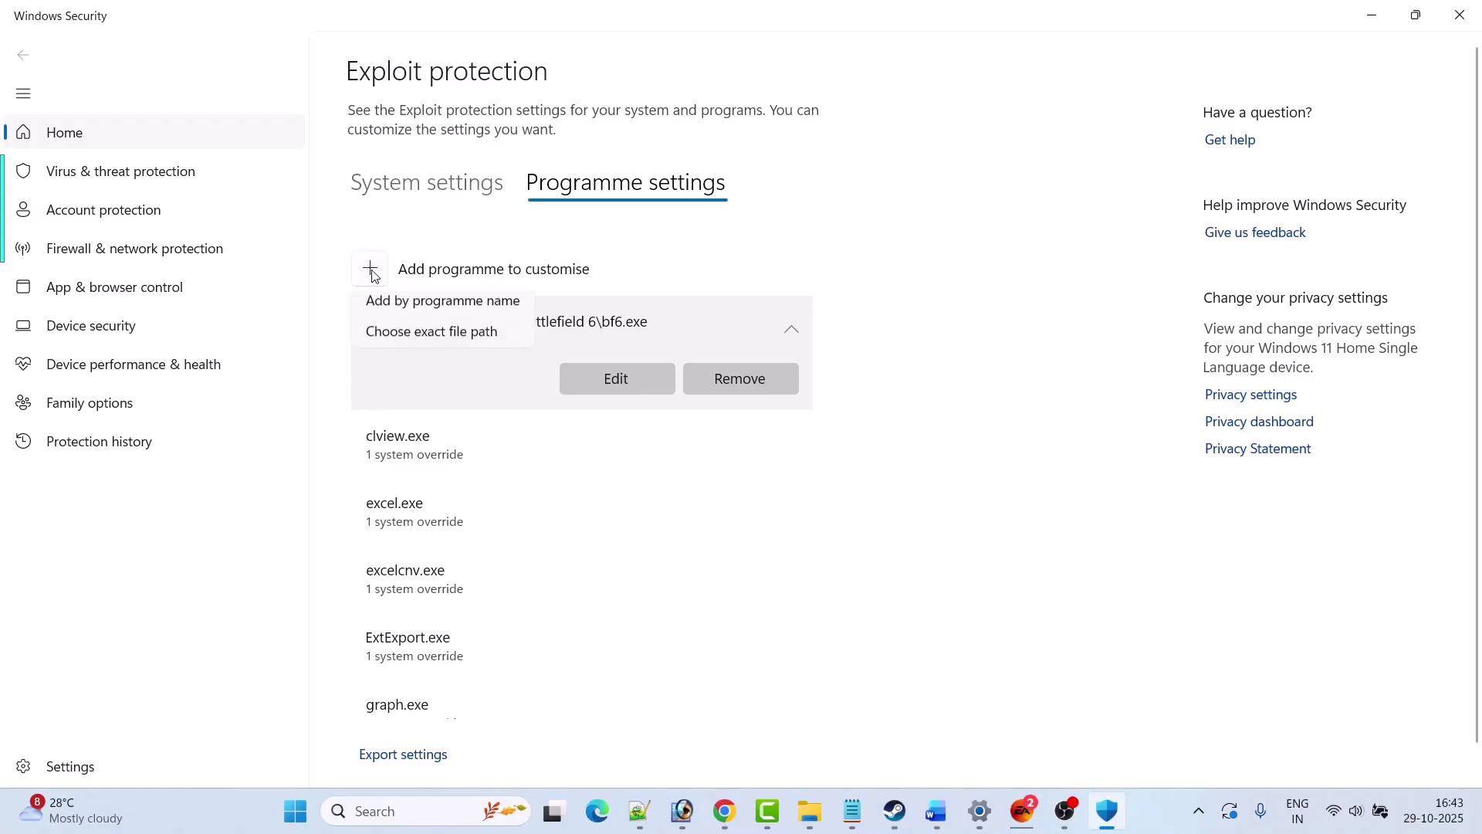
click(442, 344)
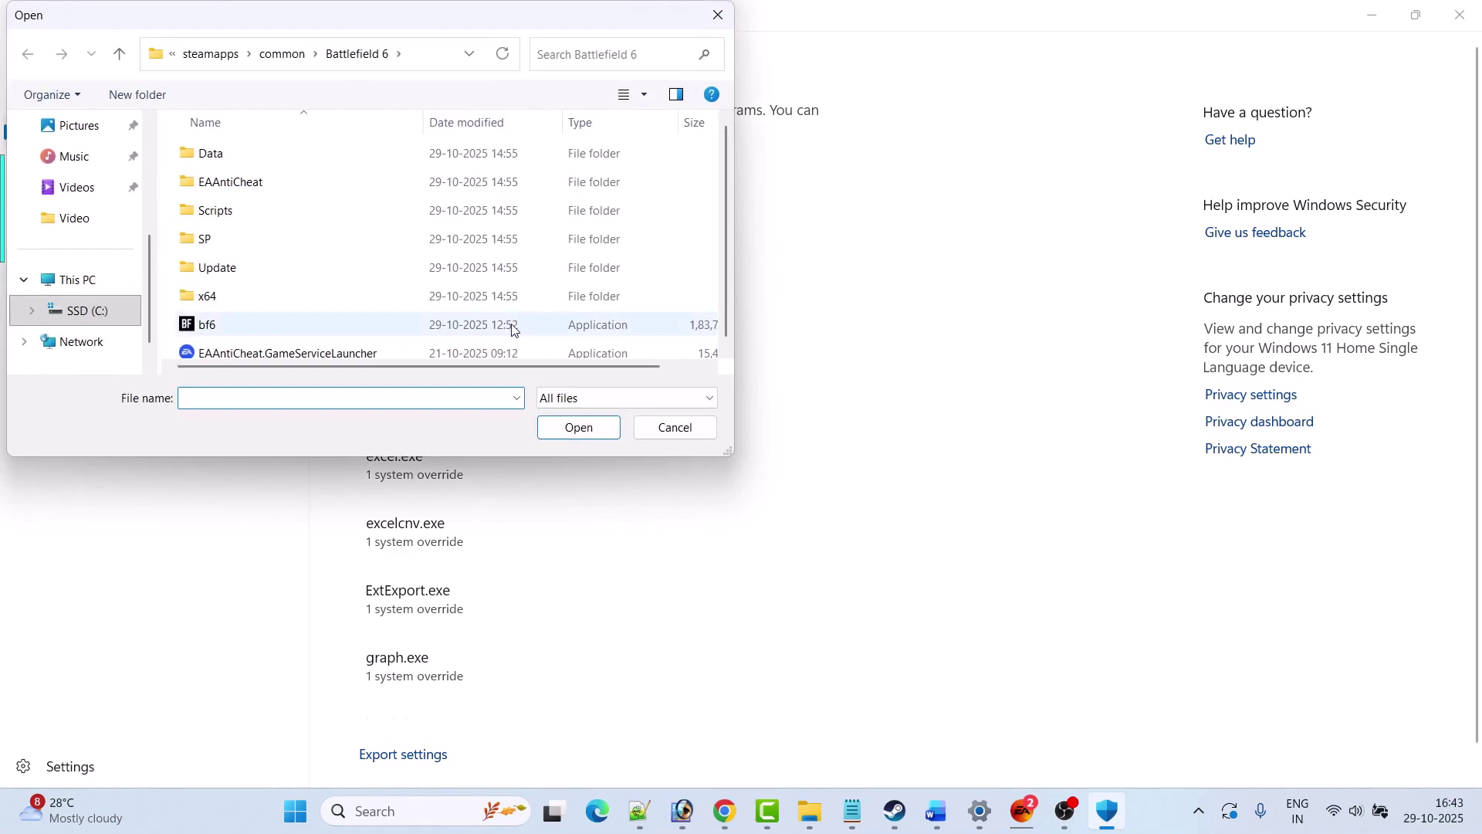
click(323, 354)
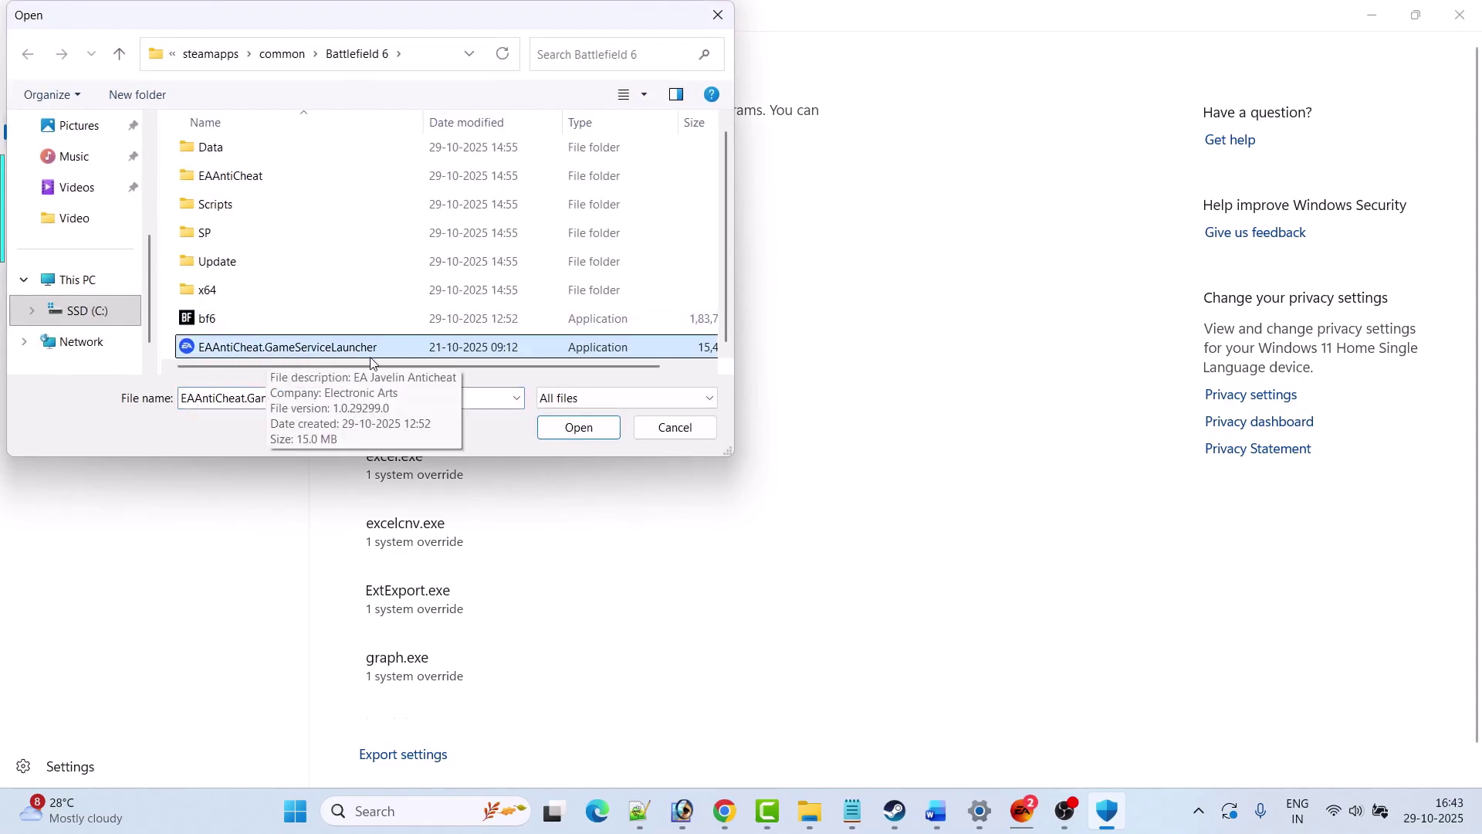
click(581, 429)
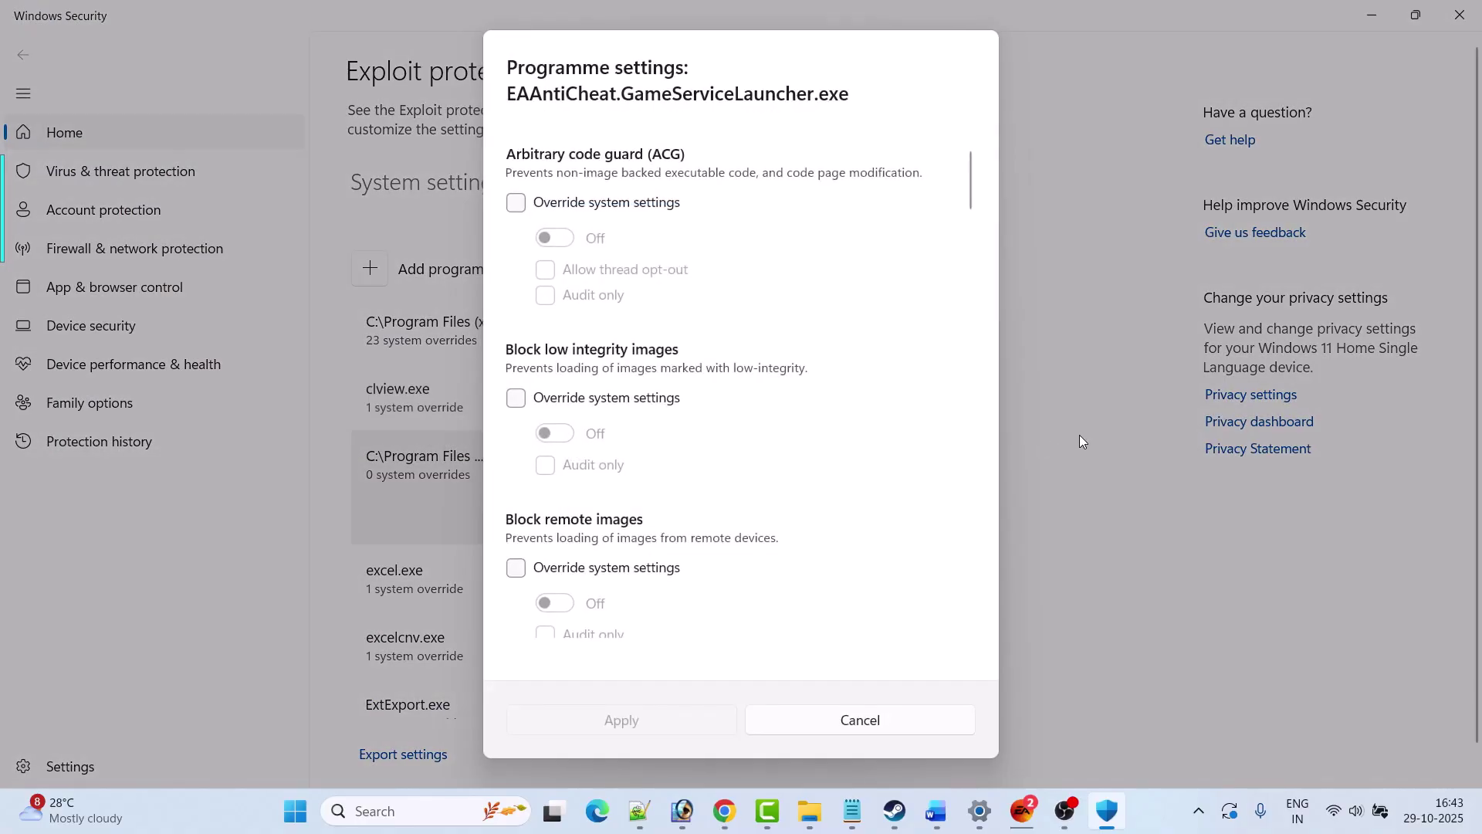
Override system settings with Off for Arbitrary code guard, low integrity images, remote images, untrusted fonts and Code integrity guard
click(515, 203)
click(516, 398)
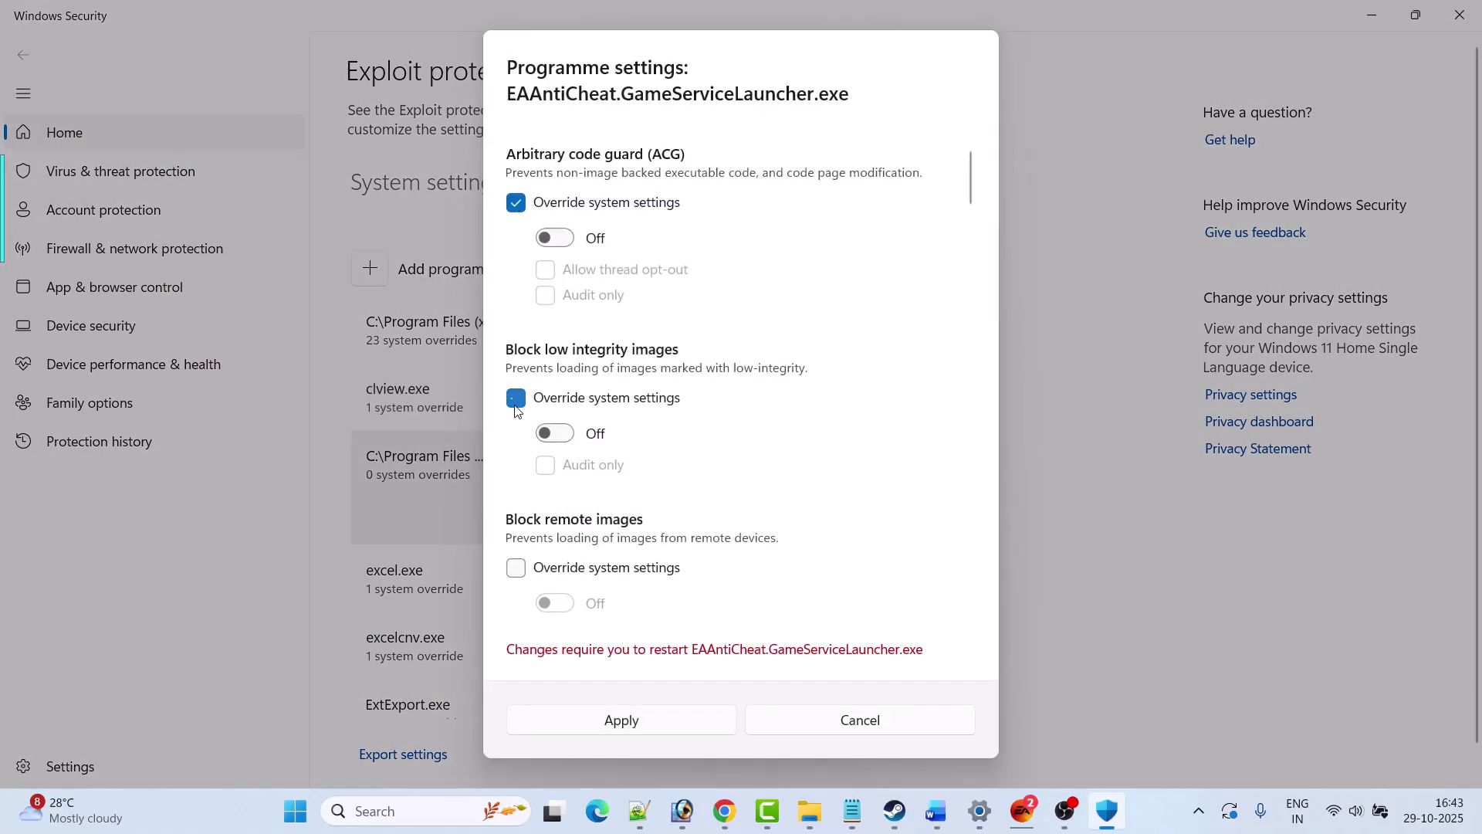
click(515, 568)
scroll(515, 540, down, 5)
click(516, 377)
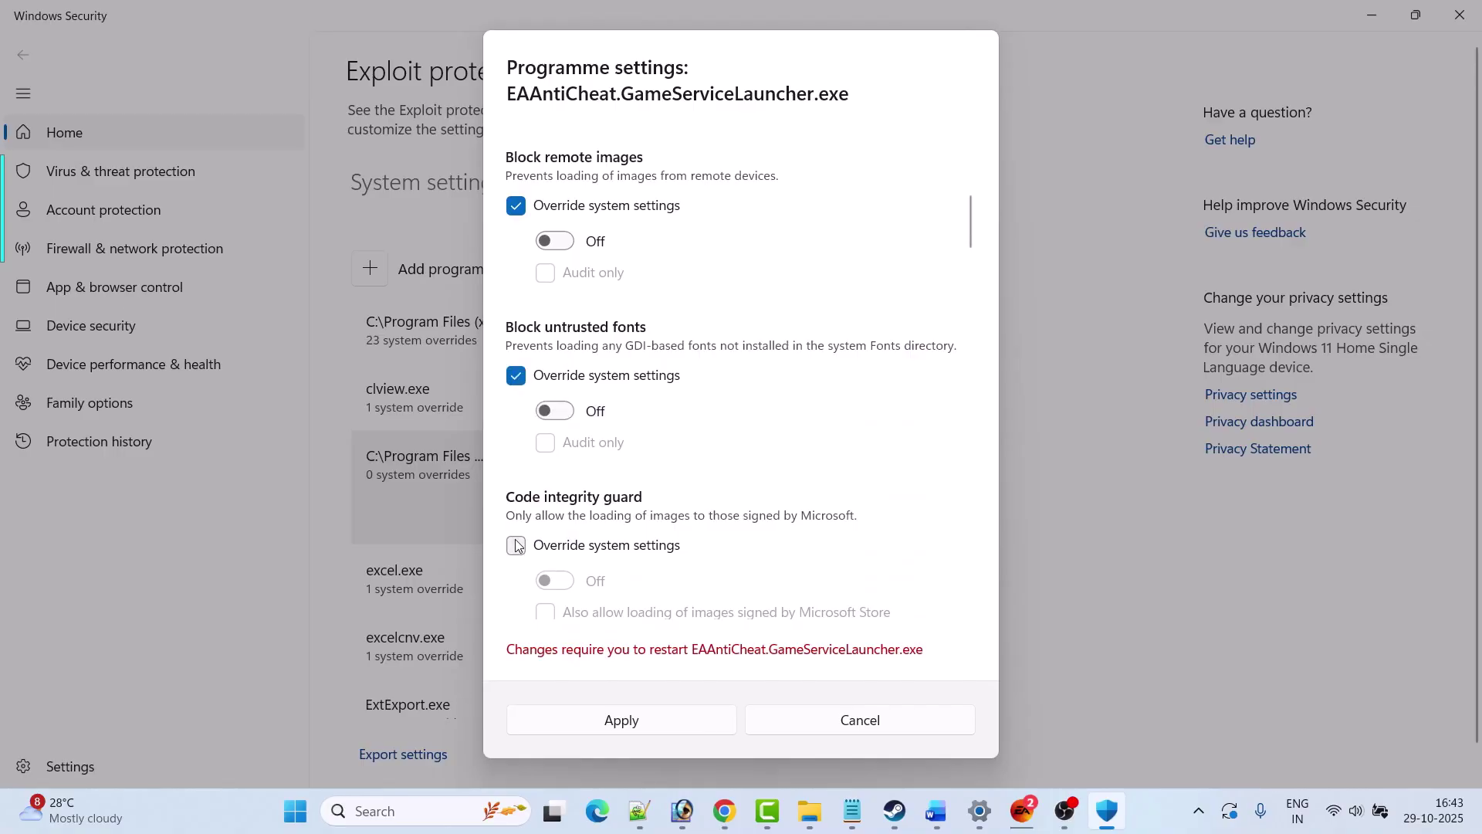
click(516, 545)
Override system settings for Control flow guard (CFG) and Data Execution Prevention (DEP), and switch both off
scroll(540, 525, down, 2)
scroll(571, 494, down, 3)
click(516, 452)
scroll(517, 432, down, 4)
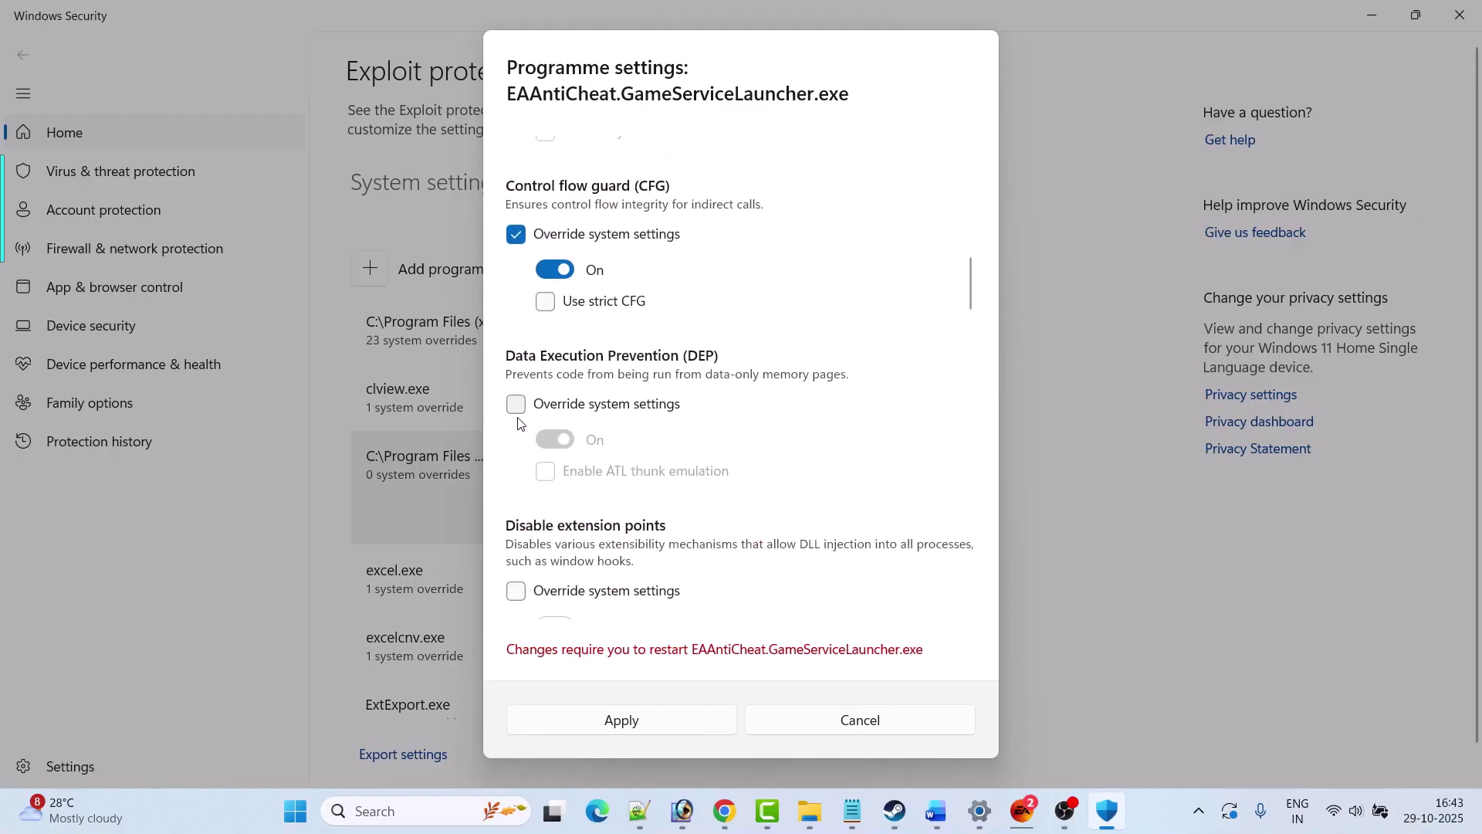
click(553, 271)
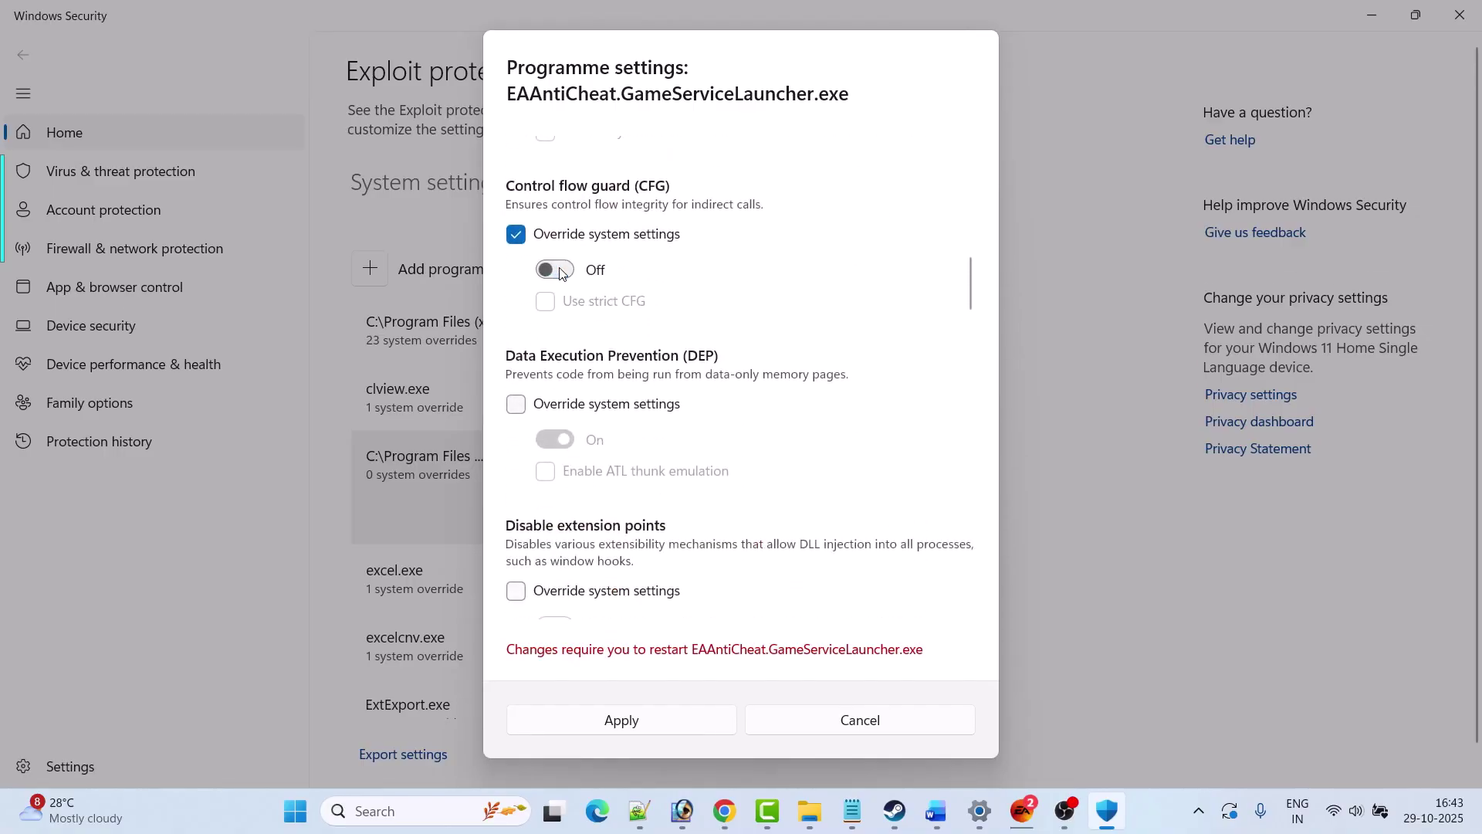
click(515, 403)
click(555, 440)
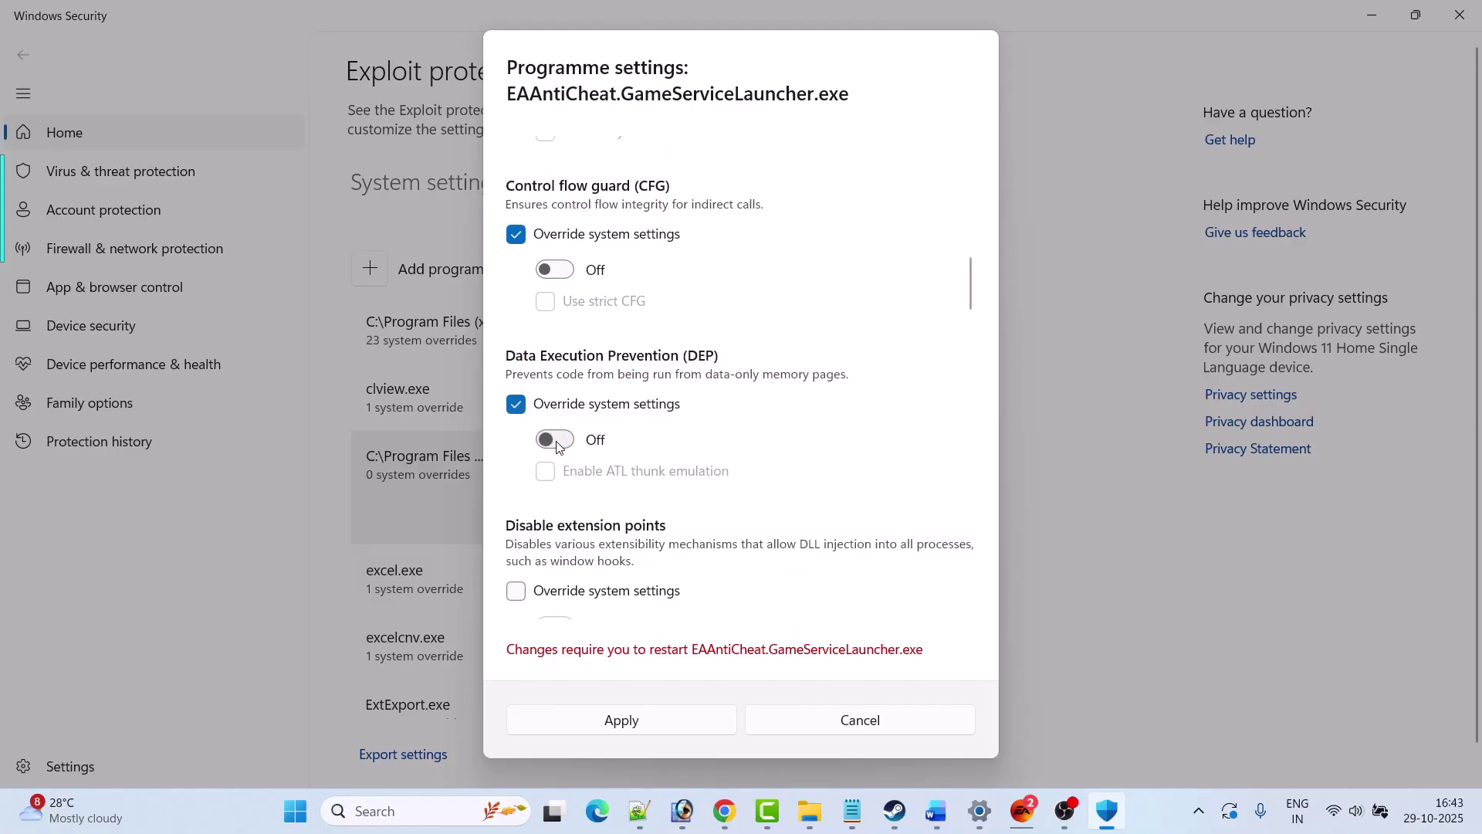
Override system settings with Off for Disable extension points, Disable Win32k system calls, Do not allow child processes and Export address filtering (EAF)
click(516, 592)
scroll(519, 494, down, 5)
click(516, 374)
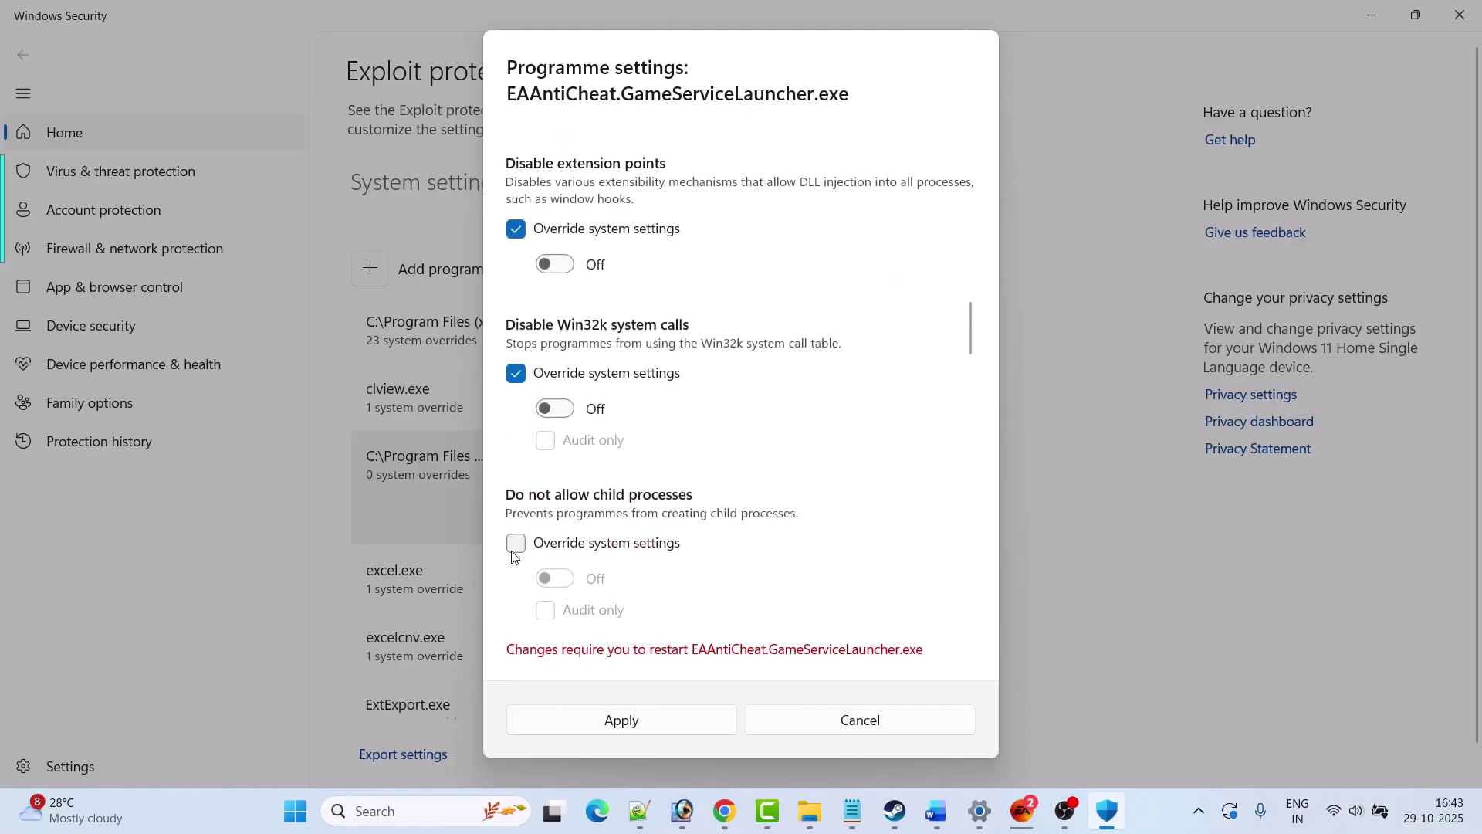
click(516, 543)
scroll(541, 463, down, 3)
click(516, 423)
Override system settings with Off for Mandatory ASLR, Hardware-enforced Stack Protection and Import address filtering (IAF)
scroll(572, 440, down, 3)
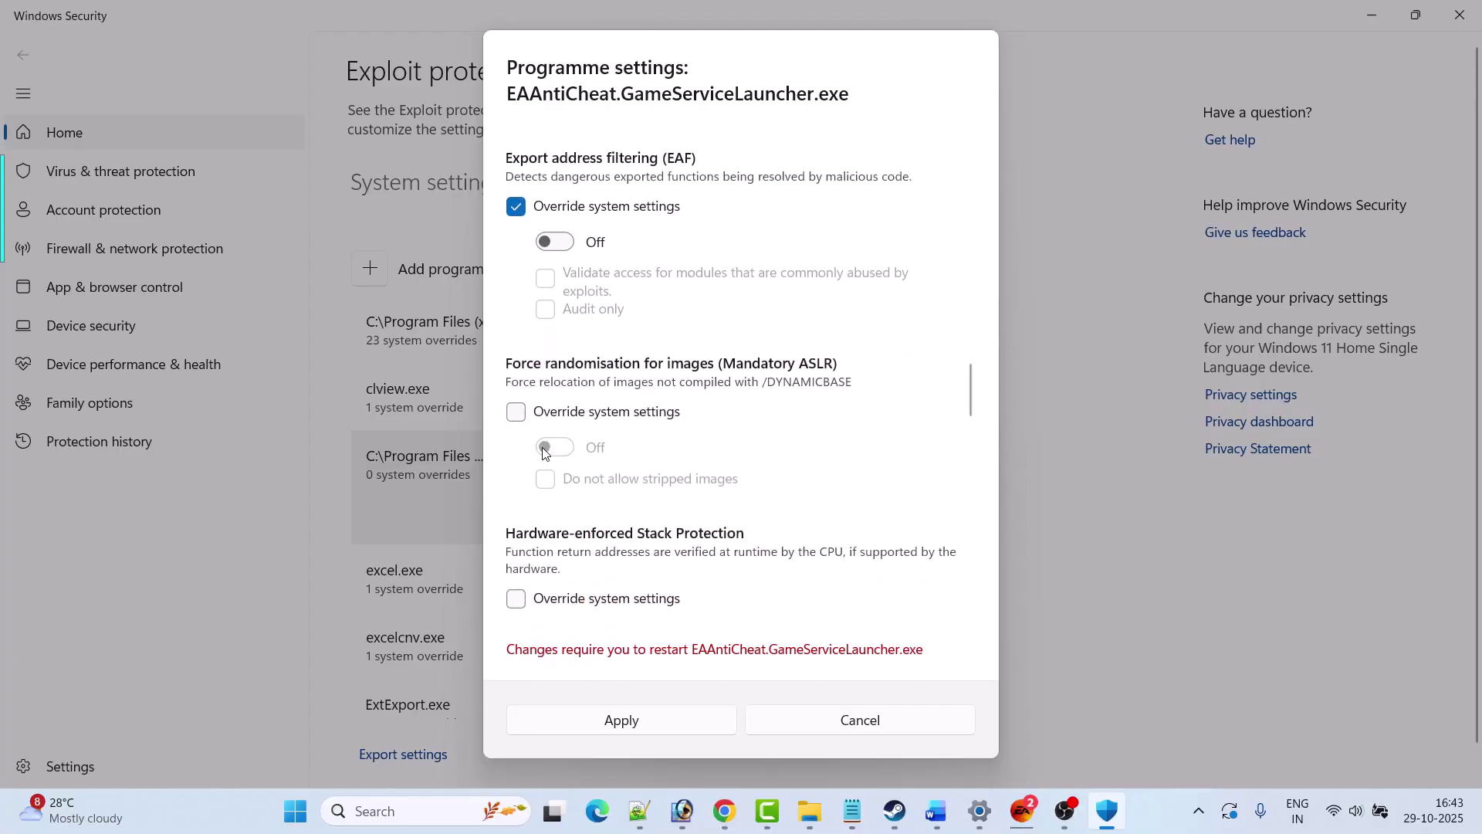
click(515, 416)
scroll(545, 443, down, 1)
click(518, 457)
scroll(531, 460, down, 1)
scroll(531, 461, down, 4)
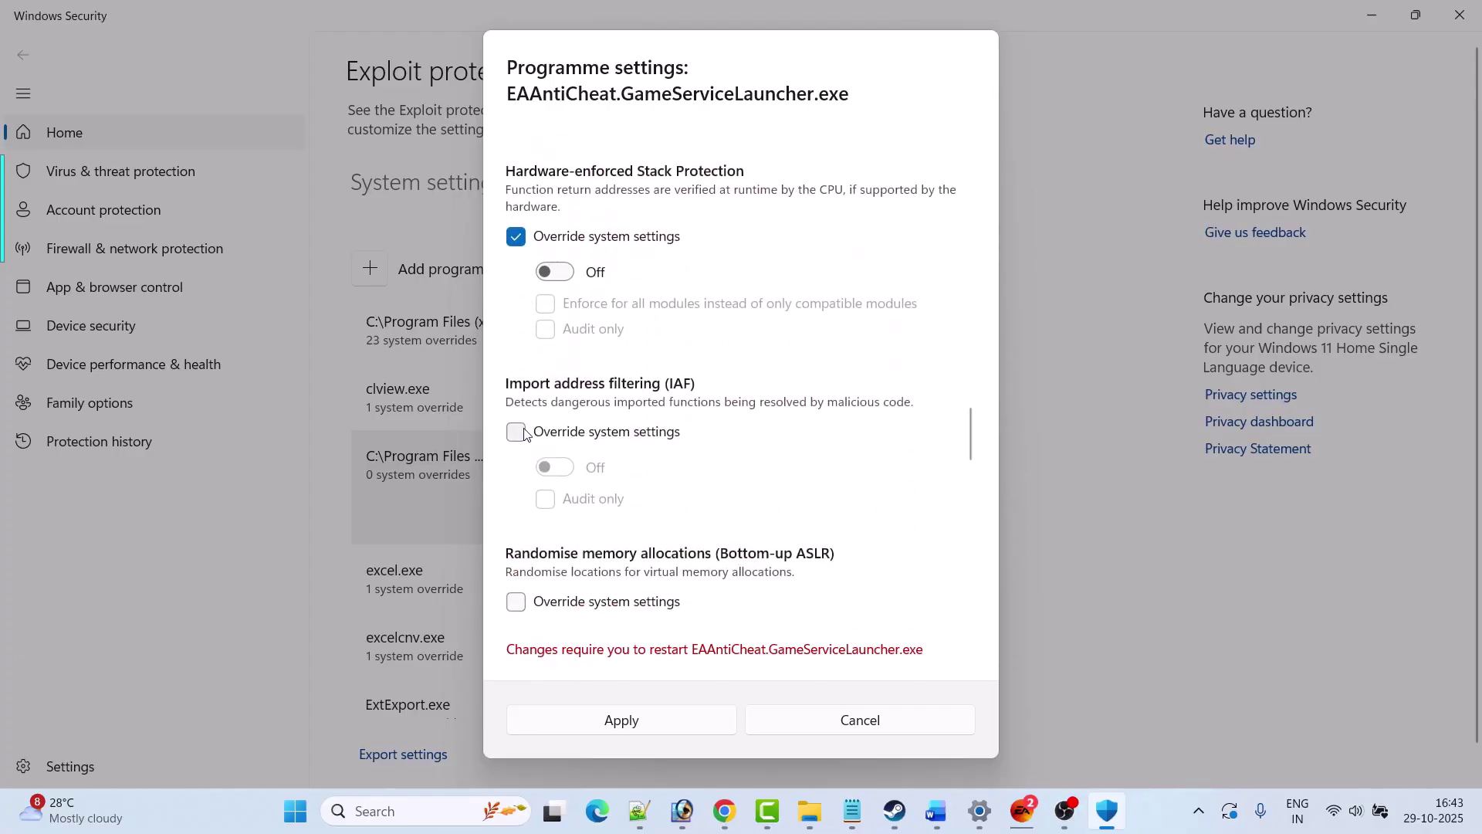
click(515, 429)
Override system settings for Bottom-up ASLR and Simulate execution (SimExec), with Bottom-up ASLR switched off
scroll(516, 431, down, 4)
scroll(516, 424, down, 1)
click(515, 386)
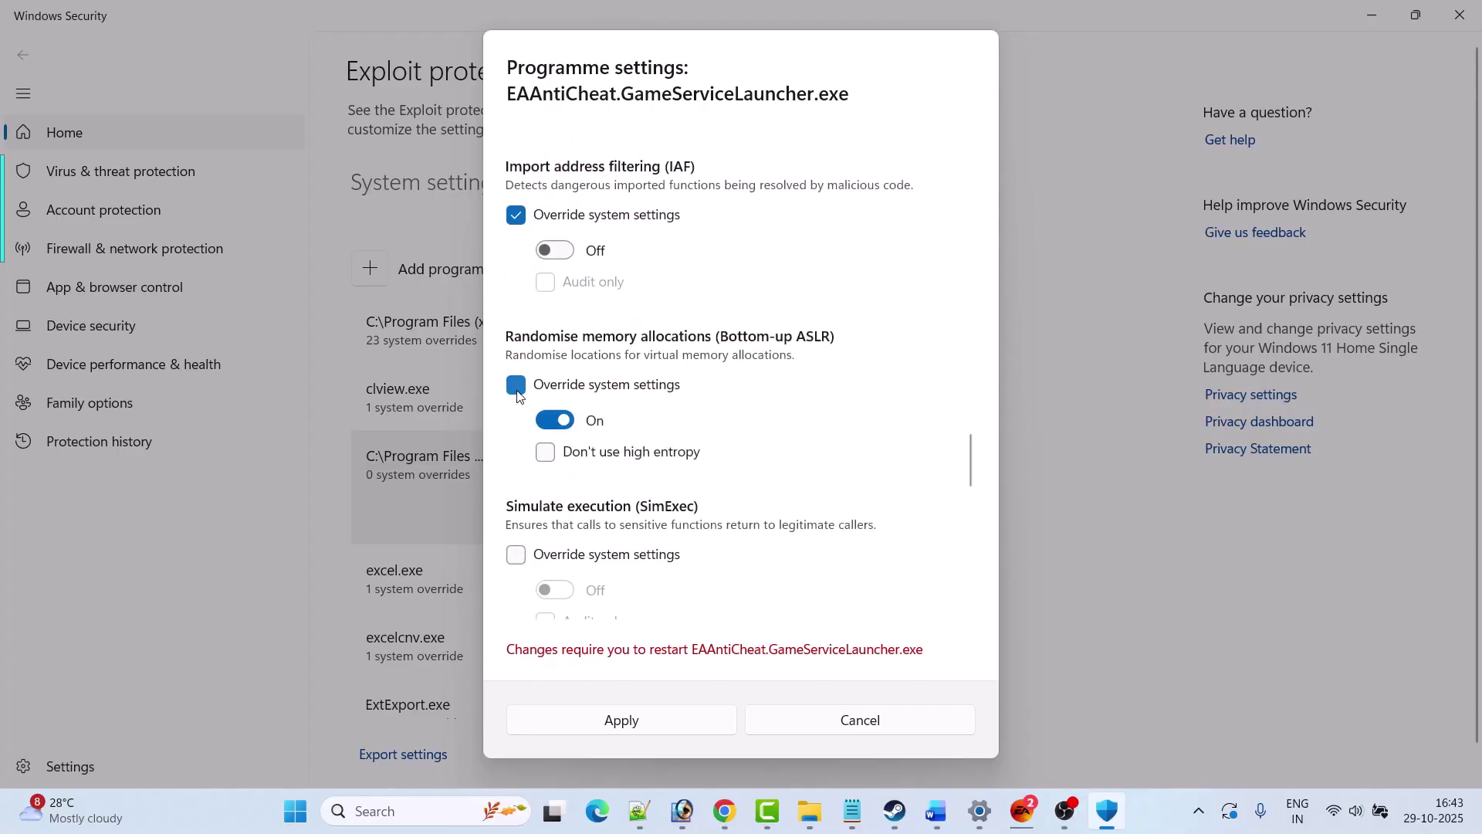
click(554, 420)
click(515, 554)
Override system settings for Validate API invocation (CallerCheck), exception chains (SEHOP) and handle usage, with SEHOP switched off
scroll(579, 444, down, 3)
scroll(579, 445, down, 1)
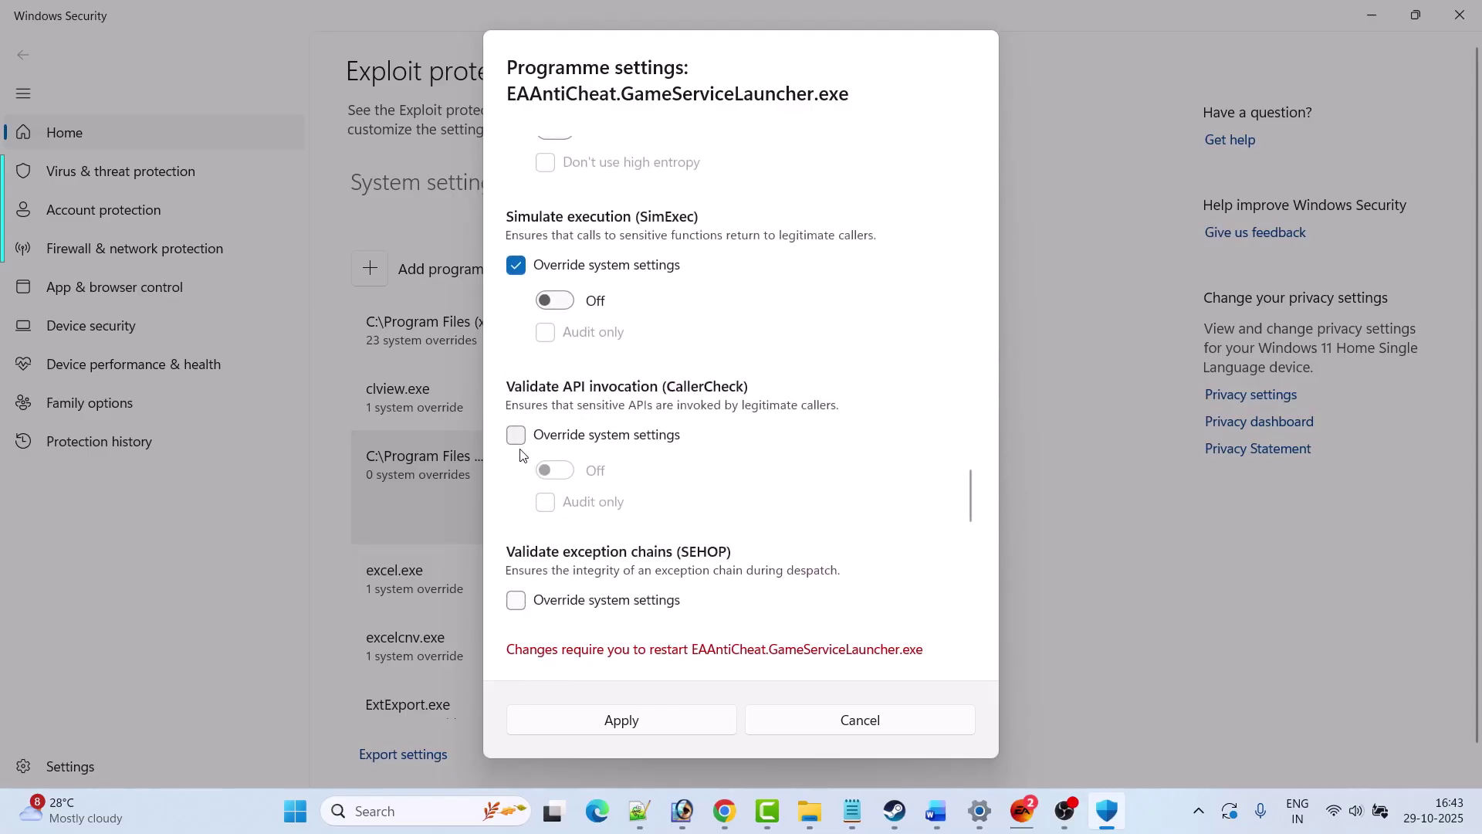
click(516, 434)
click(516, 600)
scroll(516, 595, down, 3)
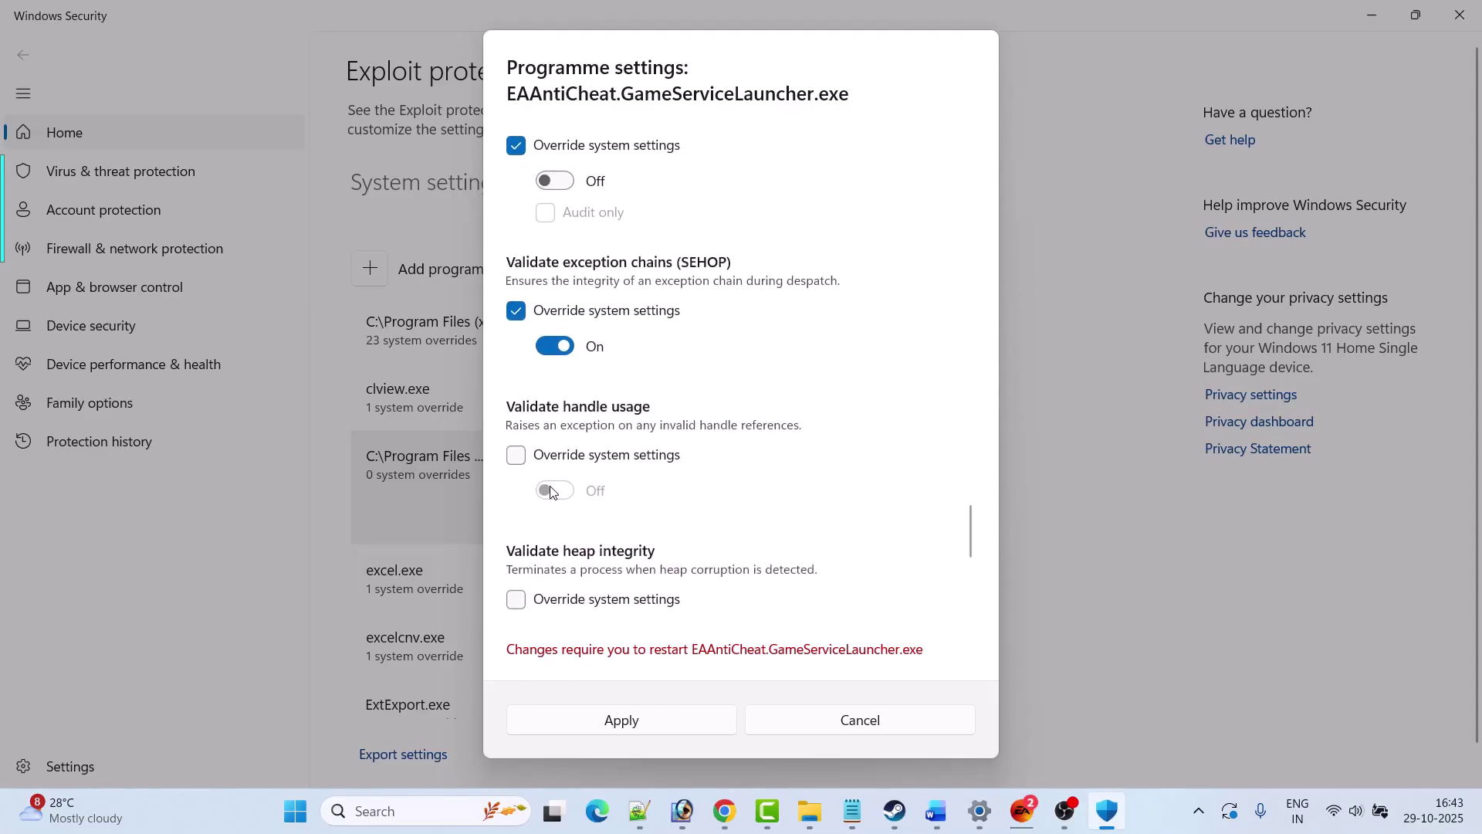
click(516, 455)
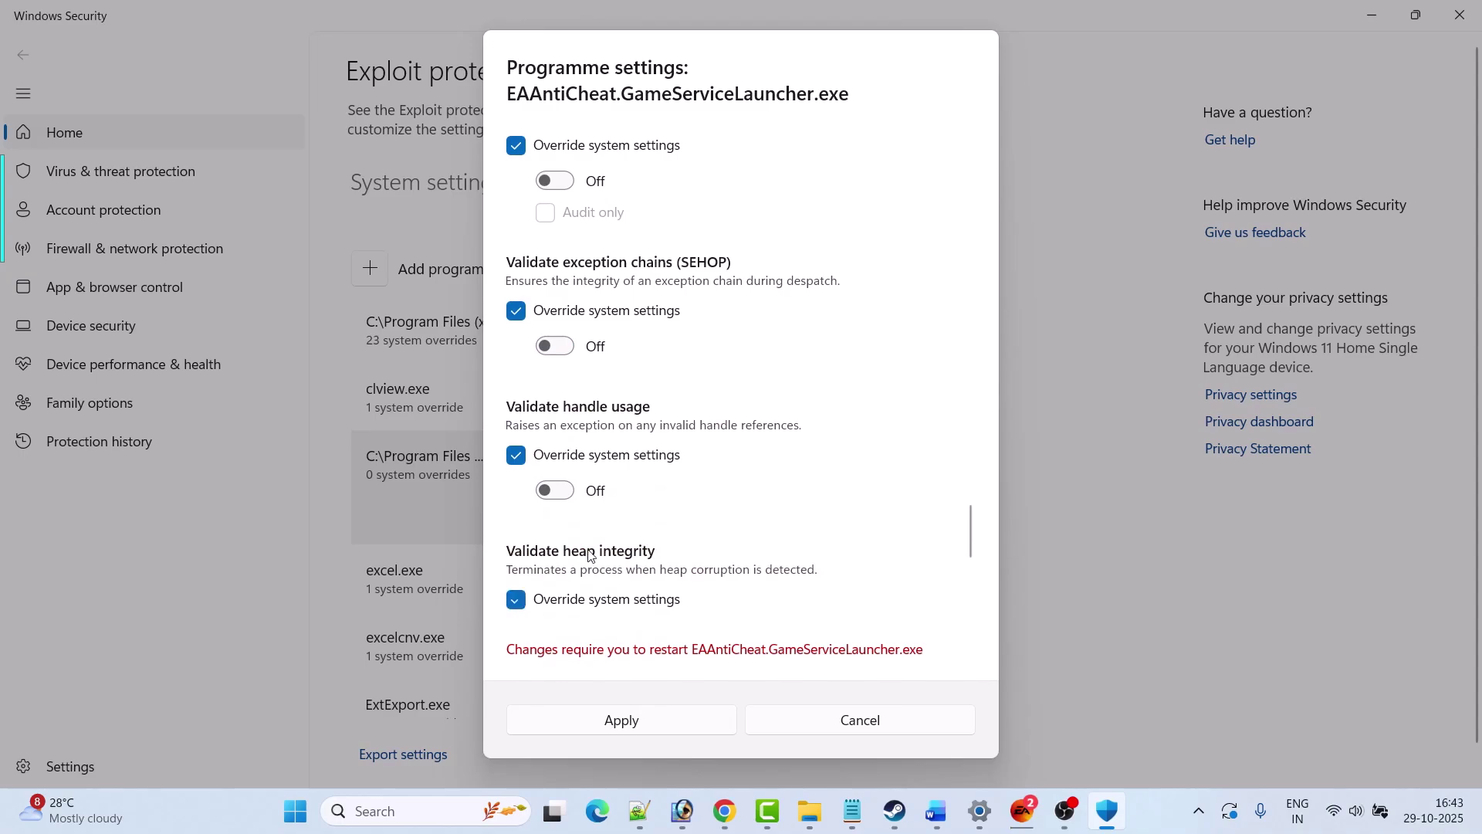
Override system settings with Off for Validate heap integrity, image dependency integrity and stack integrity (StackPivot)
scroll(556, 502, down, 5)
click(514, 381)
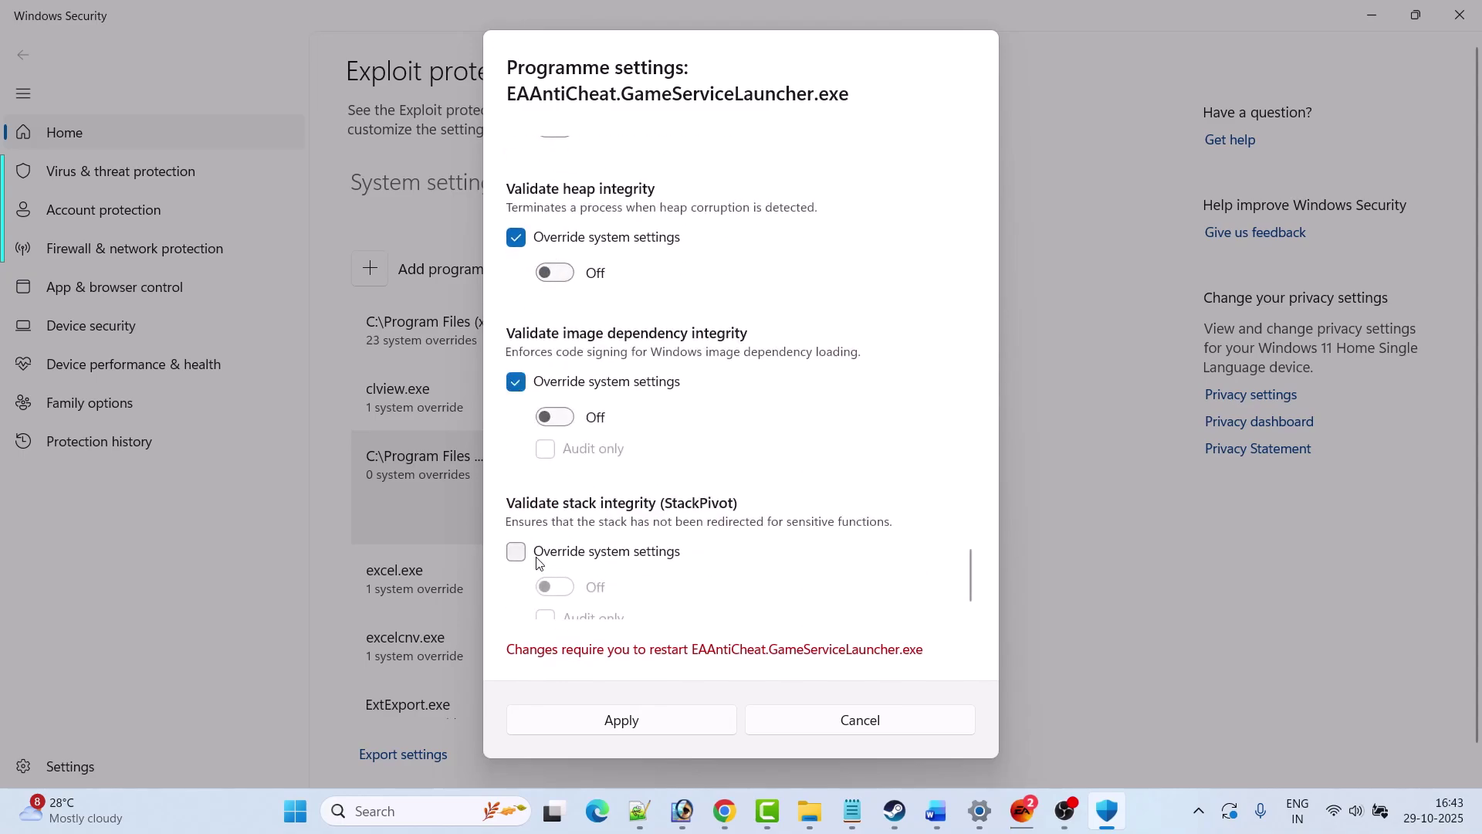
click(515, 552)
scroll(547, 506, down, 1)
Check all override settings for EAAntiCheat.GameServiceLauncher.exe from Arbitrary code guard to StackPivot and apply them
scroll(805, 533, up, 20)
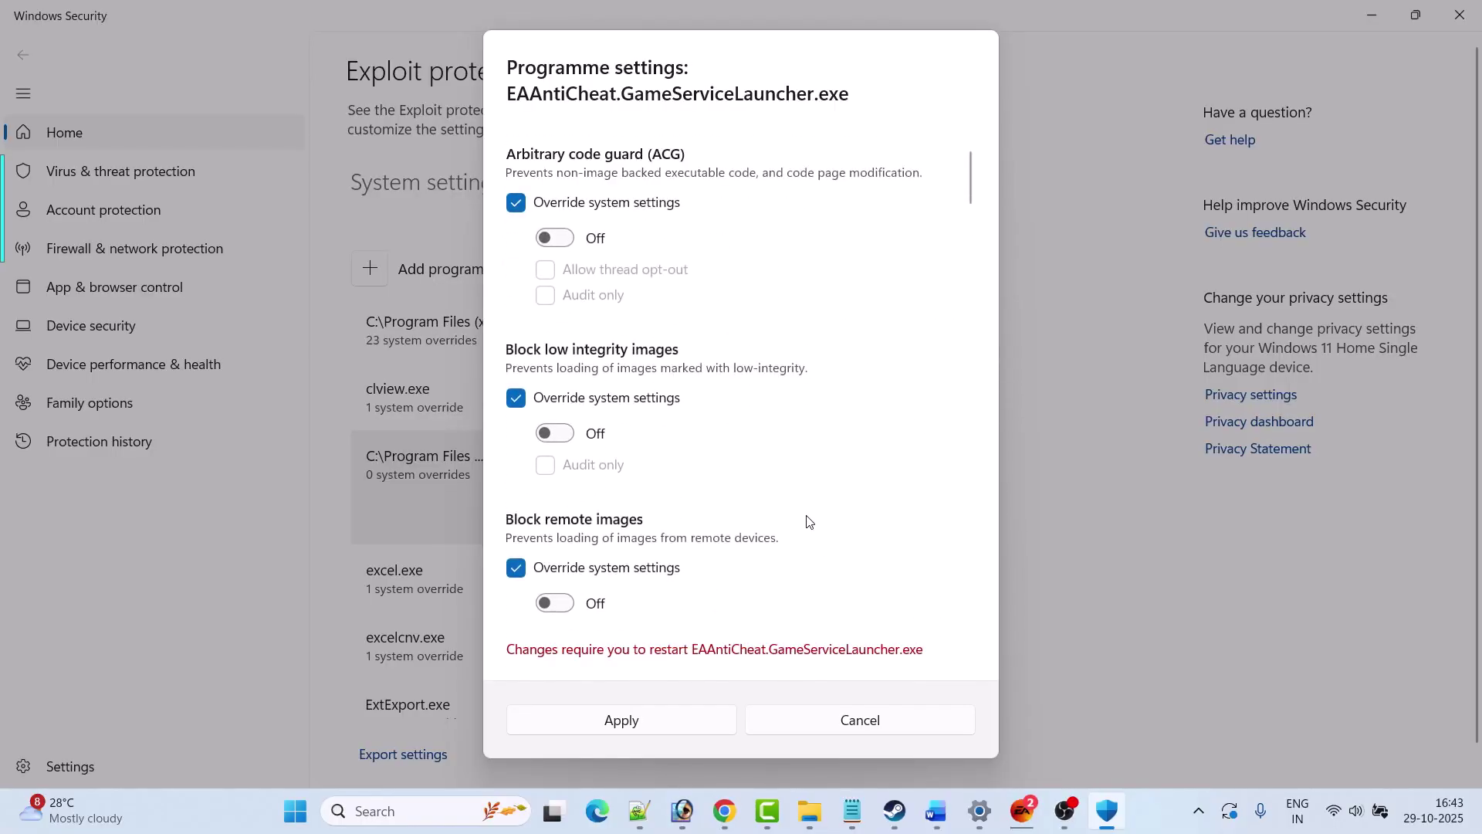
scroll(657, 318, down, 5)
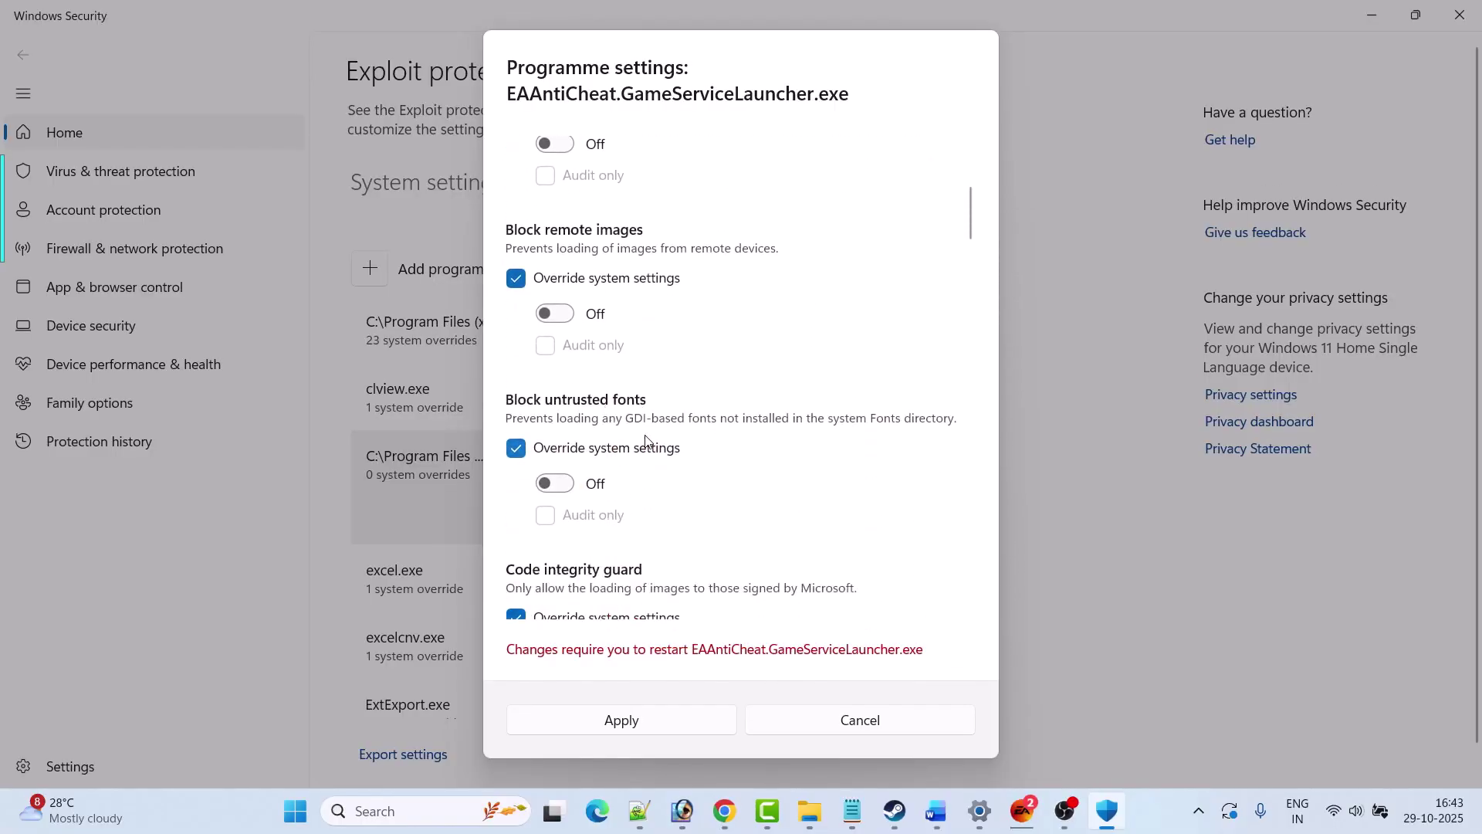
scroll(627, 431, down, 9)
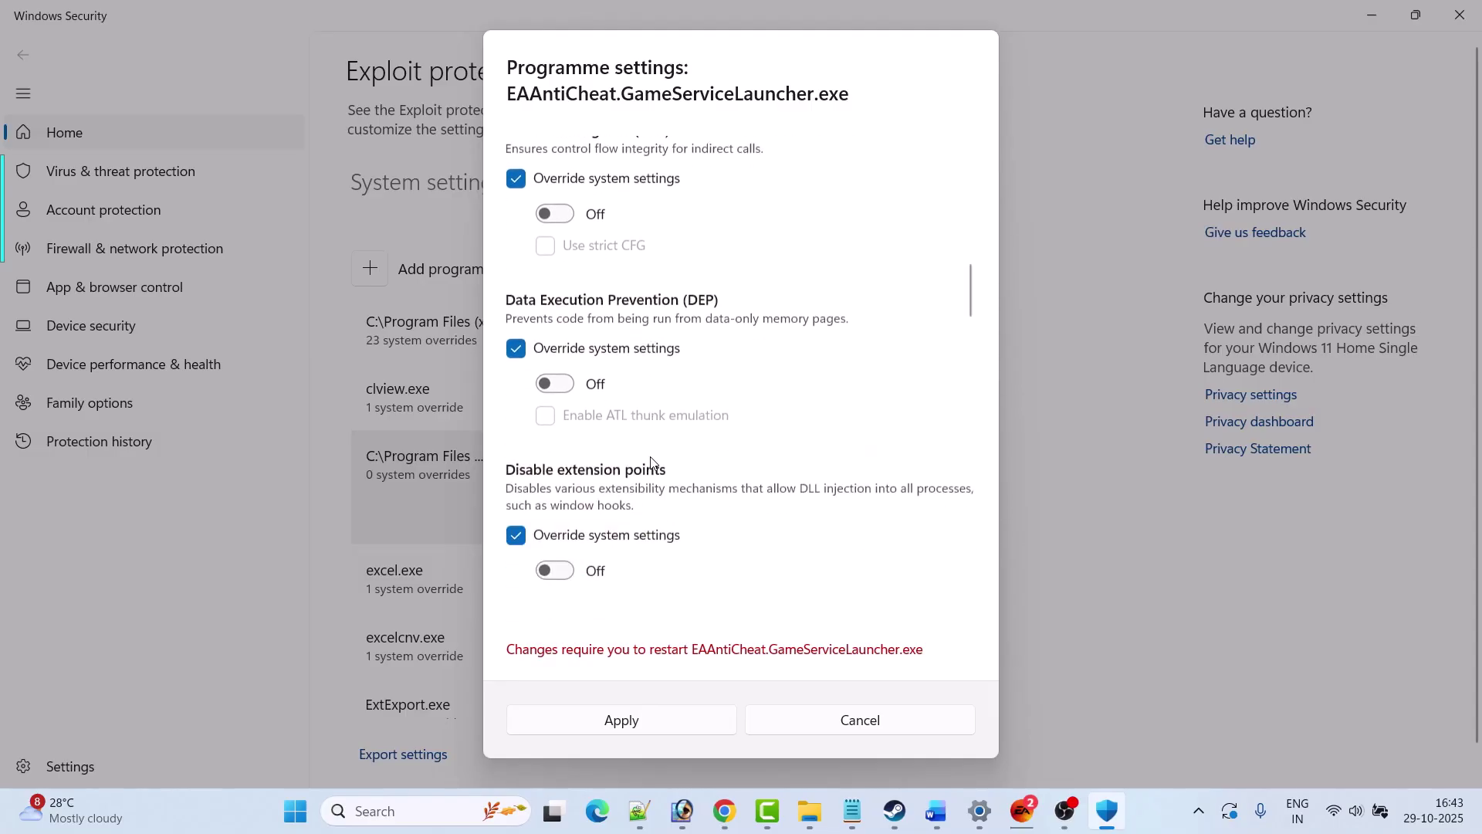
scroll(651, 462, down, 6)
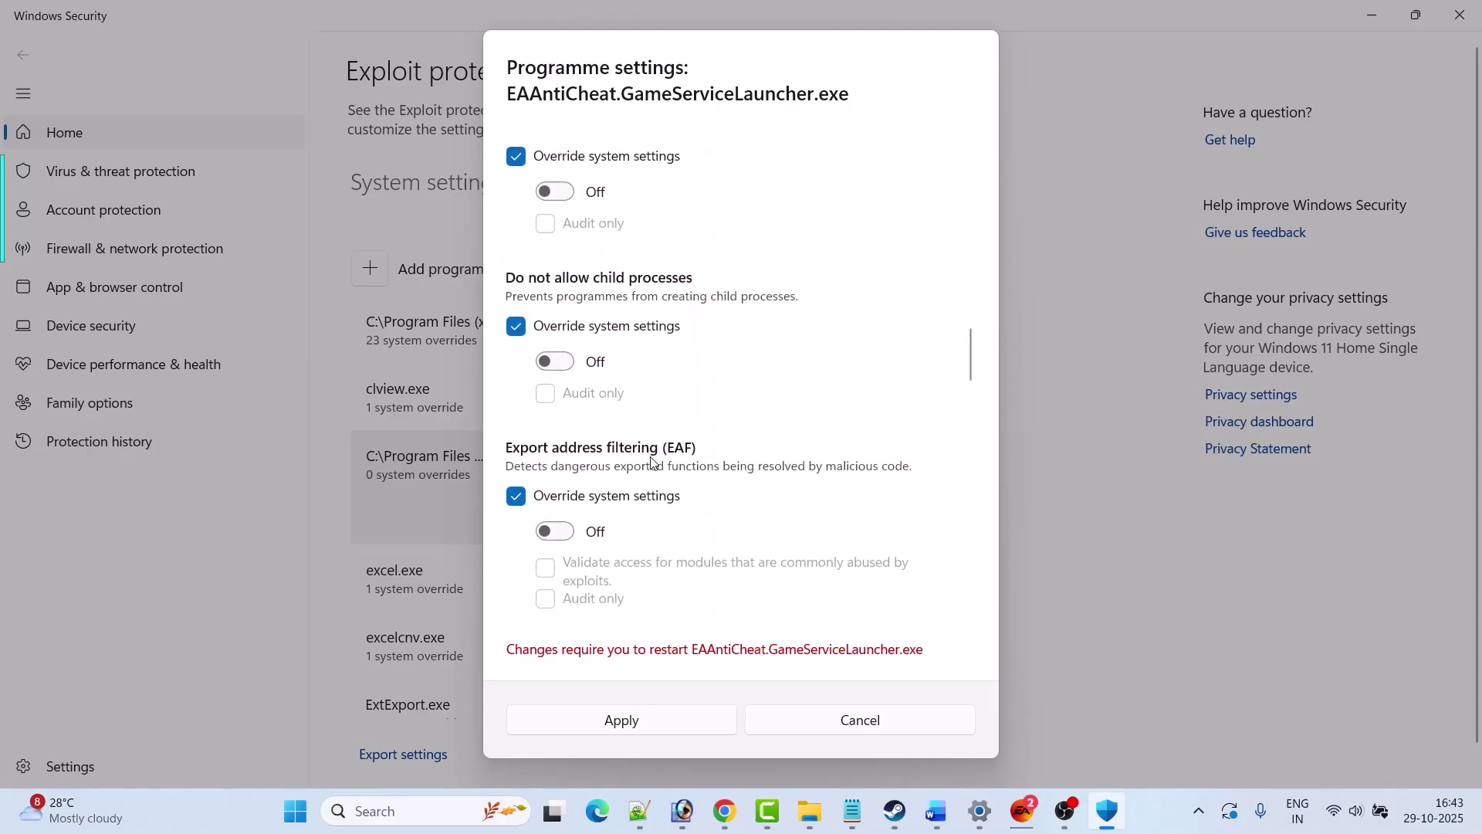
scroll(651, 463, down, 6)
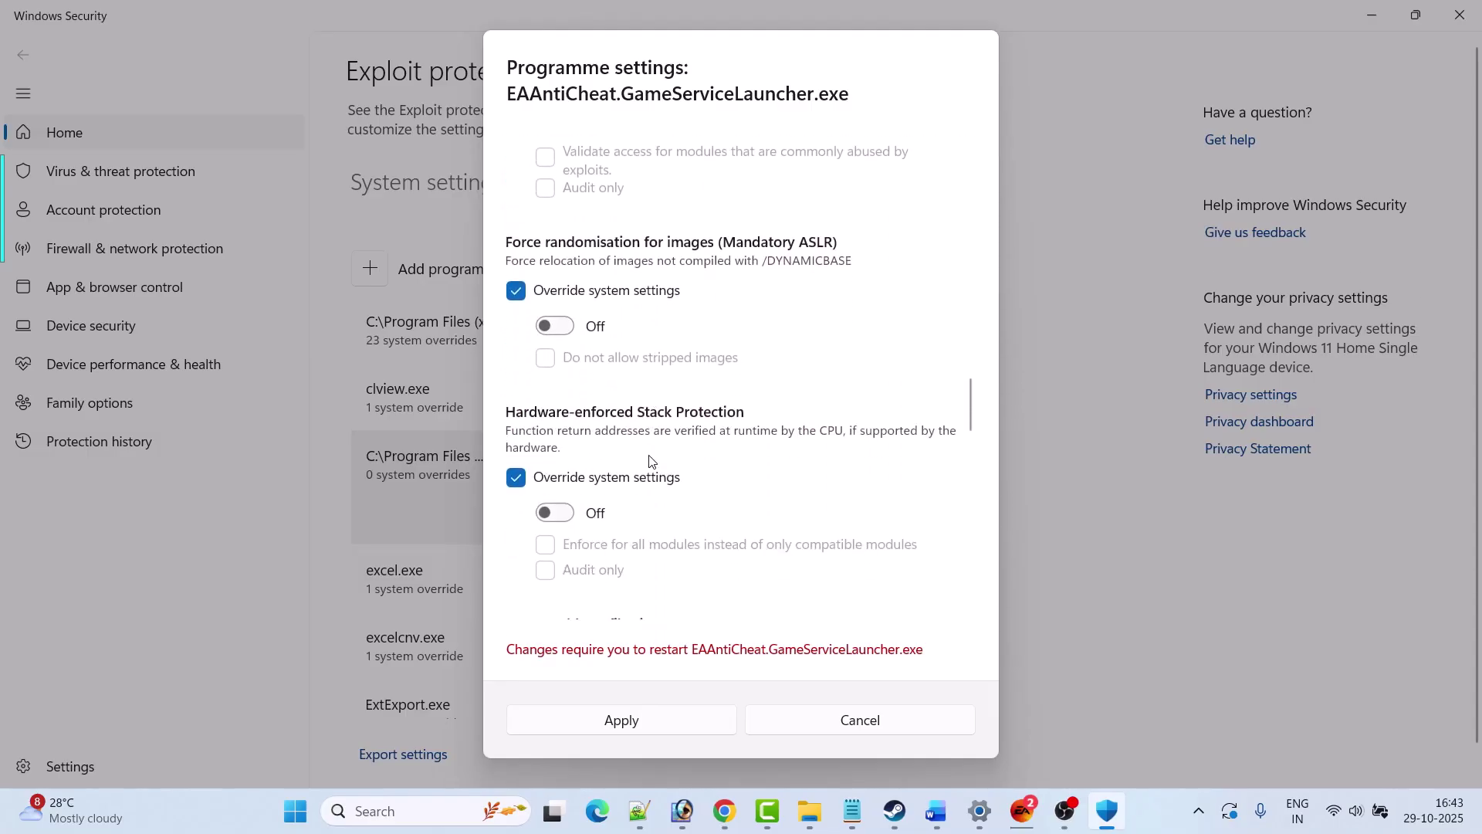
scroll(651, 460, down, 8)
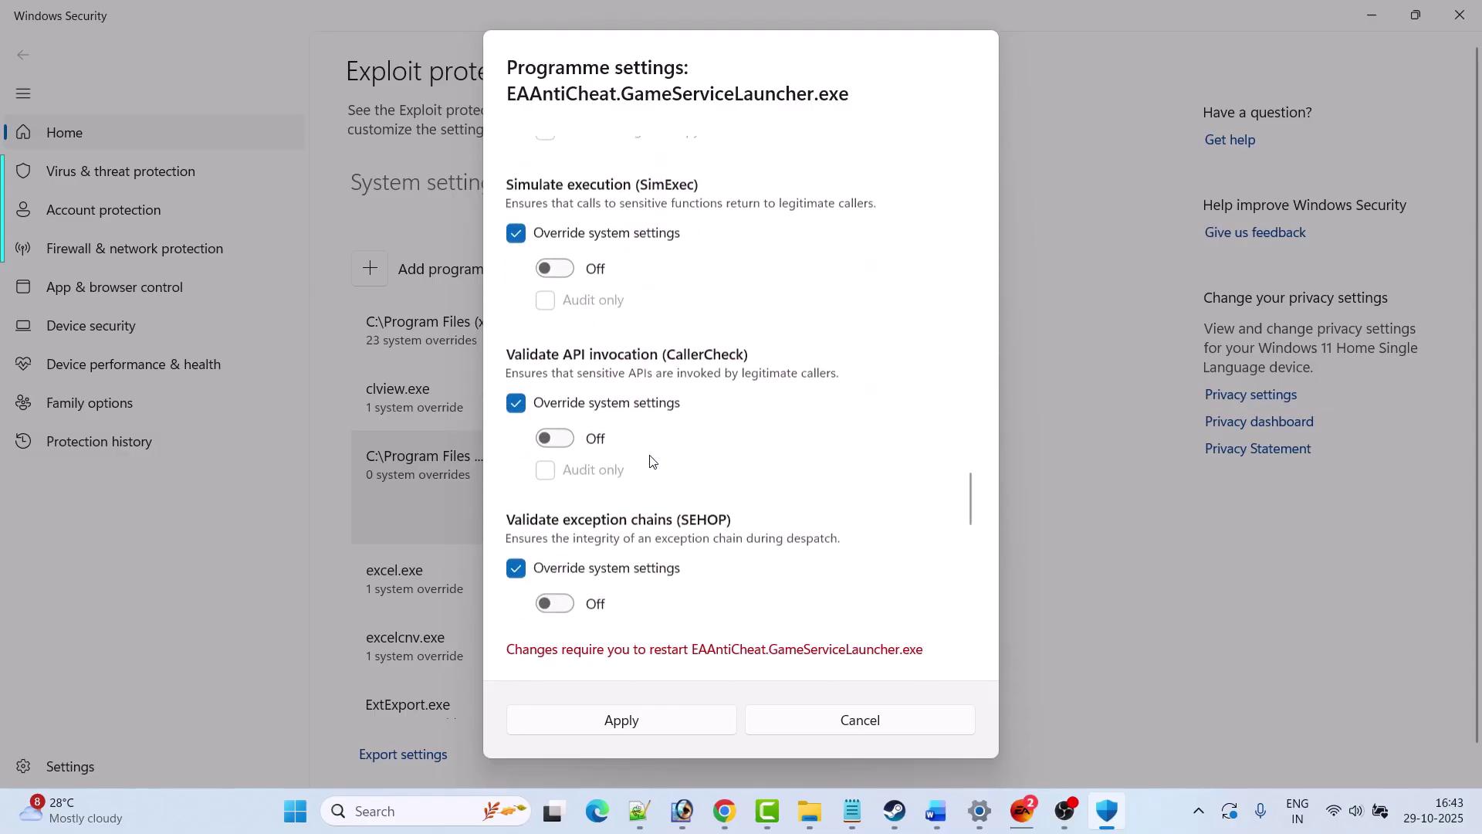
scroll(651, 461, down, 4)
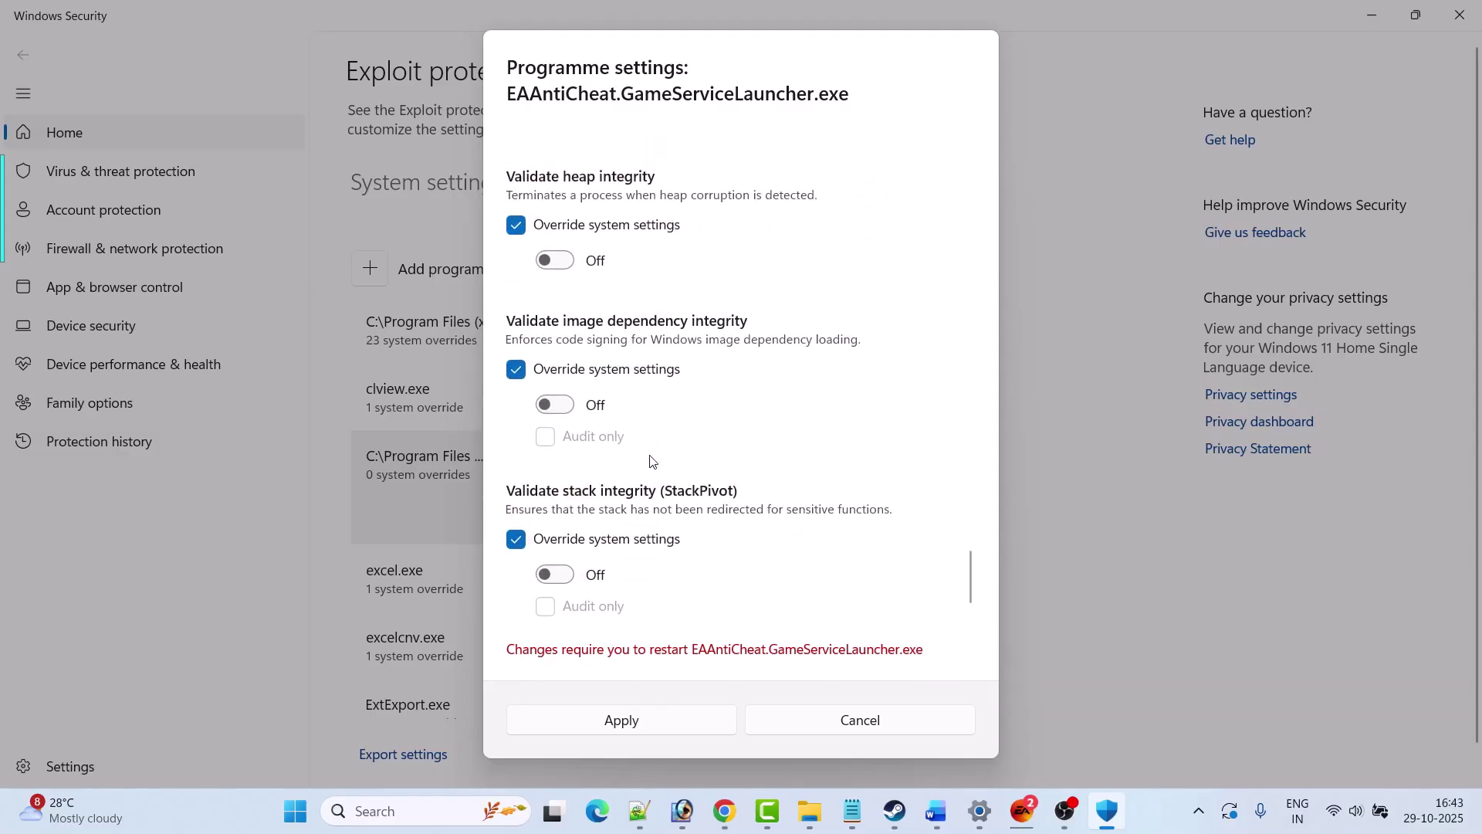
click(612, 726)
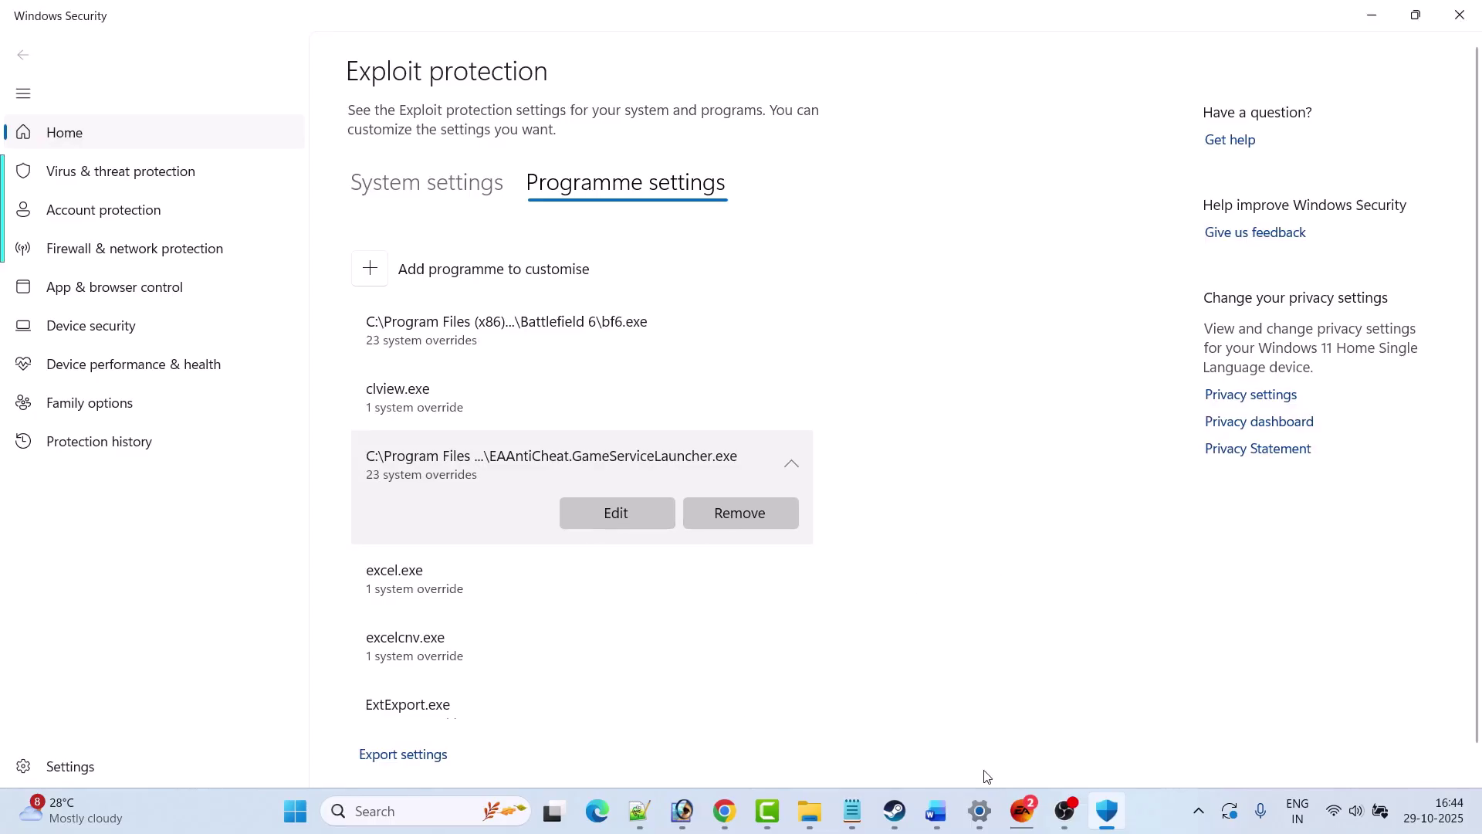
Switch to Steam and launch Battlefield 6 from the library
click(915, 811)
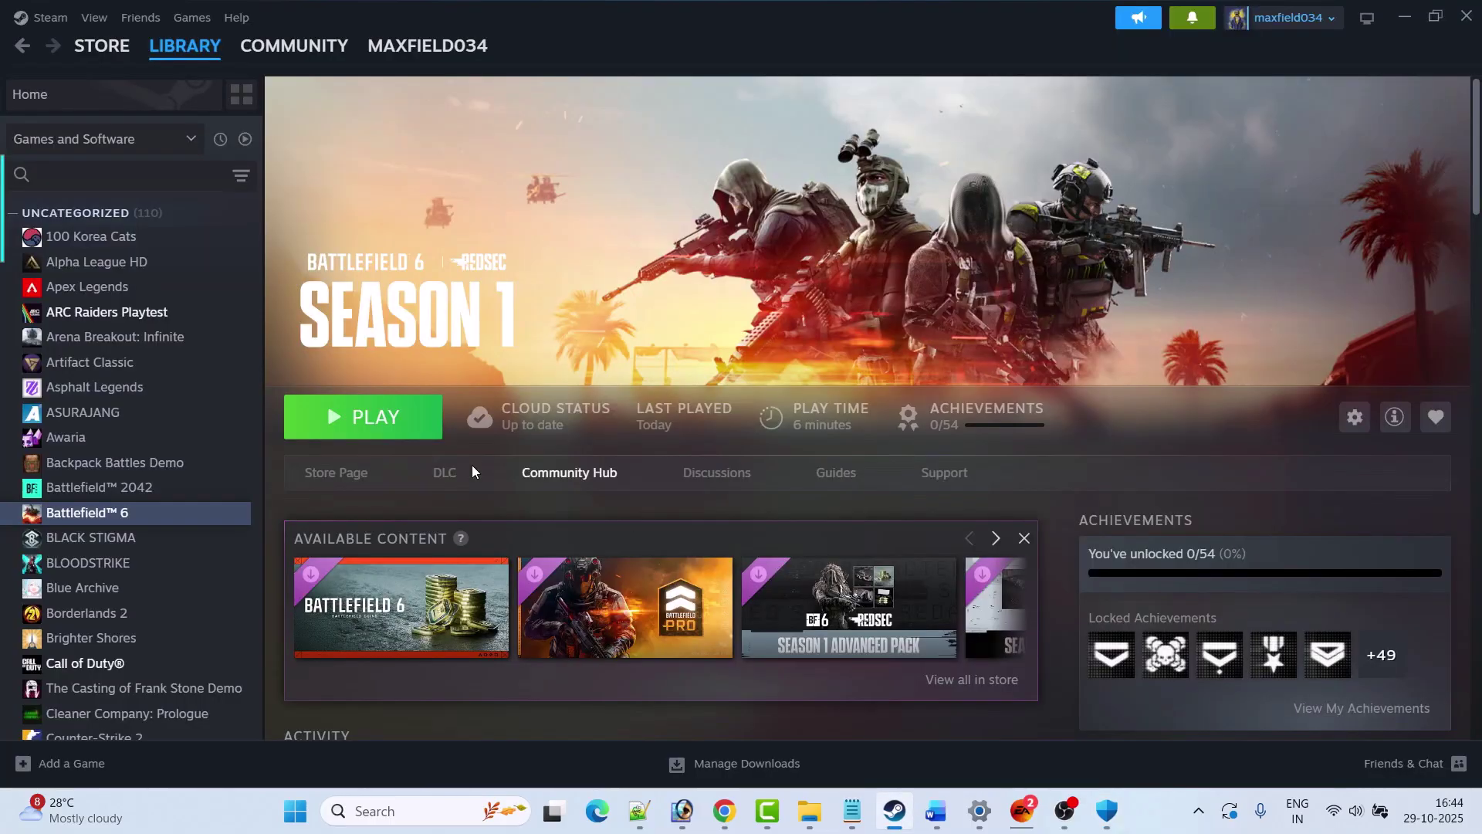
click(397, 427)
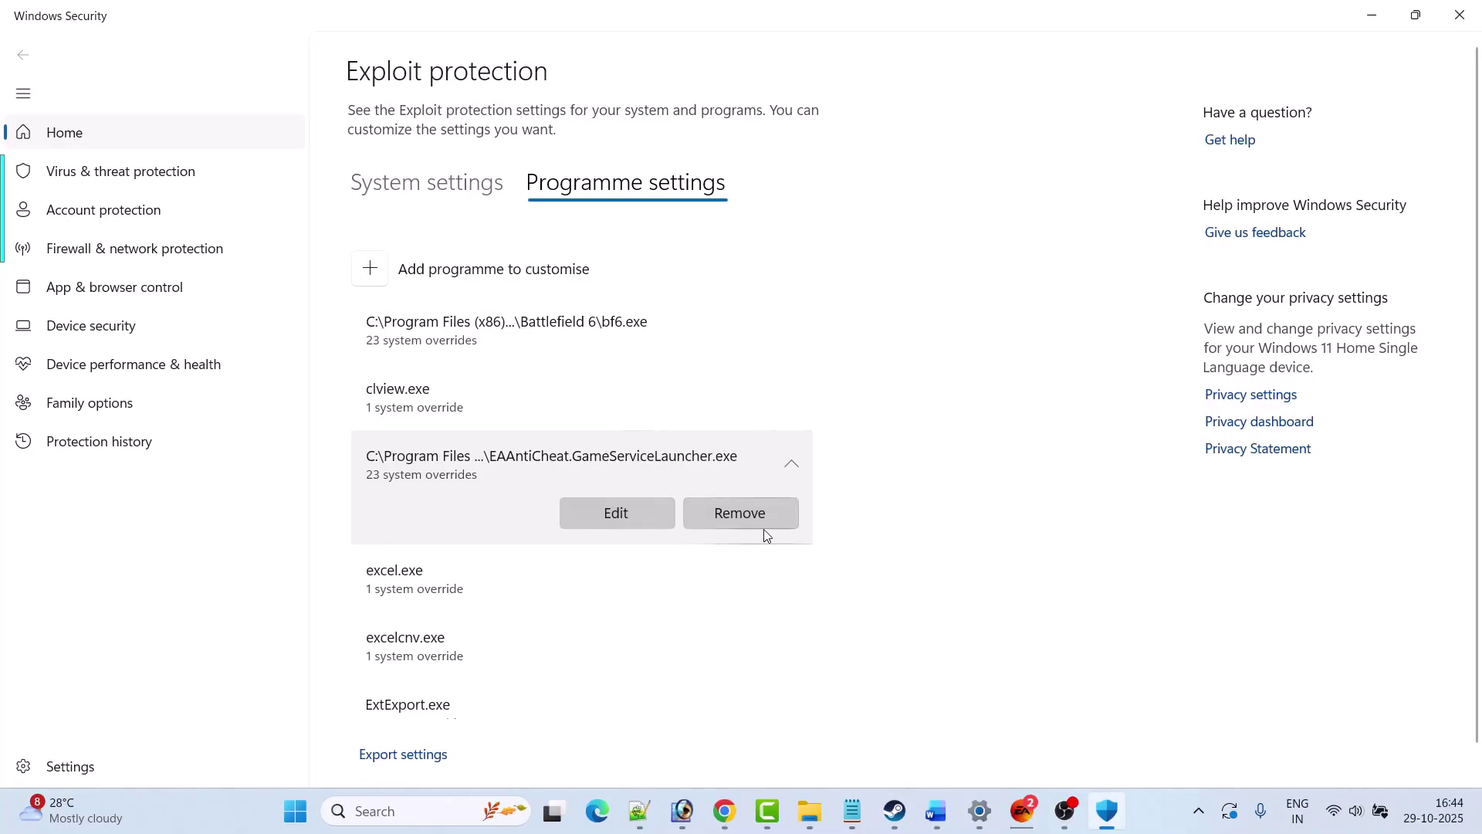
click(558, 342)
click(617, 506)
Switch to the NVIDIA app and open the graphics programme settings for Battlefield 6
click(935, 811)
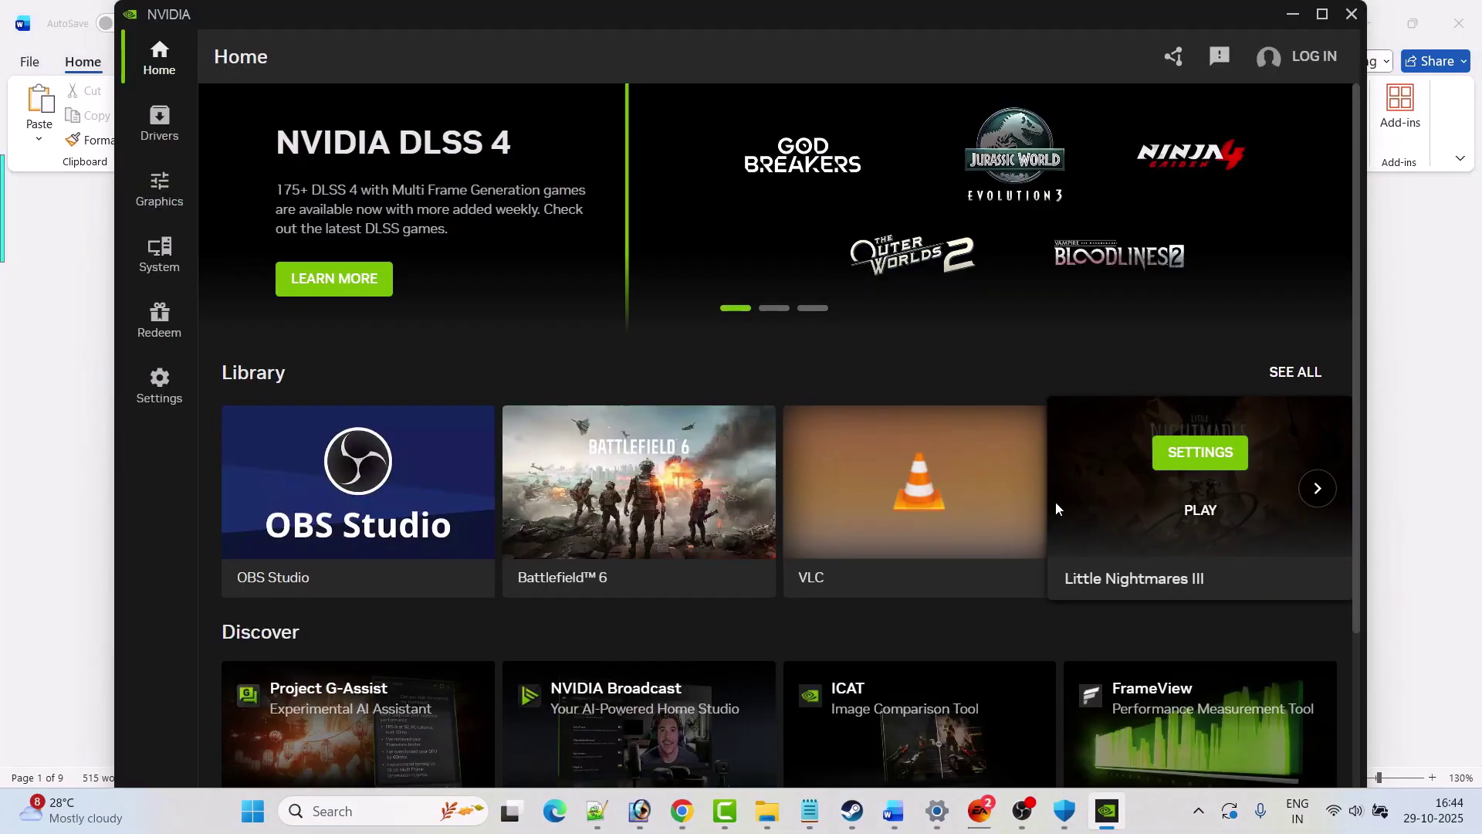
click(162, 199)
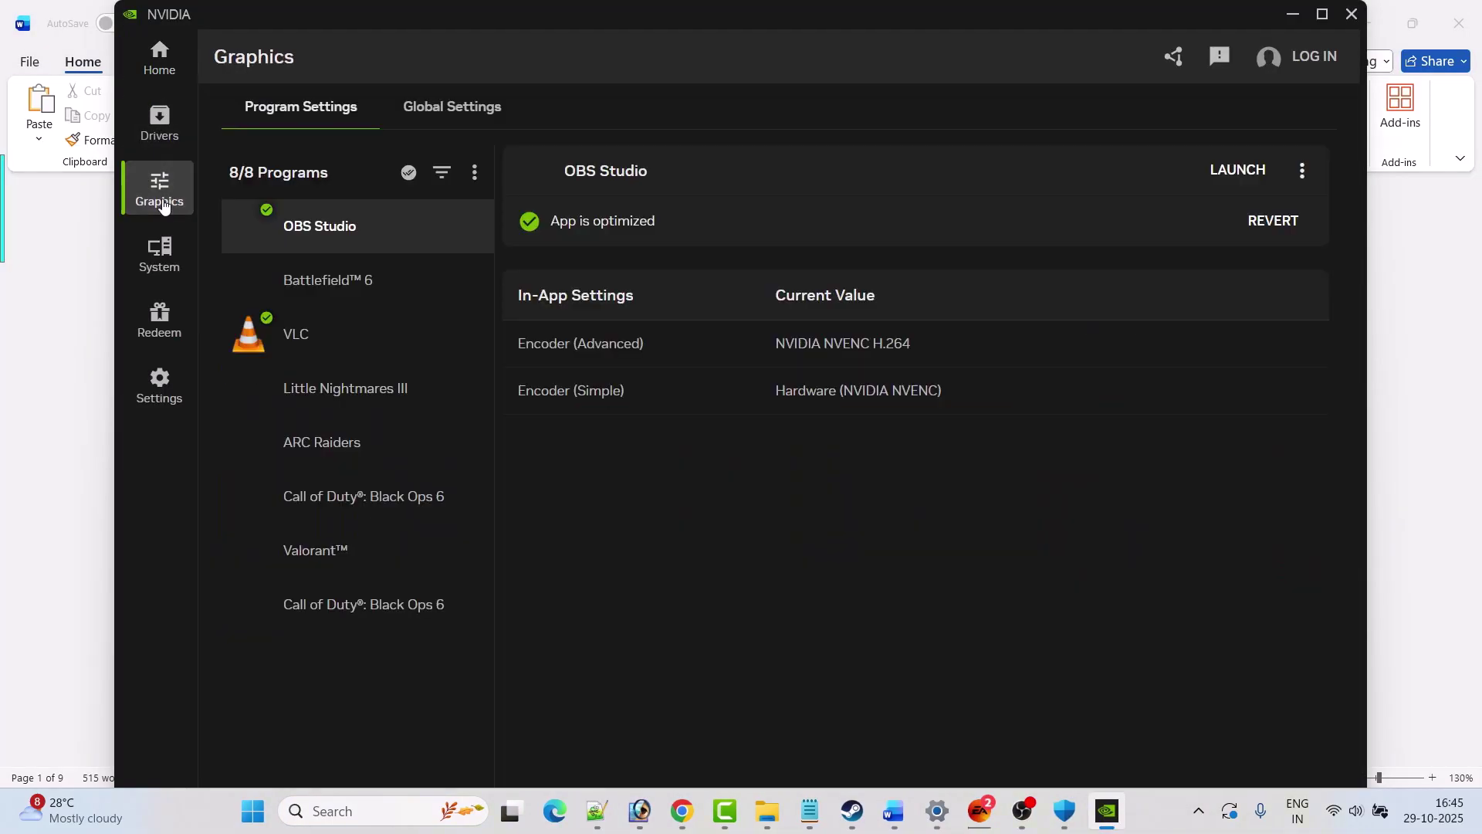
click(322, 283)
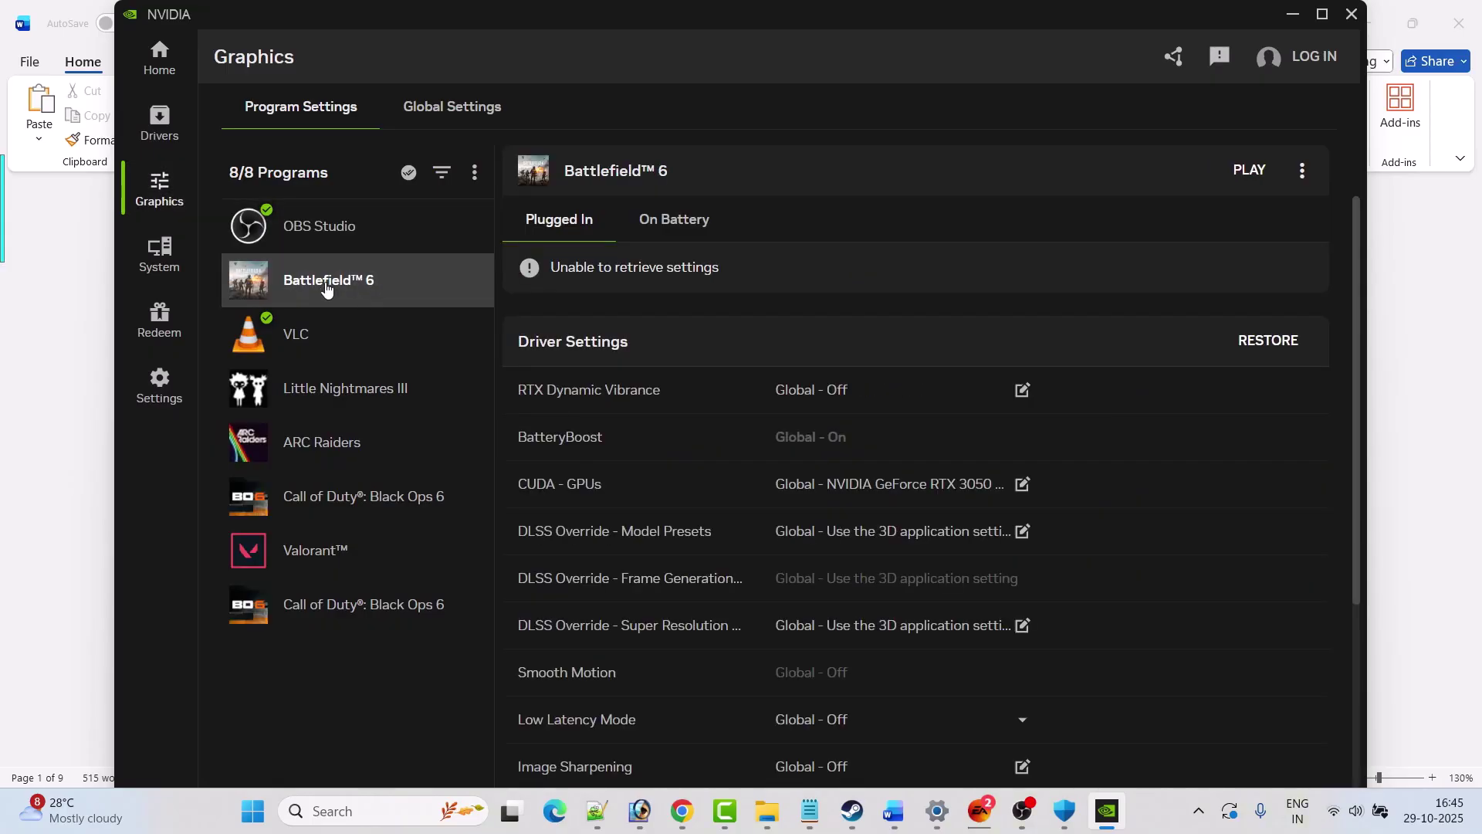
Check the Smooth Motion setting in Battlefield 6's driver settings and in the global graphics settings
scroll(1139, 606, down, 3)
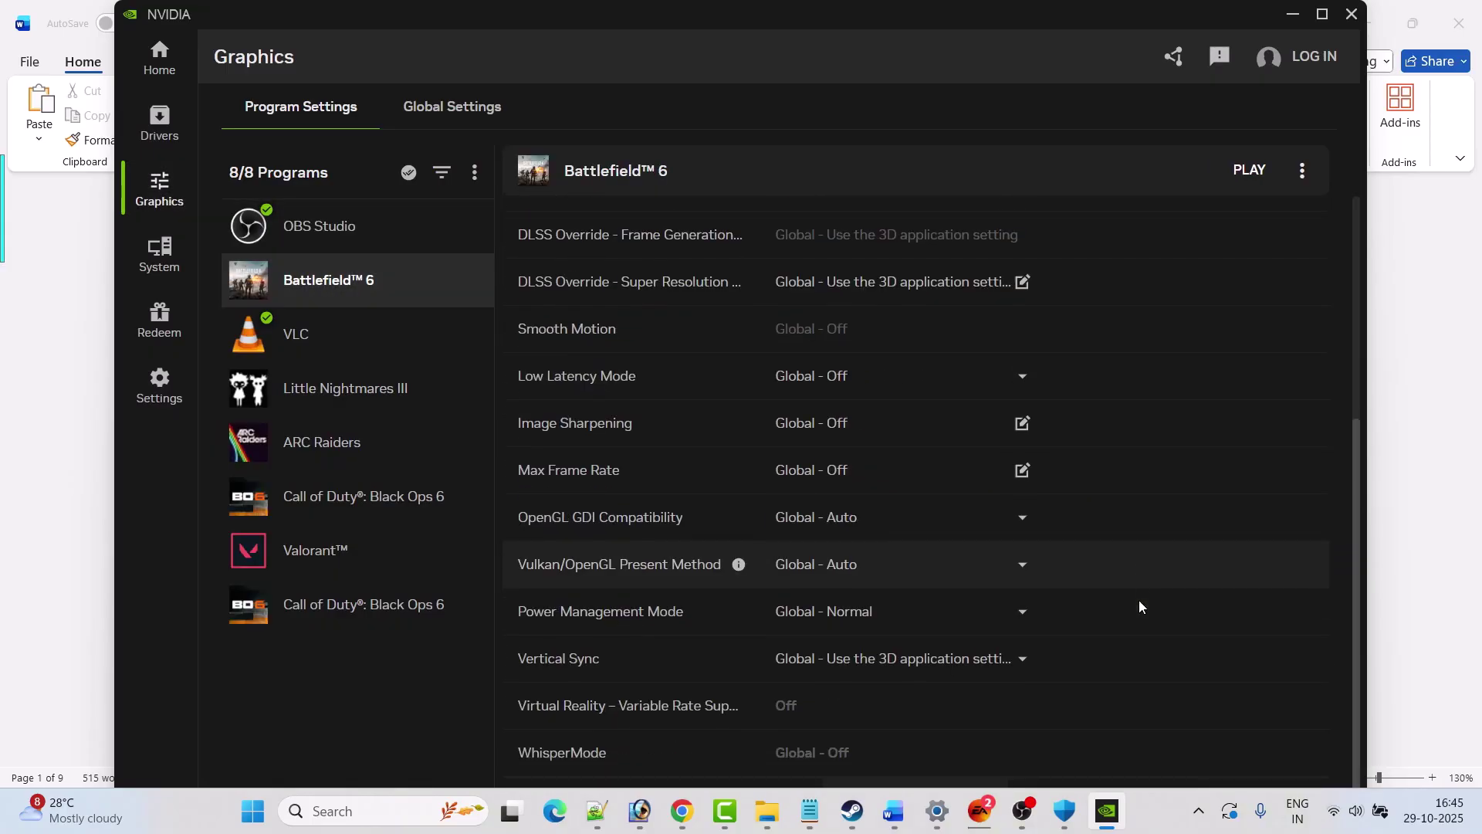
scroll(1138, 600, up, 5)
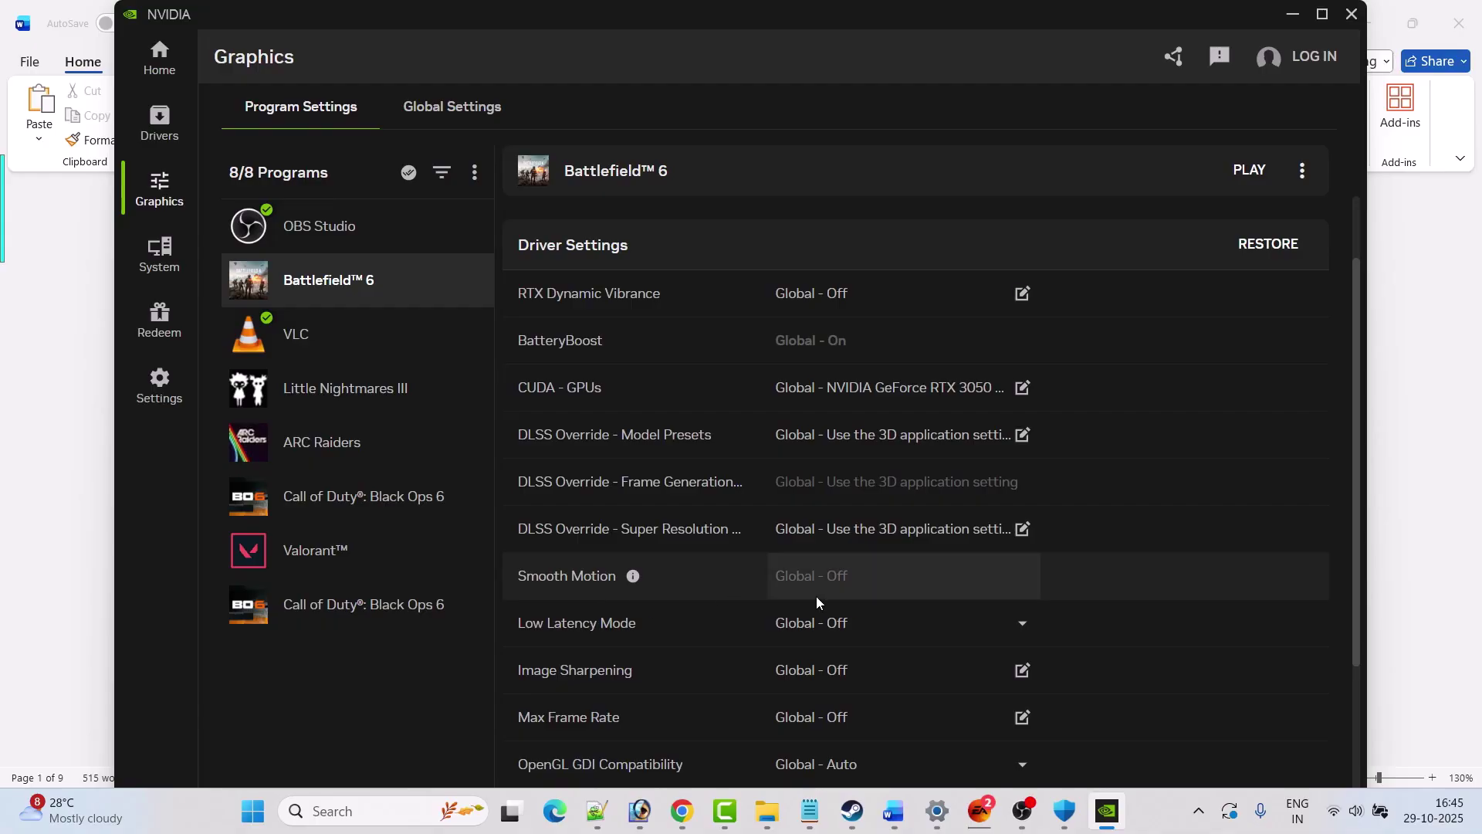
scroll(814, 583, down, 1)
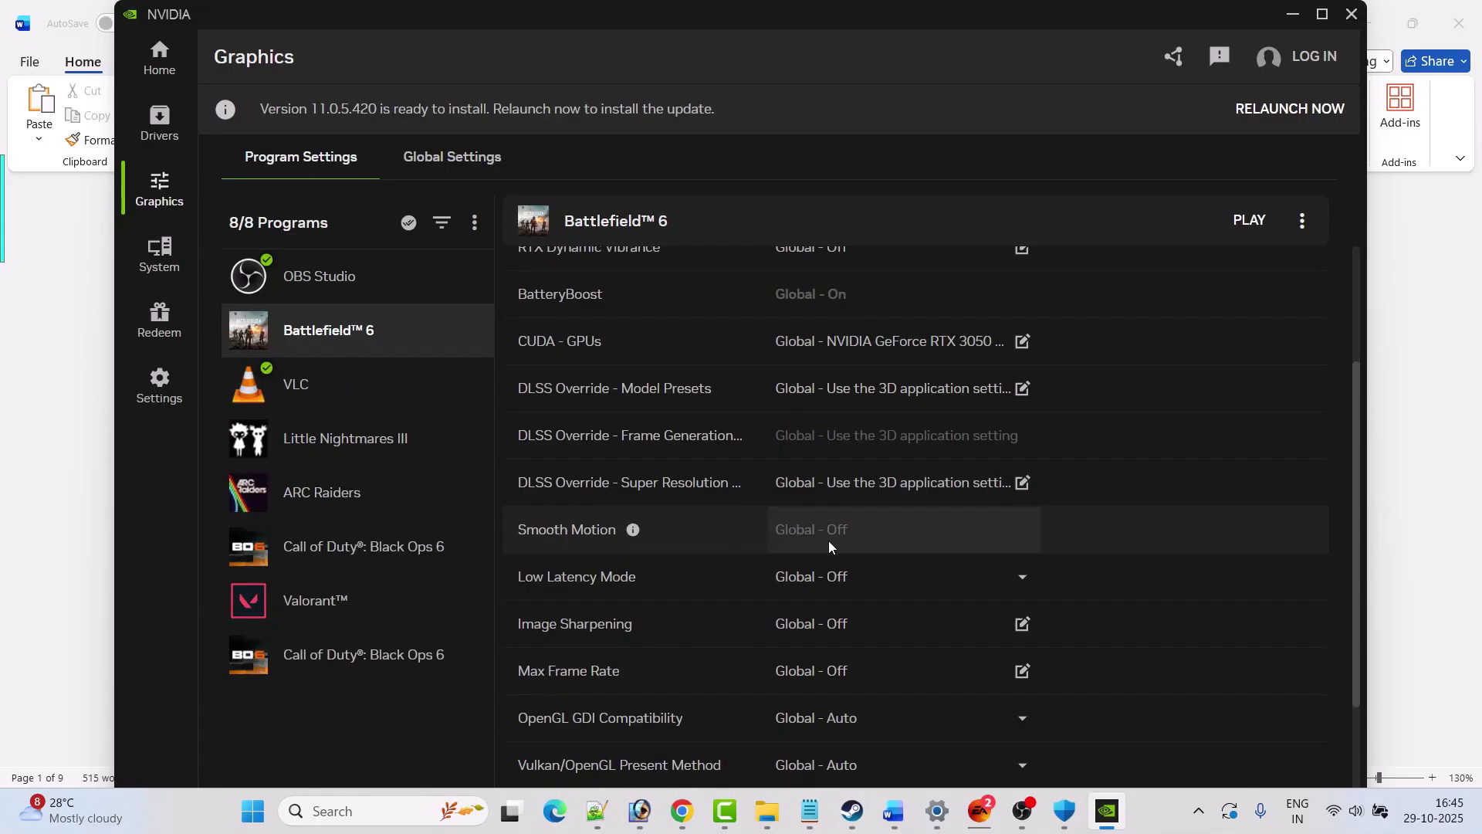
click(462, 166)
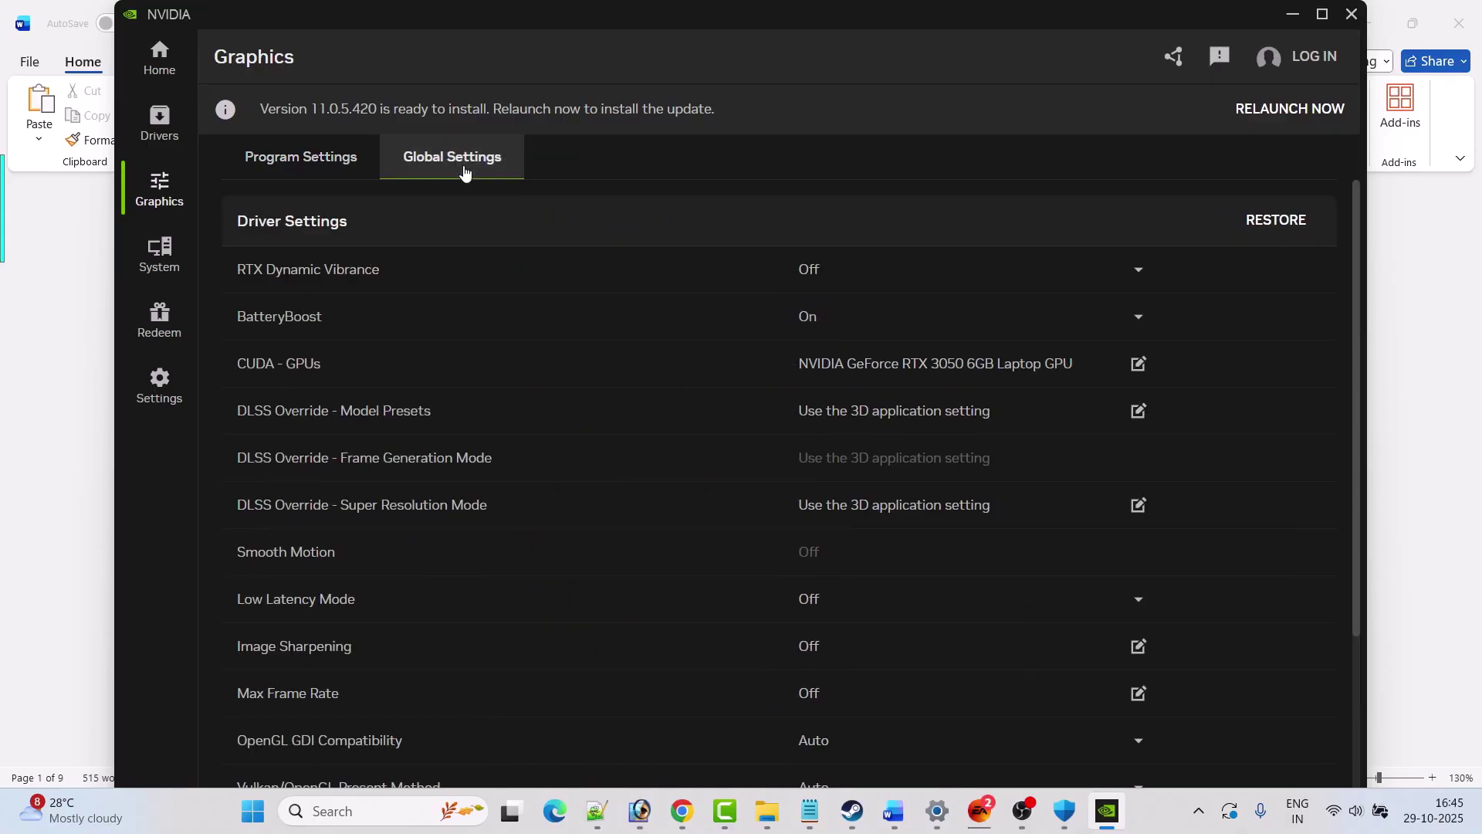
scroll(536, 549, down, 1)
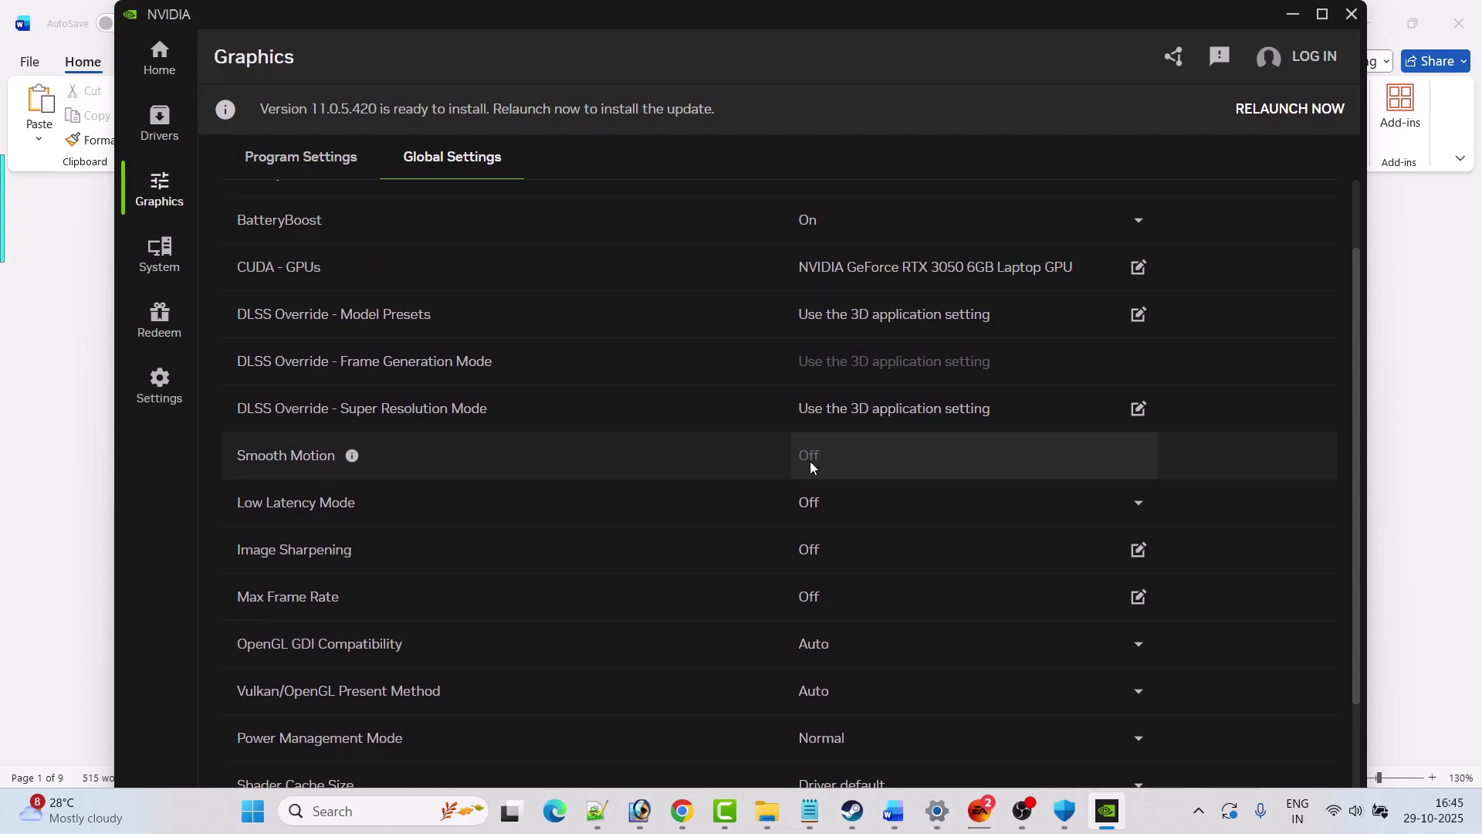
Switch to the Word document and read the AMD anti-lag instructions and the Fix 3 heading on game launch options
click(849, 821)
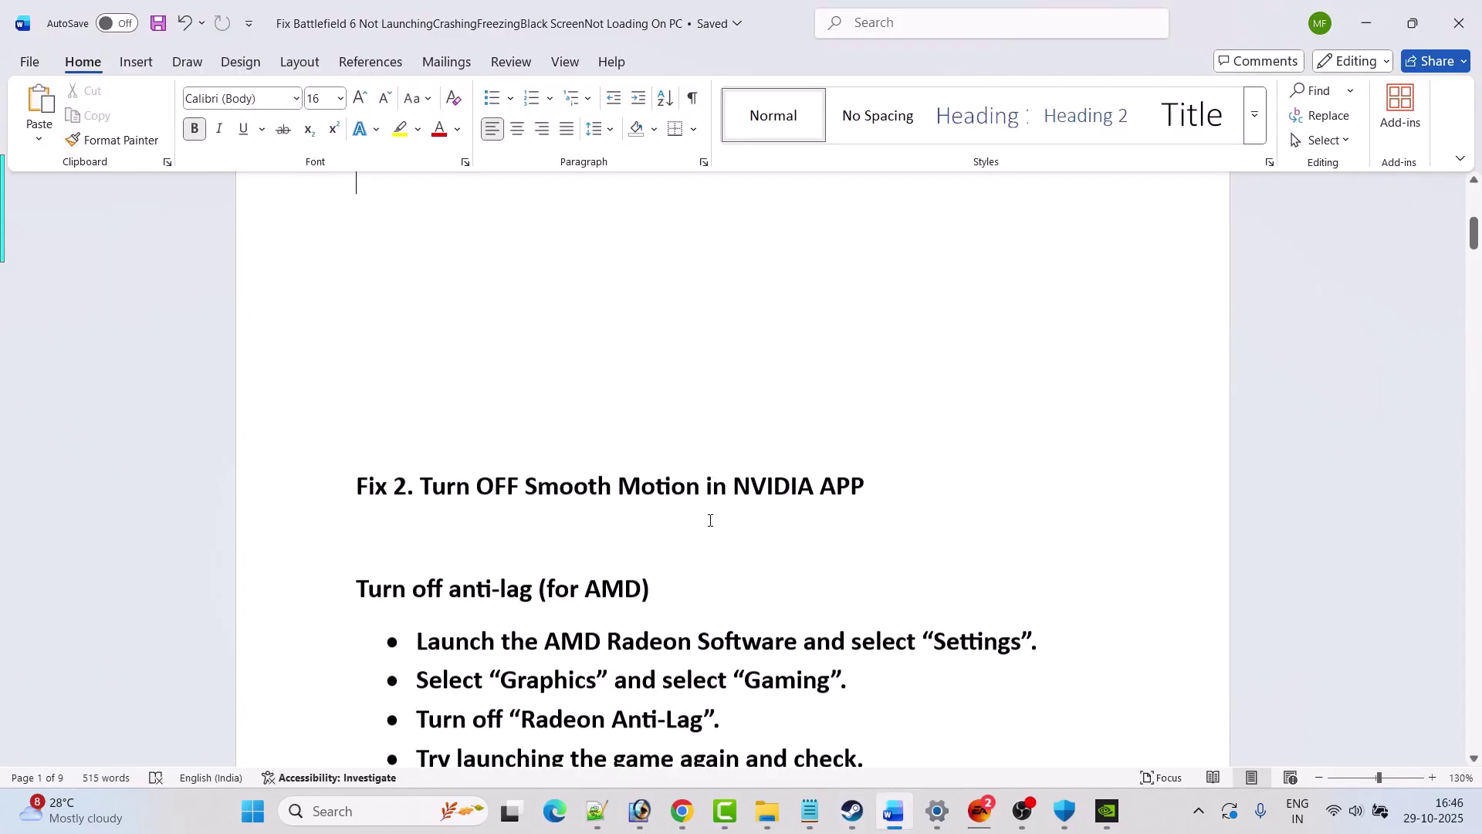
scroll(647, 493, down, 3)
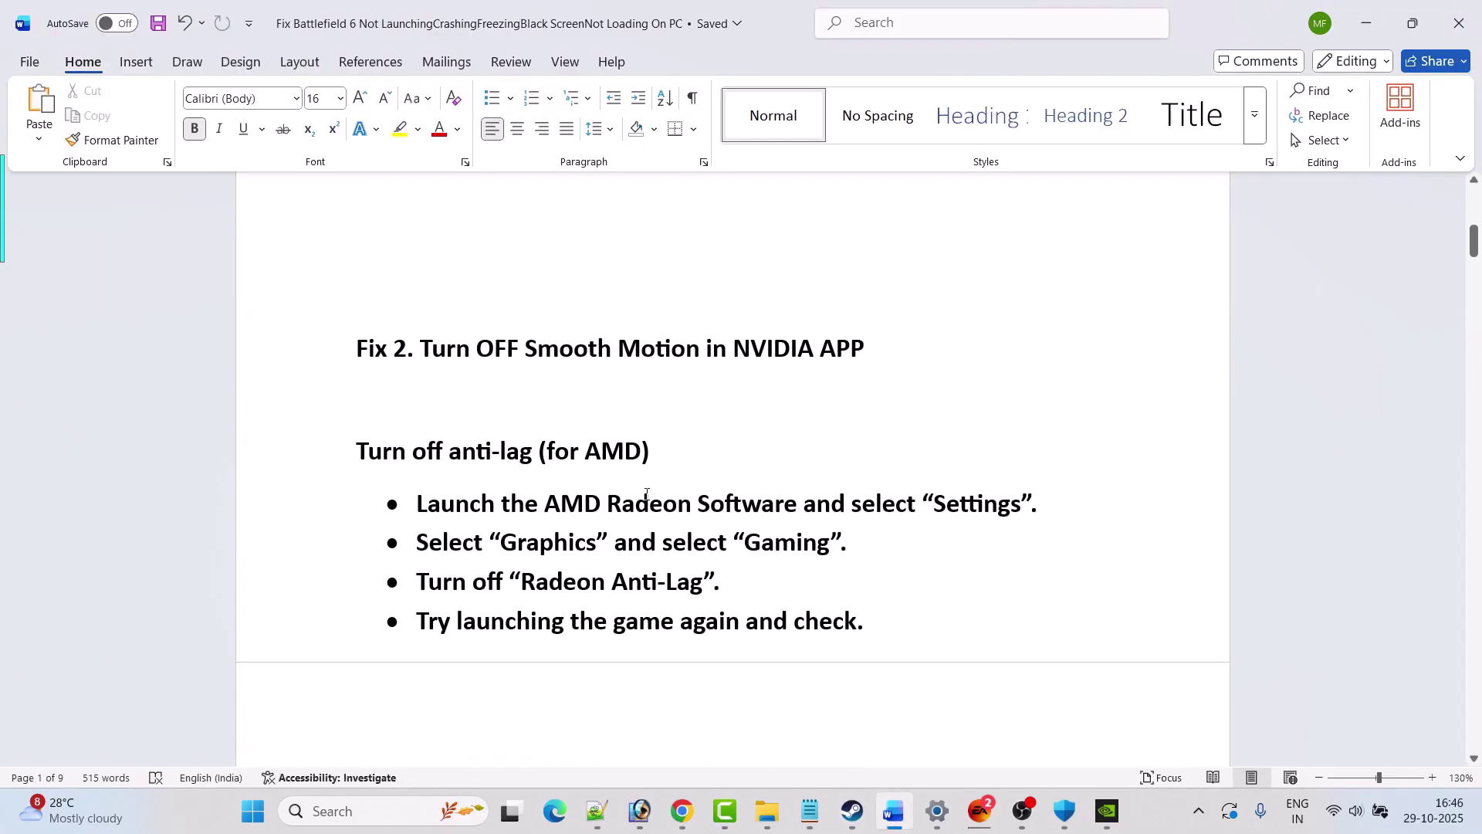
drag(639, 455, 540, 454)
drag(415, 452, 538, 454)
click(536, 567)
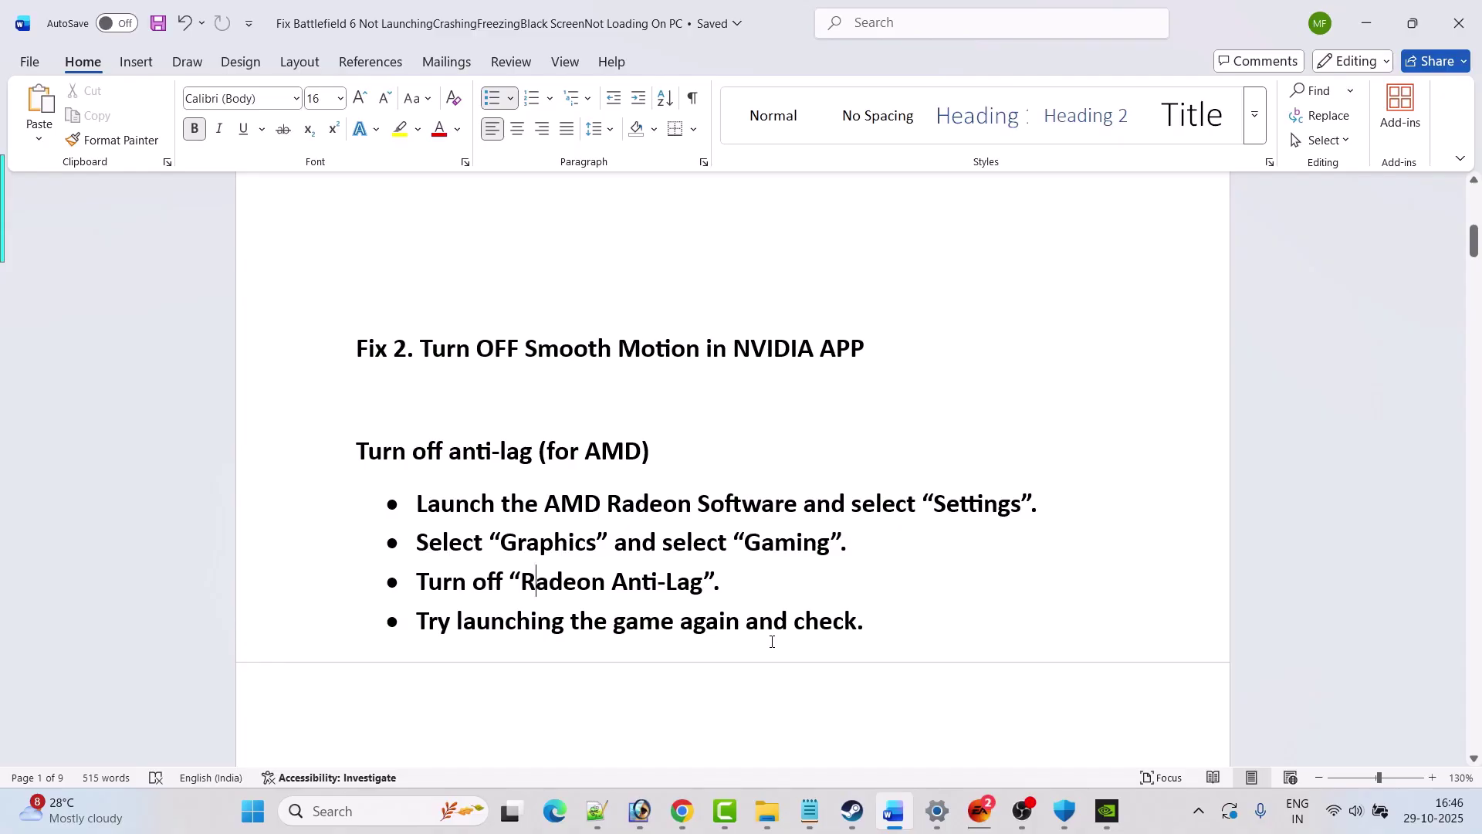
scroll(934, 621, down, 5)
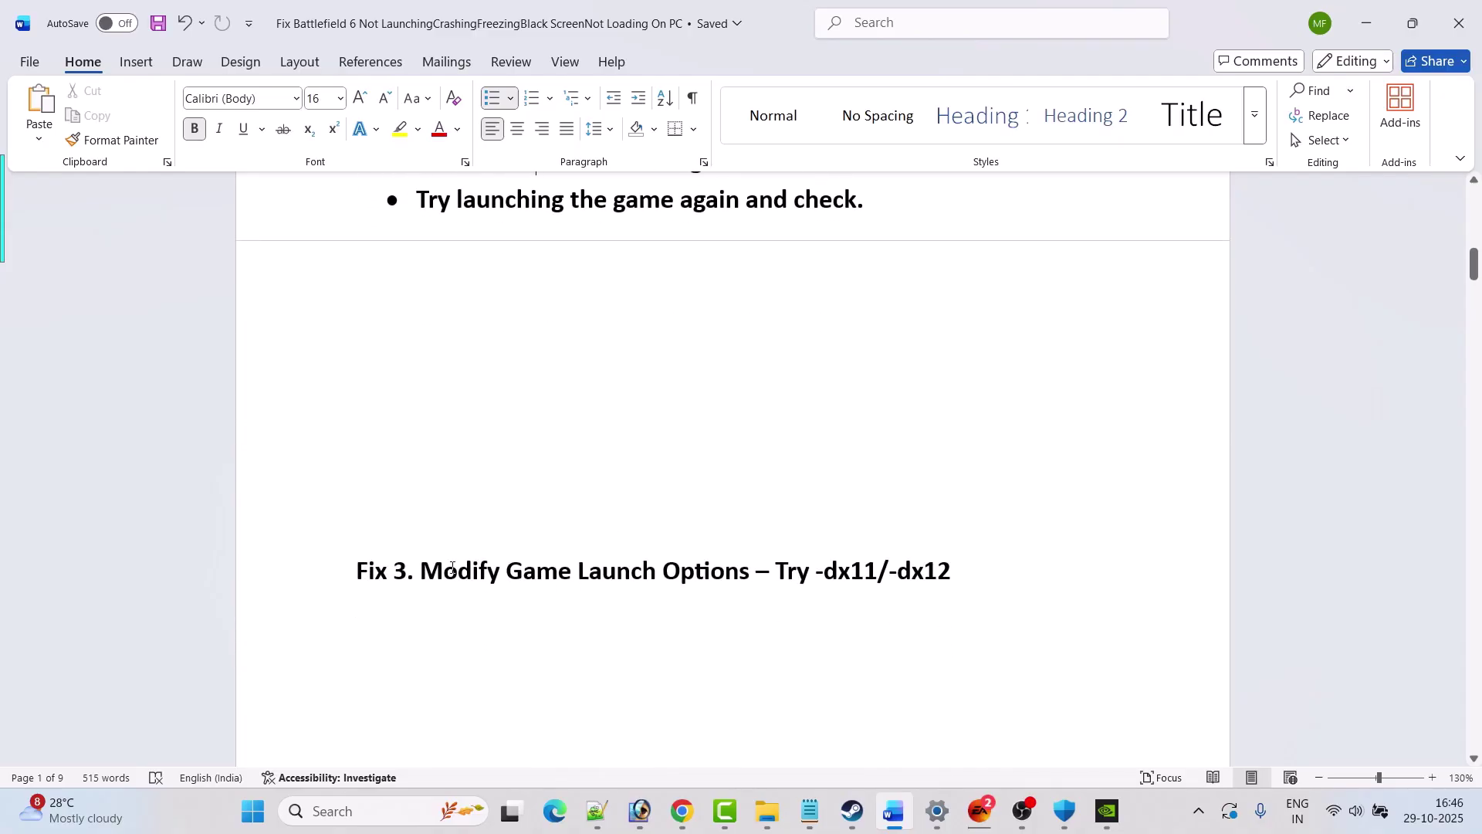
drag(452, 567, 951, 572)
click(873, 616)
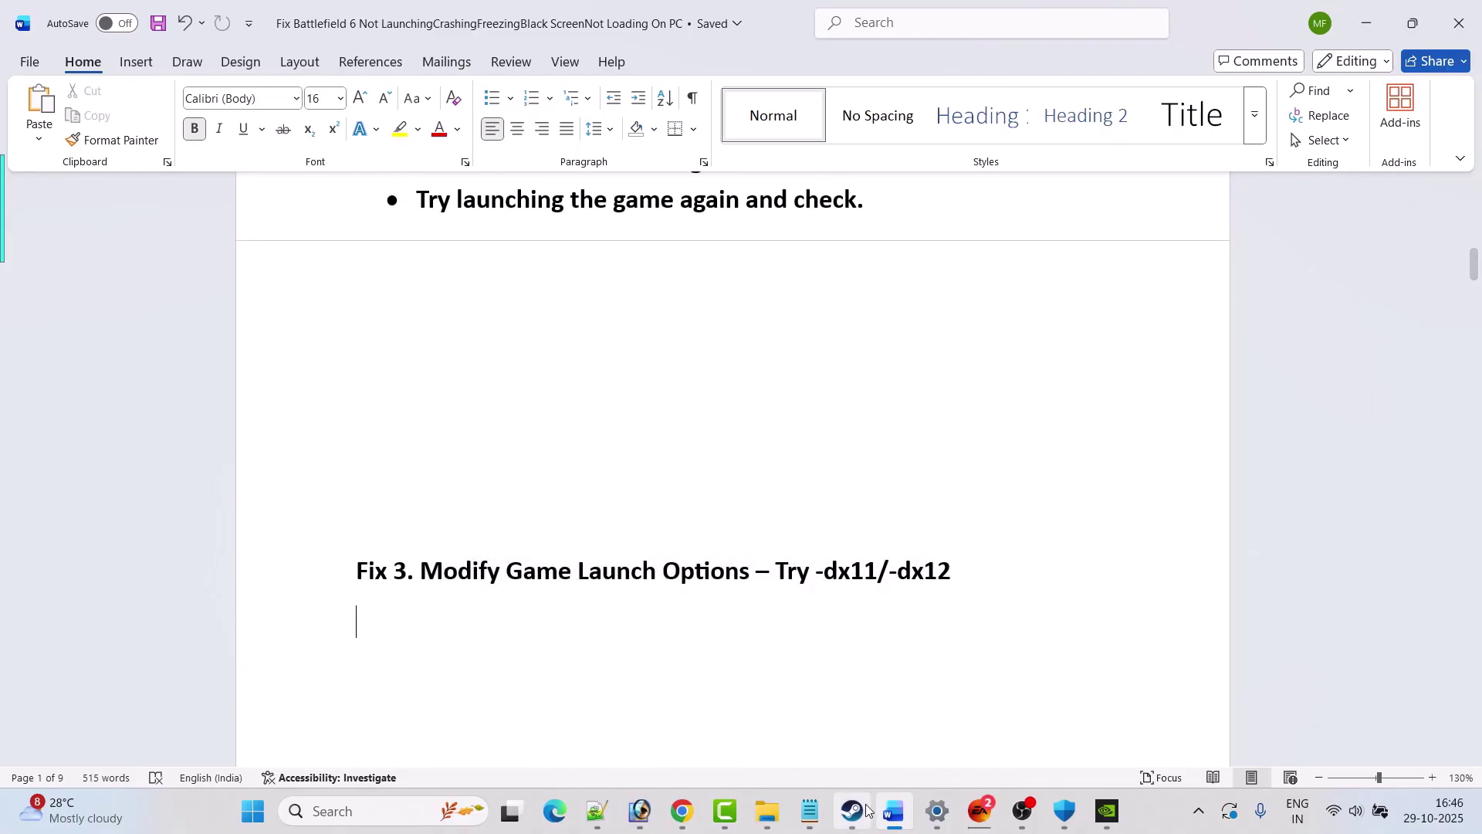
Switch to Steam and set Battlefield 6's launch options to -dx11 in its properties
click(865, 810)
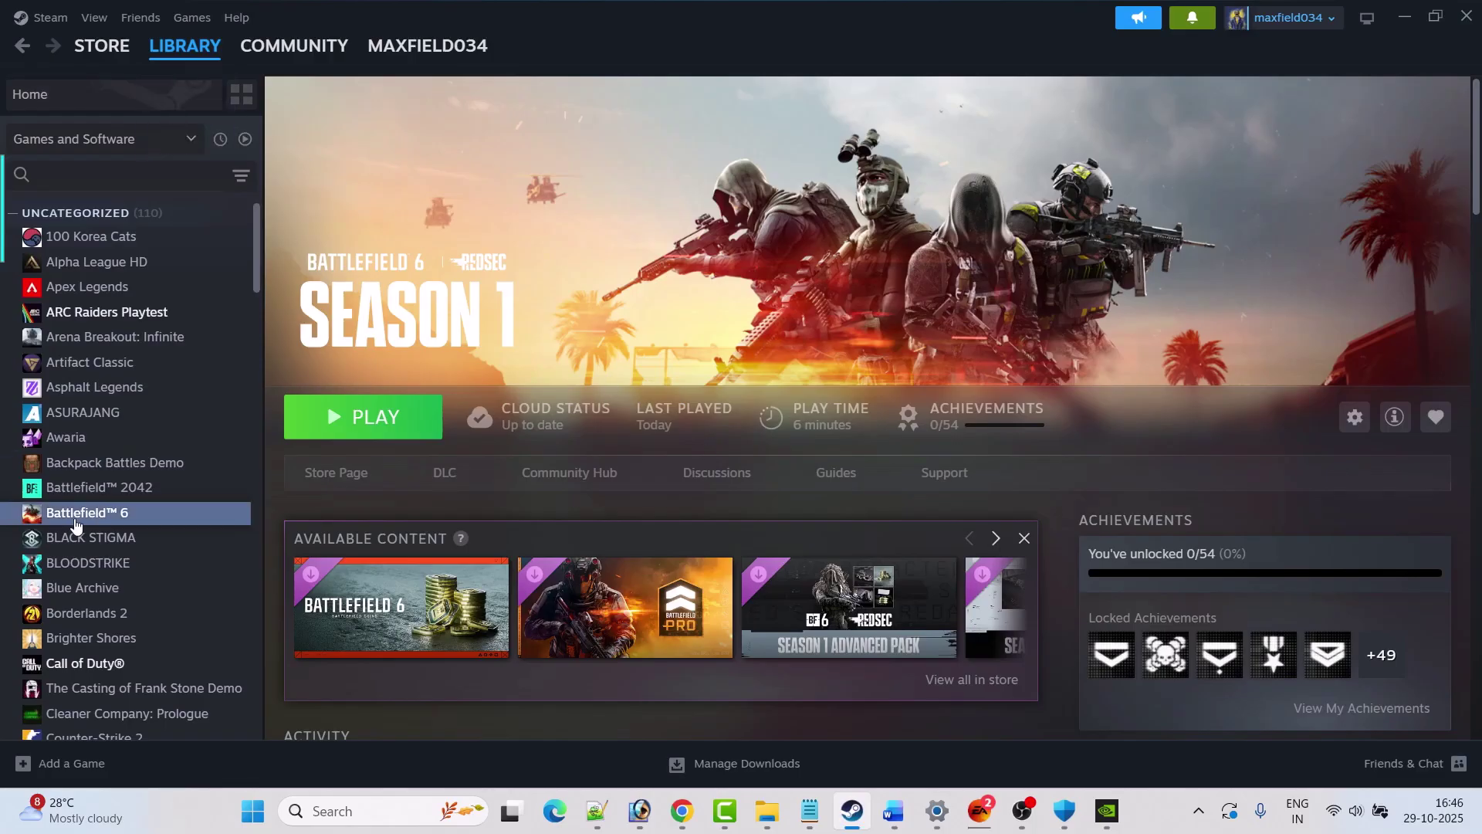
right_click(147, 522)
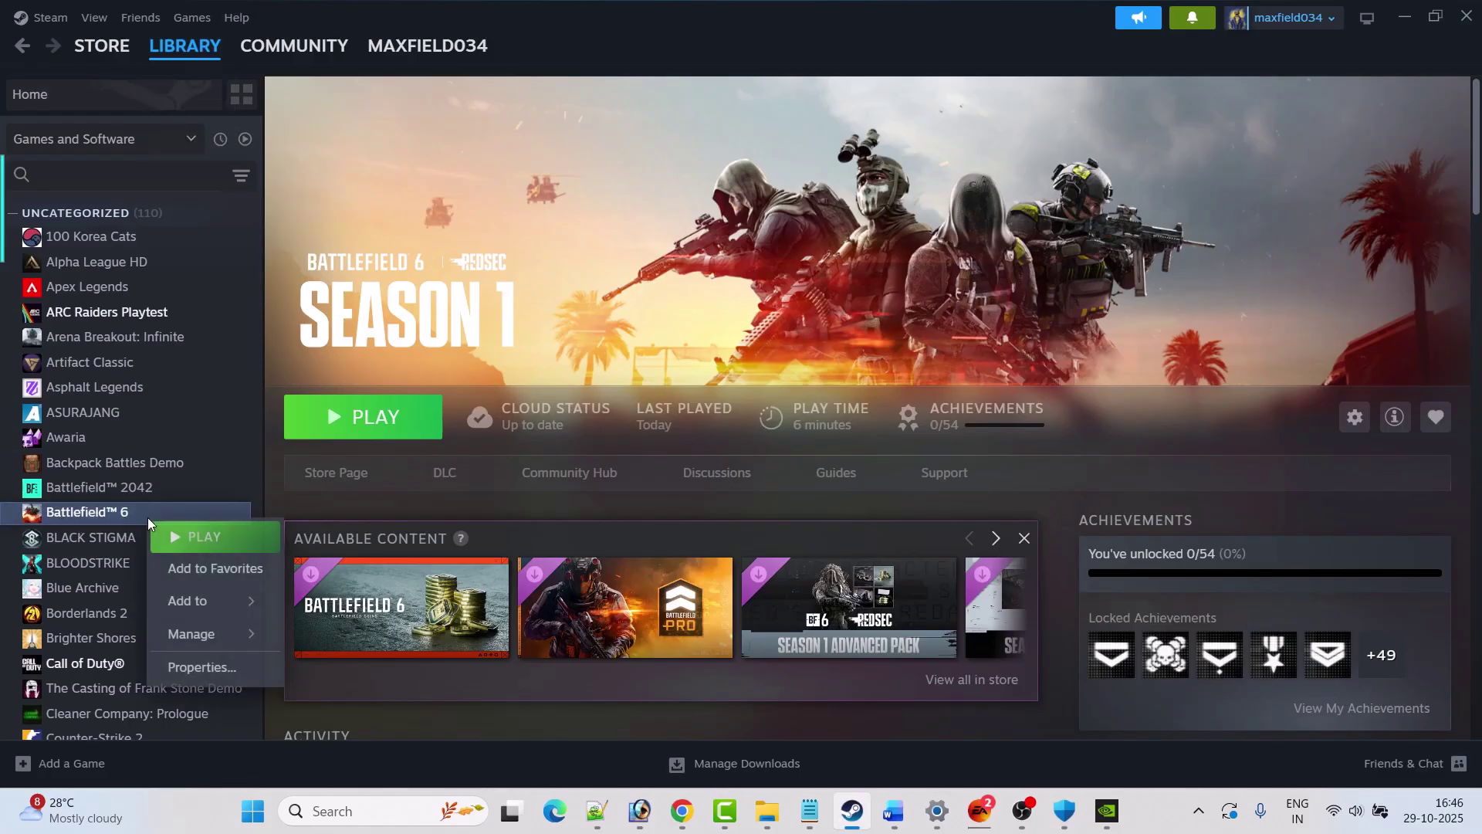
click(220, 669)
click(692, 546)
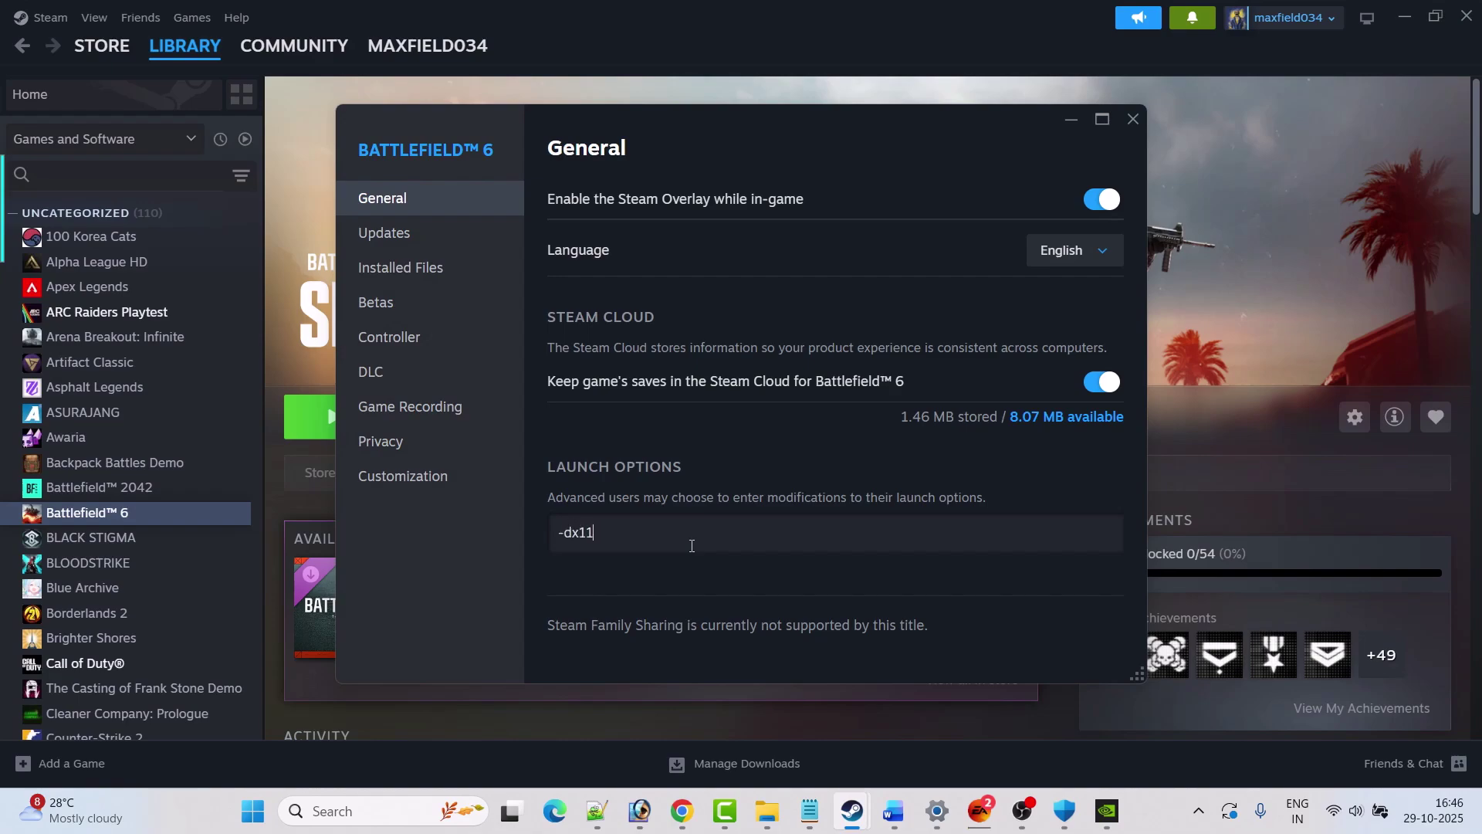
click(1132, 119)
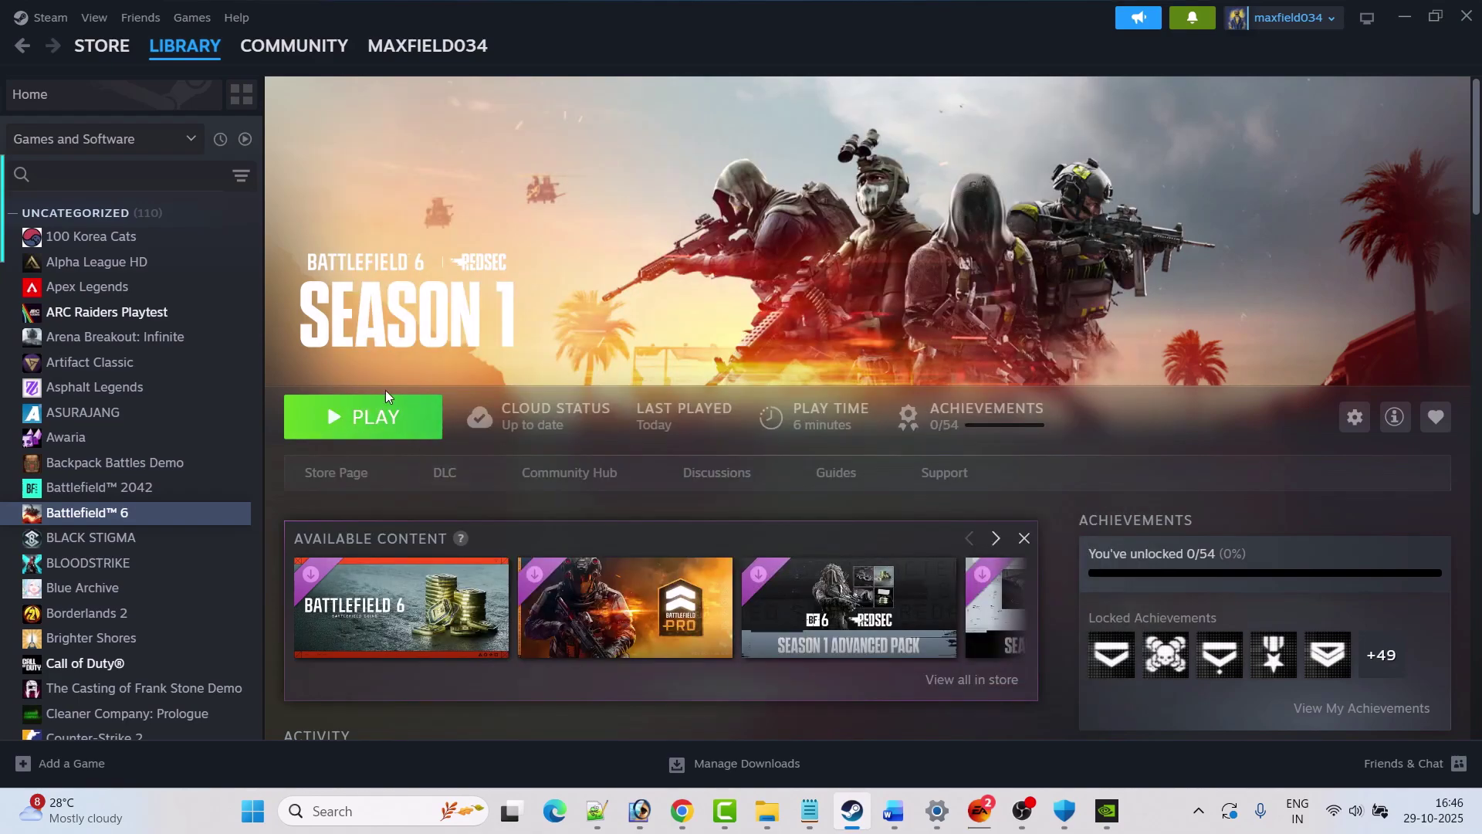
Change Battlefield 6's launch options to -dx12 in its properties
right_click(152, 513)
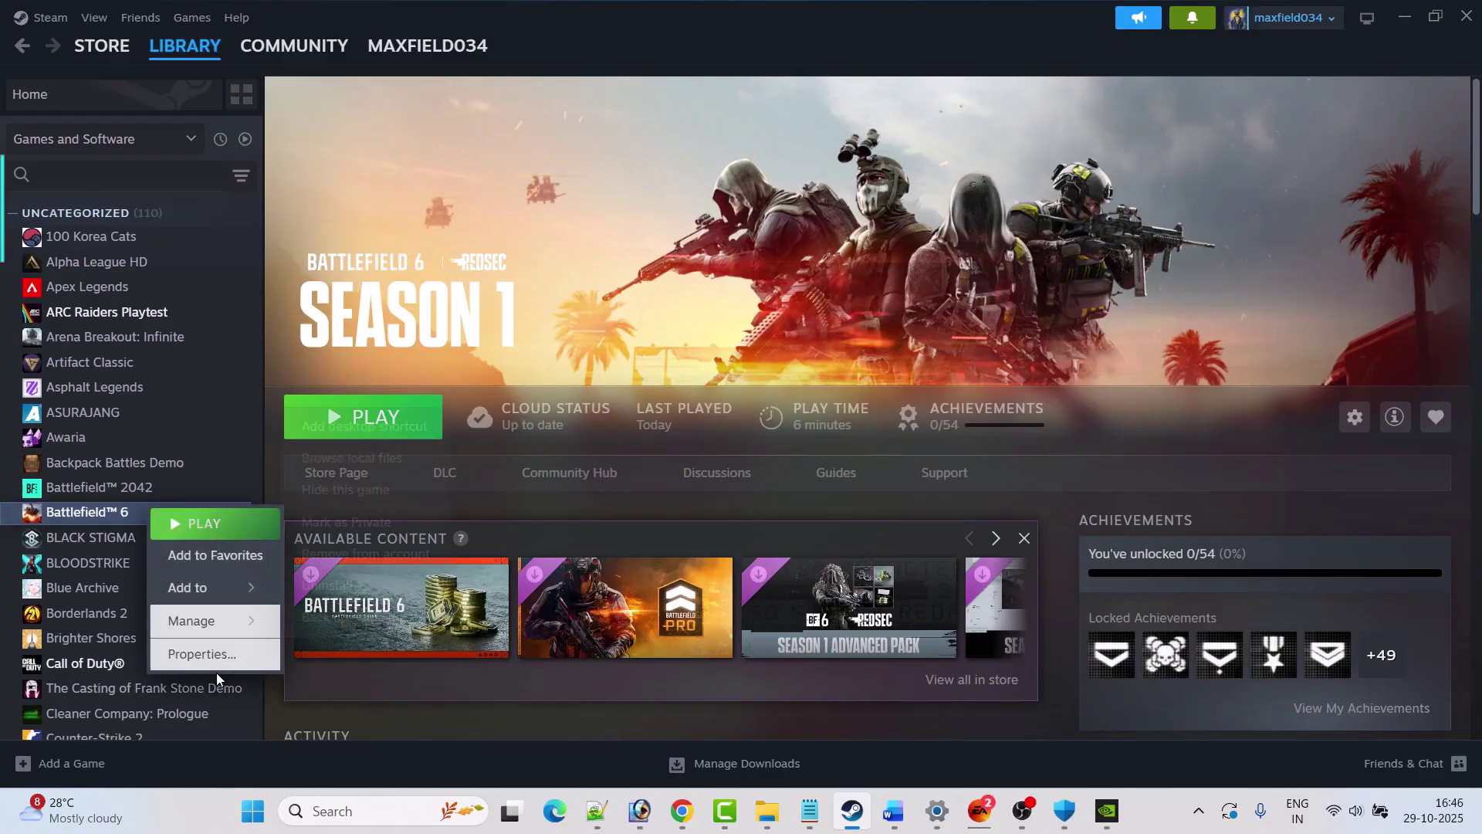
click(220, 655)
click(620, 528)
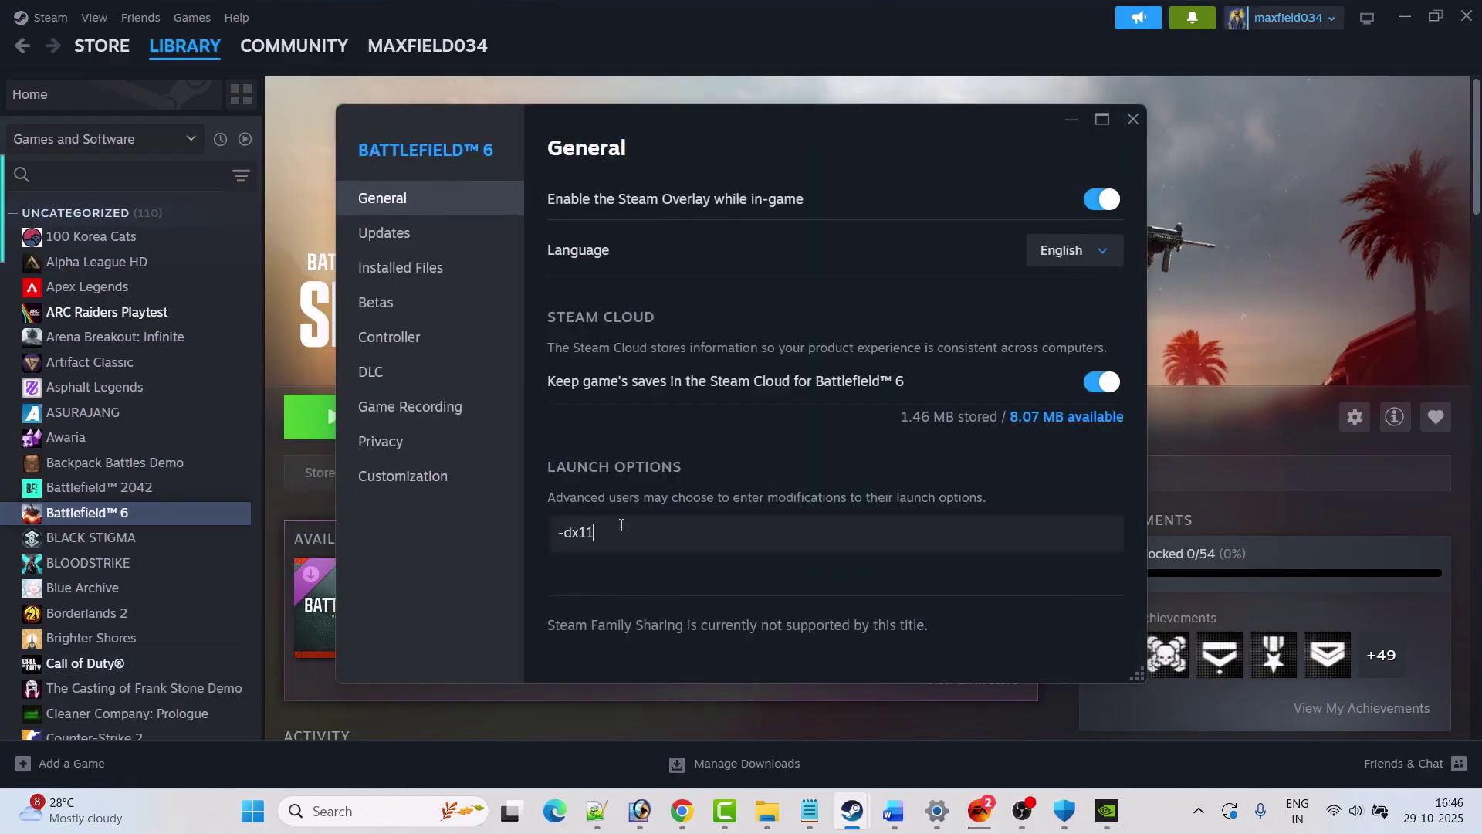
click(1132, 119)
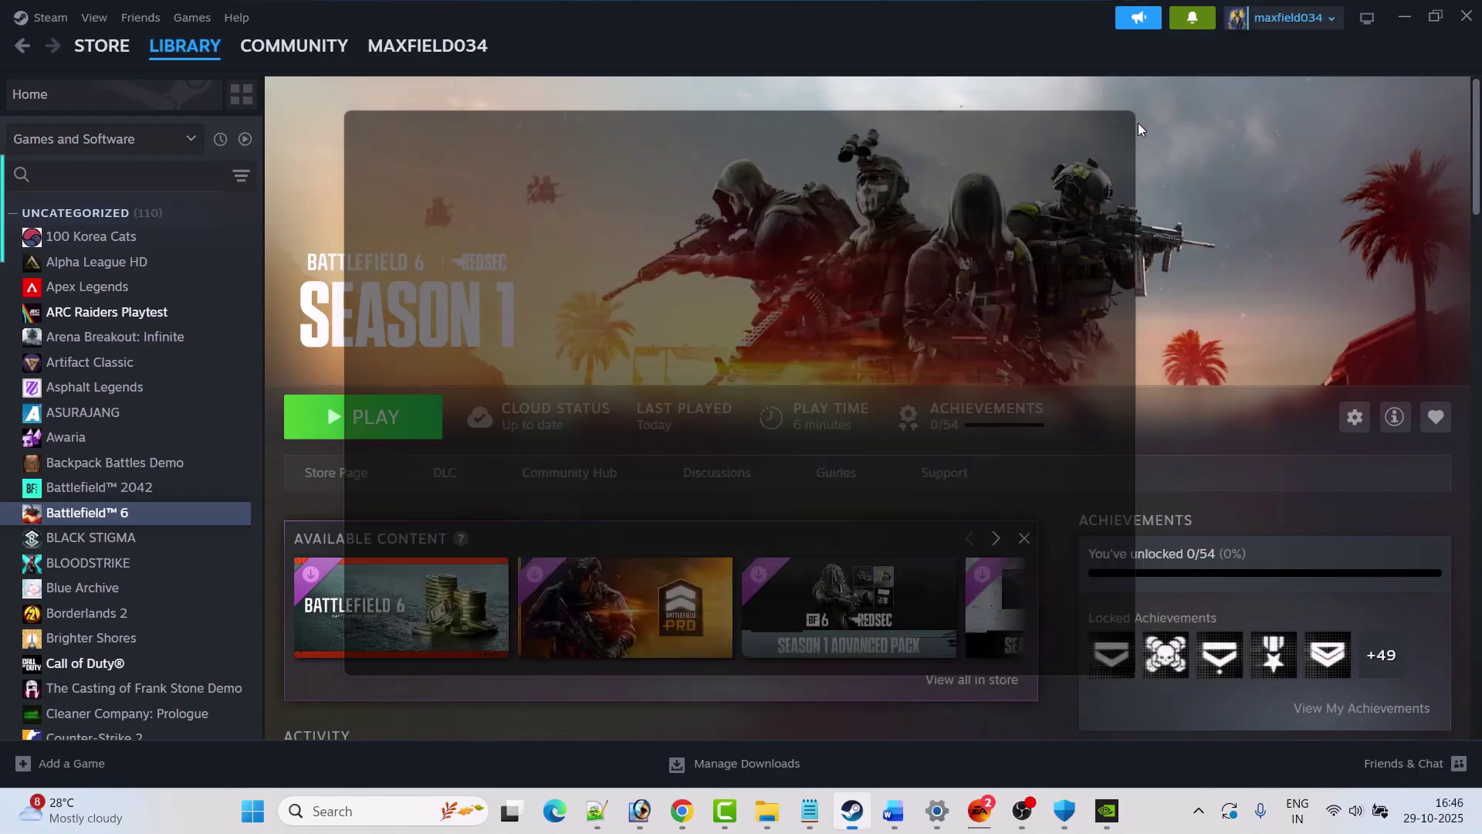
Clear Battlefield 6's launch options and close its properties
right_click(151, 516)
click(202, 664)
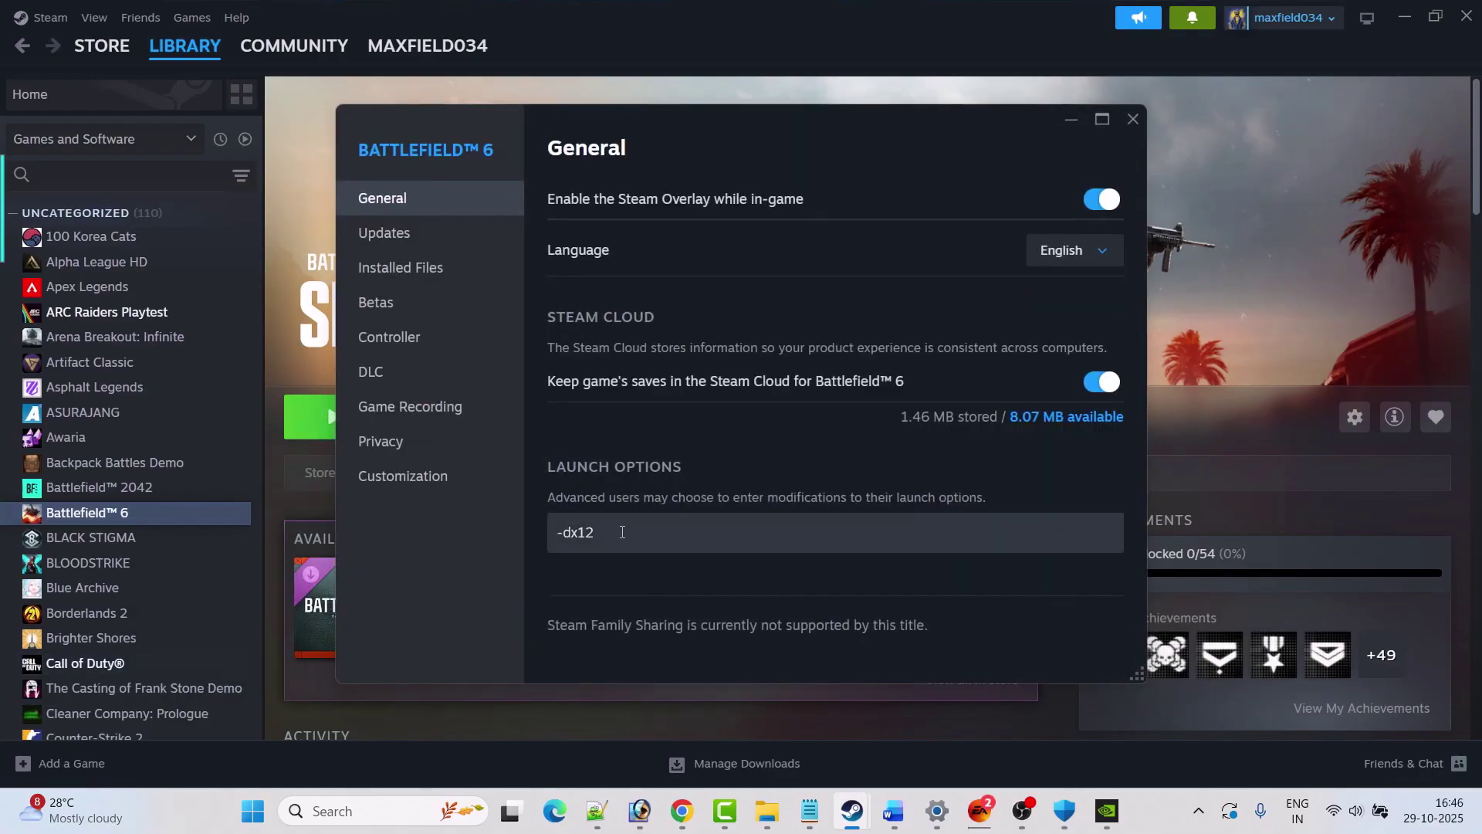
drag(610, 533, 542, 533)
key(BackSpace)
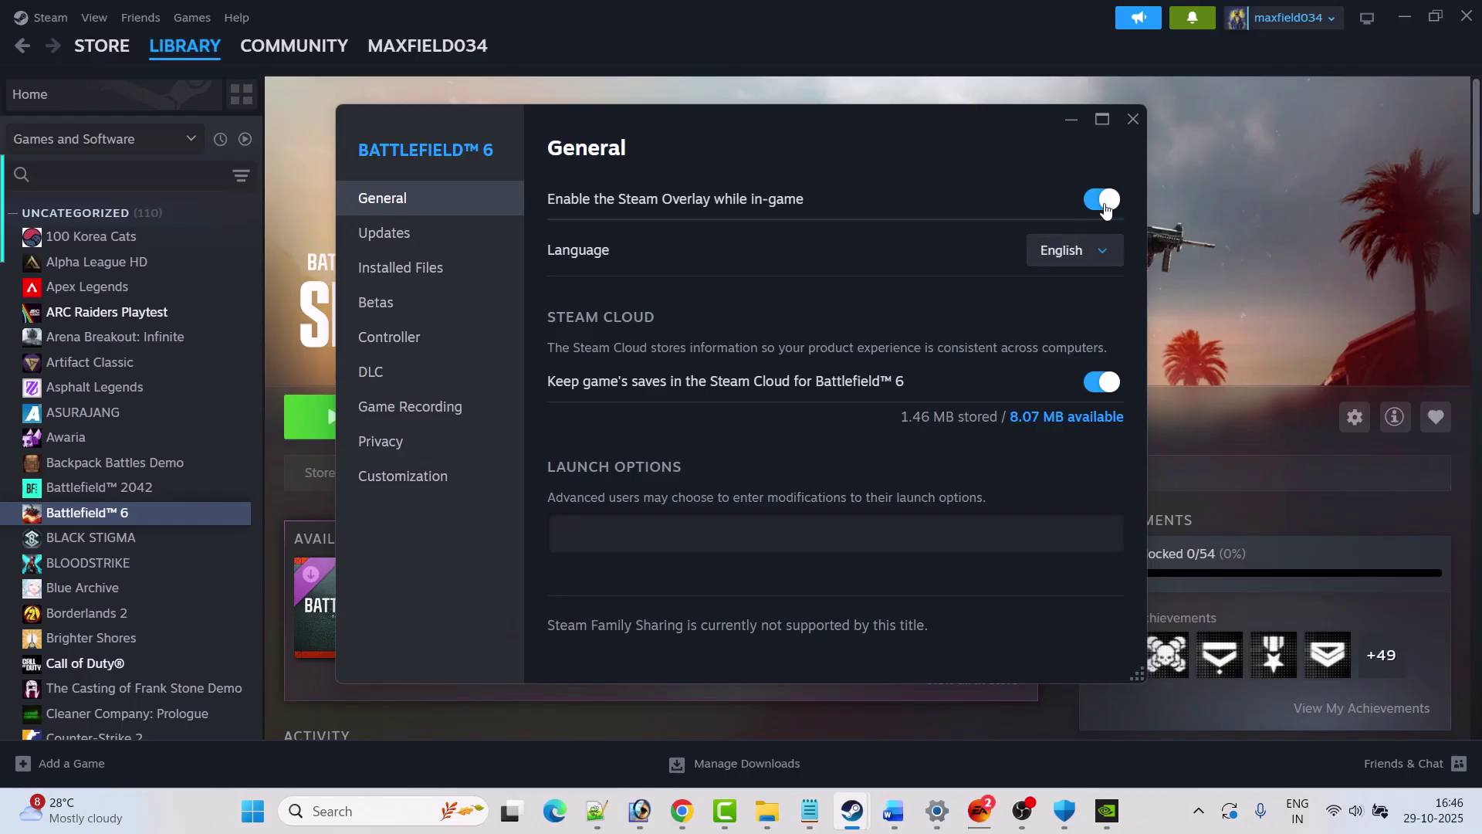
click(1133, 119)
Switch to the Word document and read Fix 4 on closing conflicting tools and Fix 5 on reinstalling EA AntiCheat
click(894, 810)
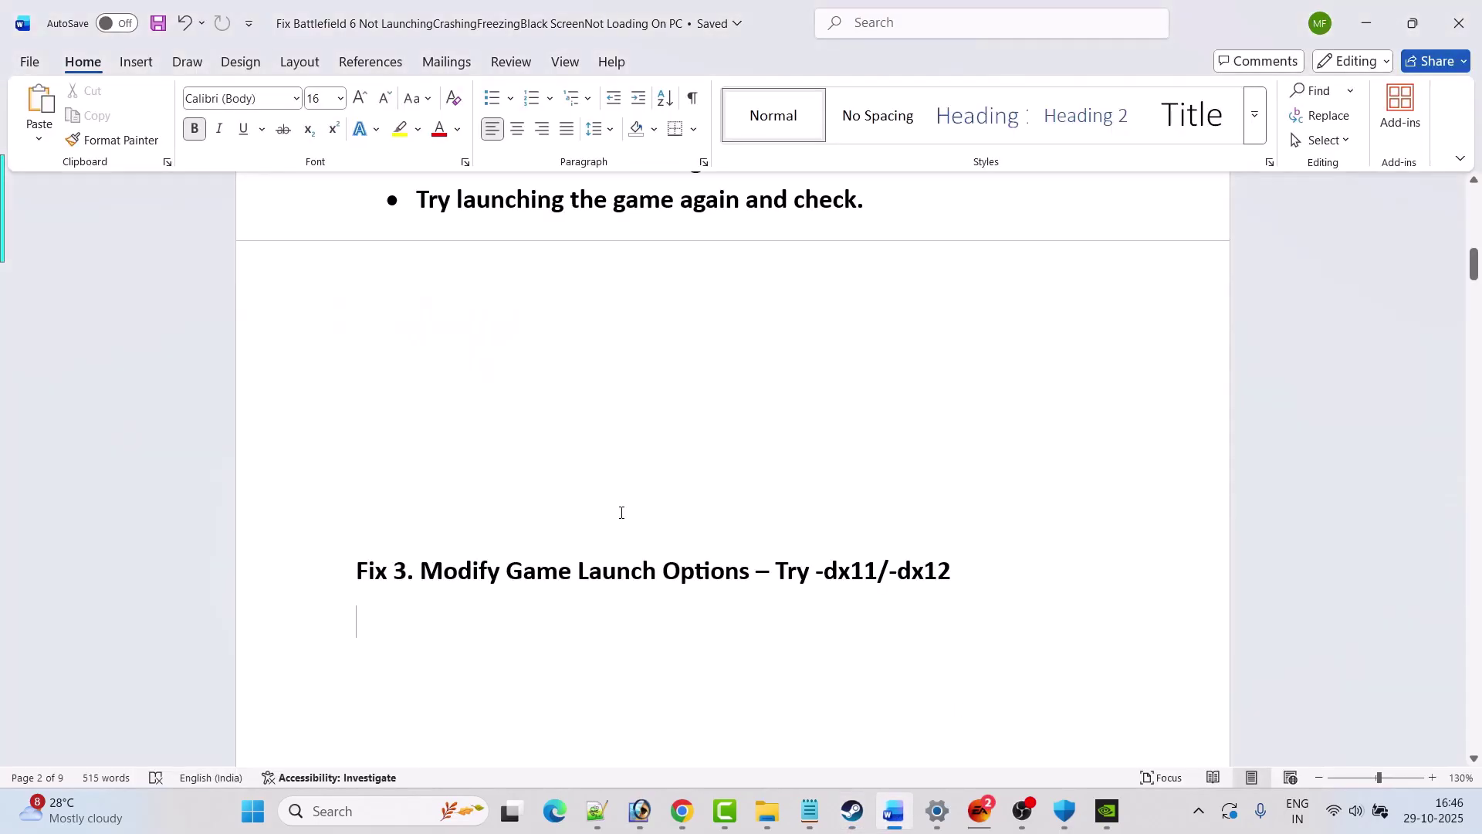
scroll(618, 509, down, 6)
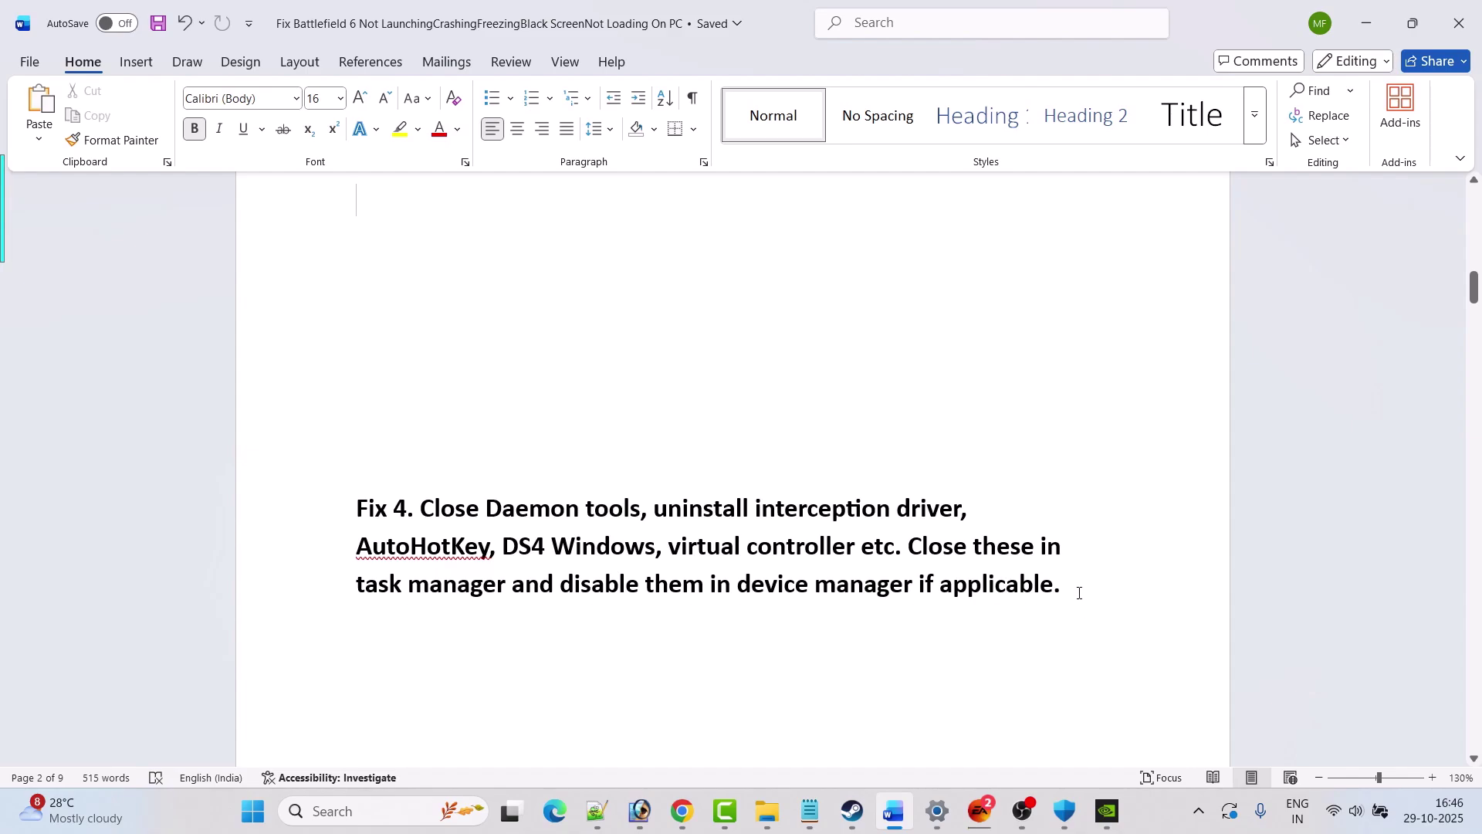
scroll(855, 570, down, 5)
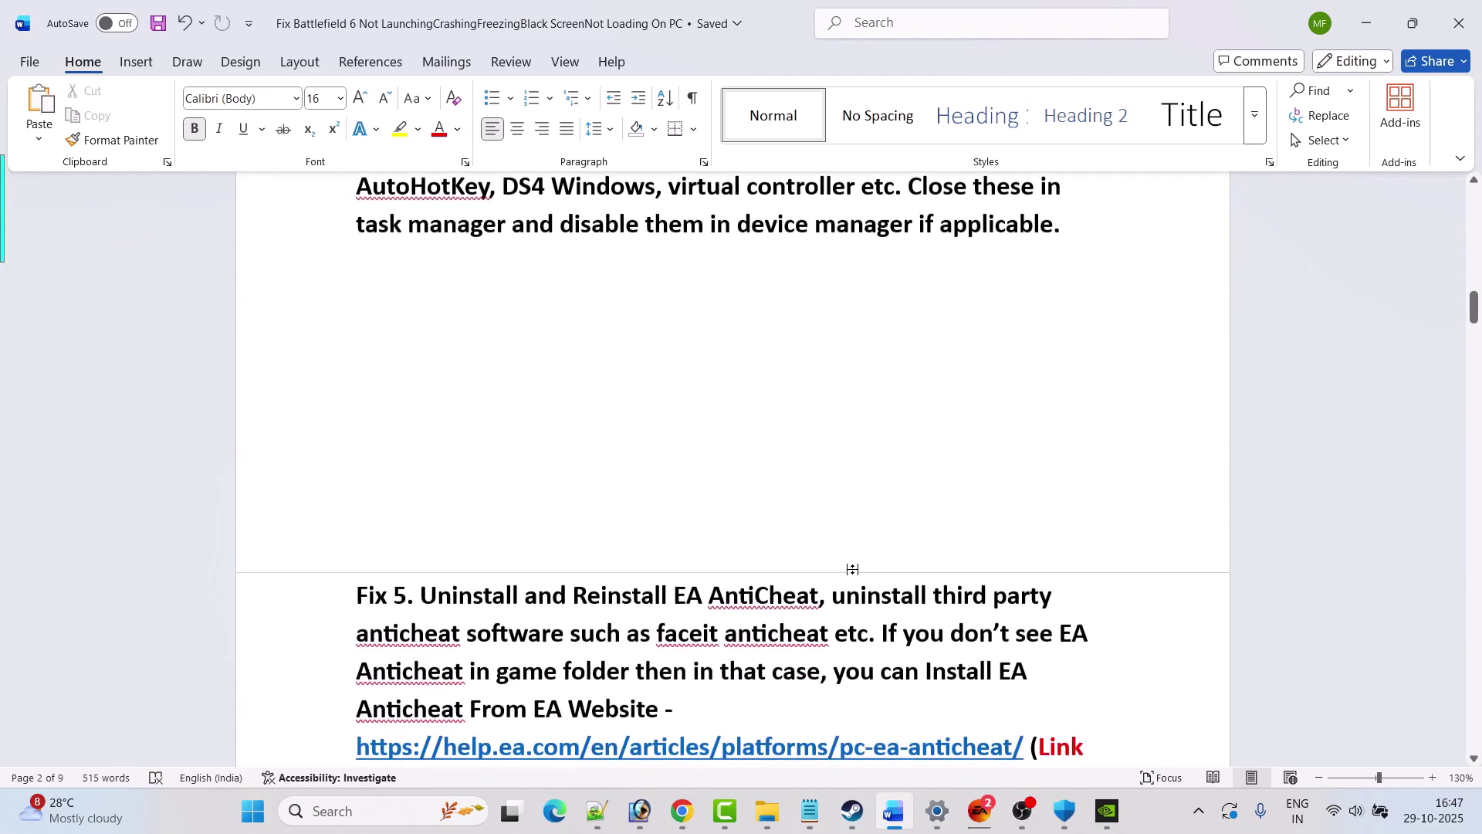
scroll(854, 571, down, 1)
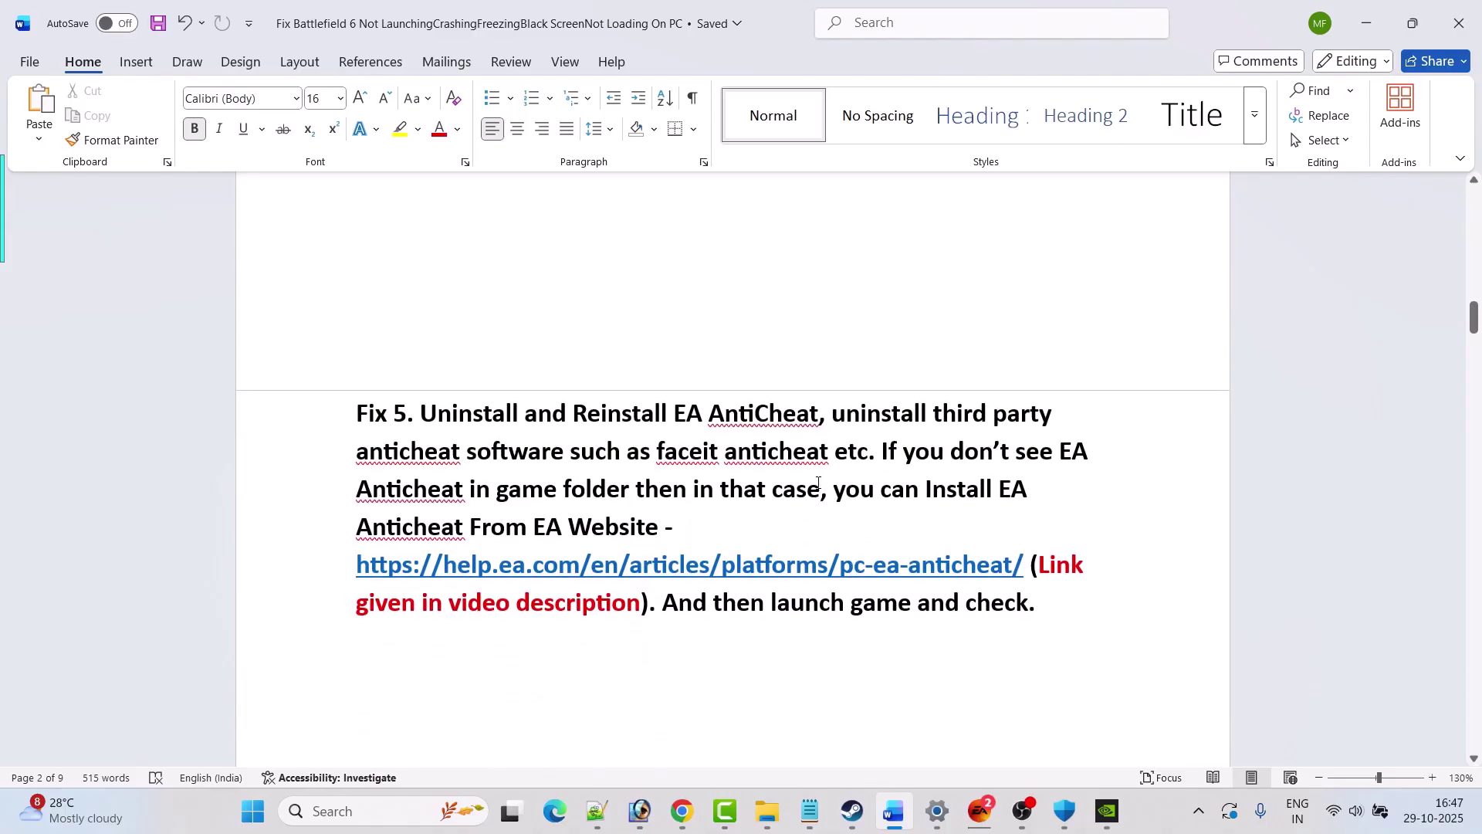
scroll(872, 453, down, 1)
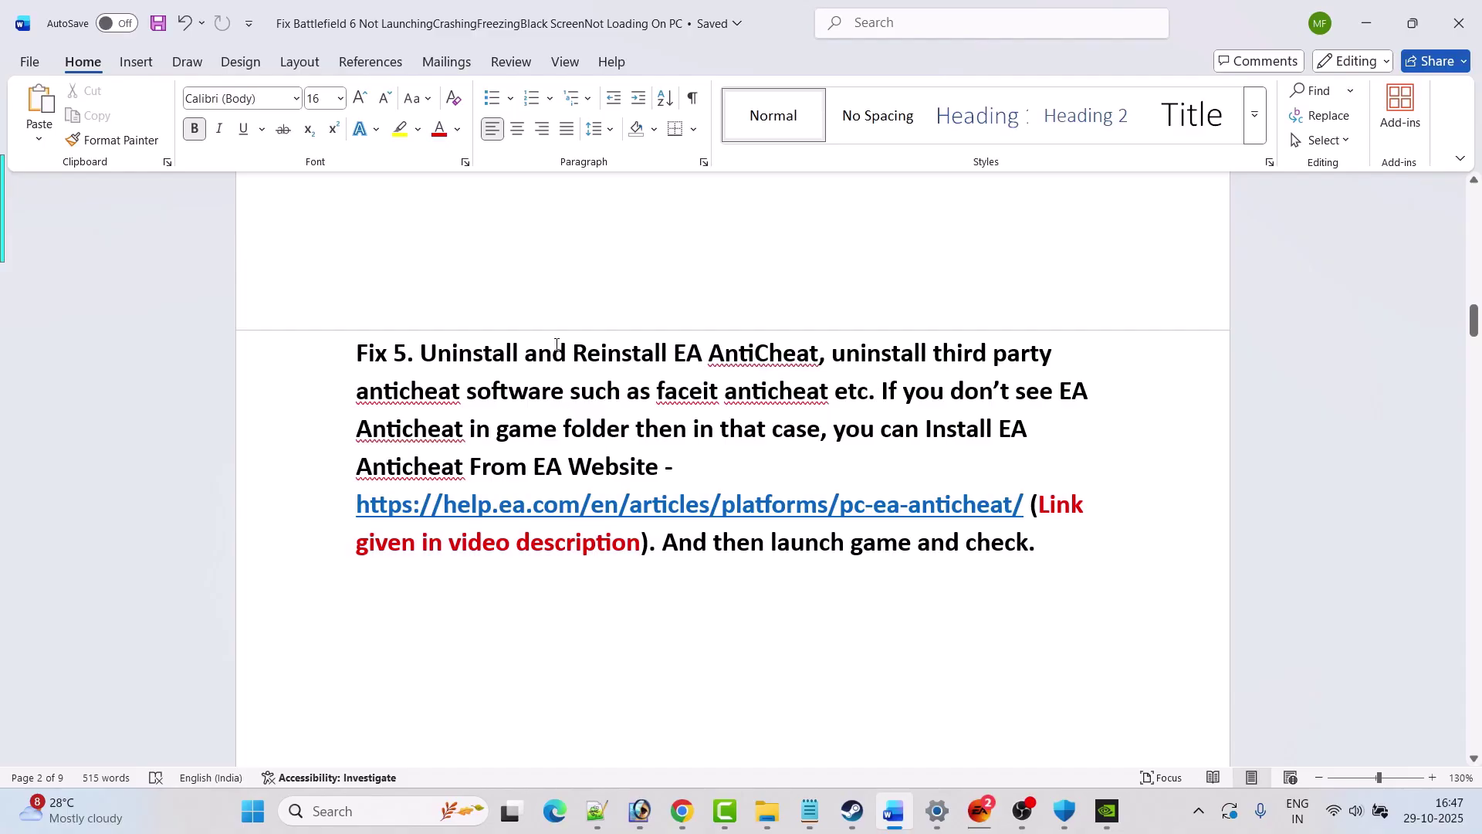
drag(424, 351, 758, 352)
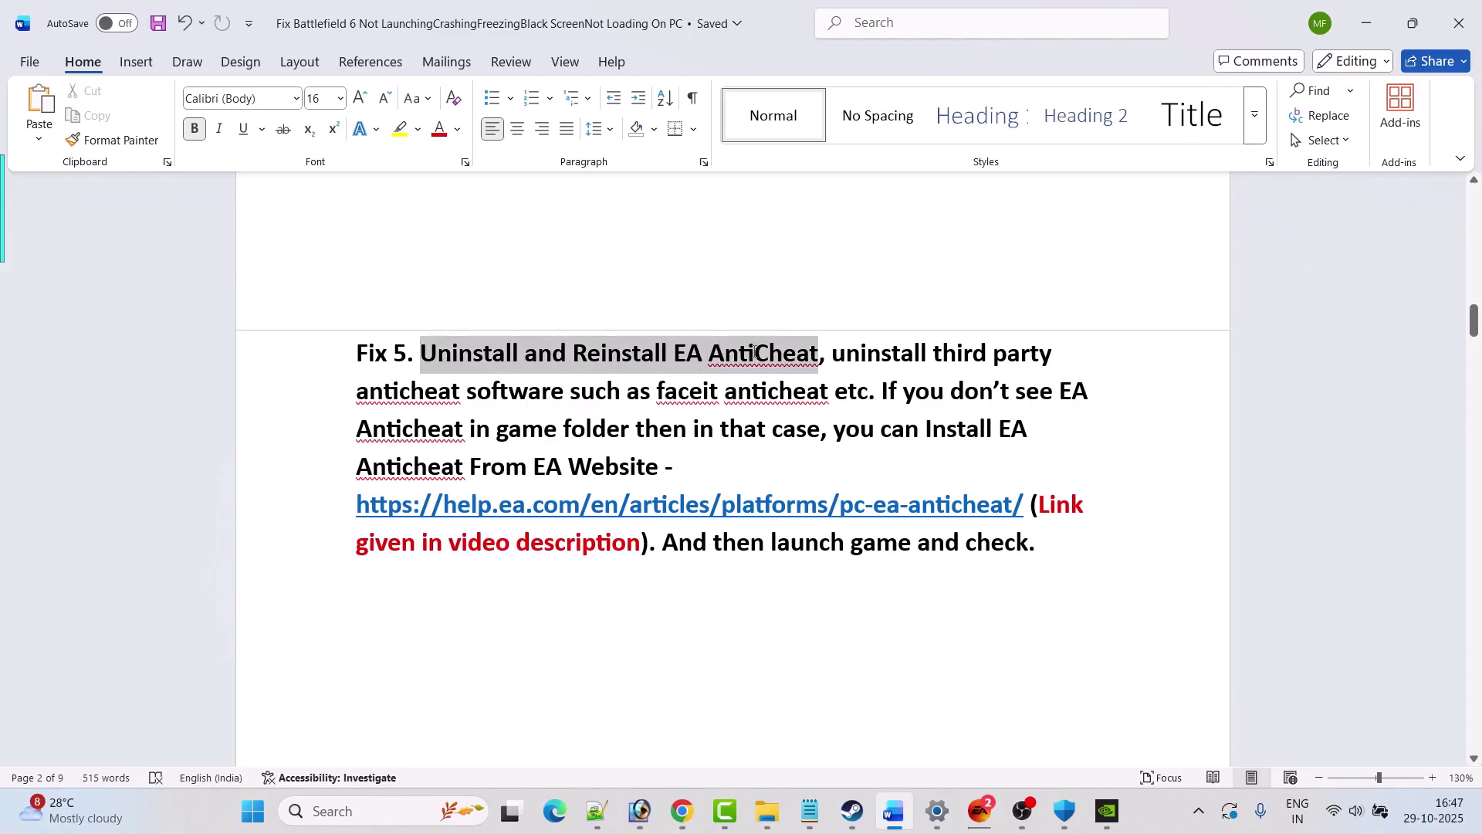
click(901, 435)
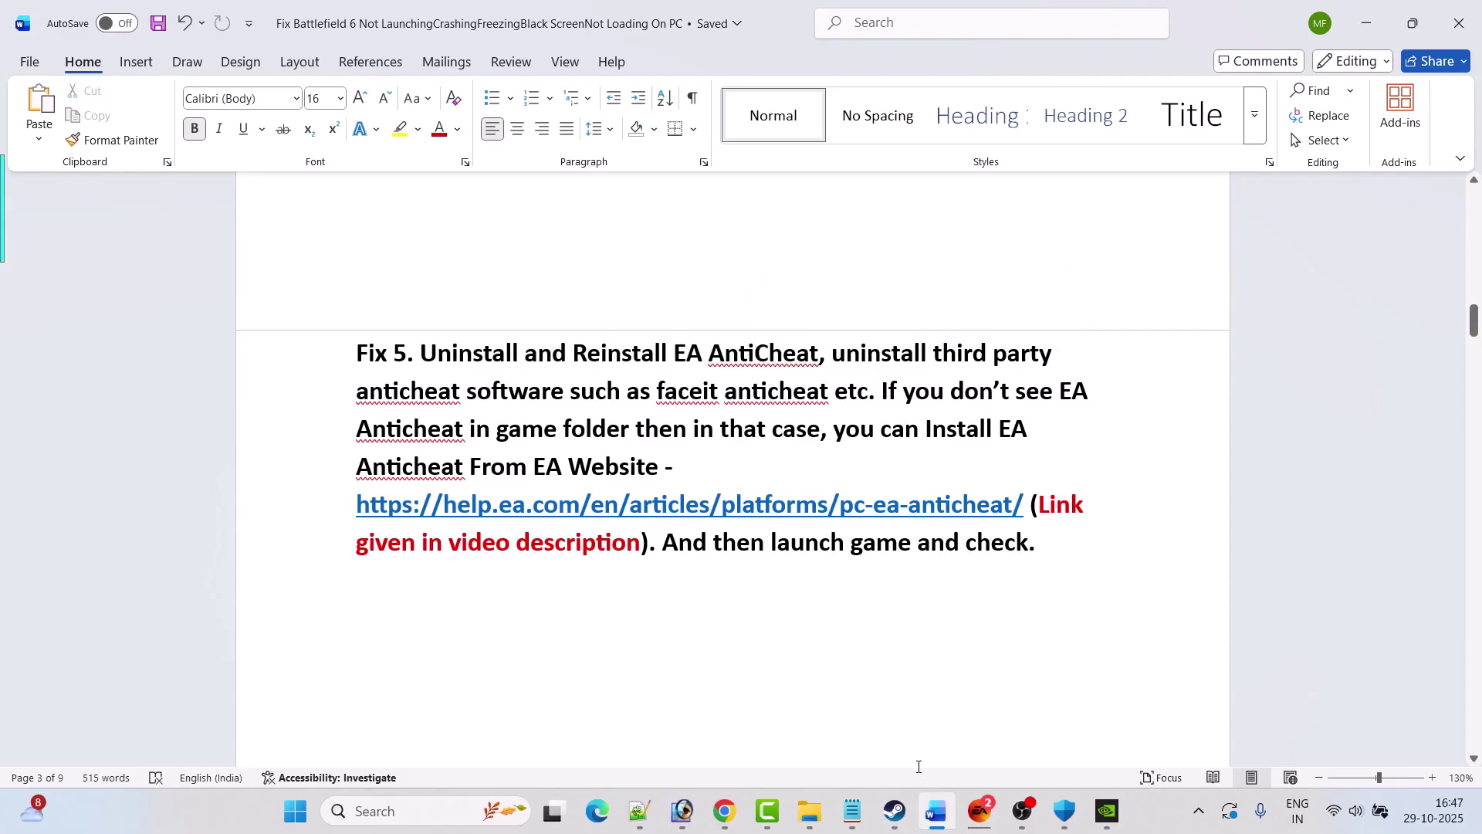
Switch to Steam, browse Battlefield 6's local files and open the EAAntiCheat folder
click(894, 811)
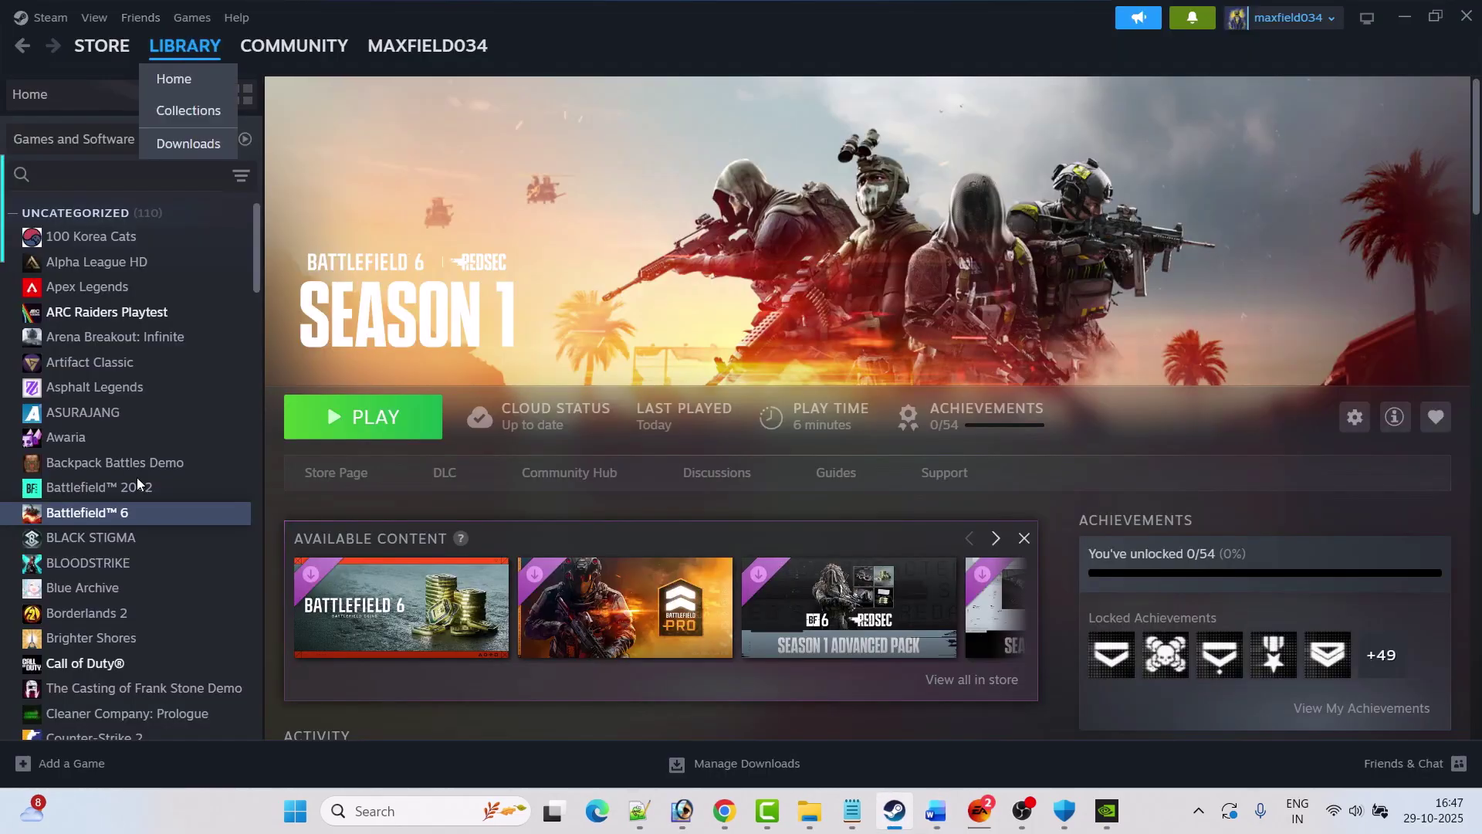
right_click(130, 516)
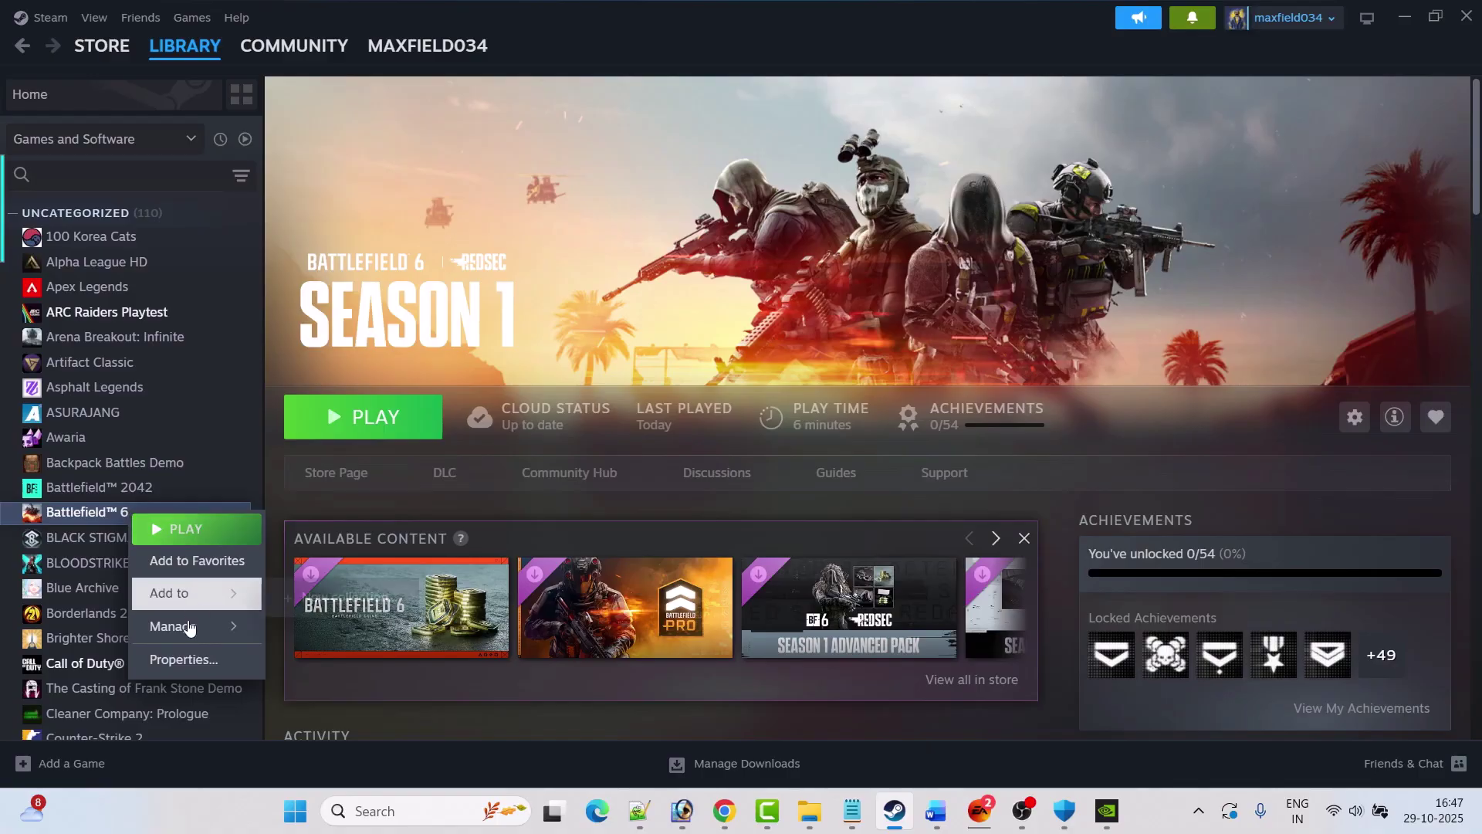
mouse_move(189, 626)
click(356, 476)
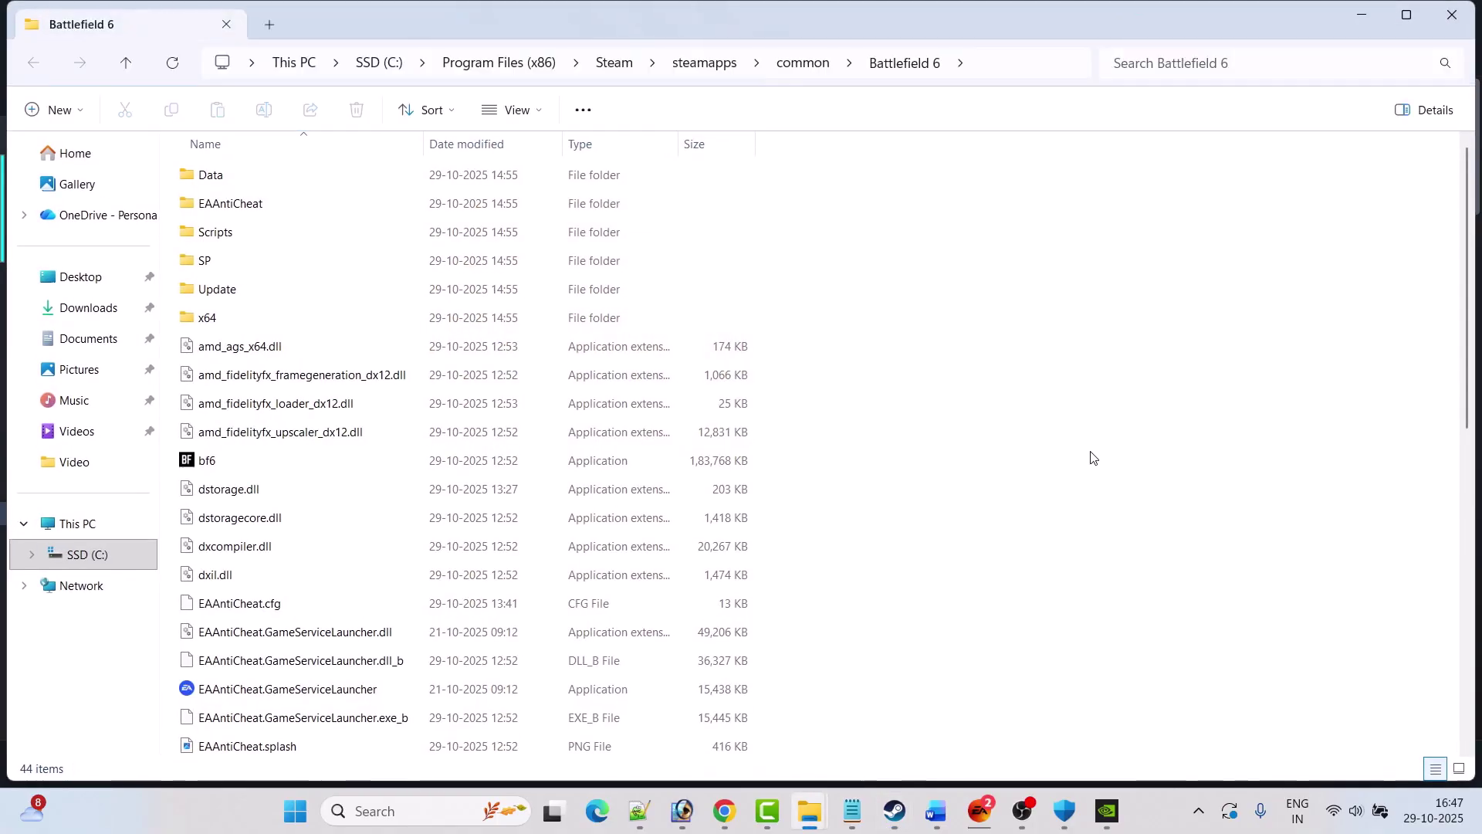
click(1406, 15)
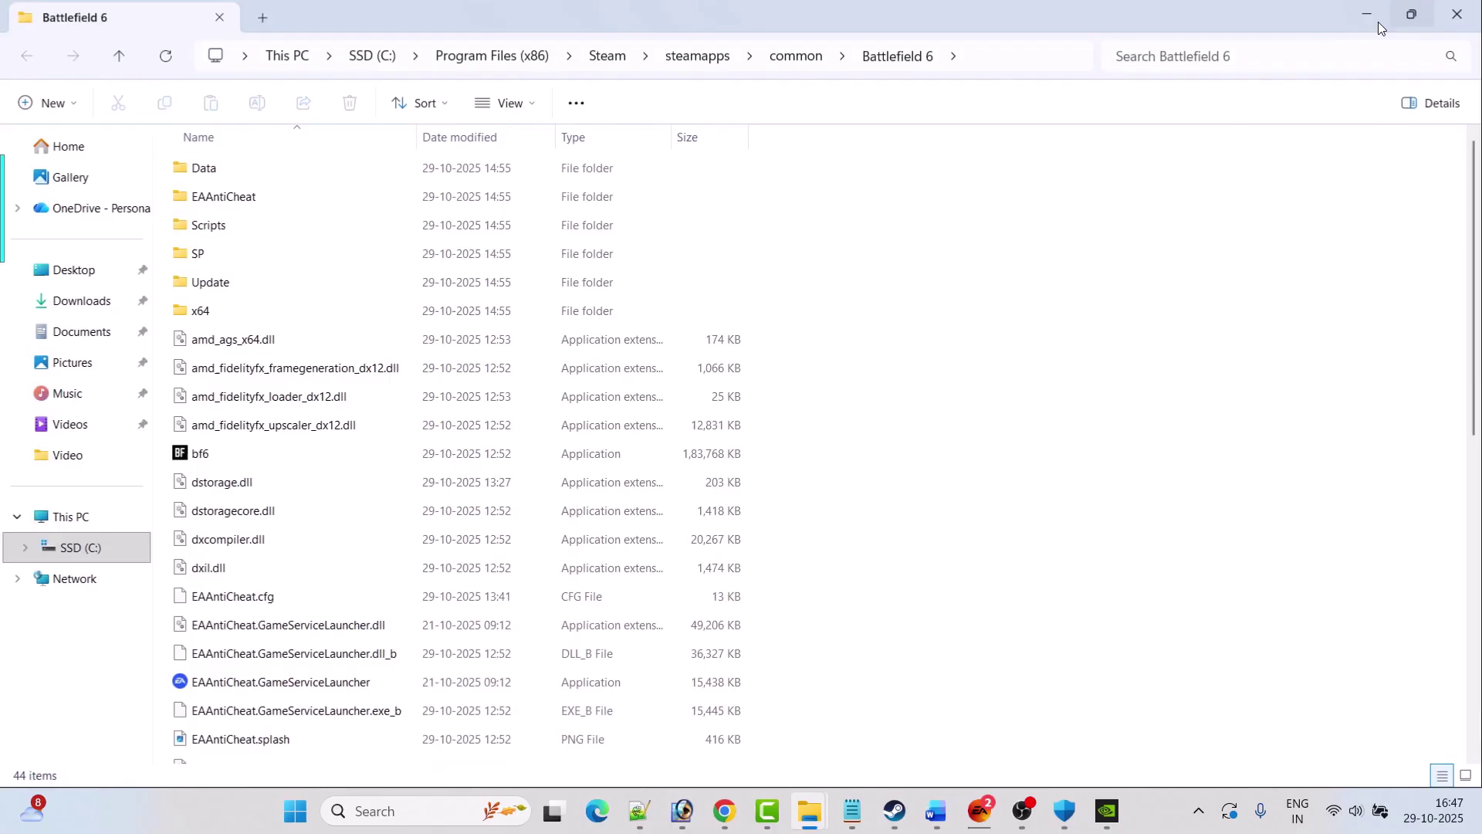
double_click(271, 205)
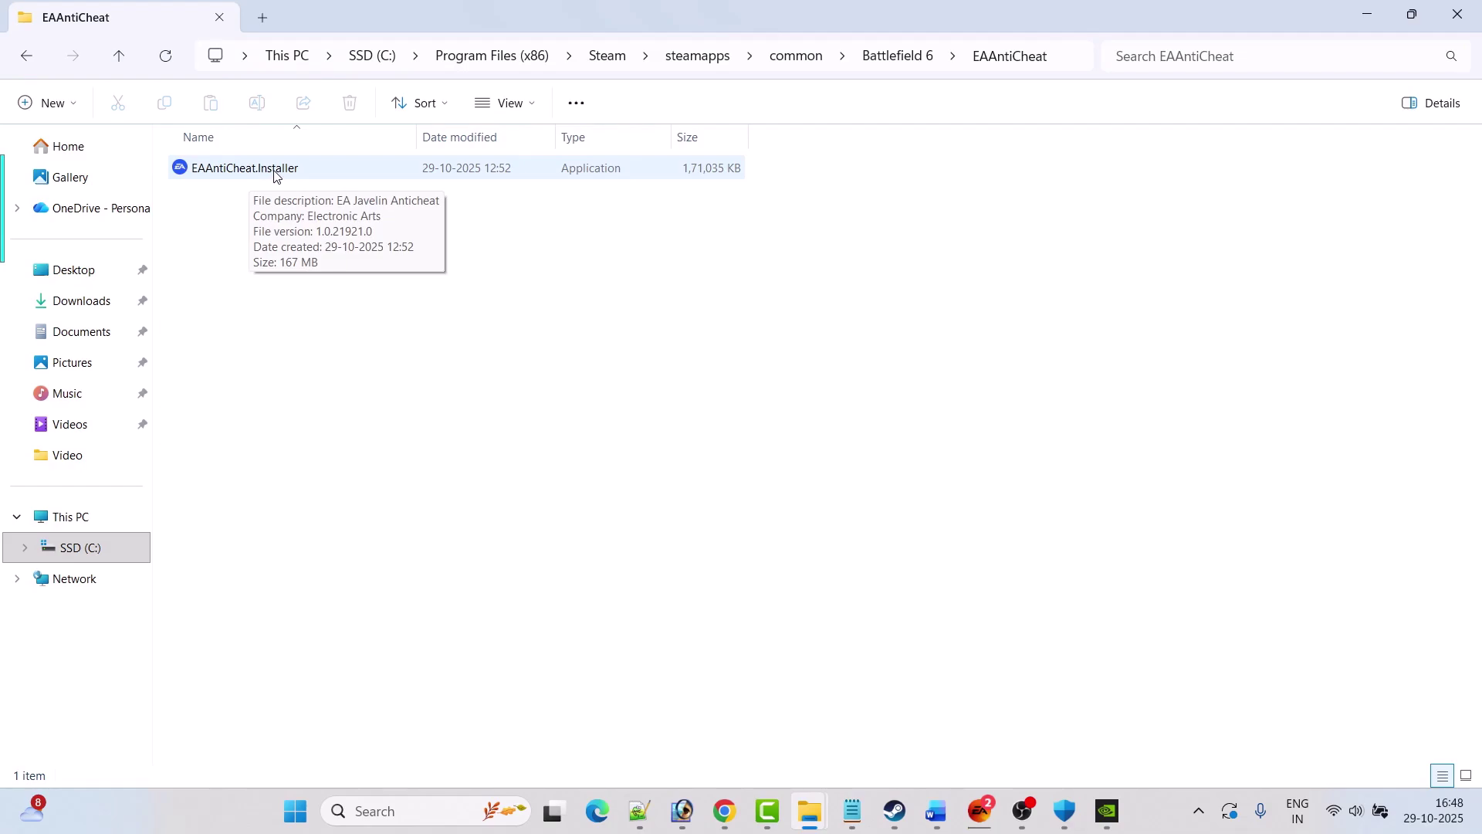
Run EAAntiCheat.Installer, uninstall EA Javelin Anticheat for all games and close the setup
double_click(276, 174)
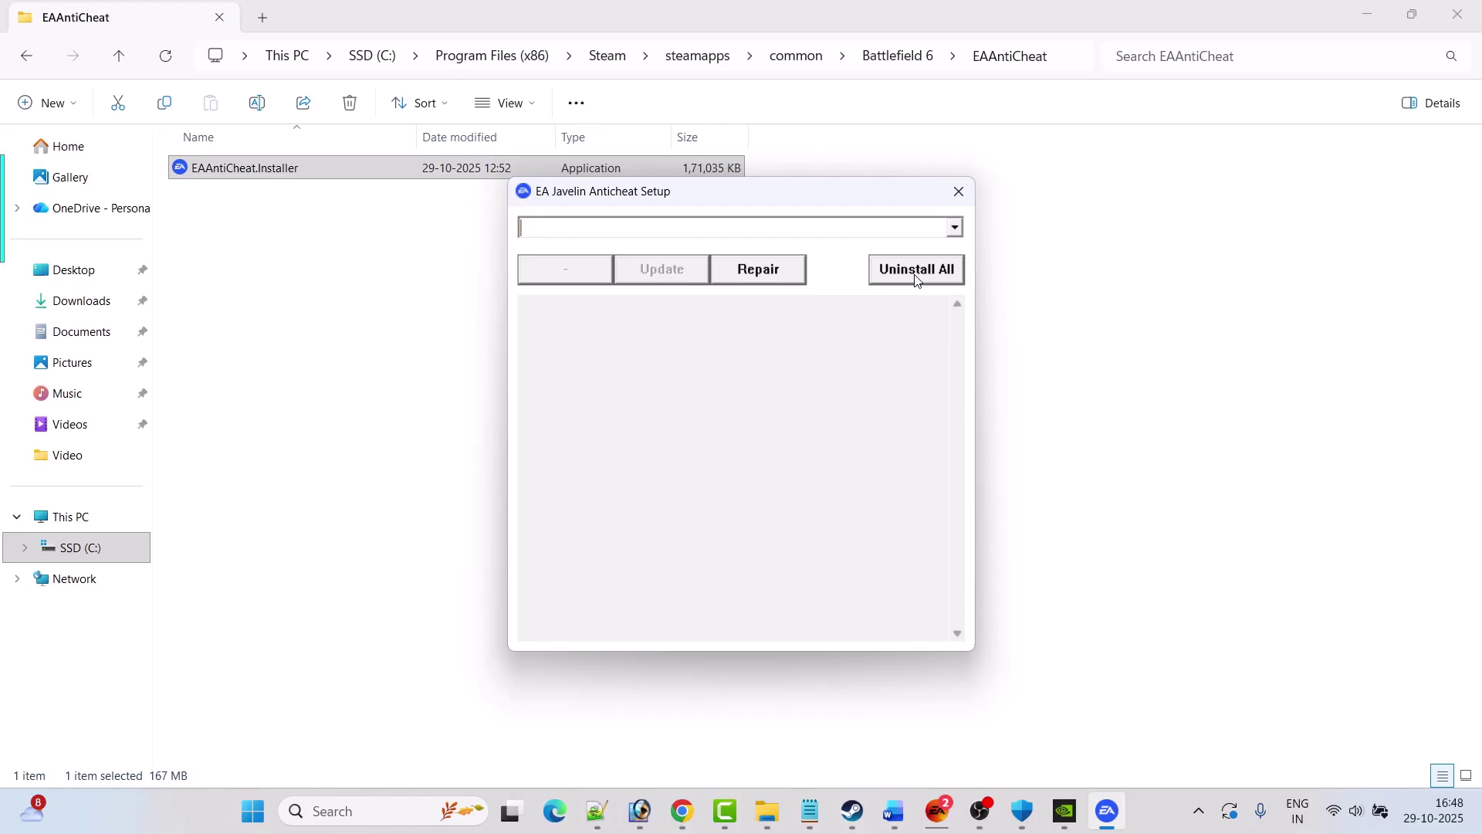
click(917, 280)
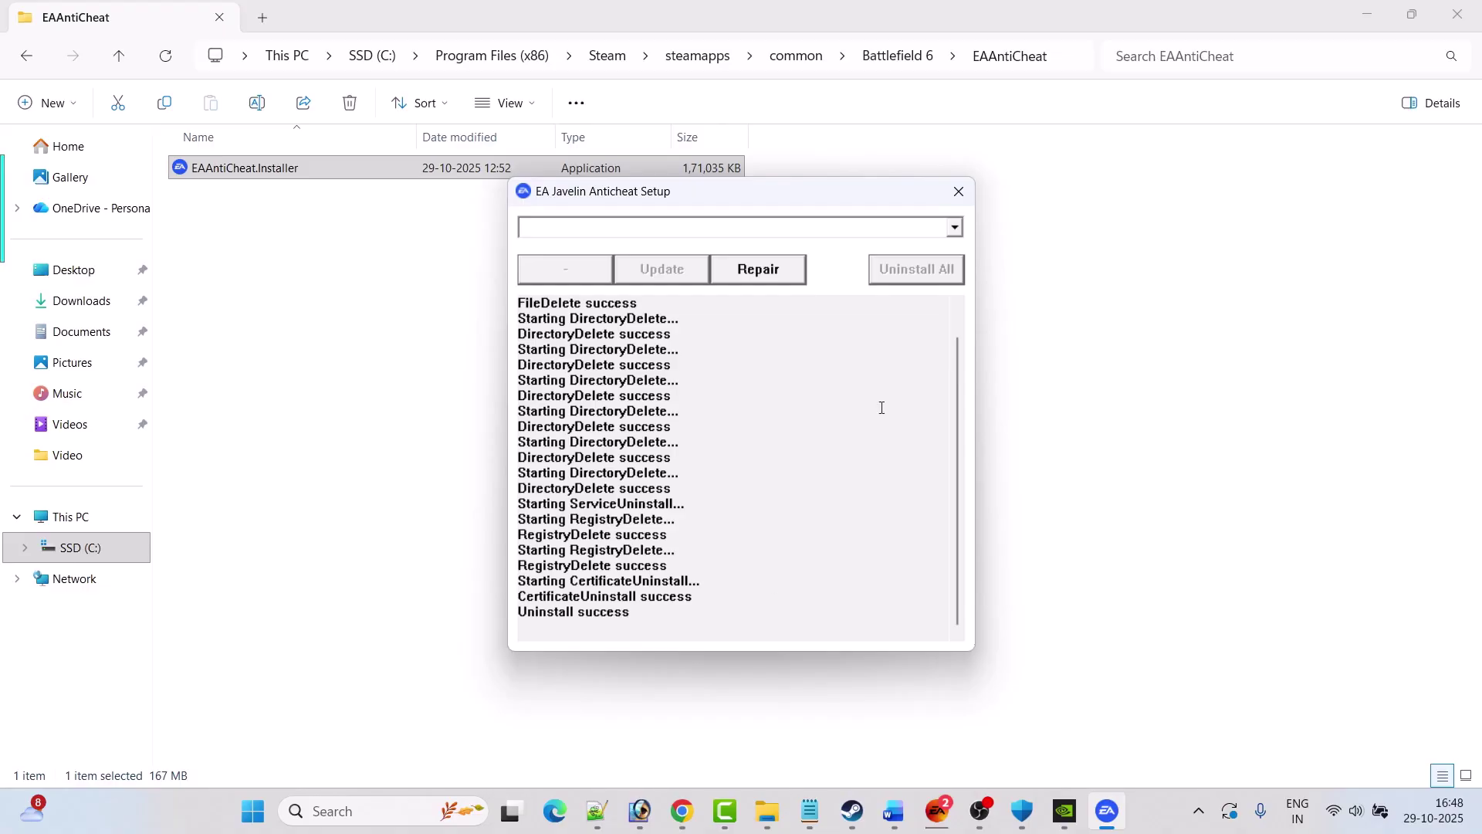
click(958, 191)
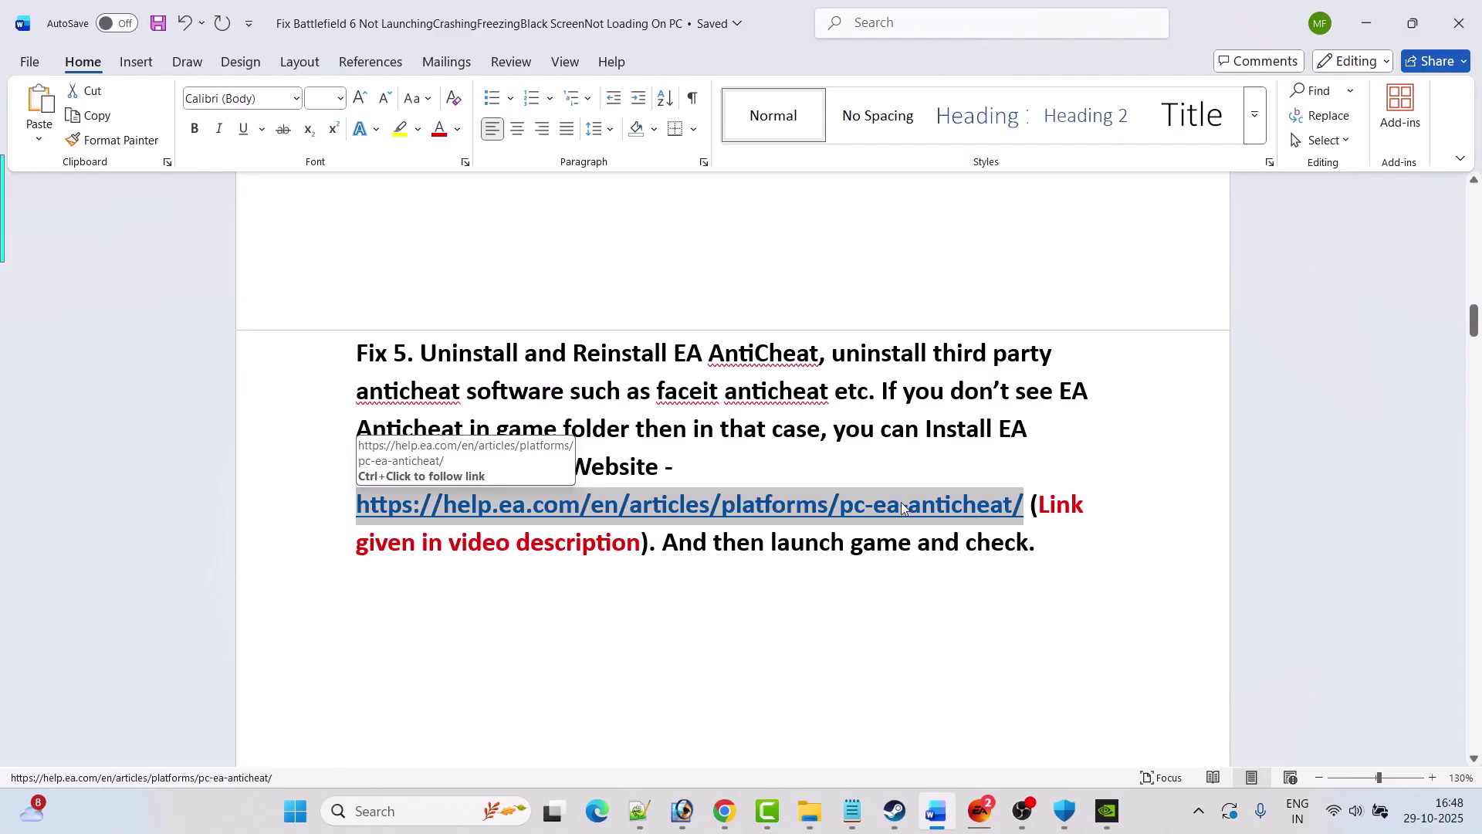
Select the help.ea.com PC EA anticheat link in Fix 5 of the Word document
ctrl+click(998, 523)
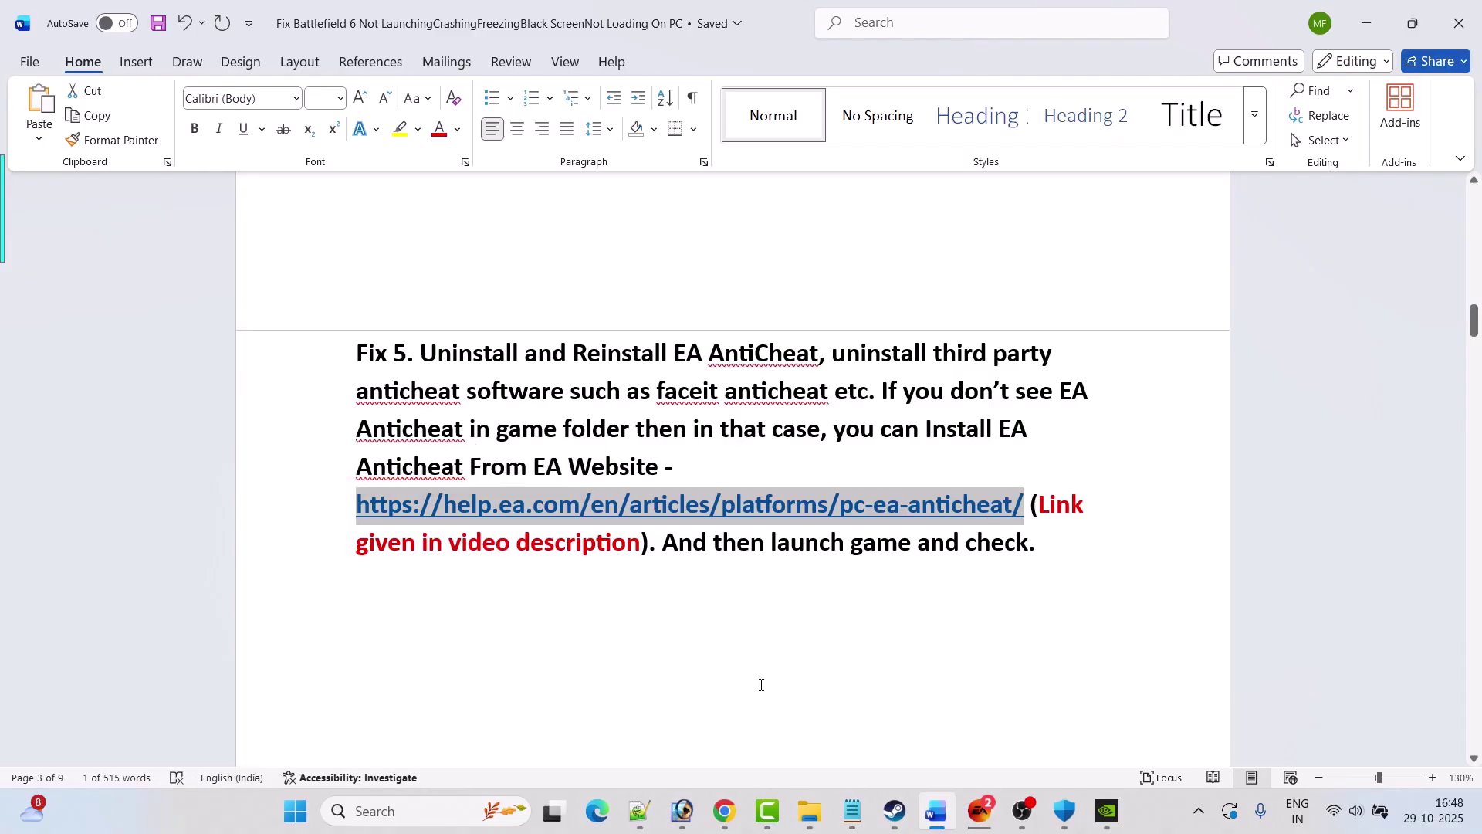
Download the EA Javelin anticheat installer from the How to install section of the EA help page and run EAAntiCheat.Installer.exe
scroll(602, 440, down, 9)
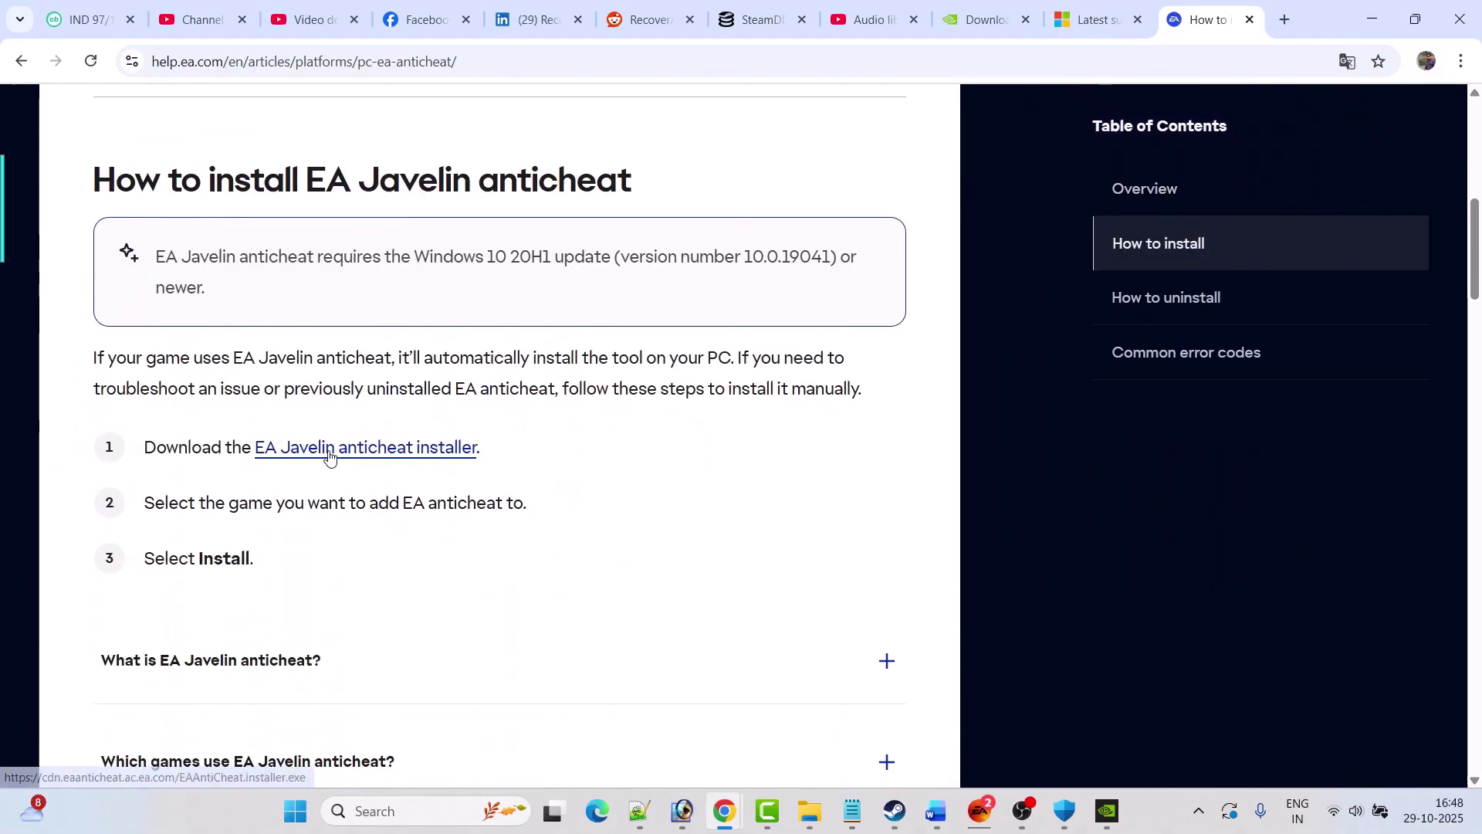
click(389, 453)
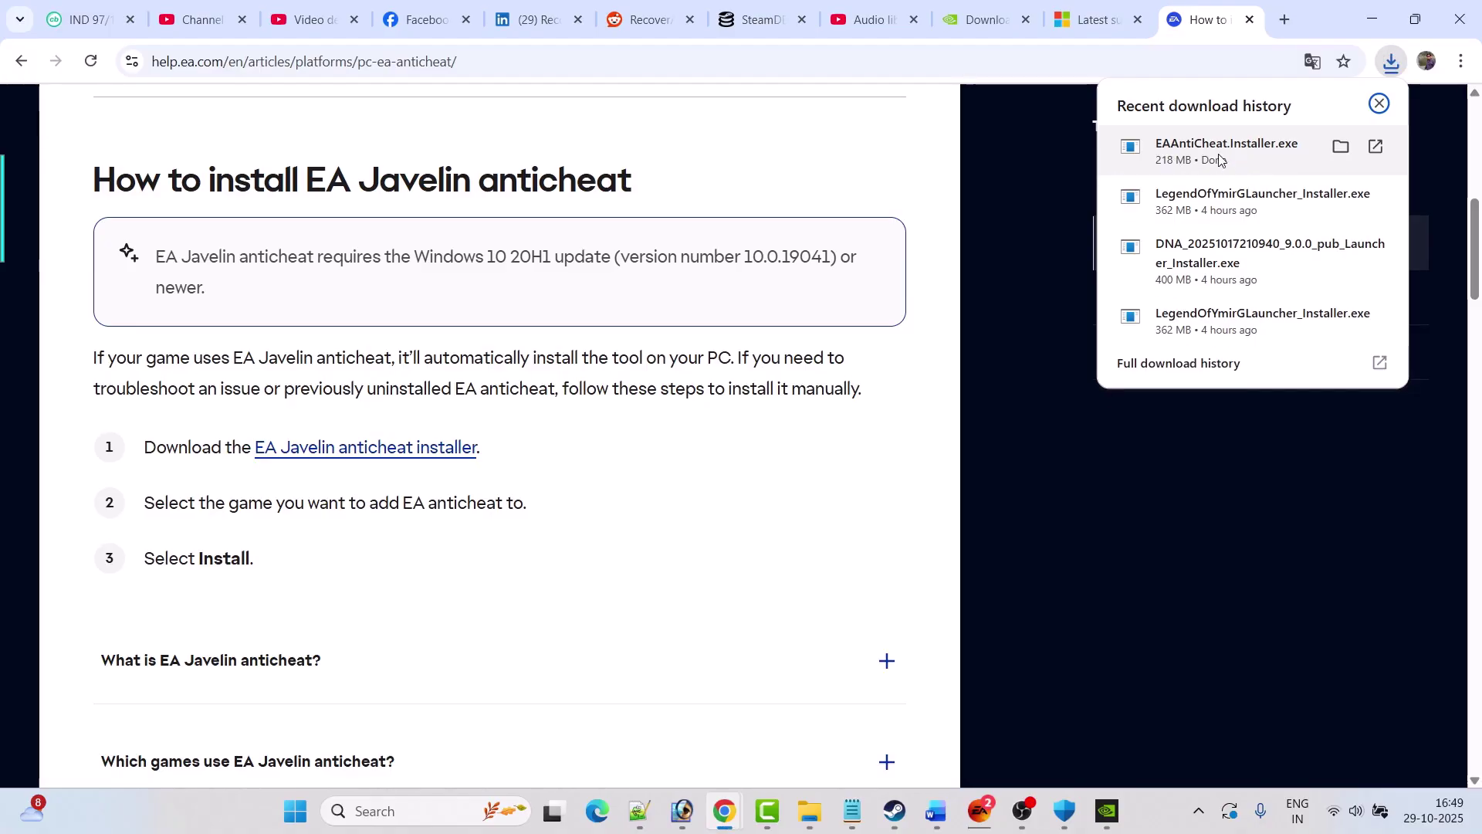
click(1235, 154)
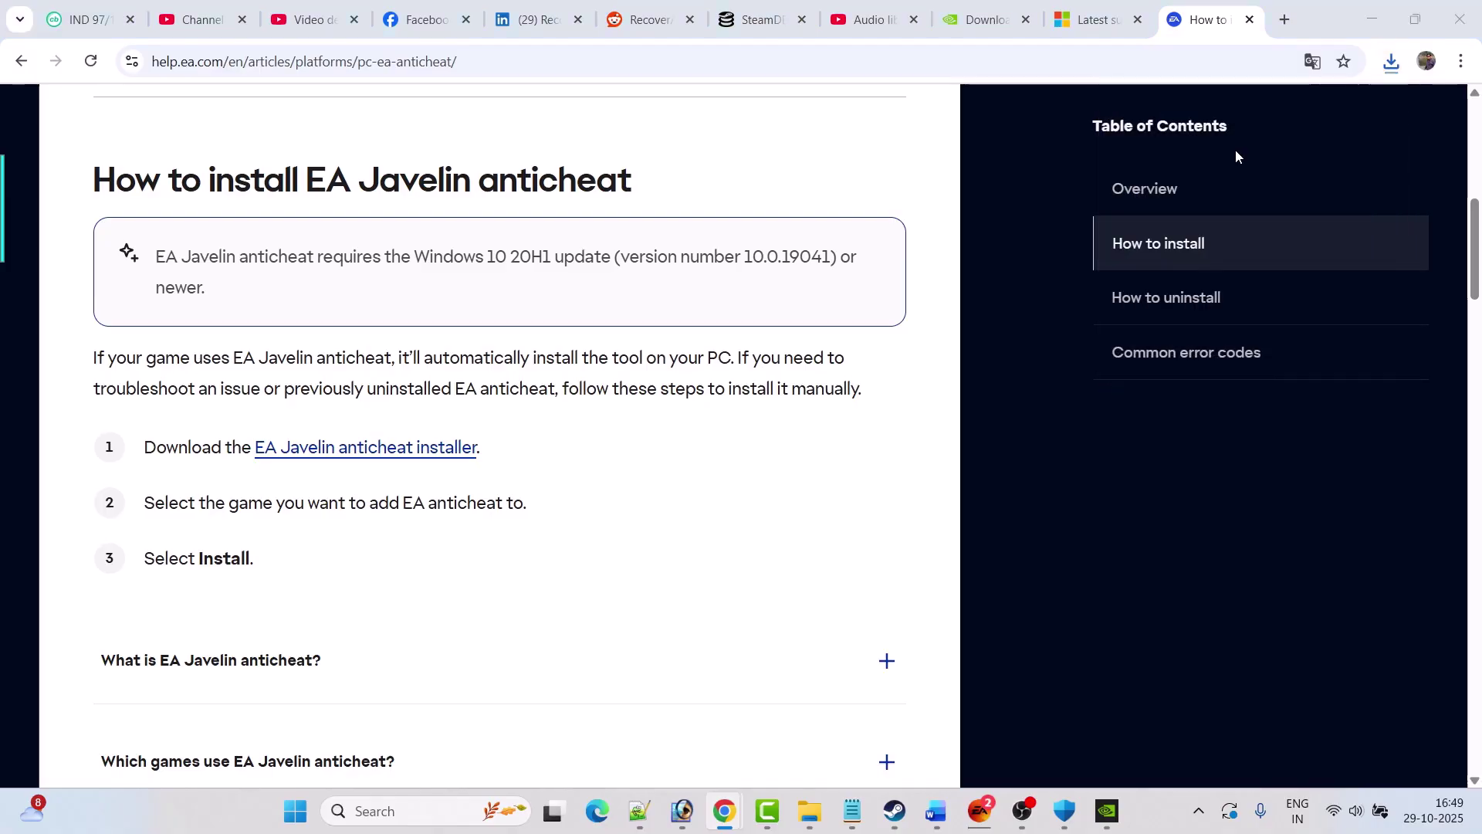
Install EA Javelin Anticheat for Battlefield 6 in the setup window, check the install log and close the setup
click(956, 229)
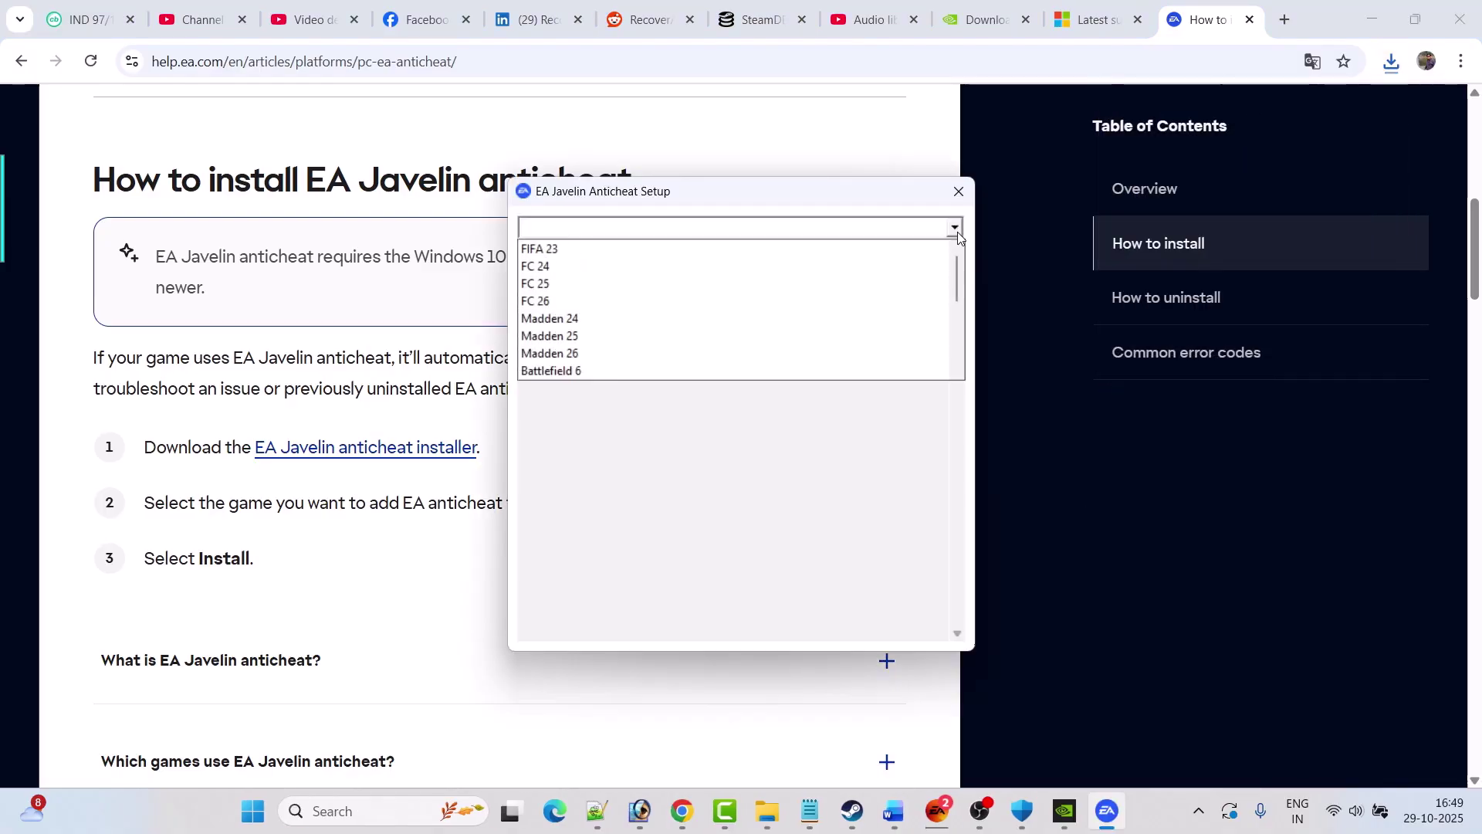
click(562, 371)
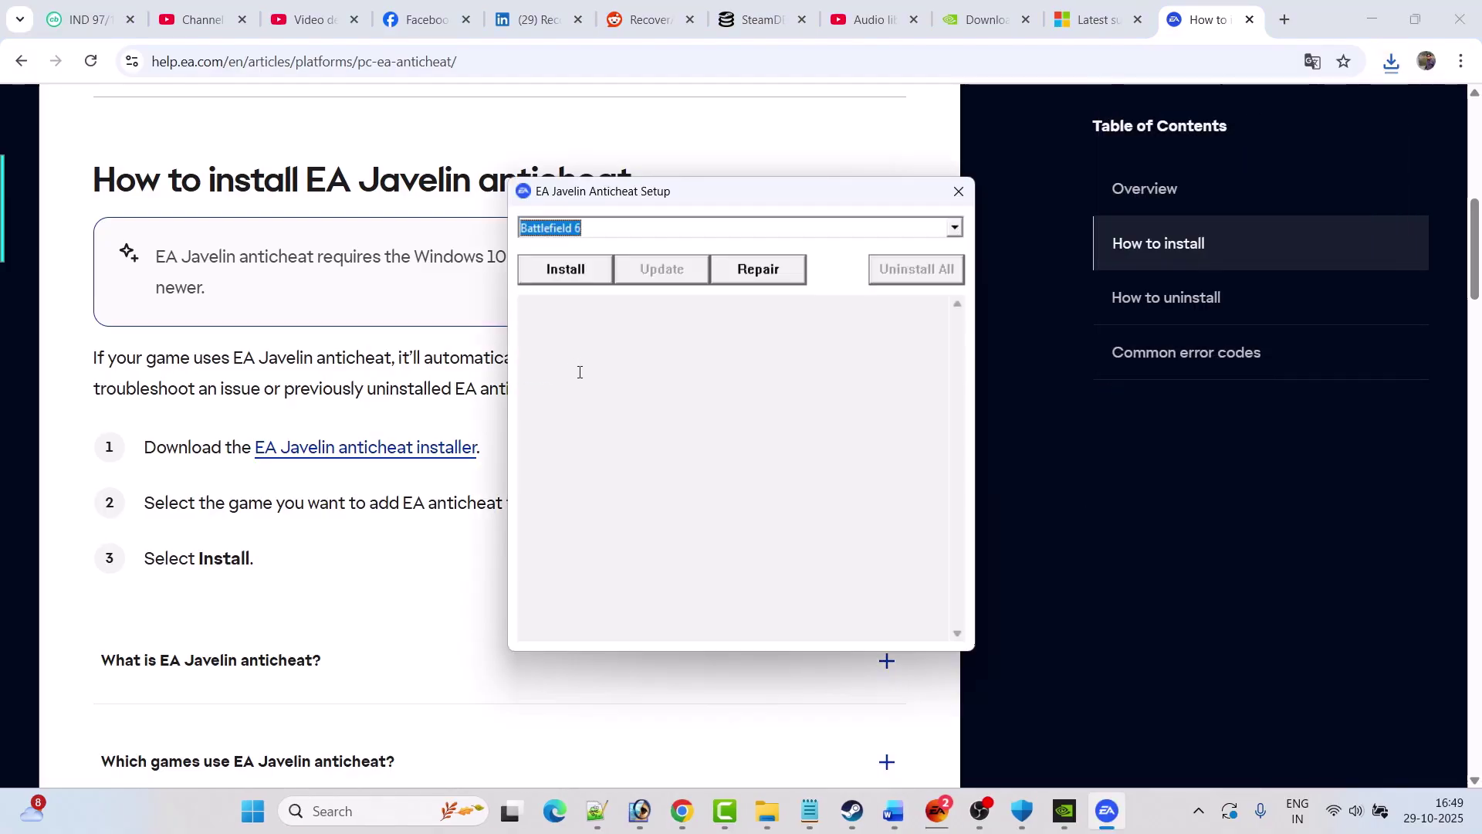
click(575, 270)
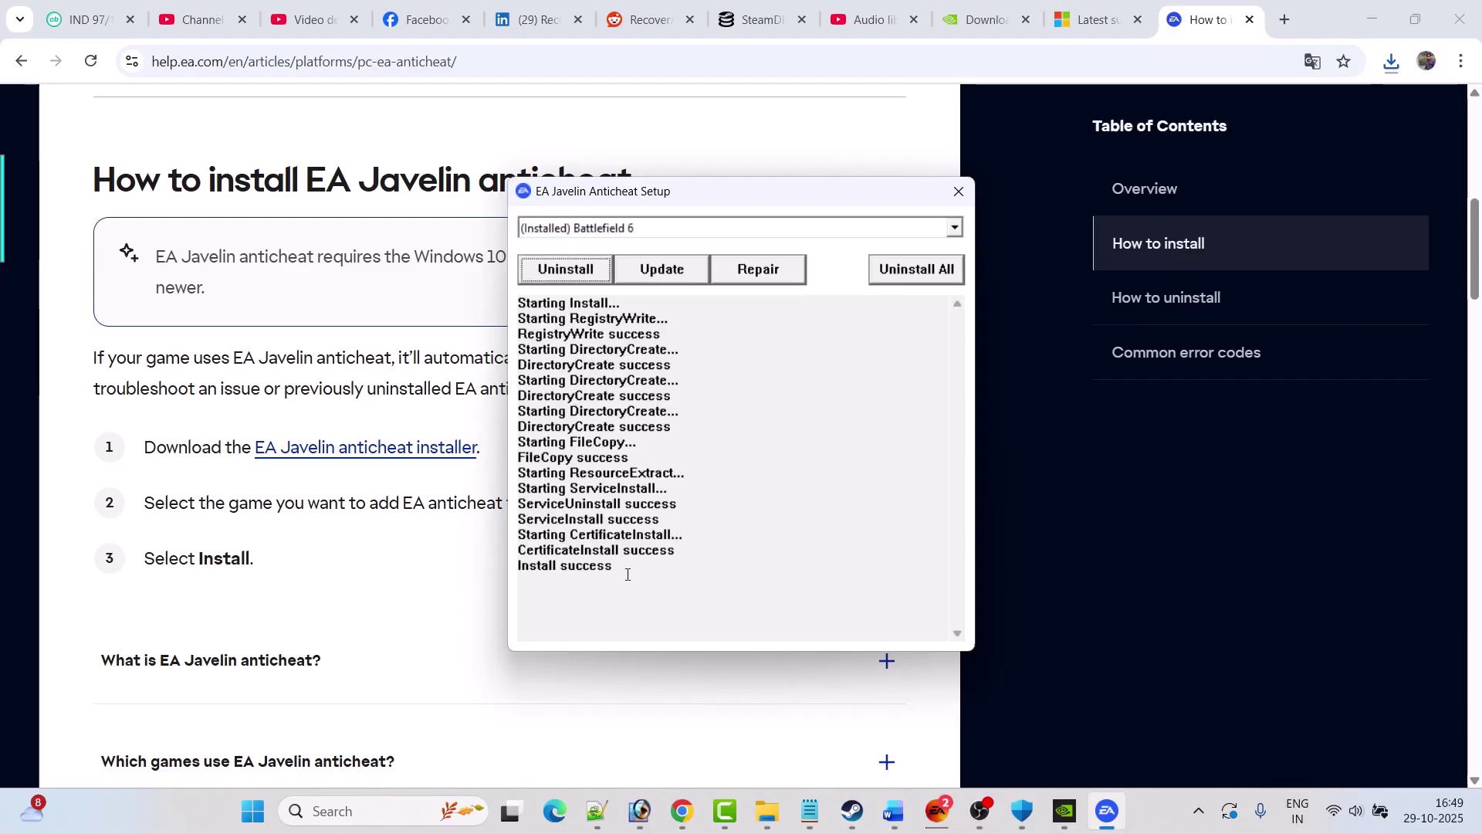
drag(627, 574, 517, 570)
click(821, 334)
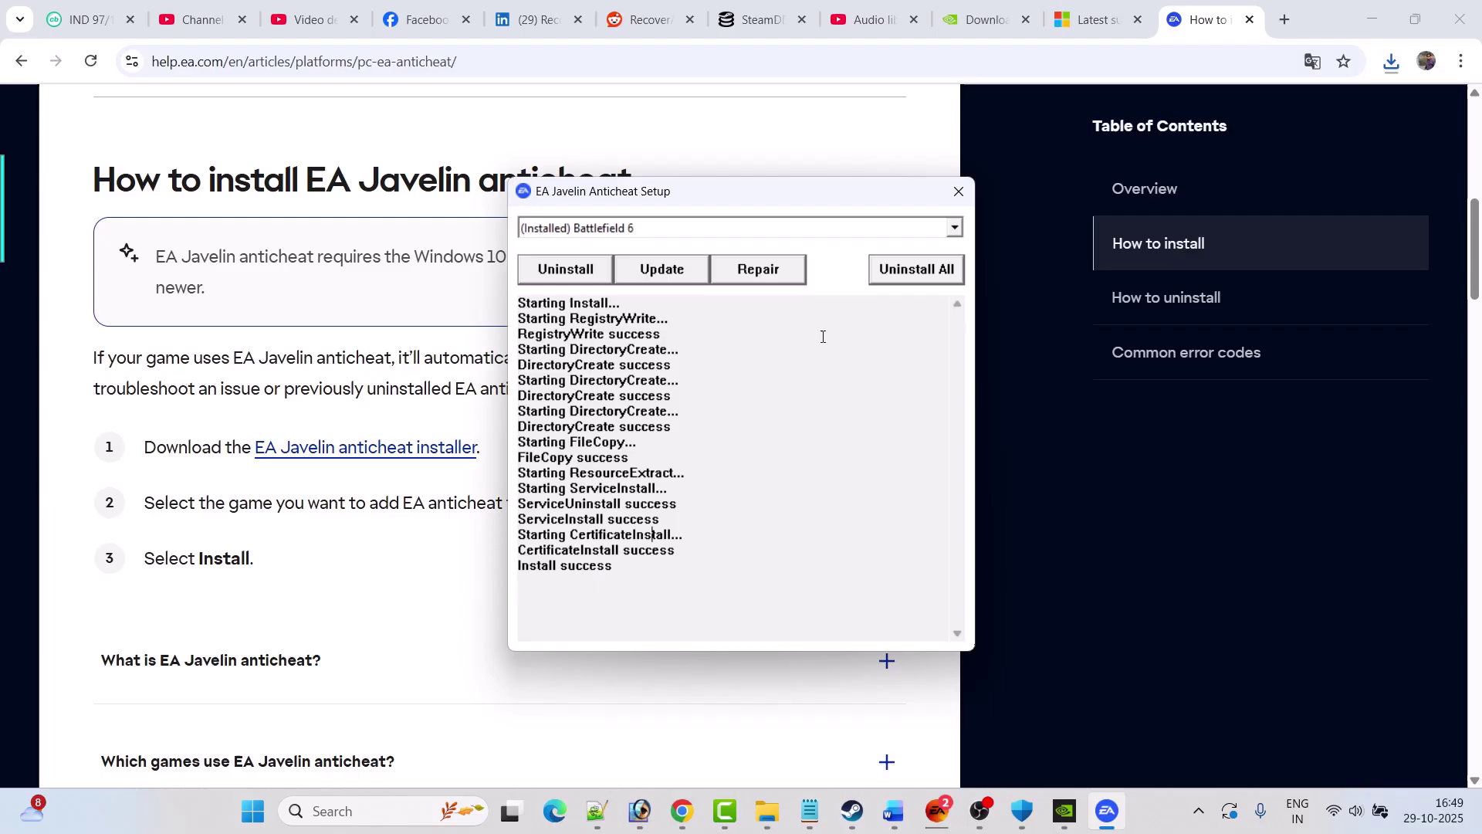
click(938, 189)
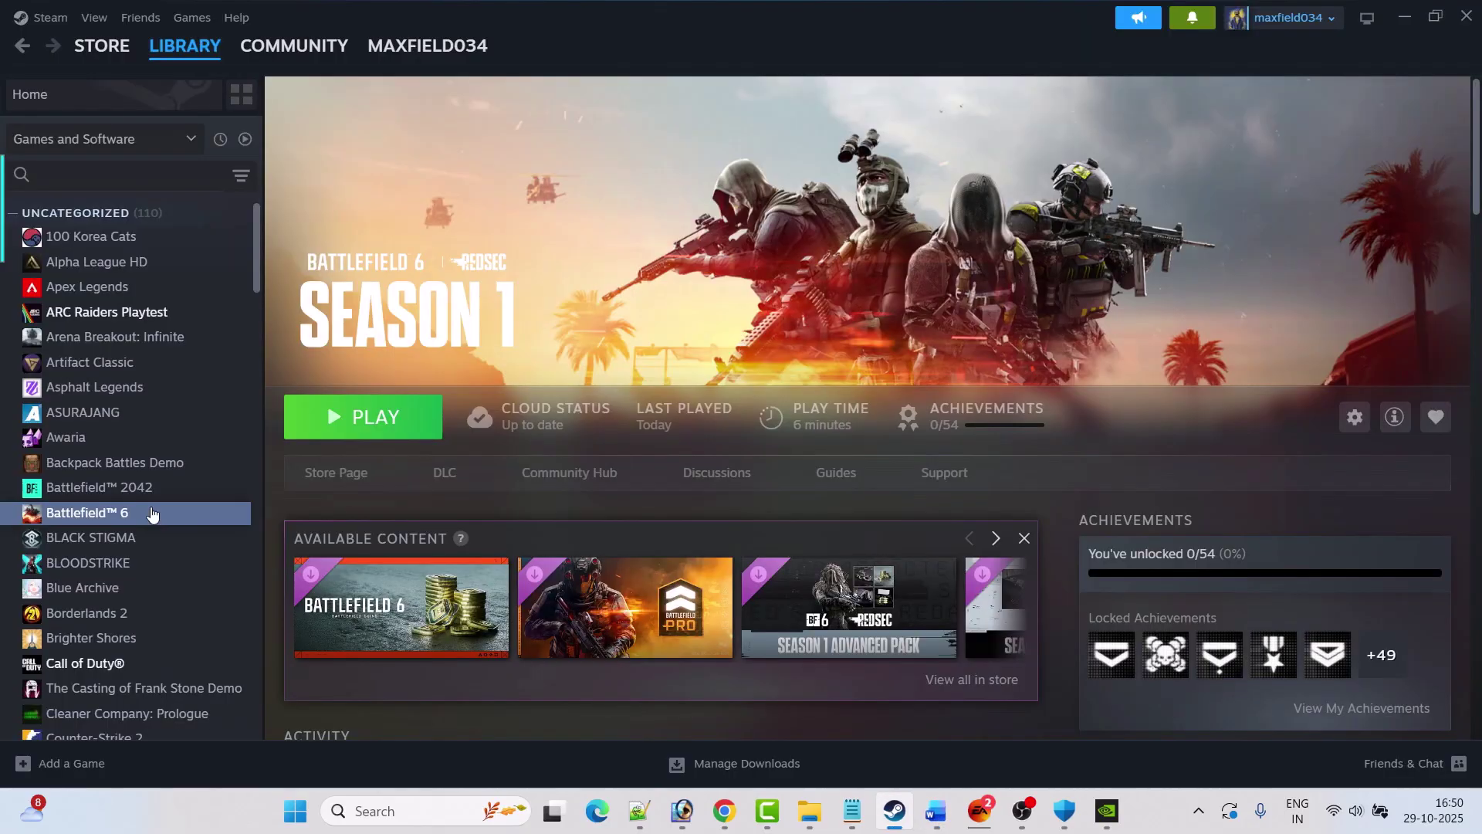
Browse Battlefield 6's local files from the Steam library and open the EAAntiCheat folder
right_click(150, 513)
mouse_move(189, 620)
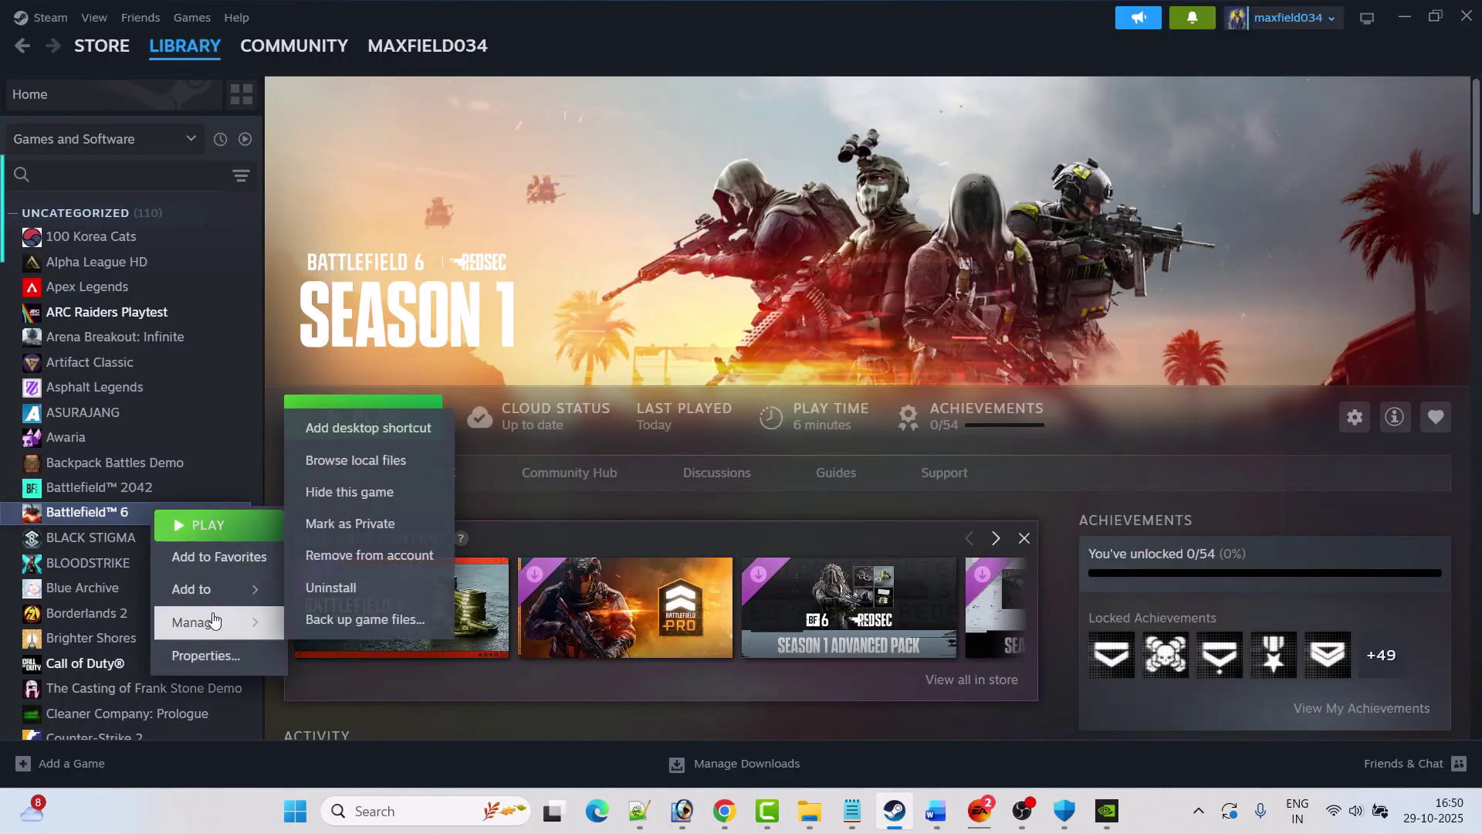
click(358, 473)
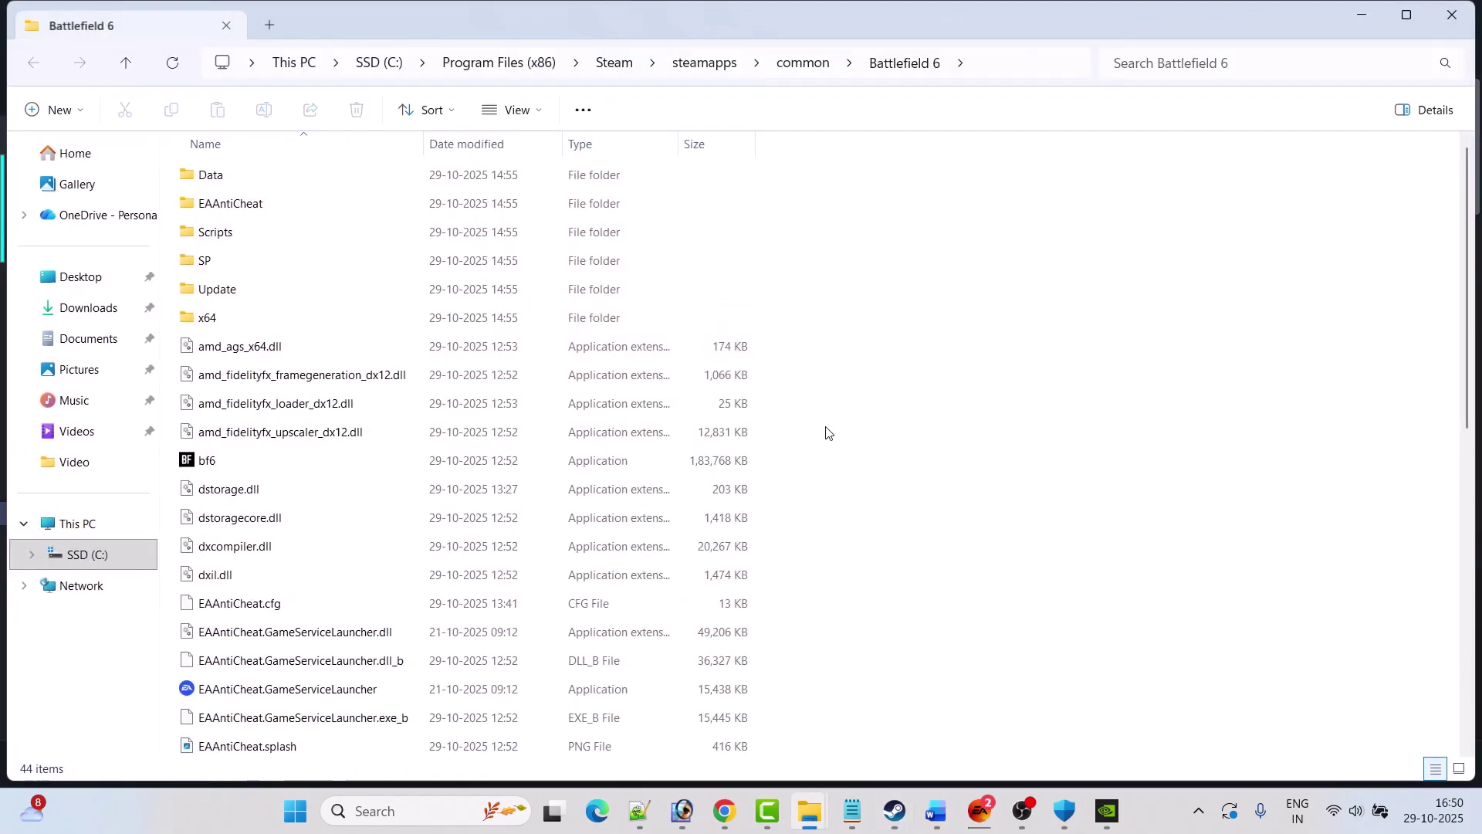
double_click(249, 207)
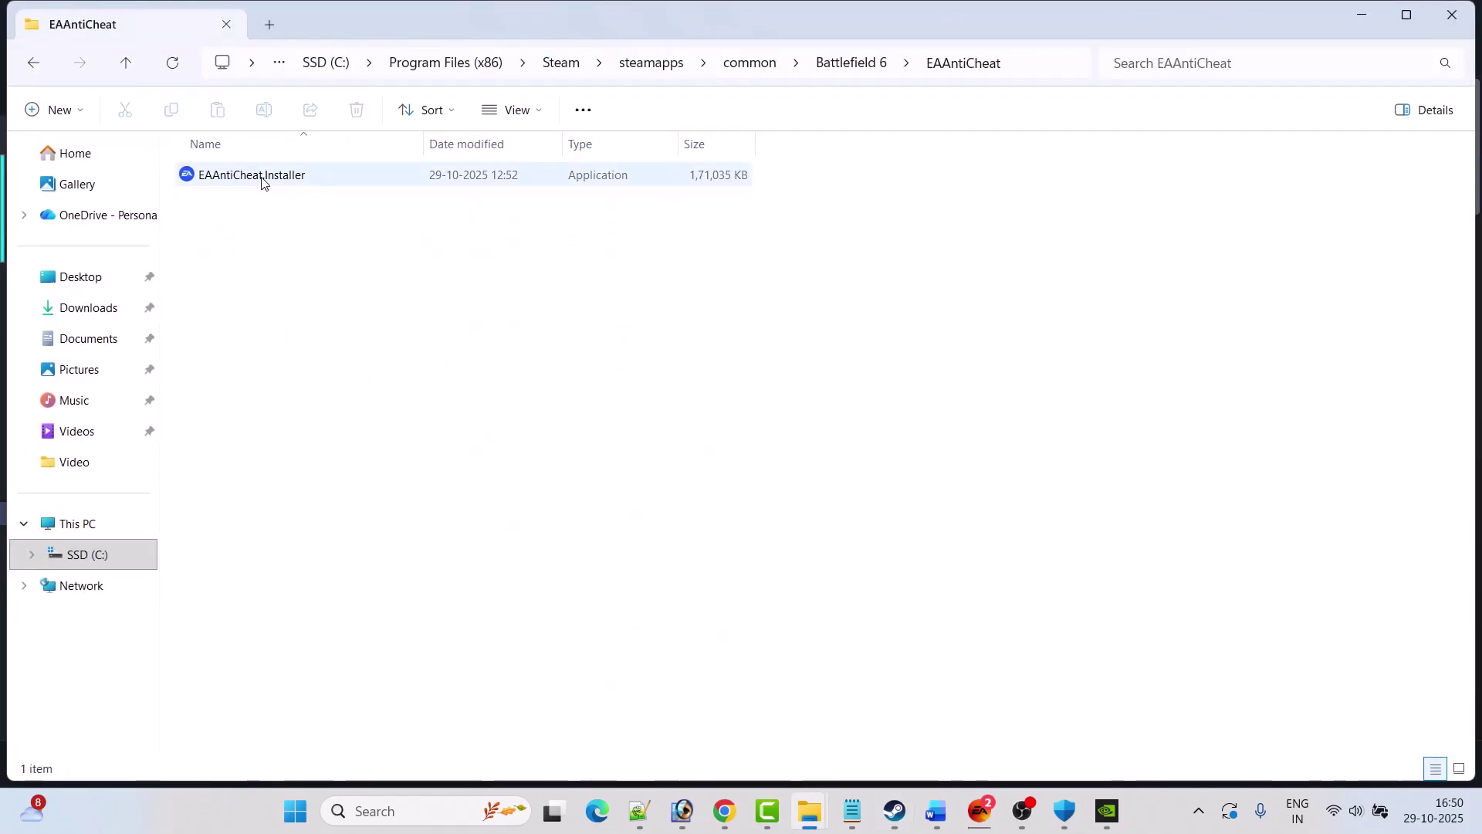
Run EAAntiCheat.Installer from the game folder, uninstall the anticheat for all games, close the setup and return to Steam
double_click(262, 178)
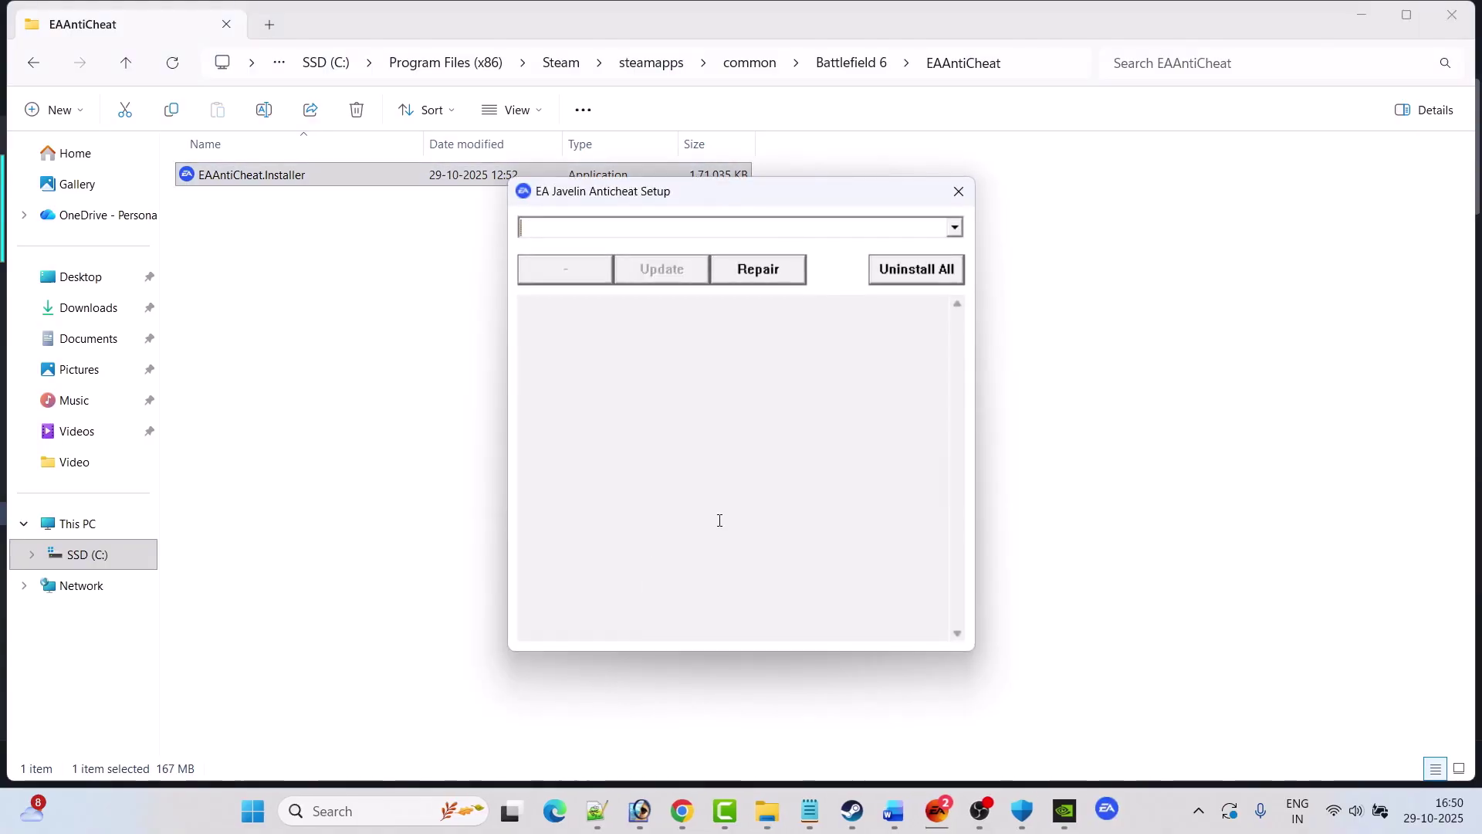
click(908, 269)
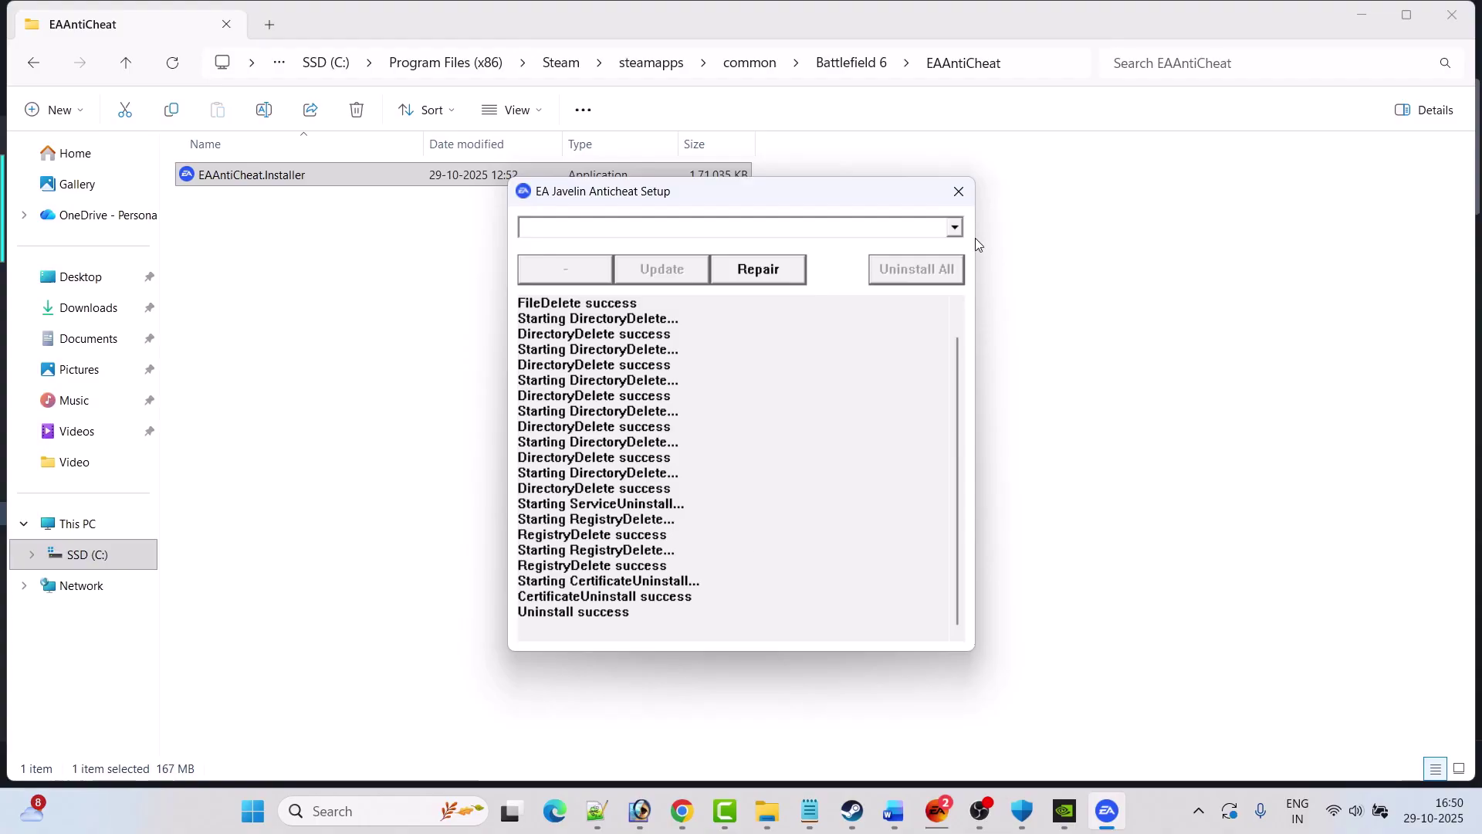
click(958, 191)
click(900, 826)
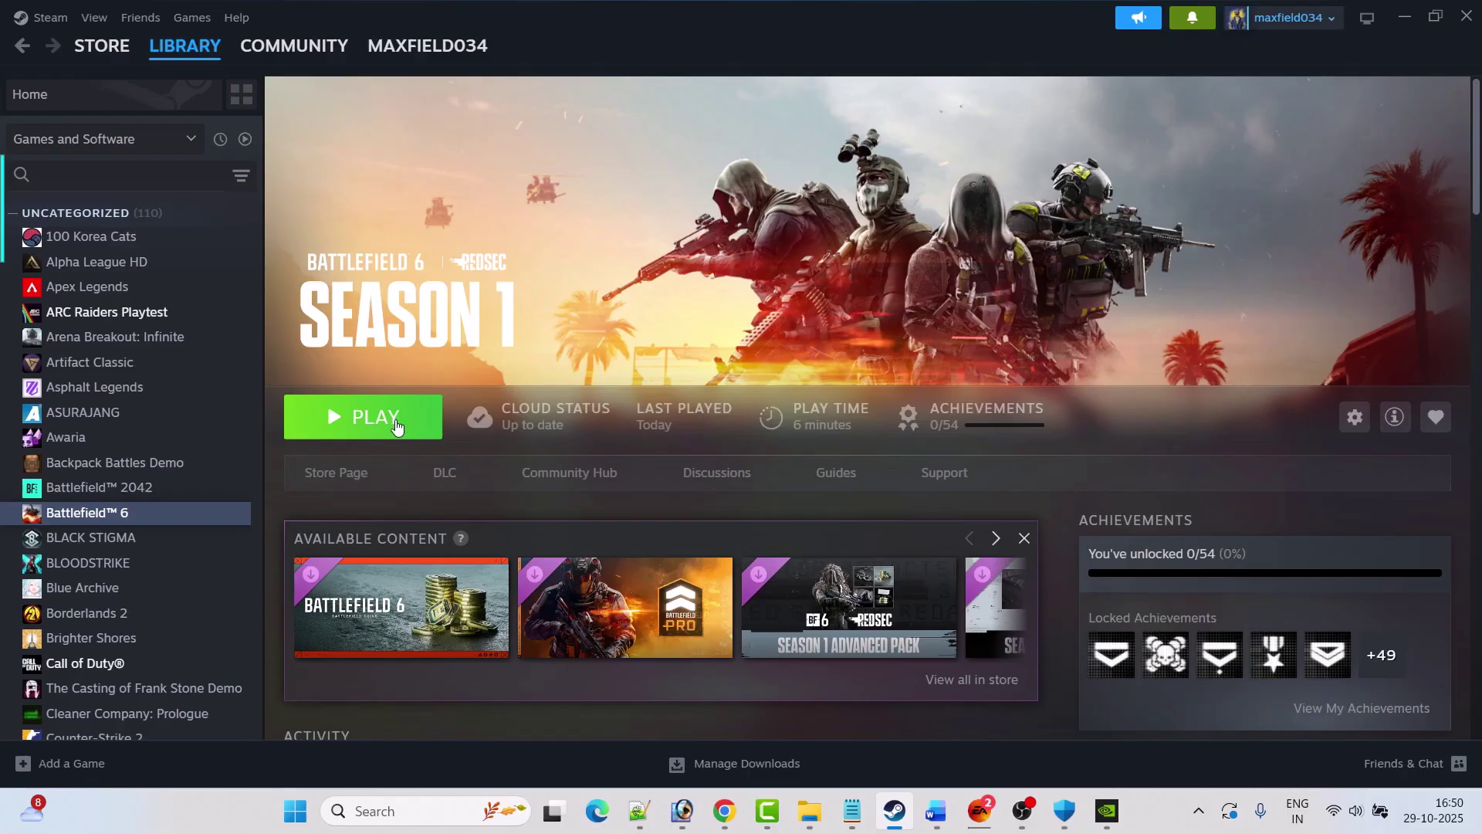
Go to Fix 6 in the Word document, then open Device Manager from Windows and expand Display adapters
key(alt+Tab)
scroll(735, 444, down, 2)
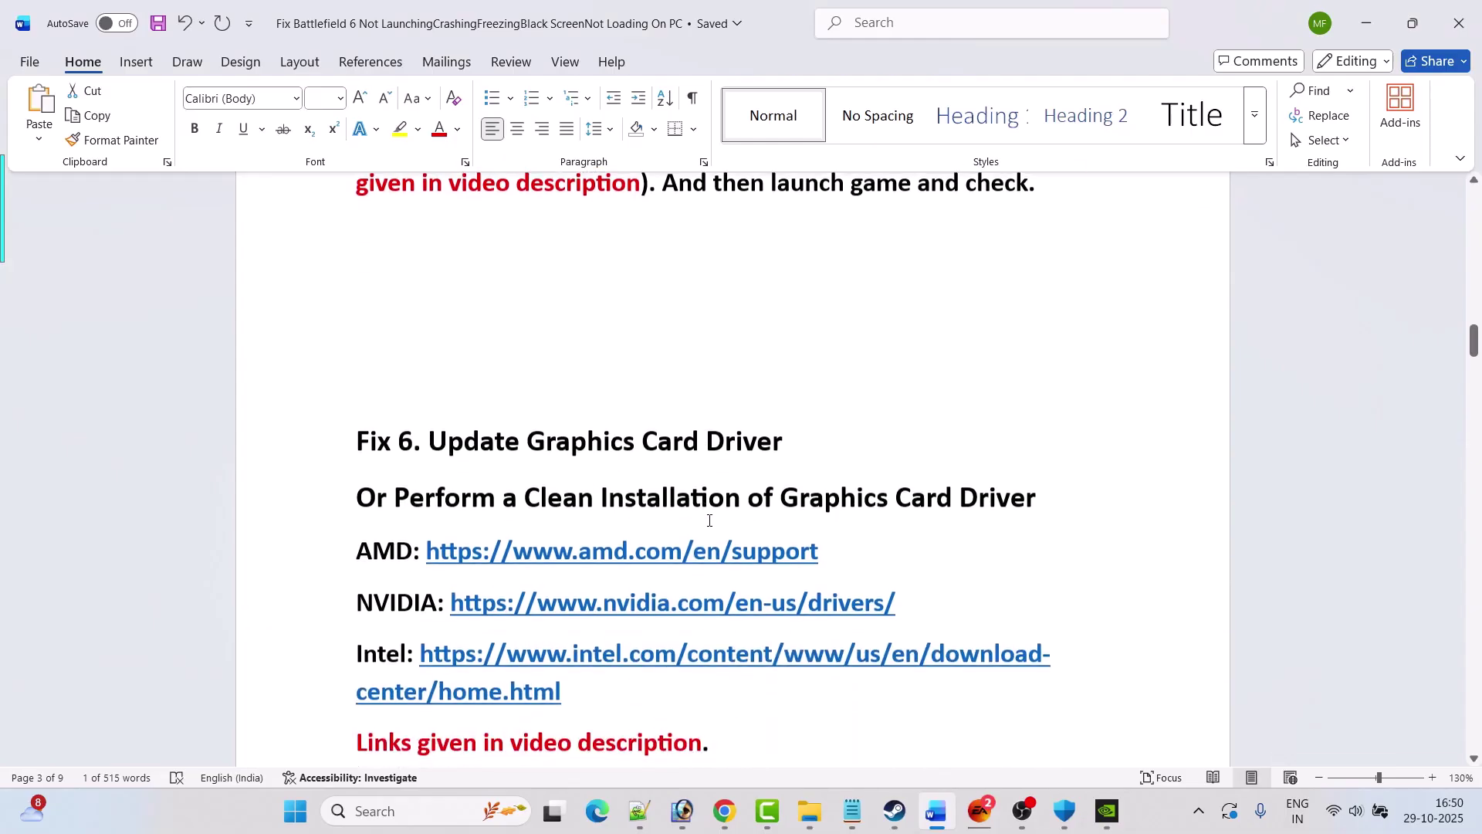
click(414, 817)
text(device)
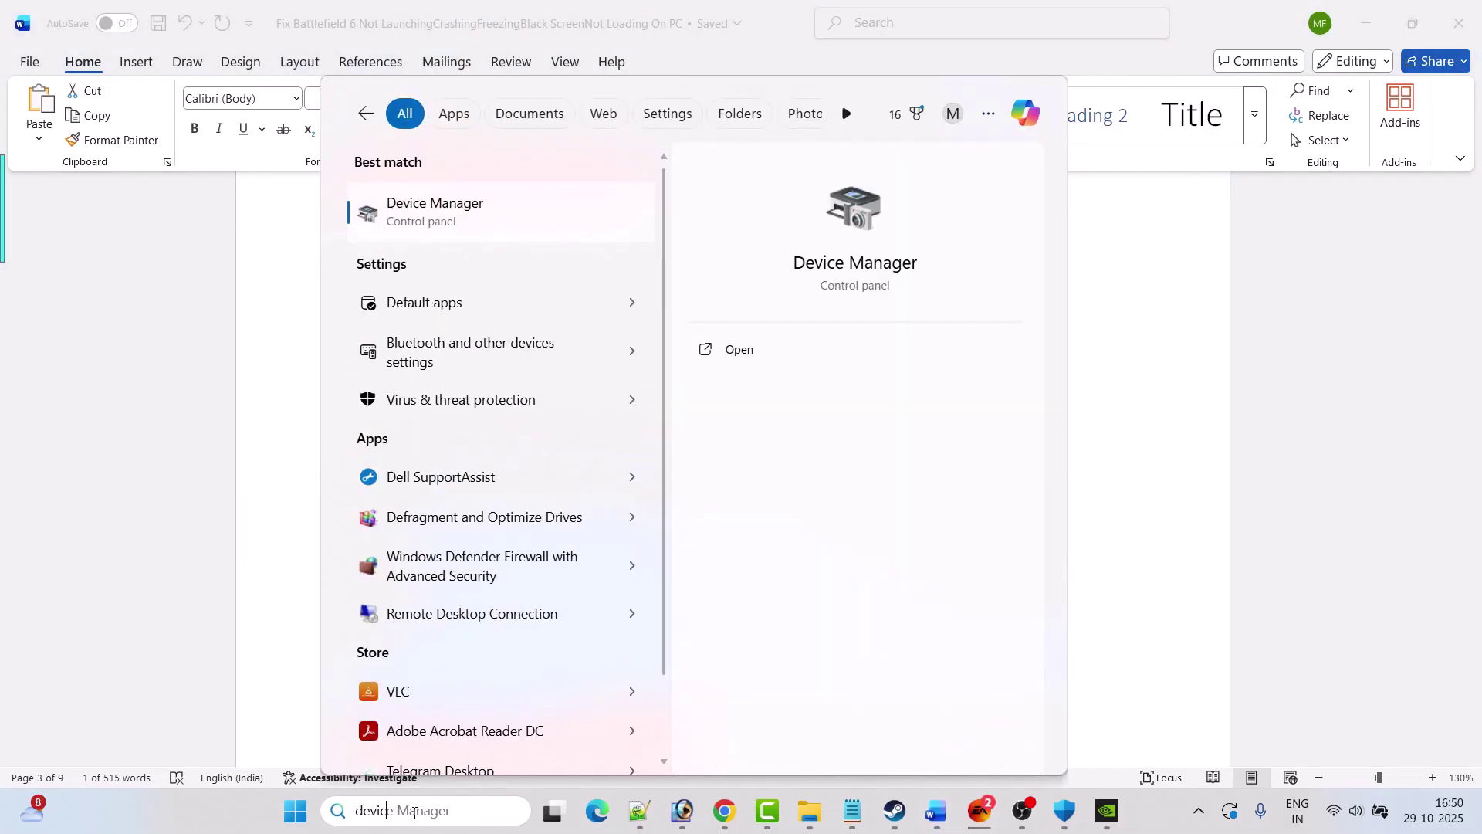
click(778, 353)
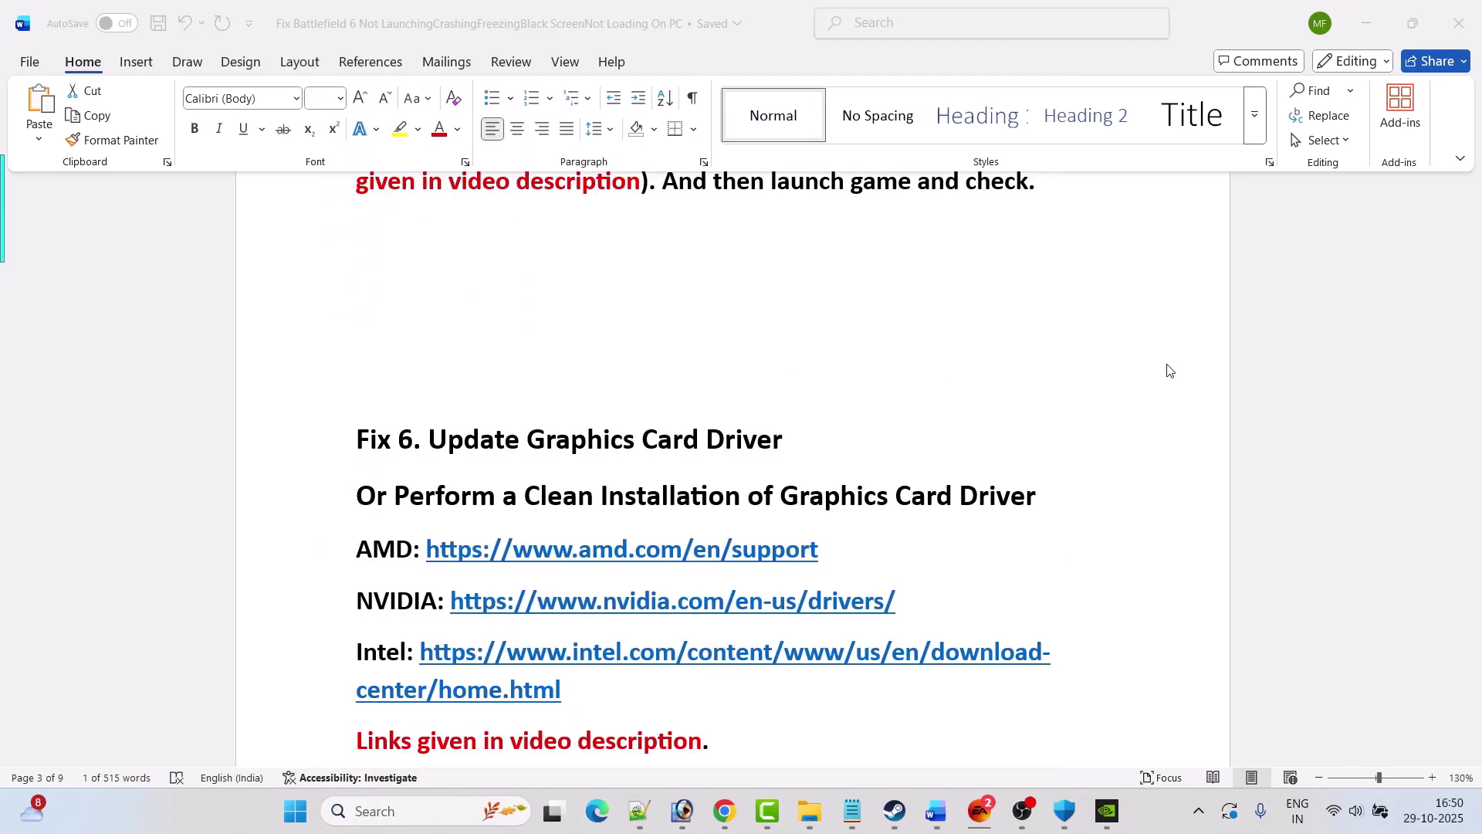
click(107, 290)
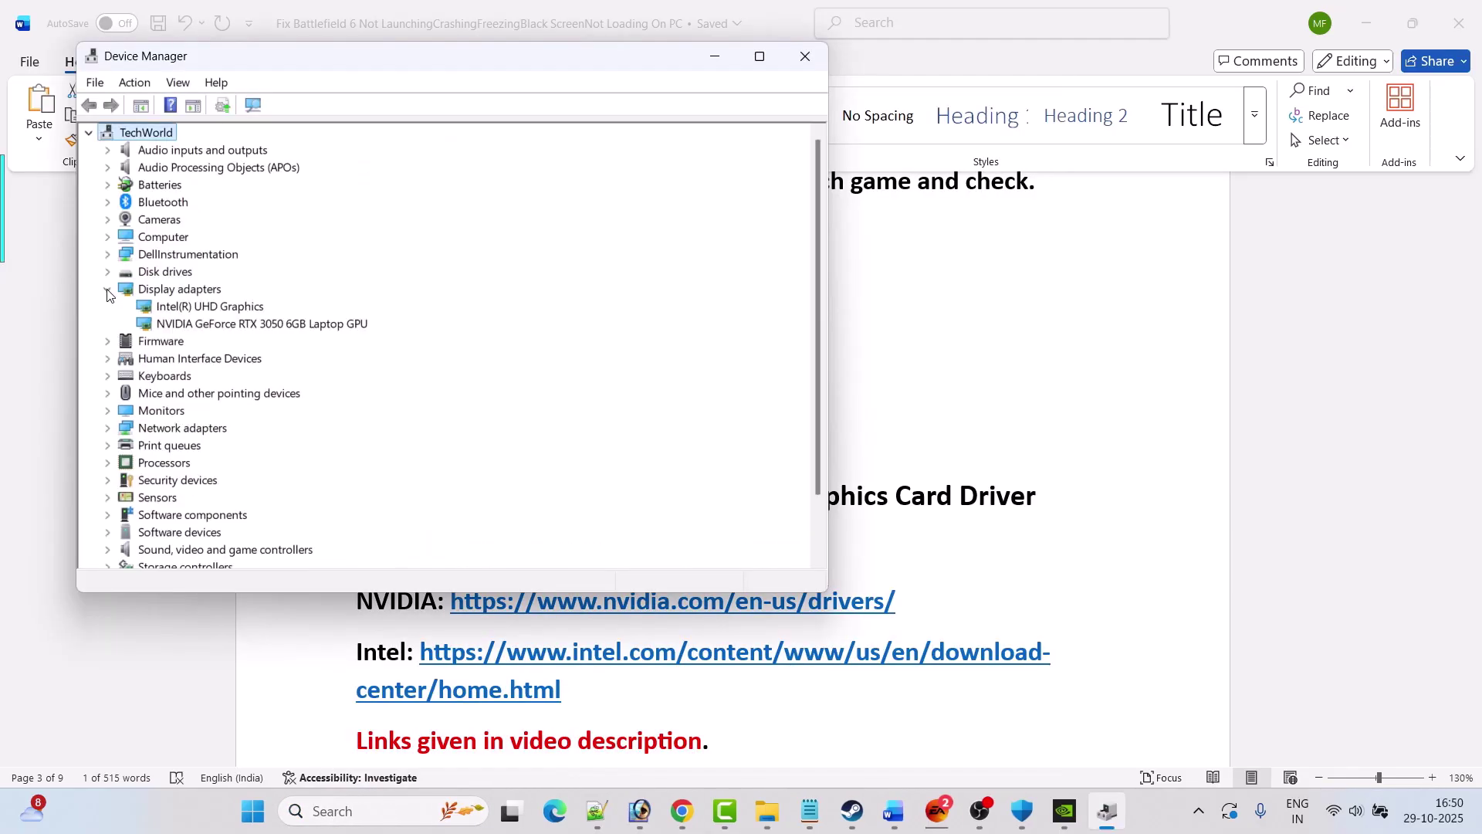
Search automatically for an updated driver for the NVIDIA GeForce RTX 3050 6GB Laptop GPU, then close Device Manager
click(259, 326)
right_click(271, 324)
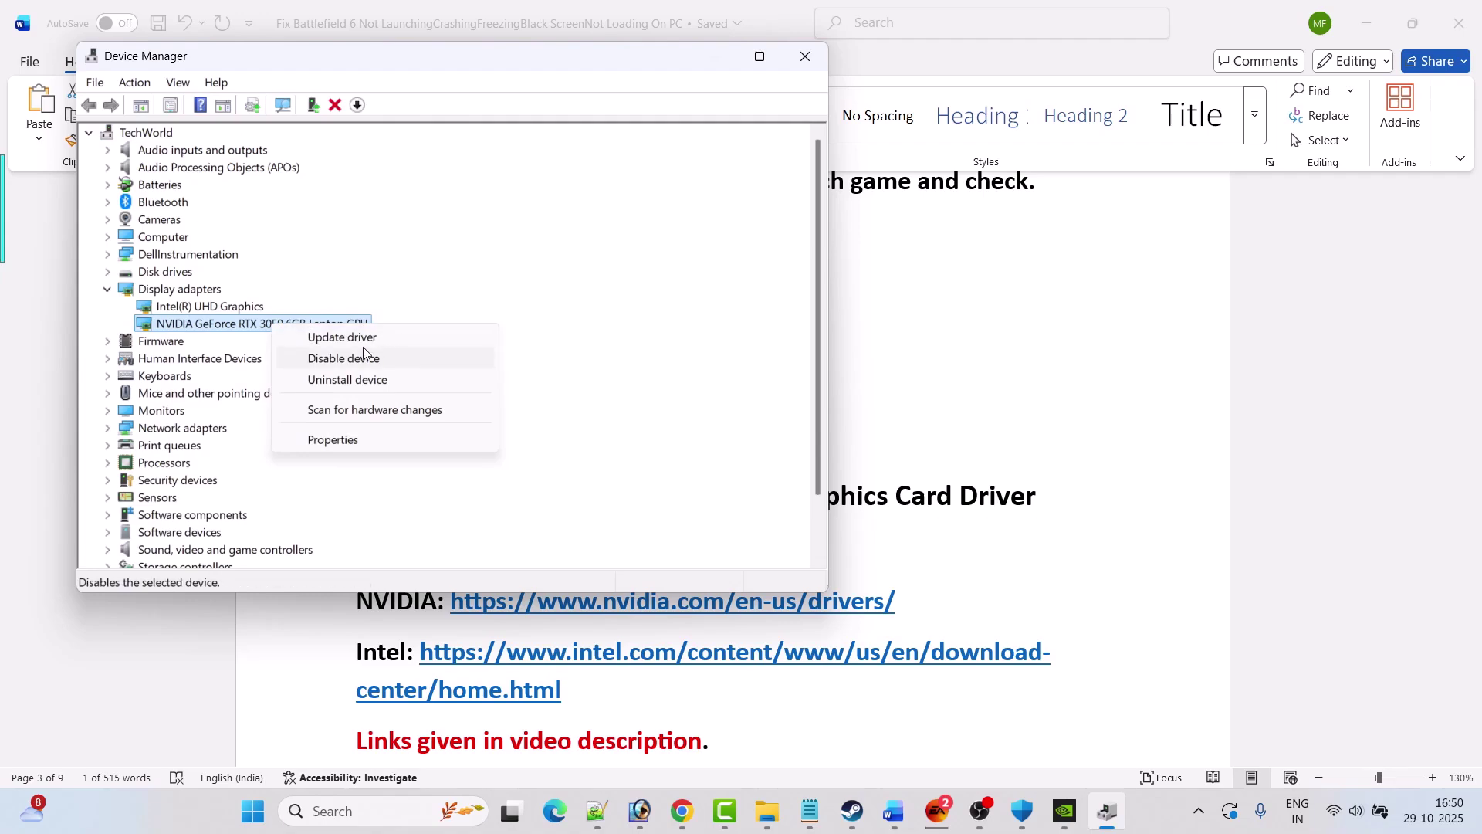
click(390, 340)
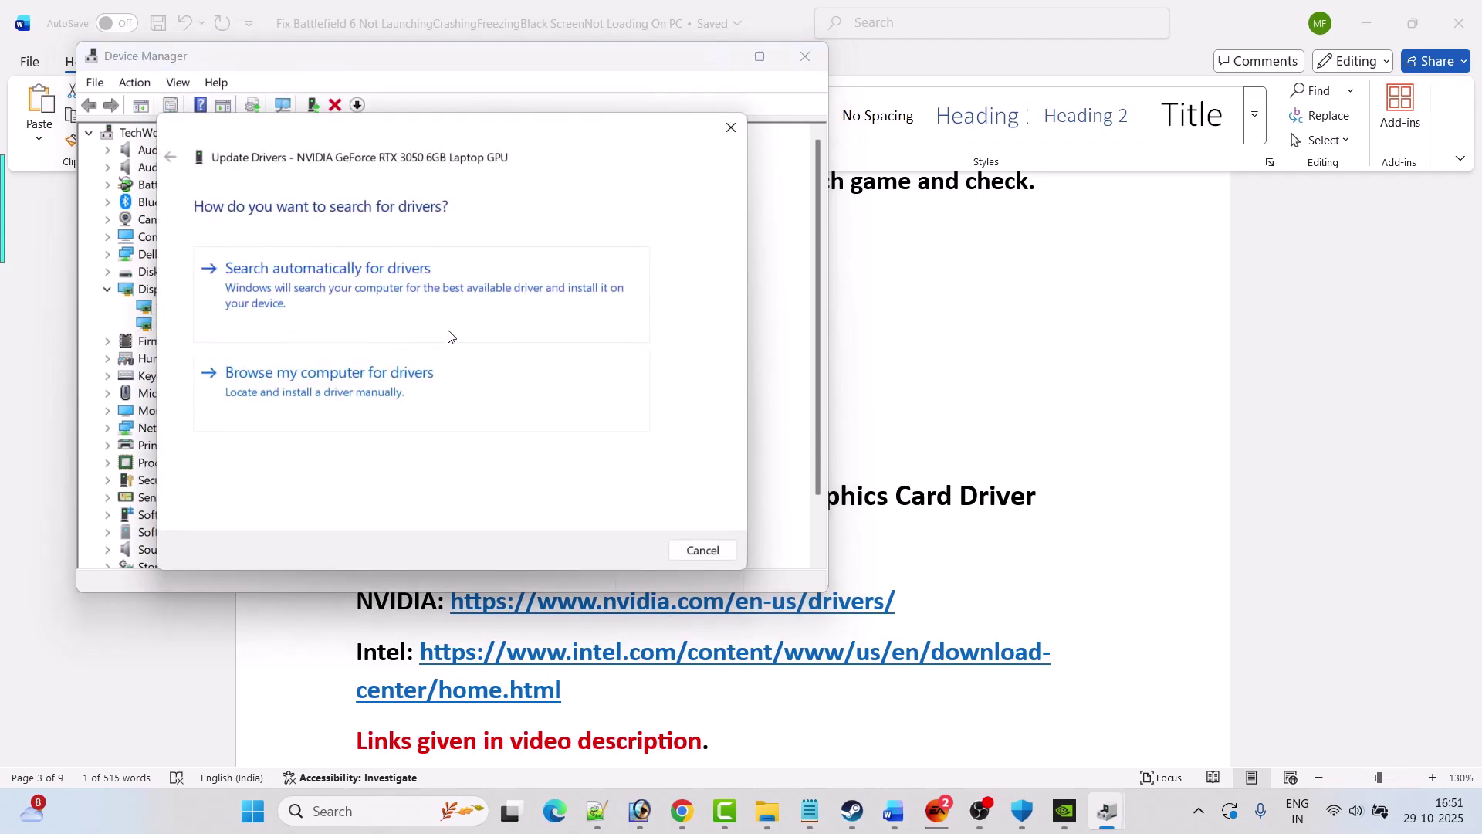
click(403, 292)
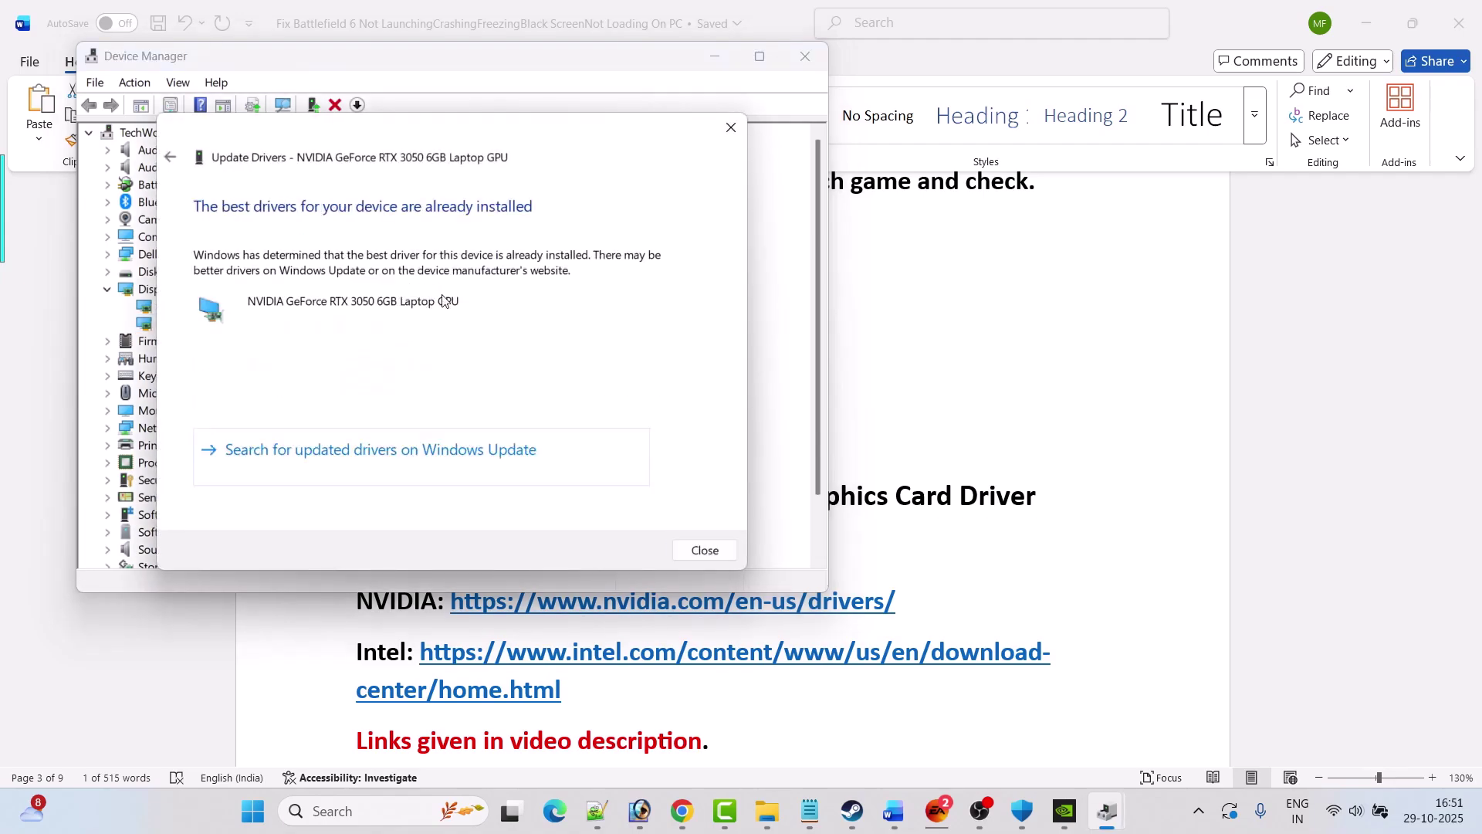
click(730, 127)
click(804, 56)
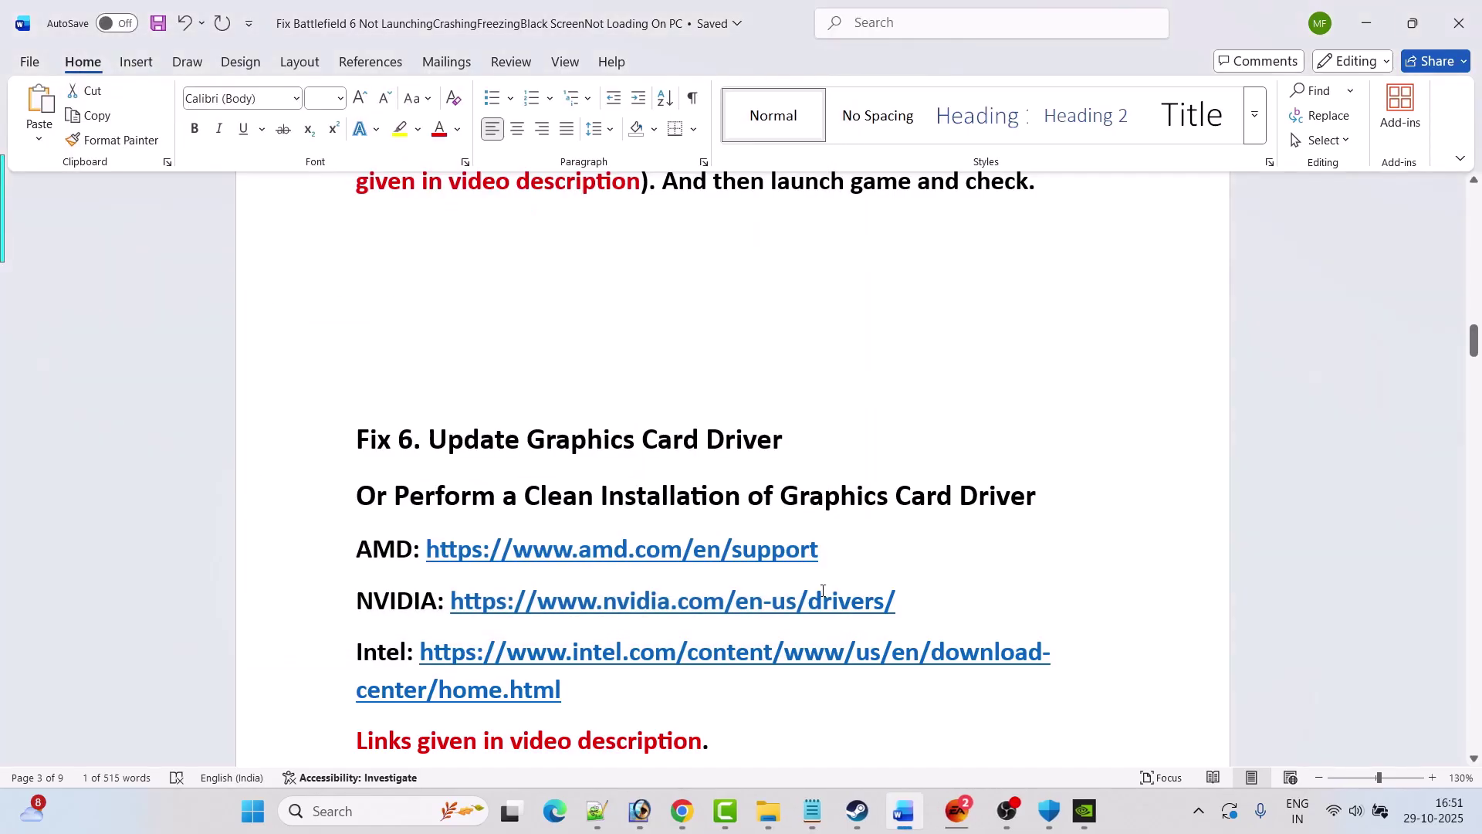
Check Battlefield 6's page in Steam, then read Fix 6 in Word on clean driver installation and the AMD, NVIDIA and Intel links
click(894, 810)
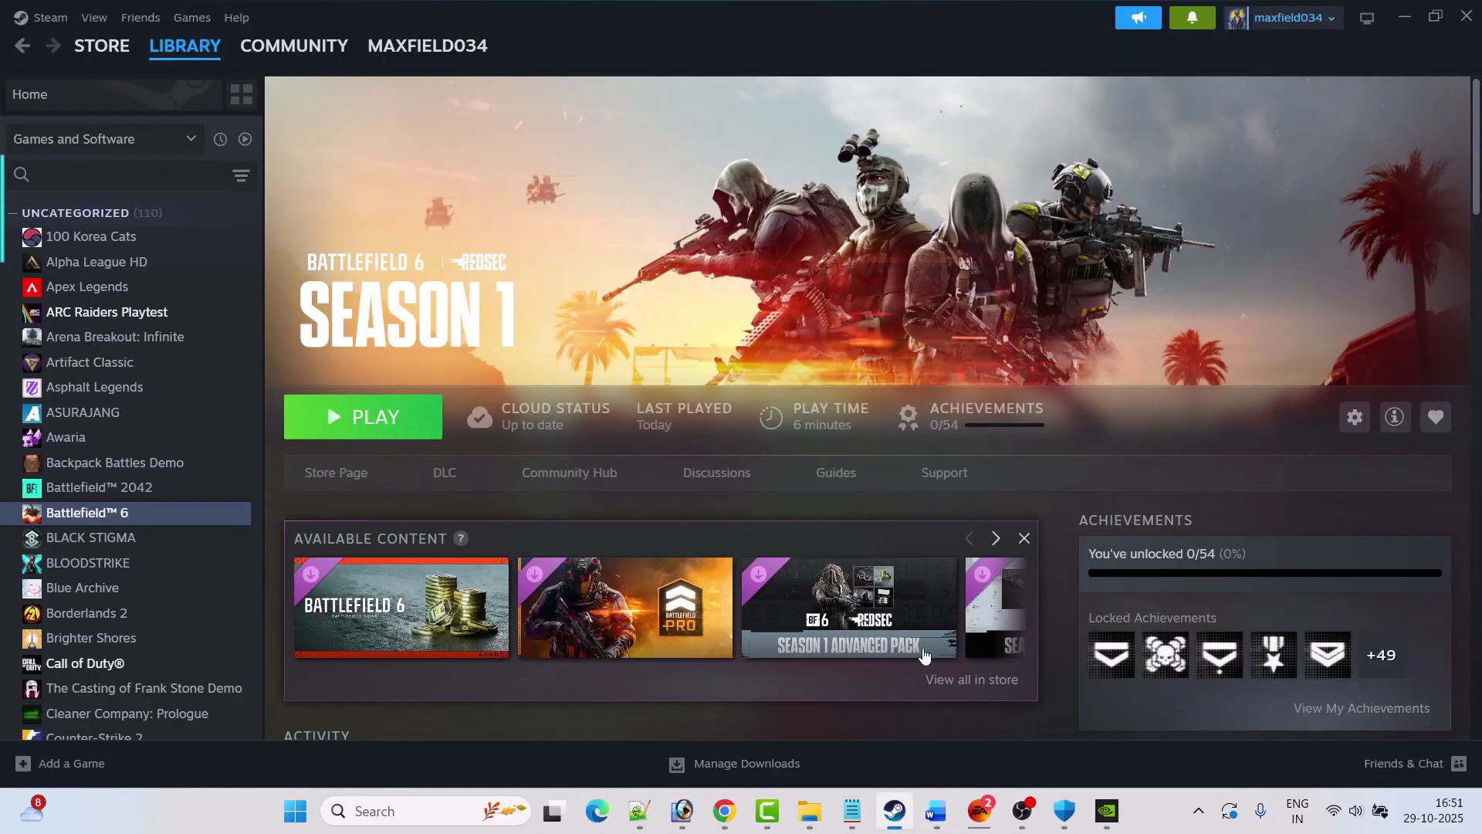
key(alt+Tab)
scroll(484, 453, down, 1)
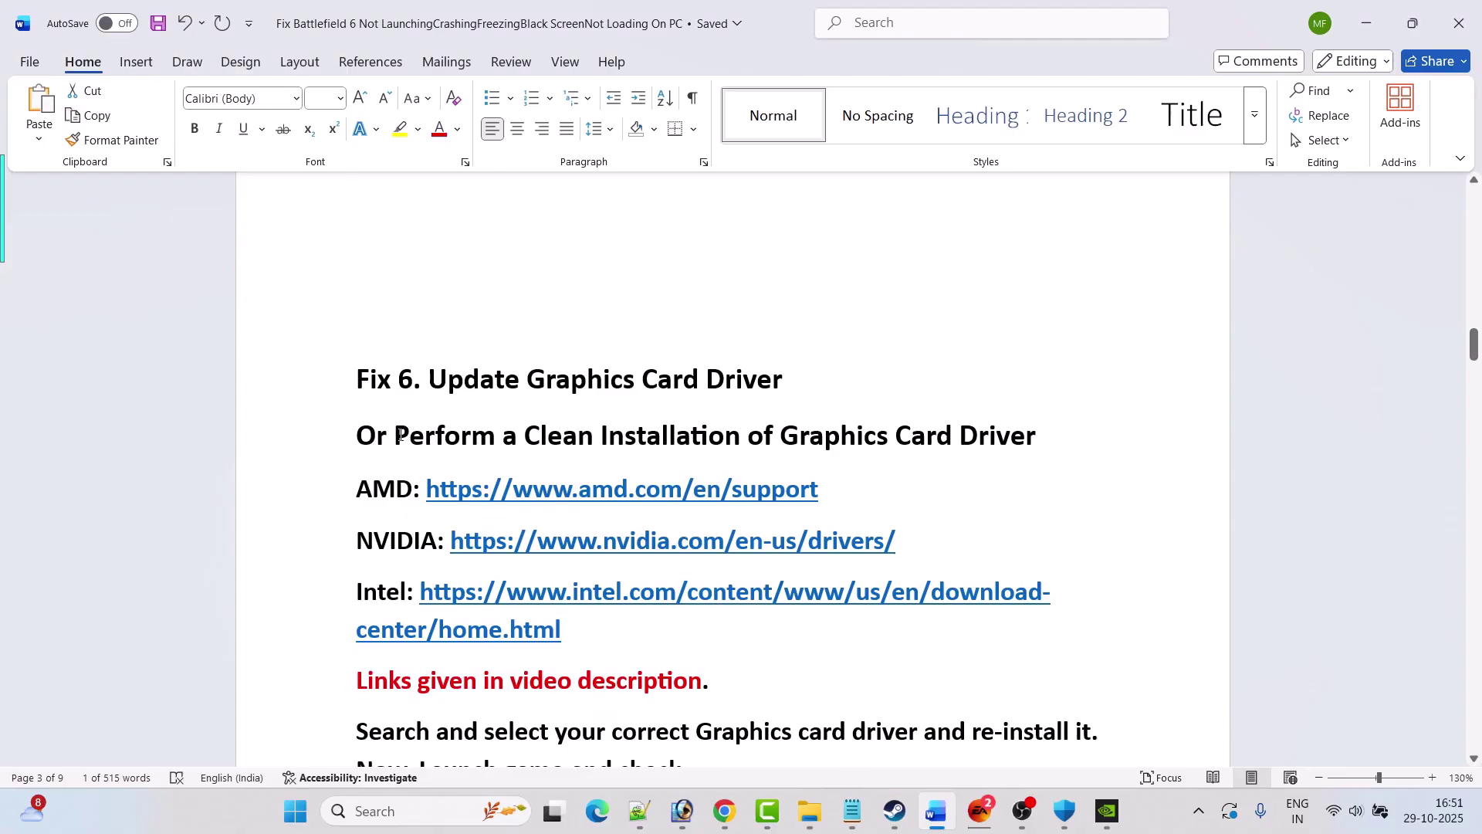
drag(399, 436, 1036, 436)
scroll(1039, 485, down, 1)
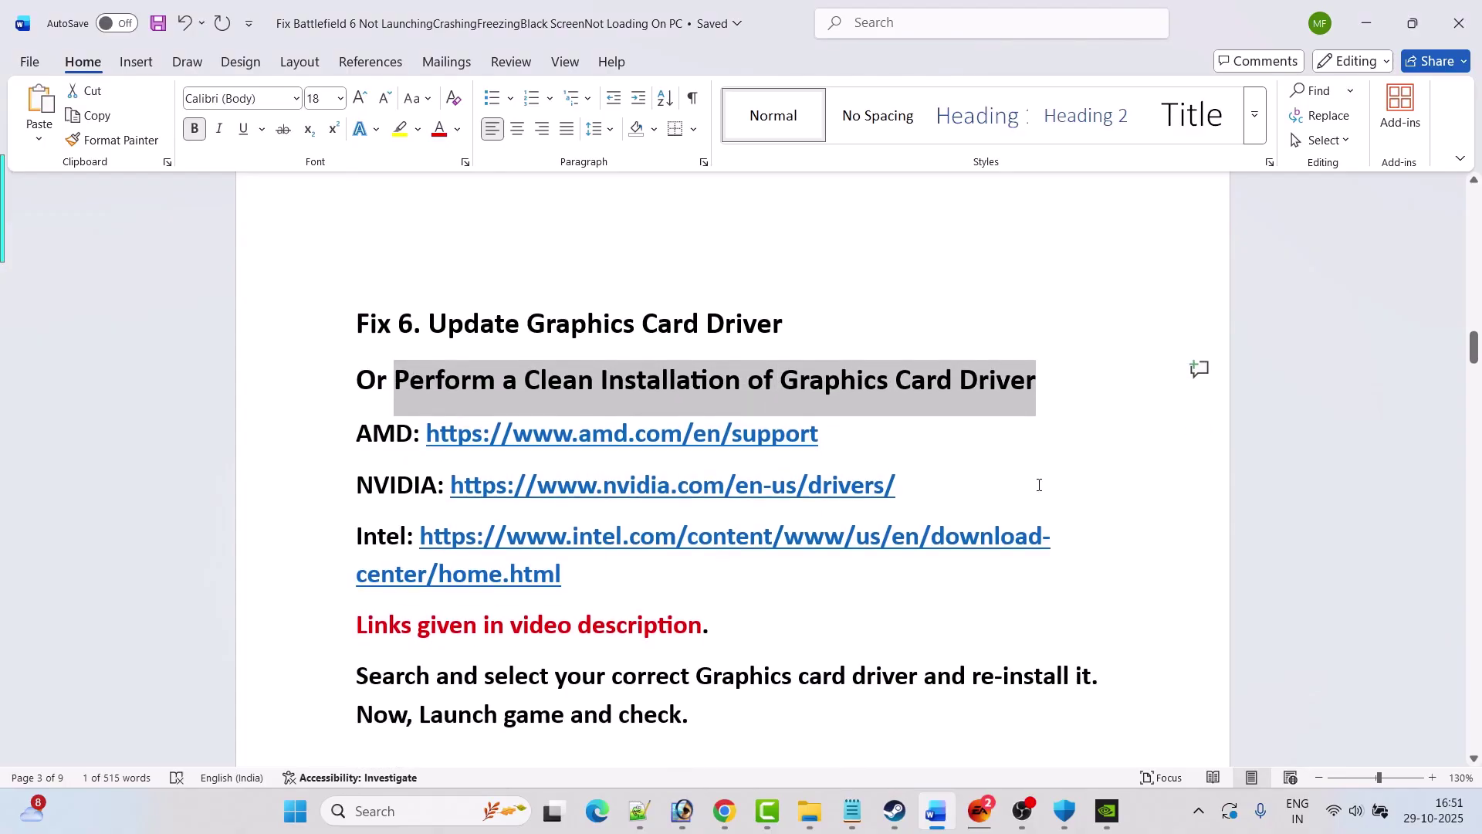
click(398, 437)
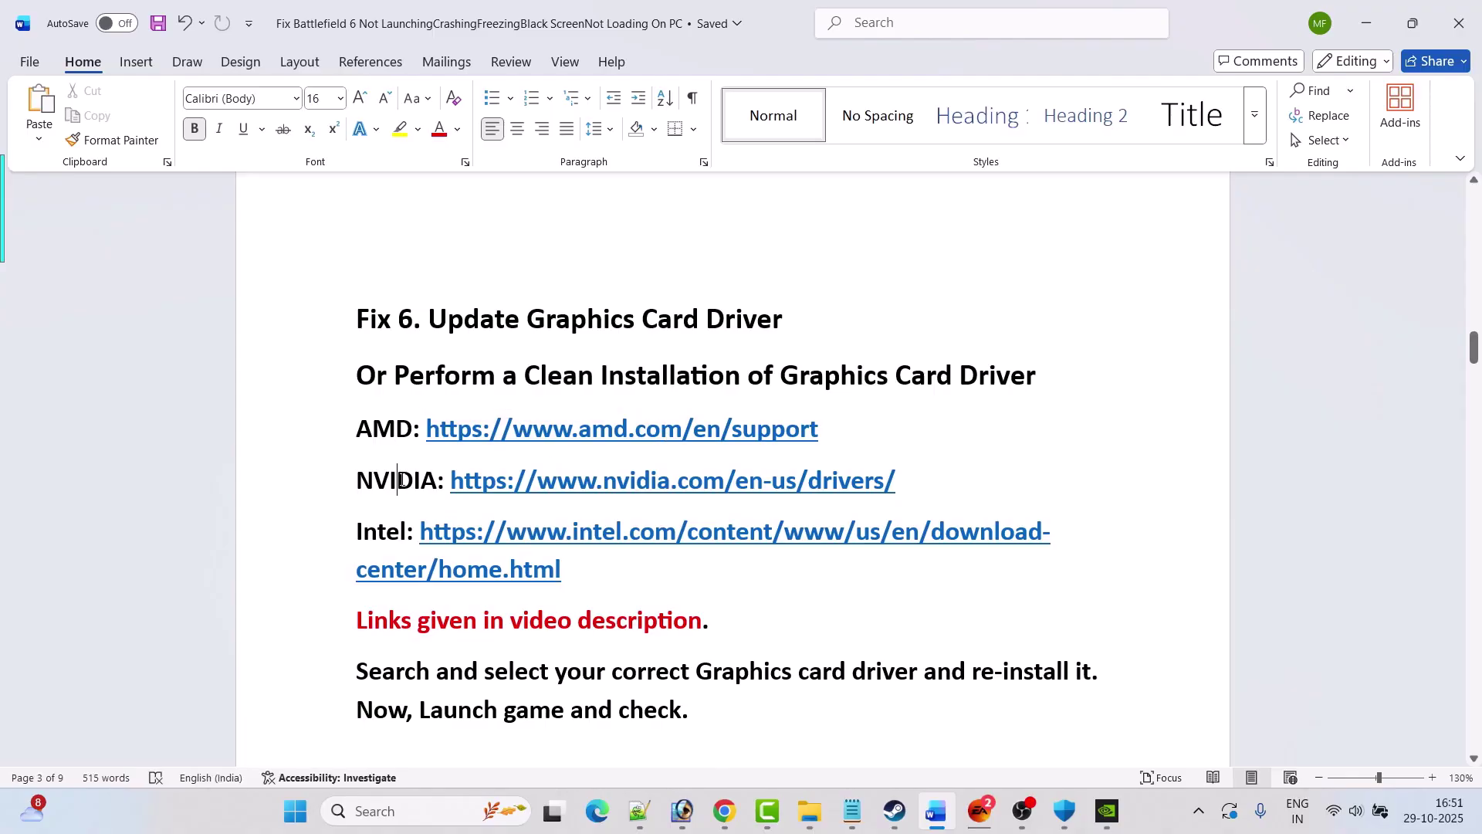
scroll(412, 472, down, 1)
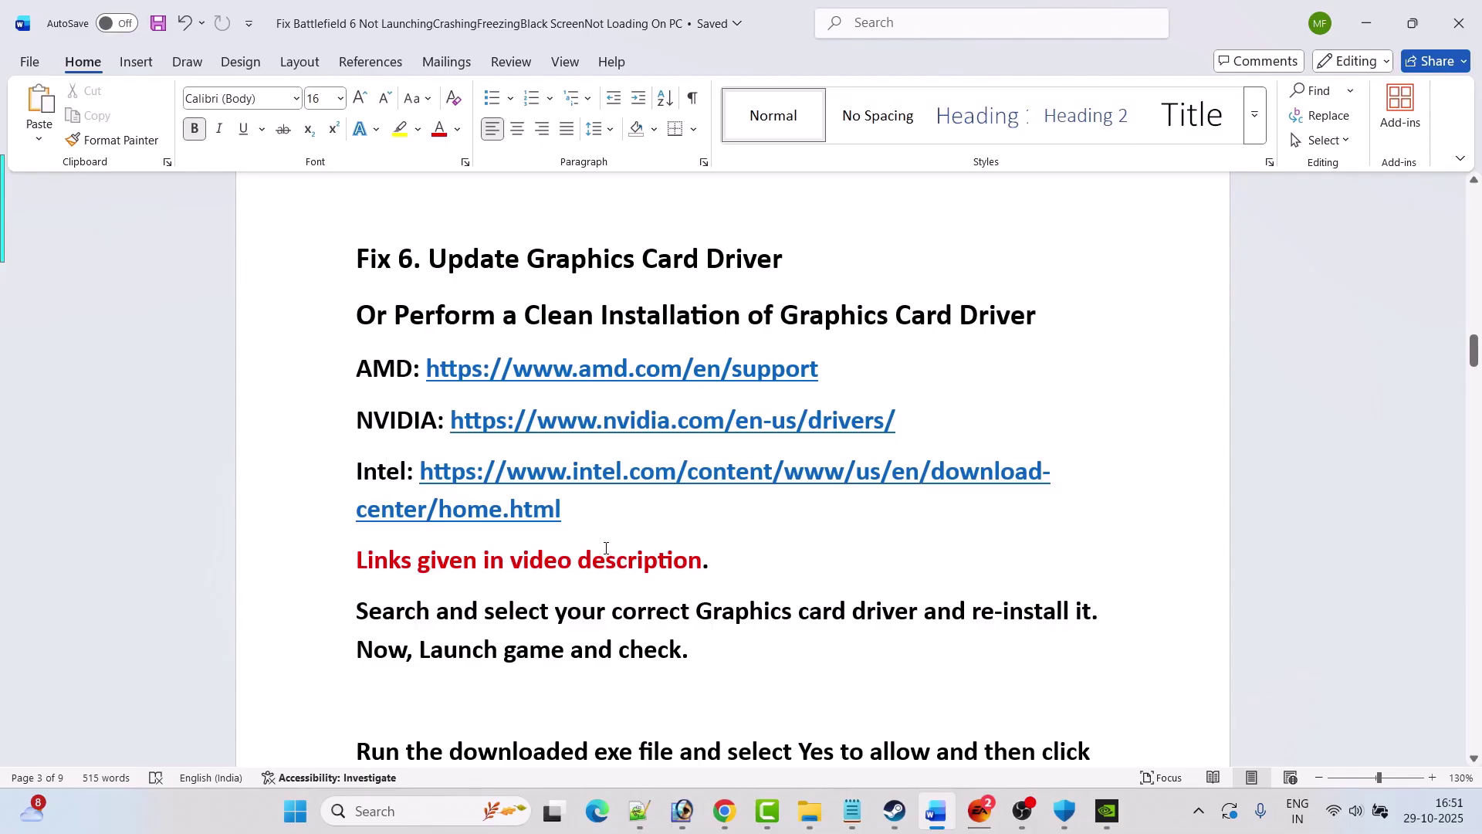
scroll(606, 548, down, 1)
click(655, 410)
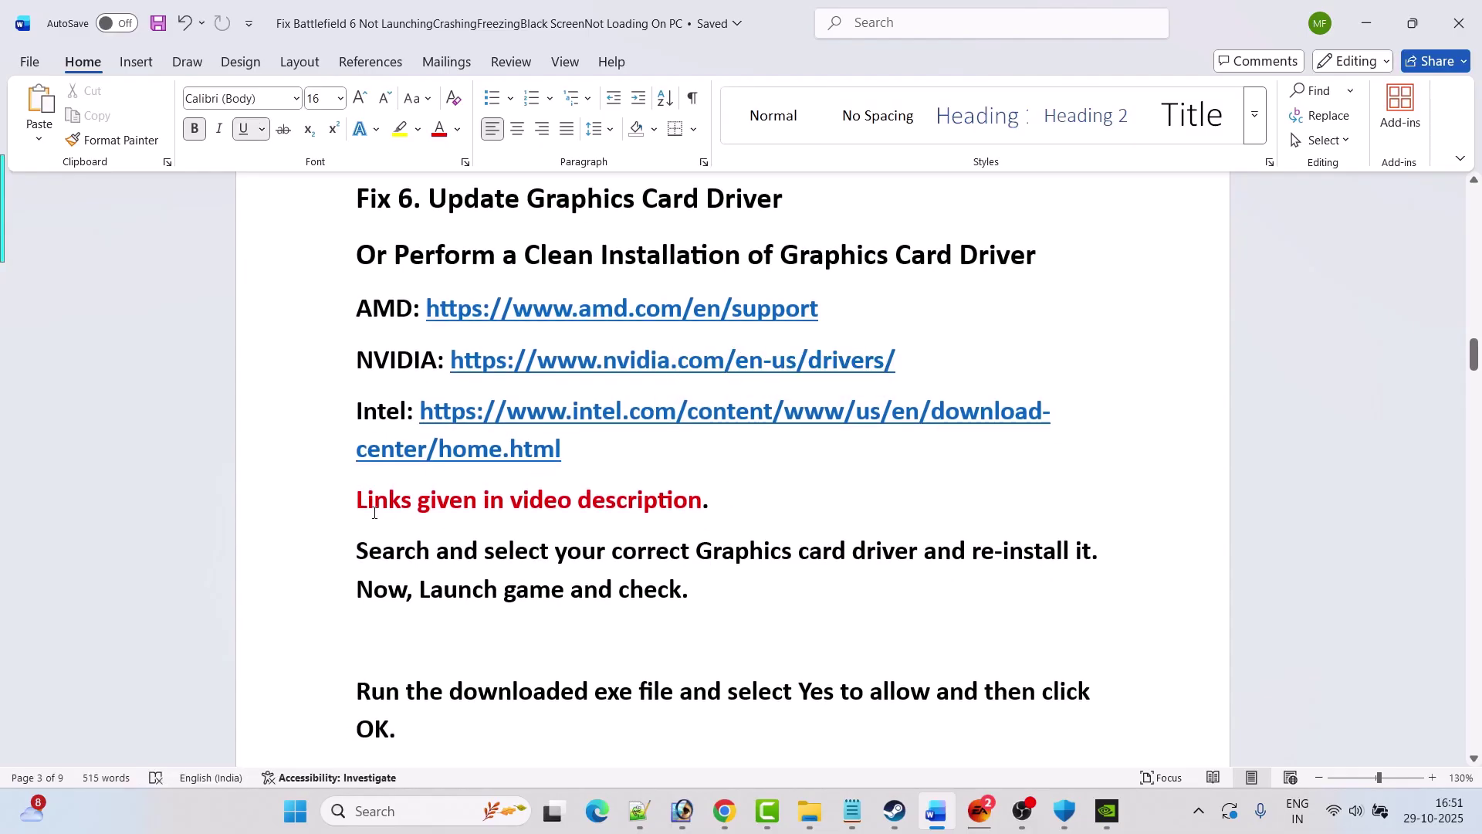
drag(357, 504, 701, 502)
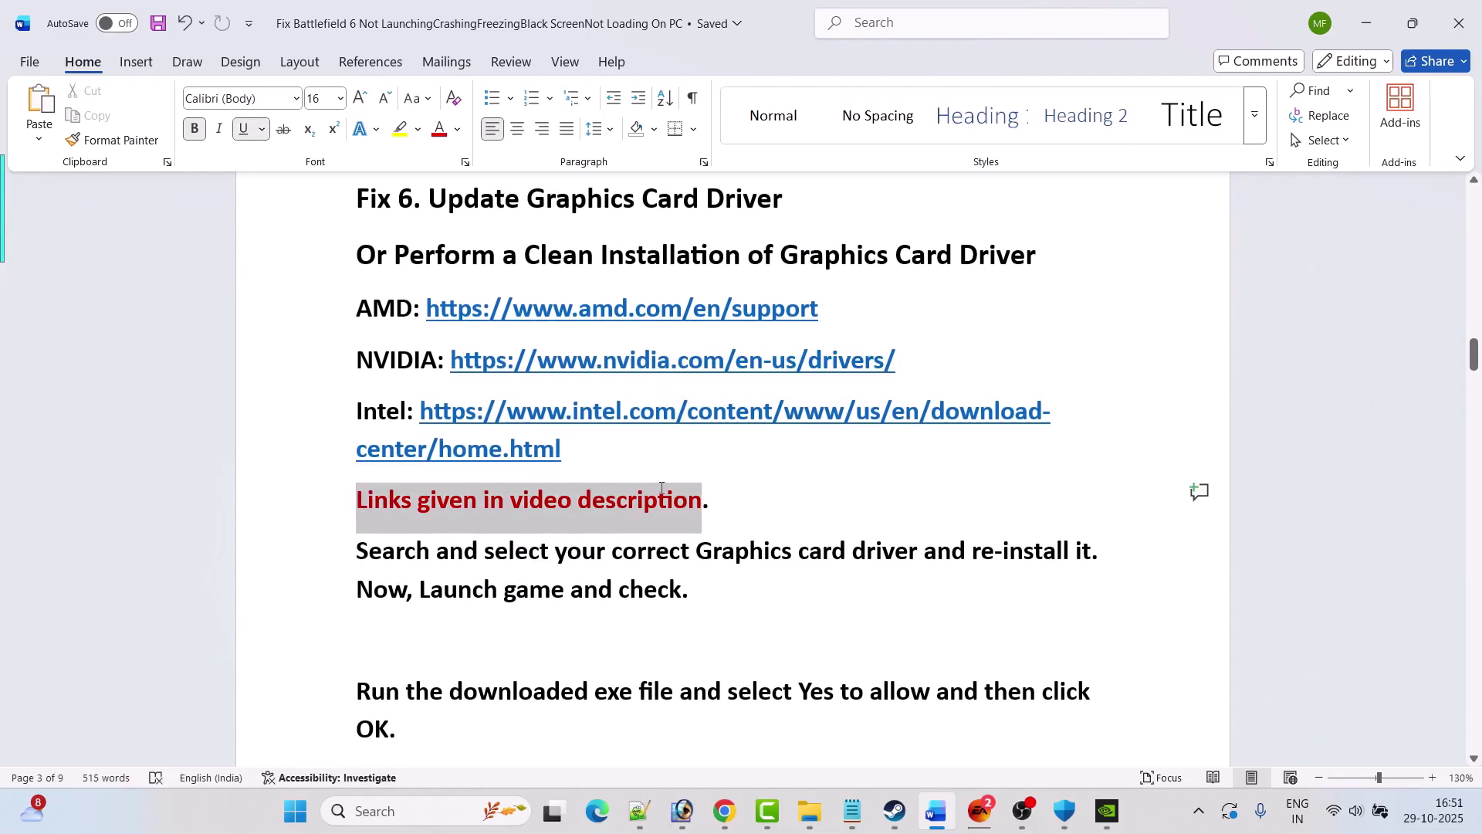
click(649, 567)
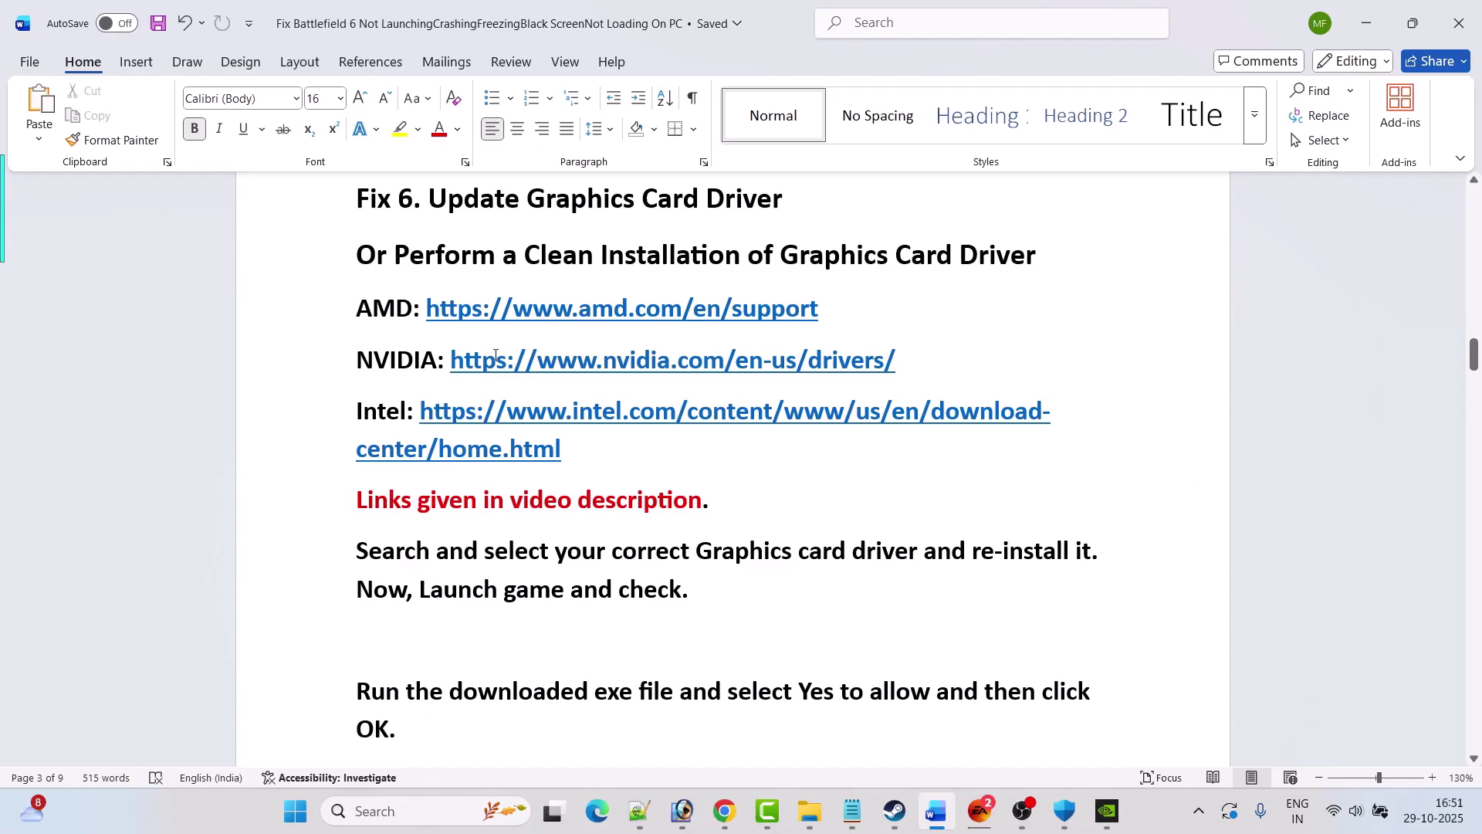
Switch to the NVIDIA drivers page in Chrome and find drivers for the GeForce RTX 3050 on Windows 11 in English (US)
drag(900, 363, 457, 369)
key(alt+Tab)
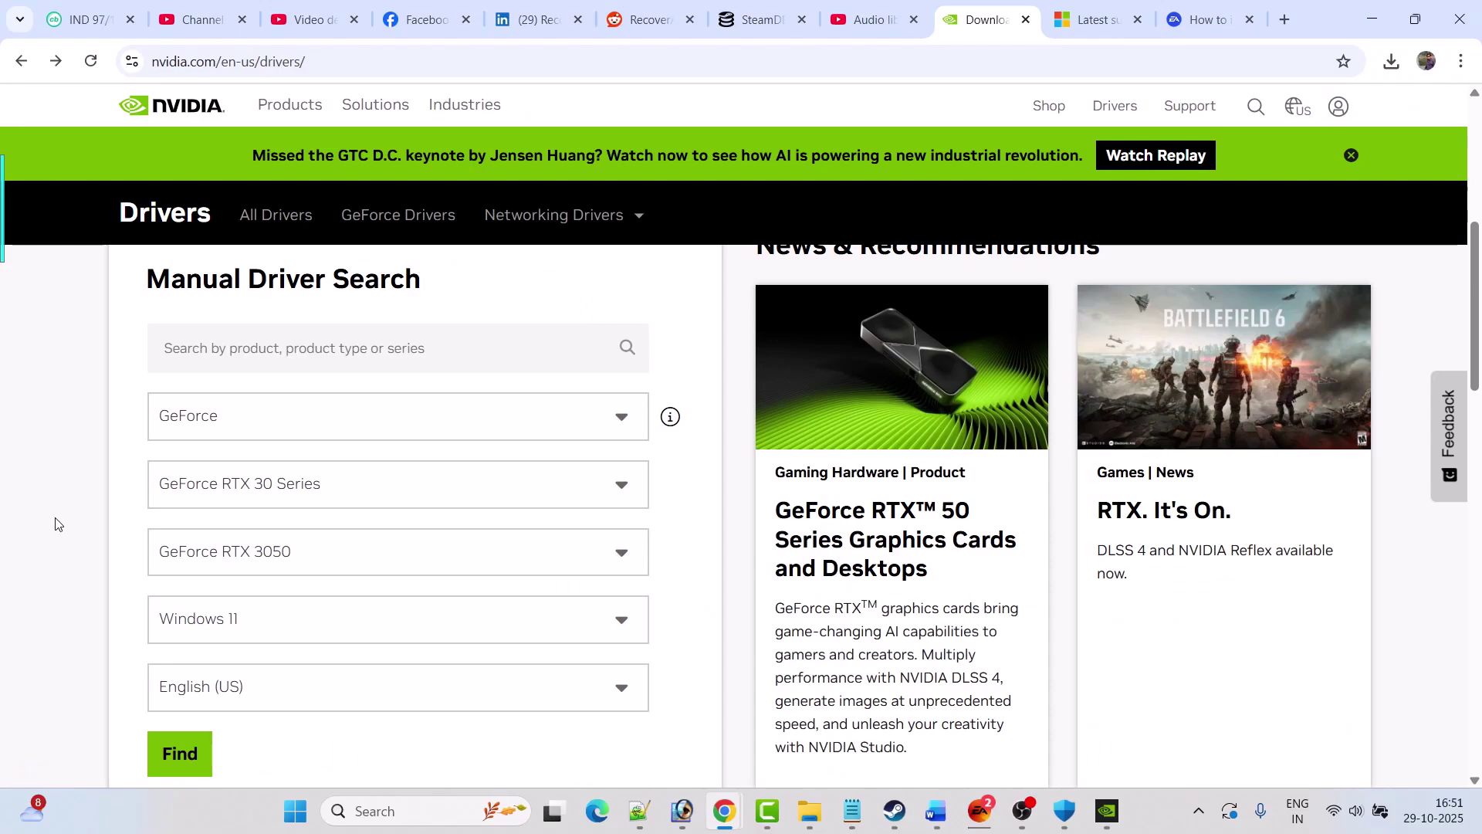
scroll(55, 524, down, 1)
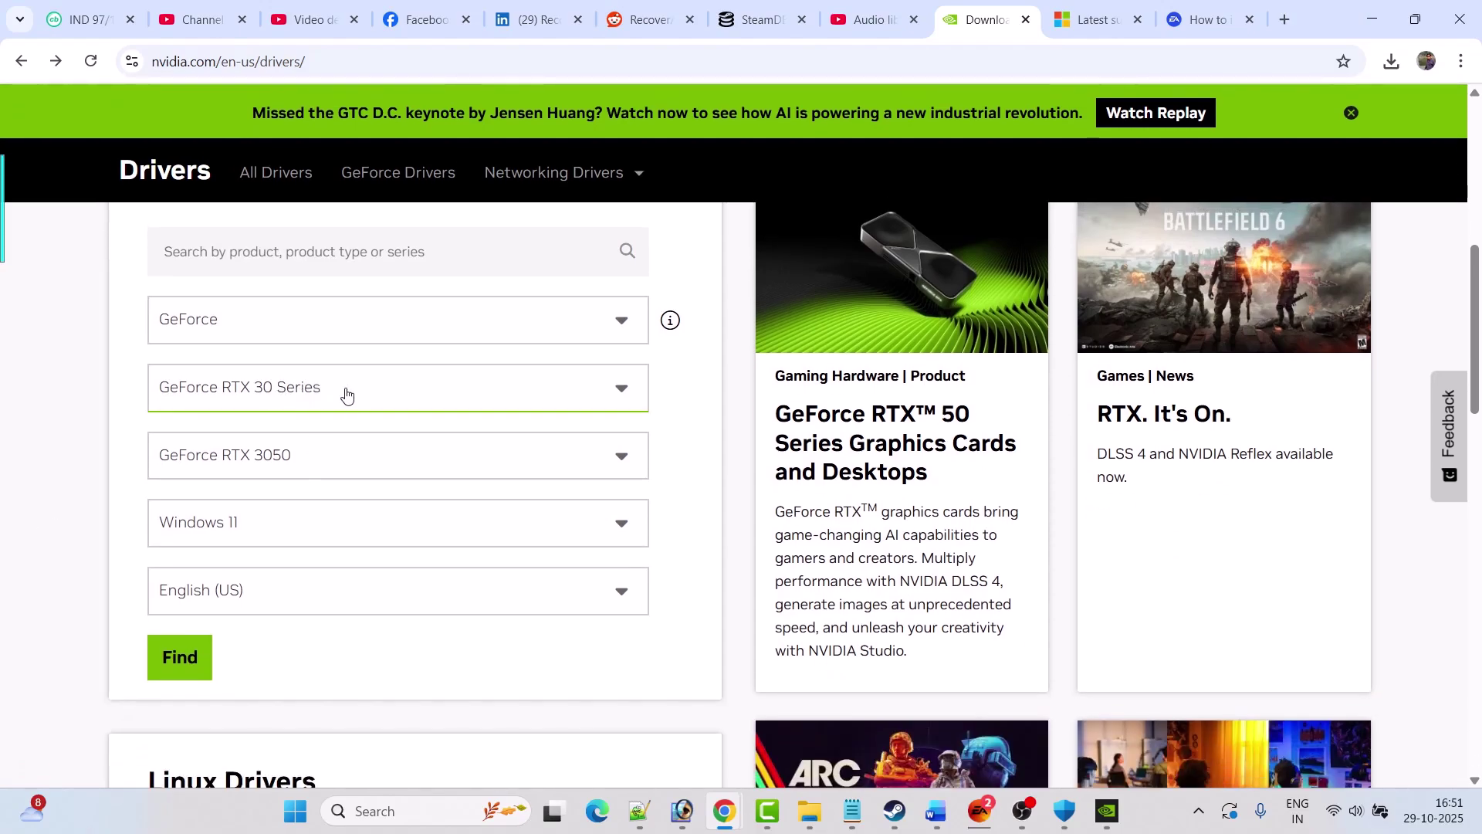
click(189, 657)
scroll(90, 533, down, 3)
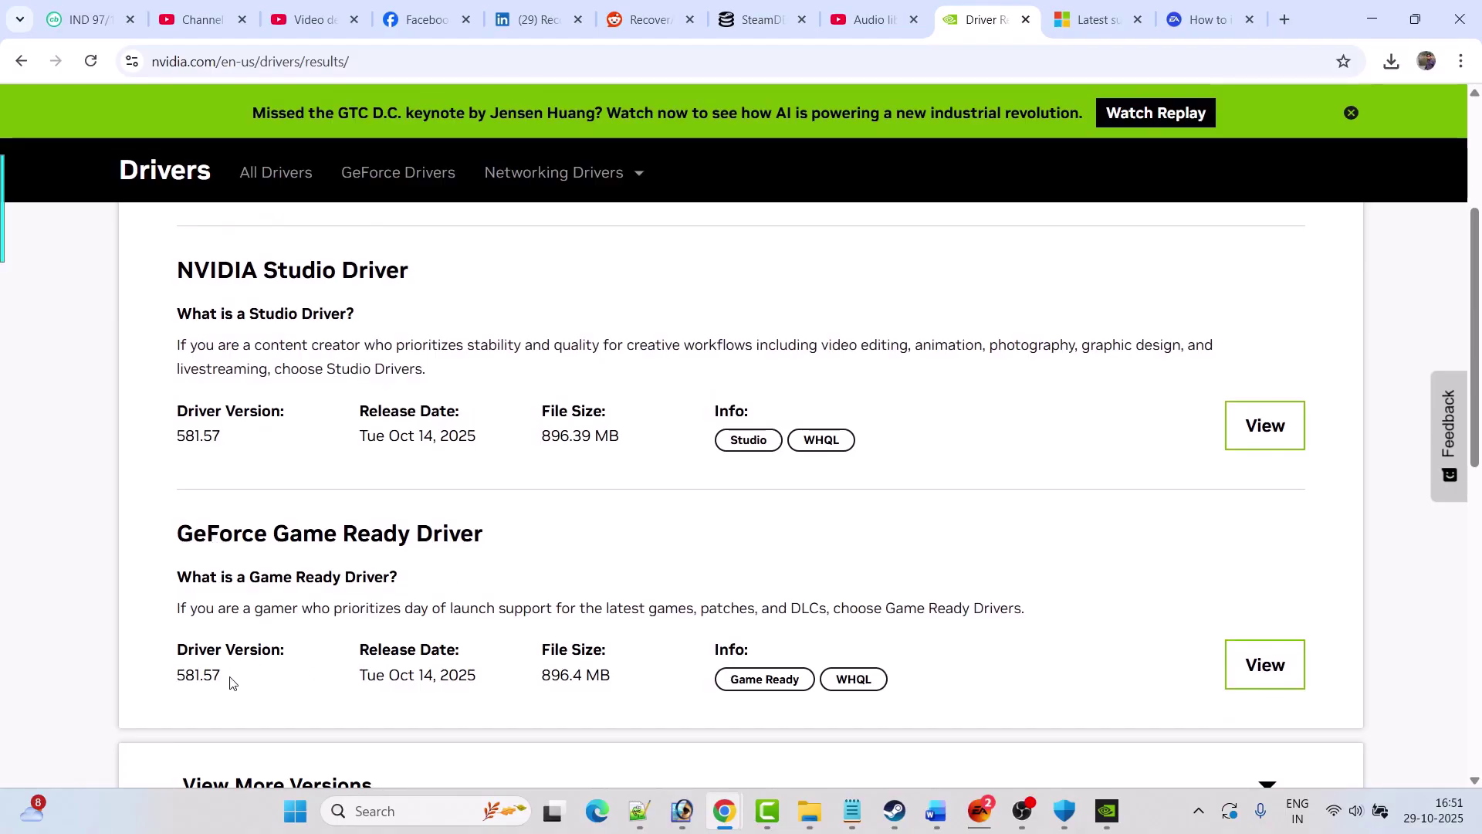
Open the GeForce Game Ready Driver 581.57 entry, download the driver and return to the Word document
drag(231, 682, 178, 677)
click(795, 634)
click(1265, 665)
click(272, 718)
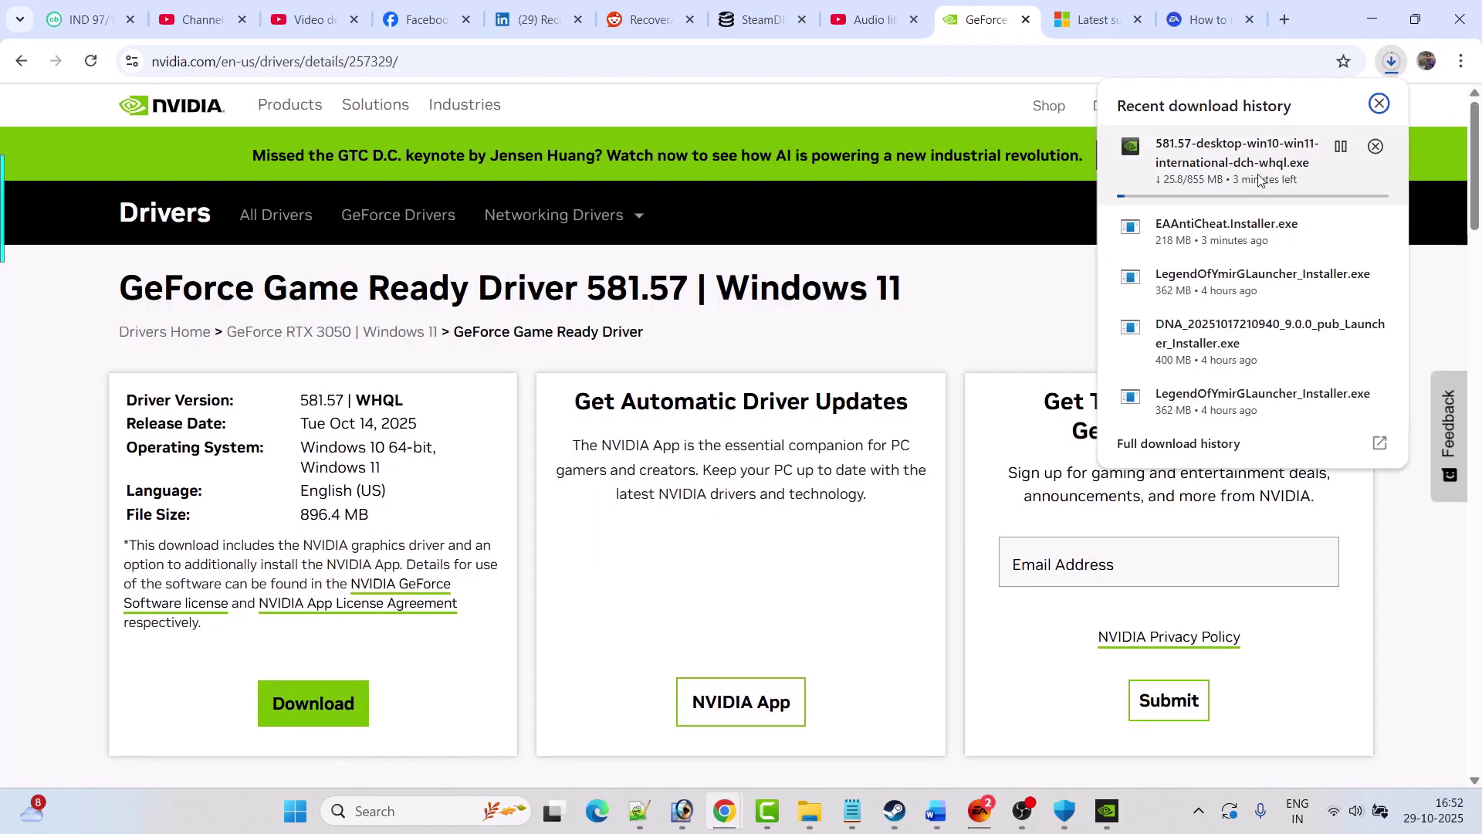
key(alt+Tab)
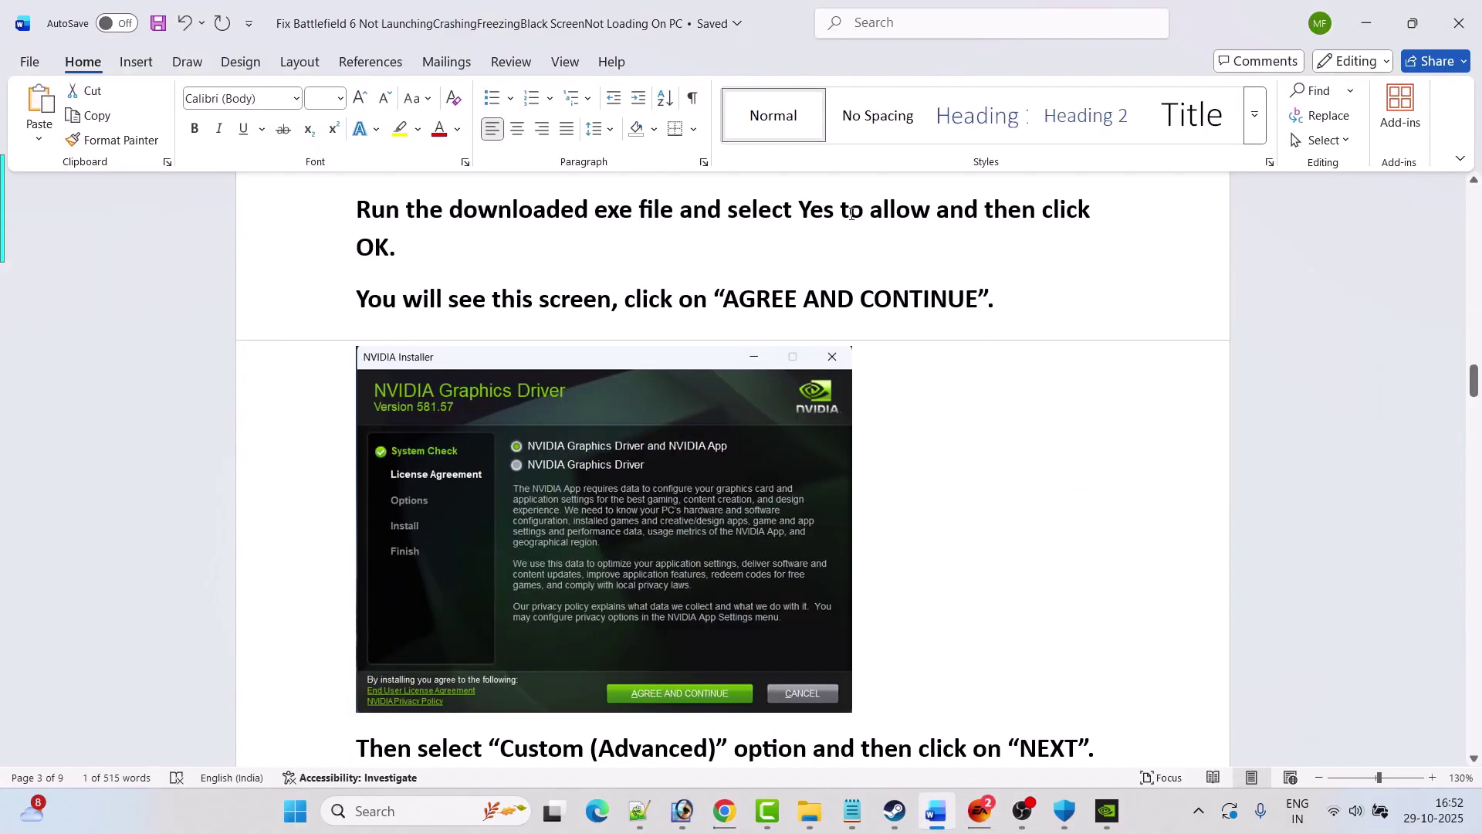
Read the document's NVIDIA installer instructions covering the licence agreement, the Custom (Advanced) option, clean installation and restarting the PC
scroll(483, 266, down, 2)
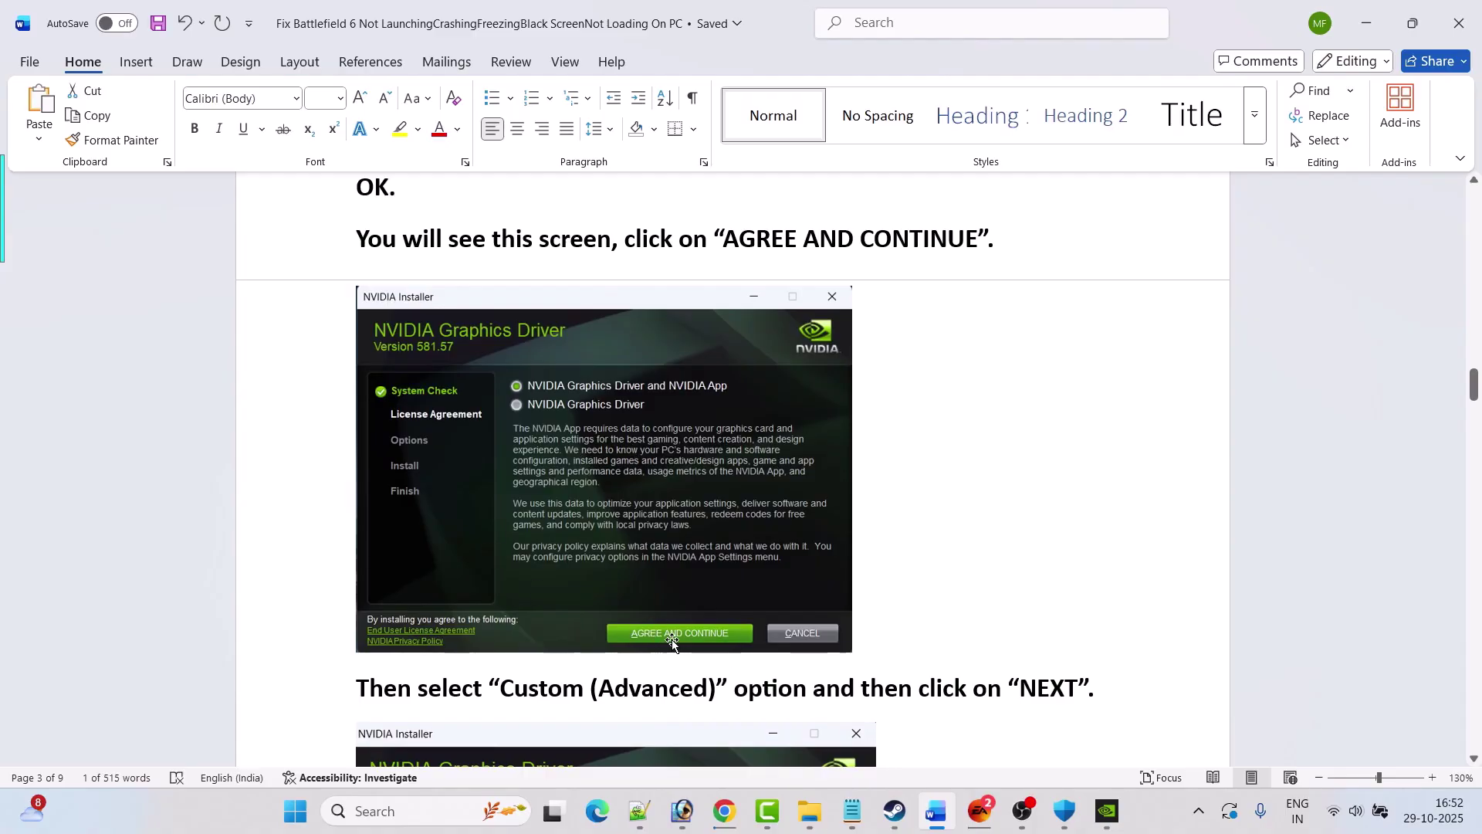
scroll(714, 634, down, 5)
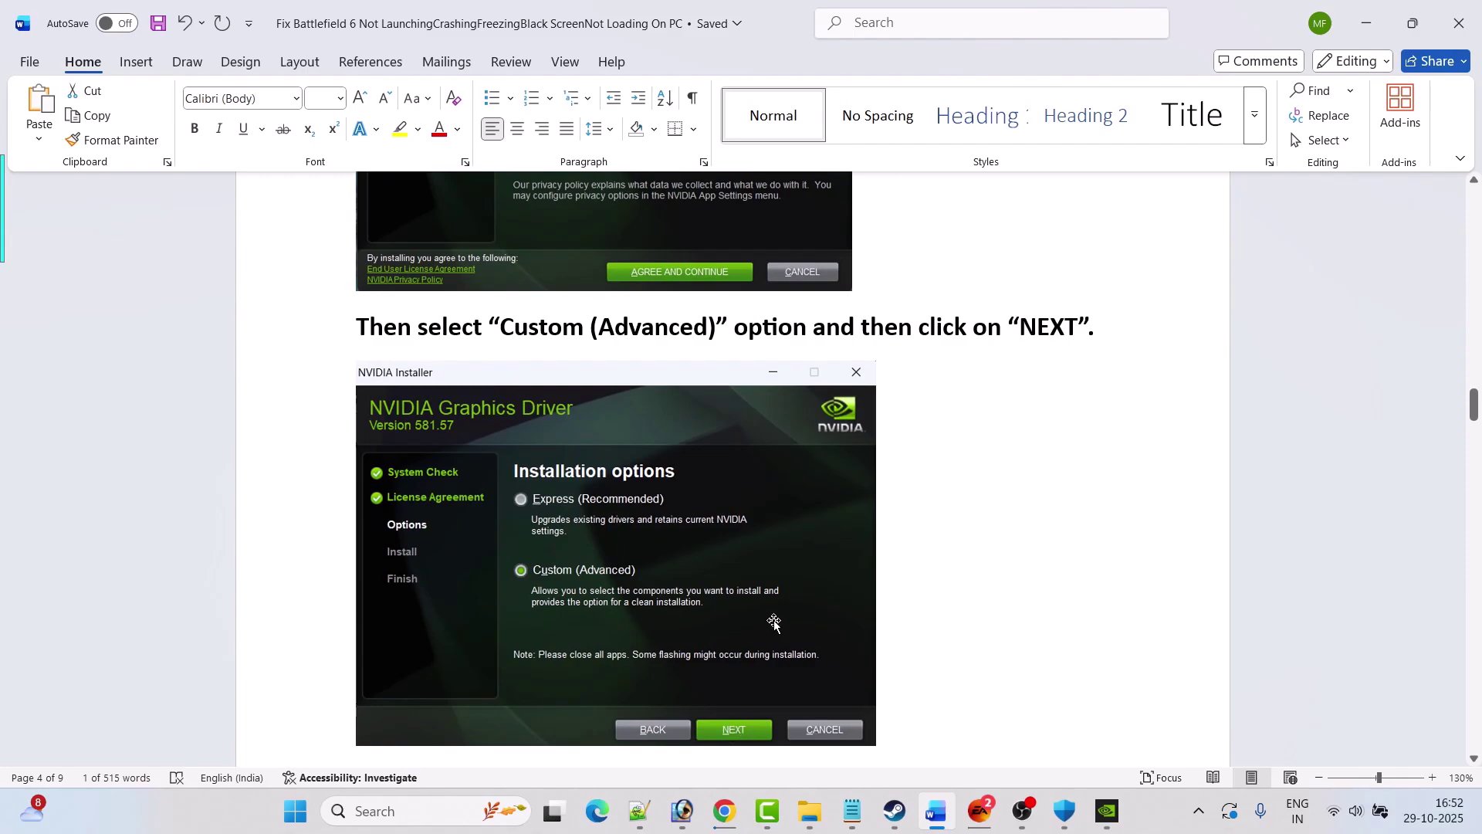
scroll(770, 598, down, 6)
scroll(770, 595, down, 1)
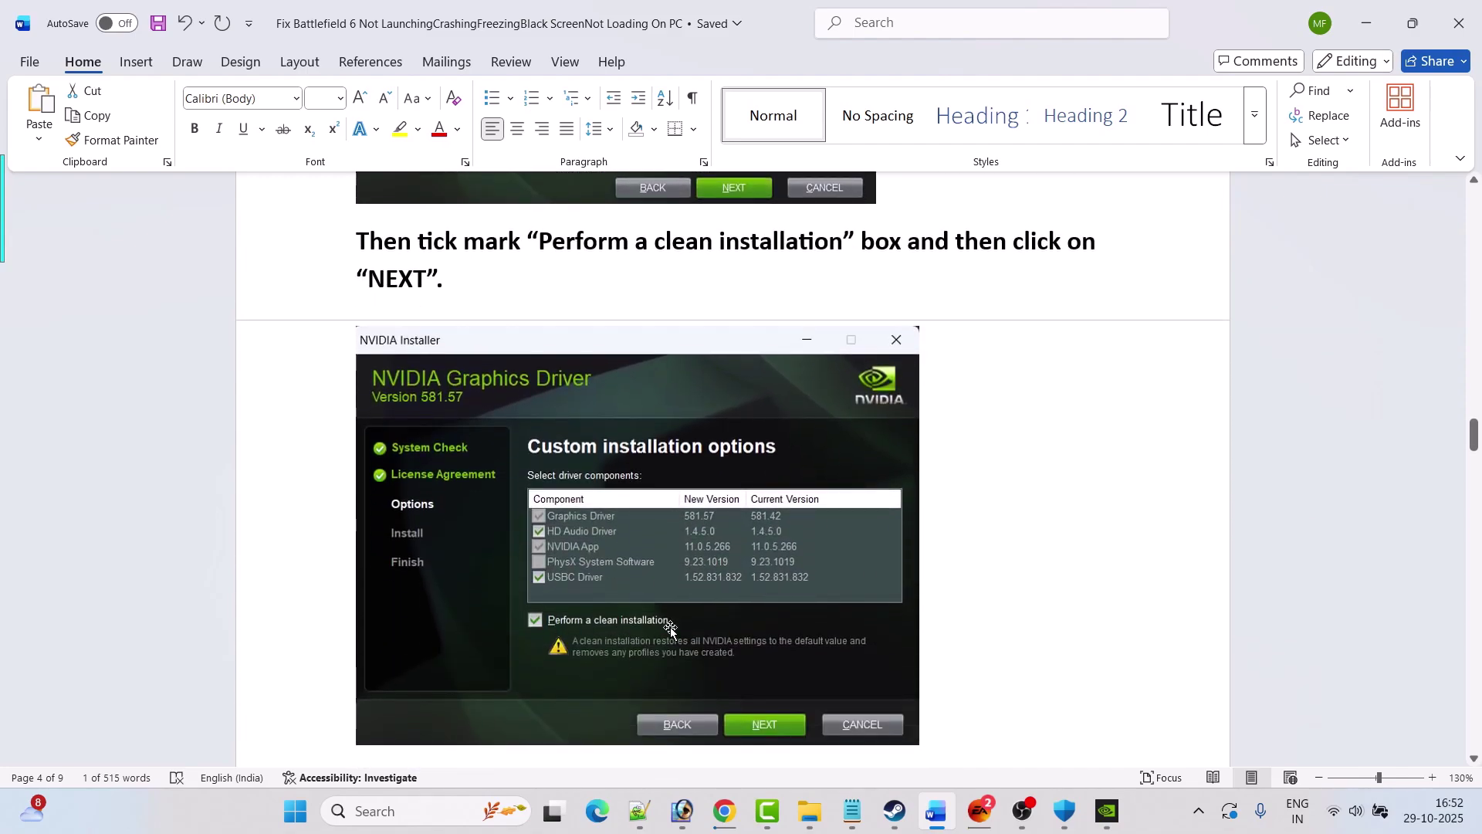
scroll(810, 649, down, 4)
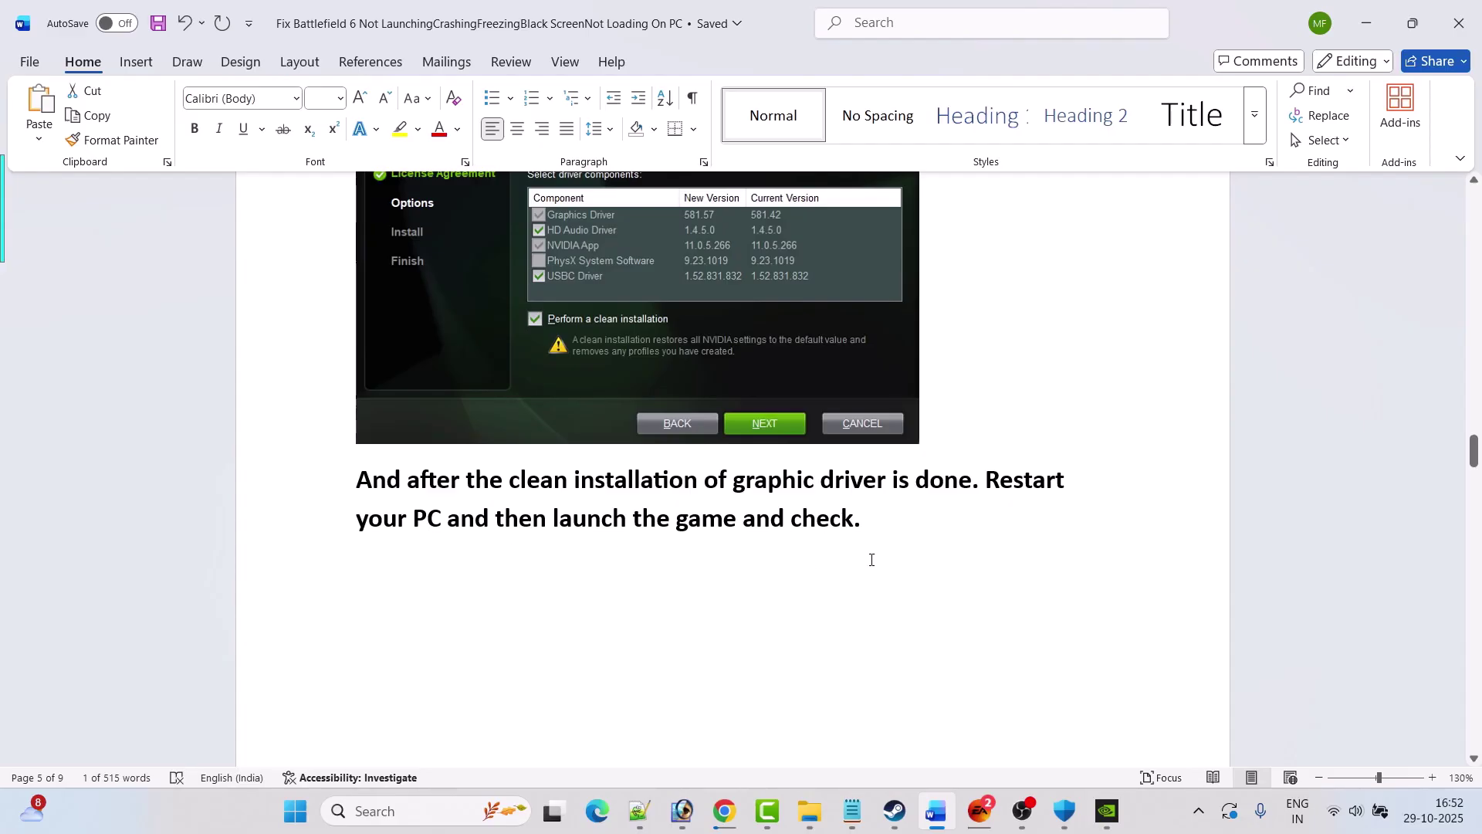
Read Fix 7 on switching the game launcher between the EA app and Steam
scroll(871, 560, down, 5)
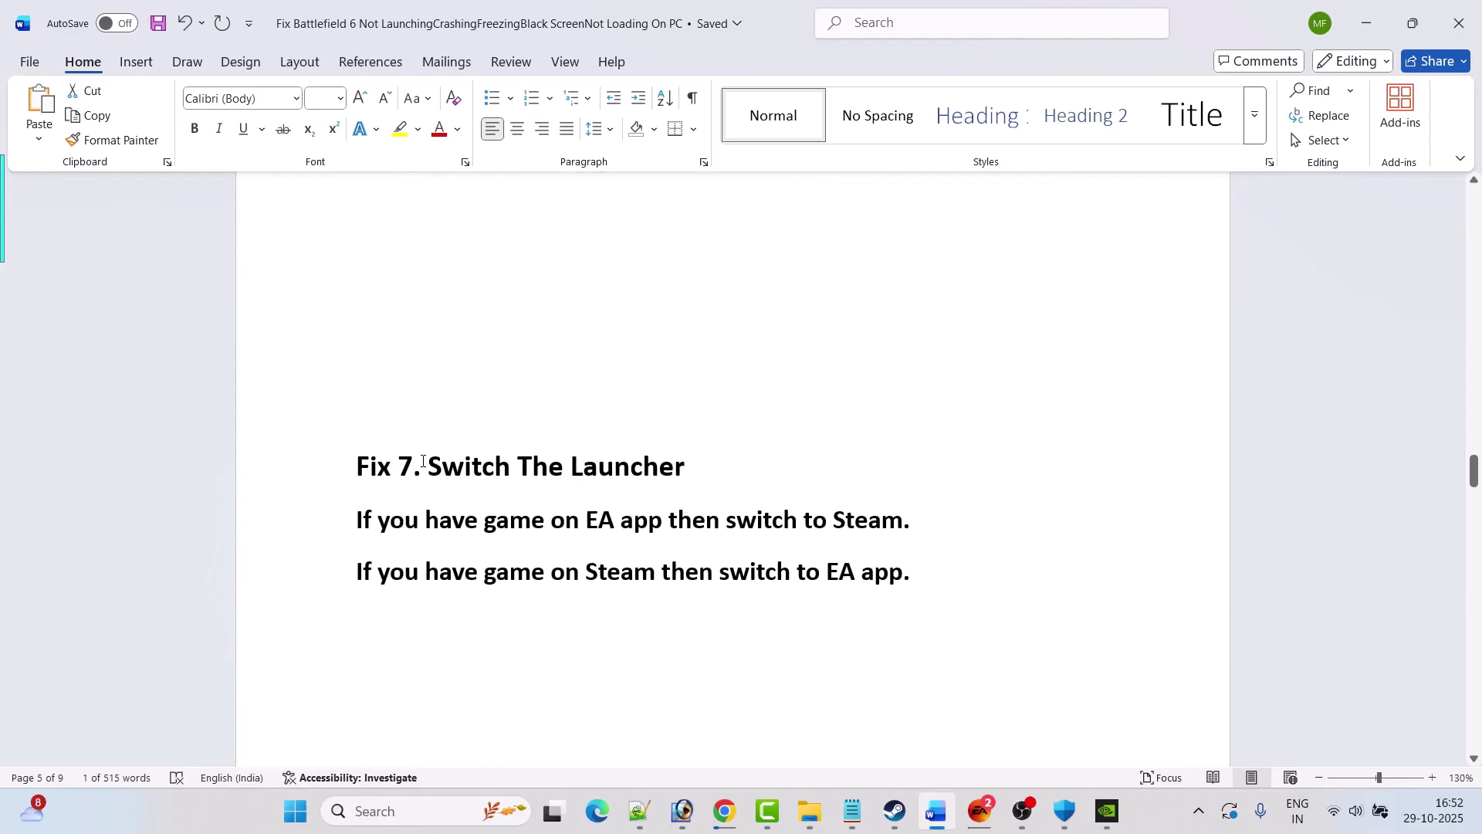
drag(423, 461, 686, 467)
click(550, 521)
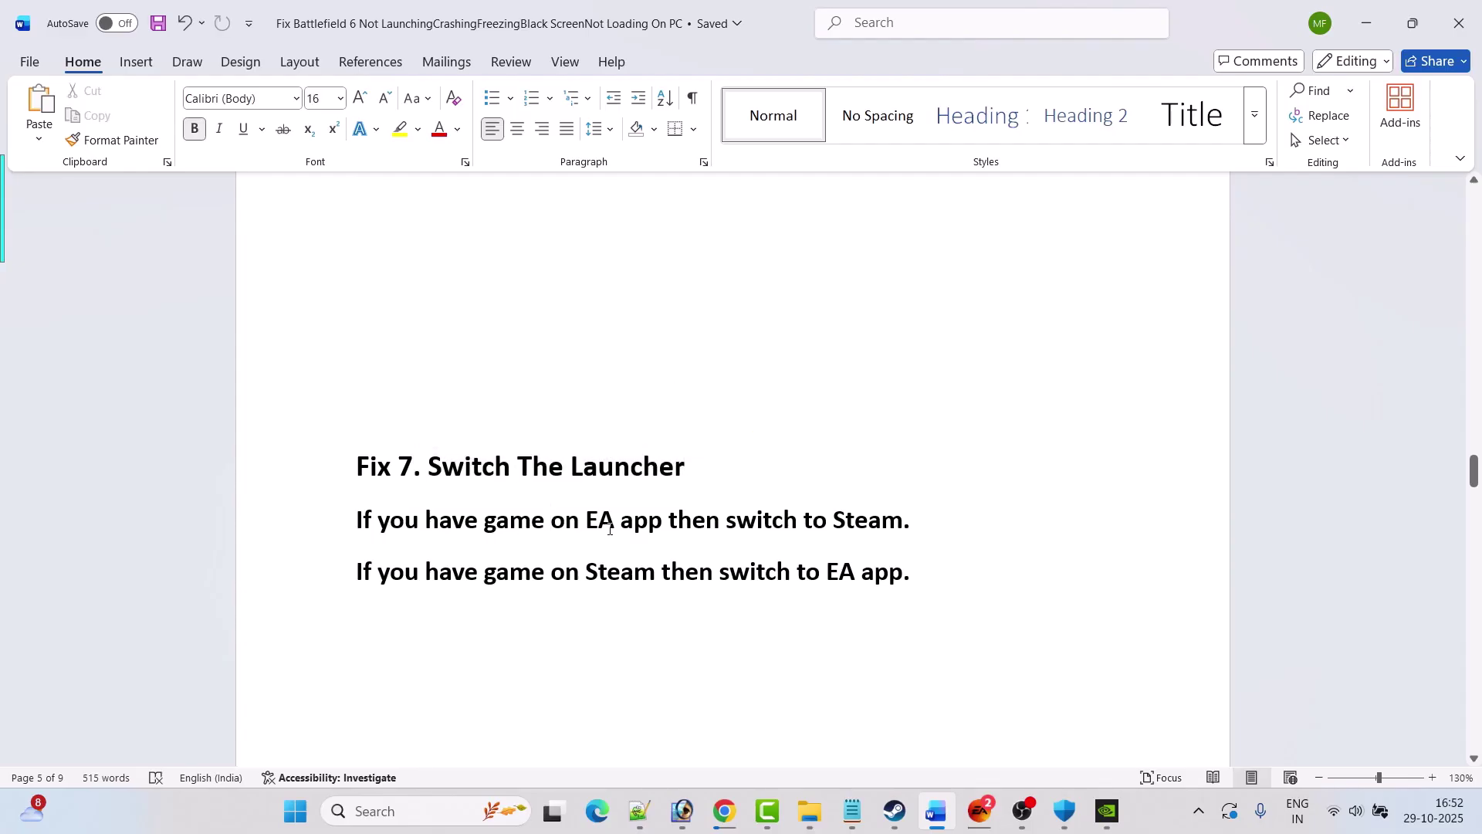
drag(620, 525, 859, 521)
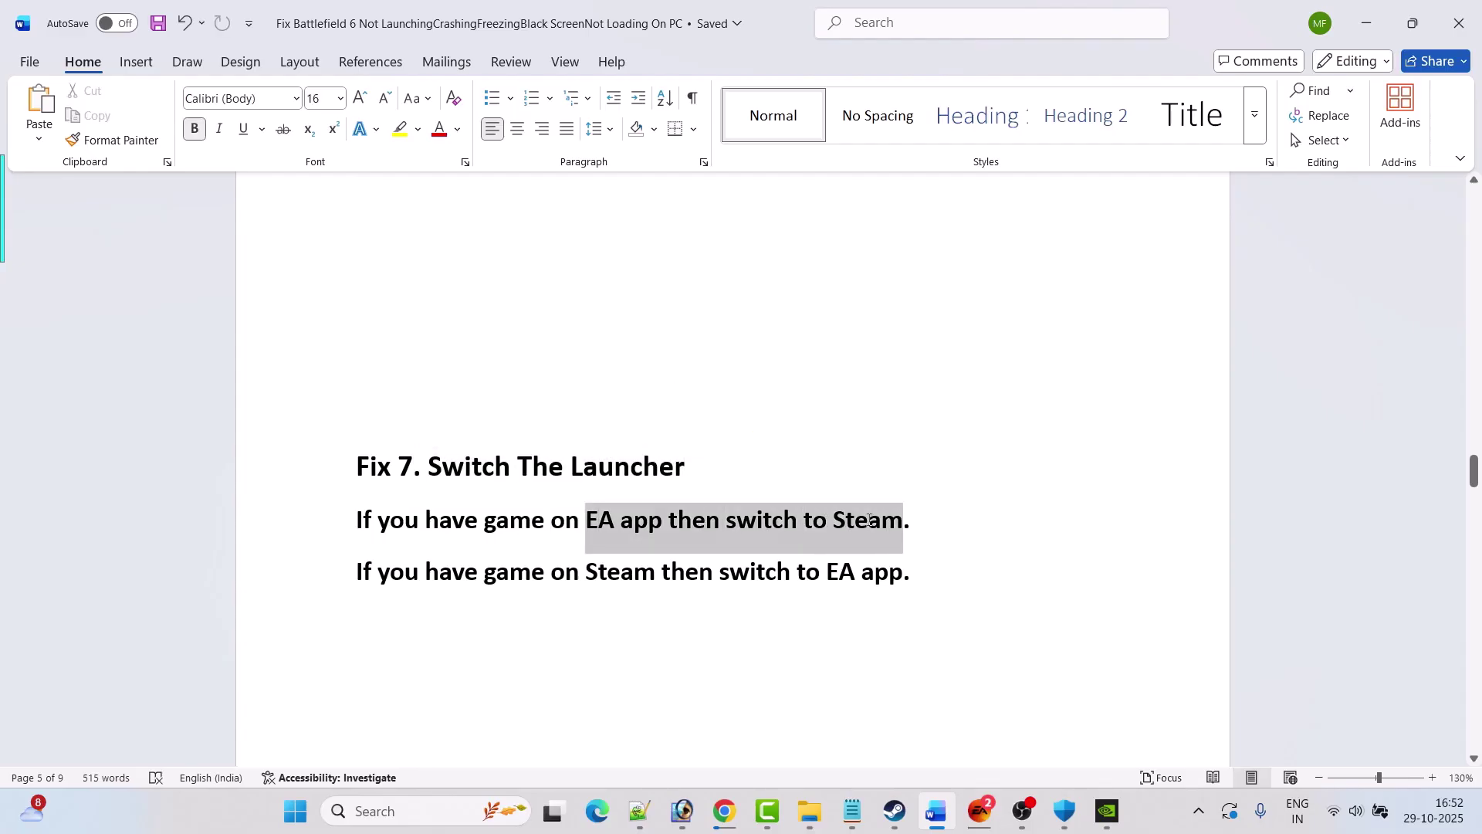
click(532, 521)
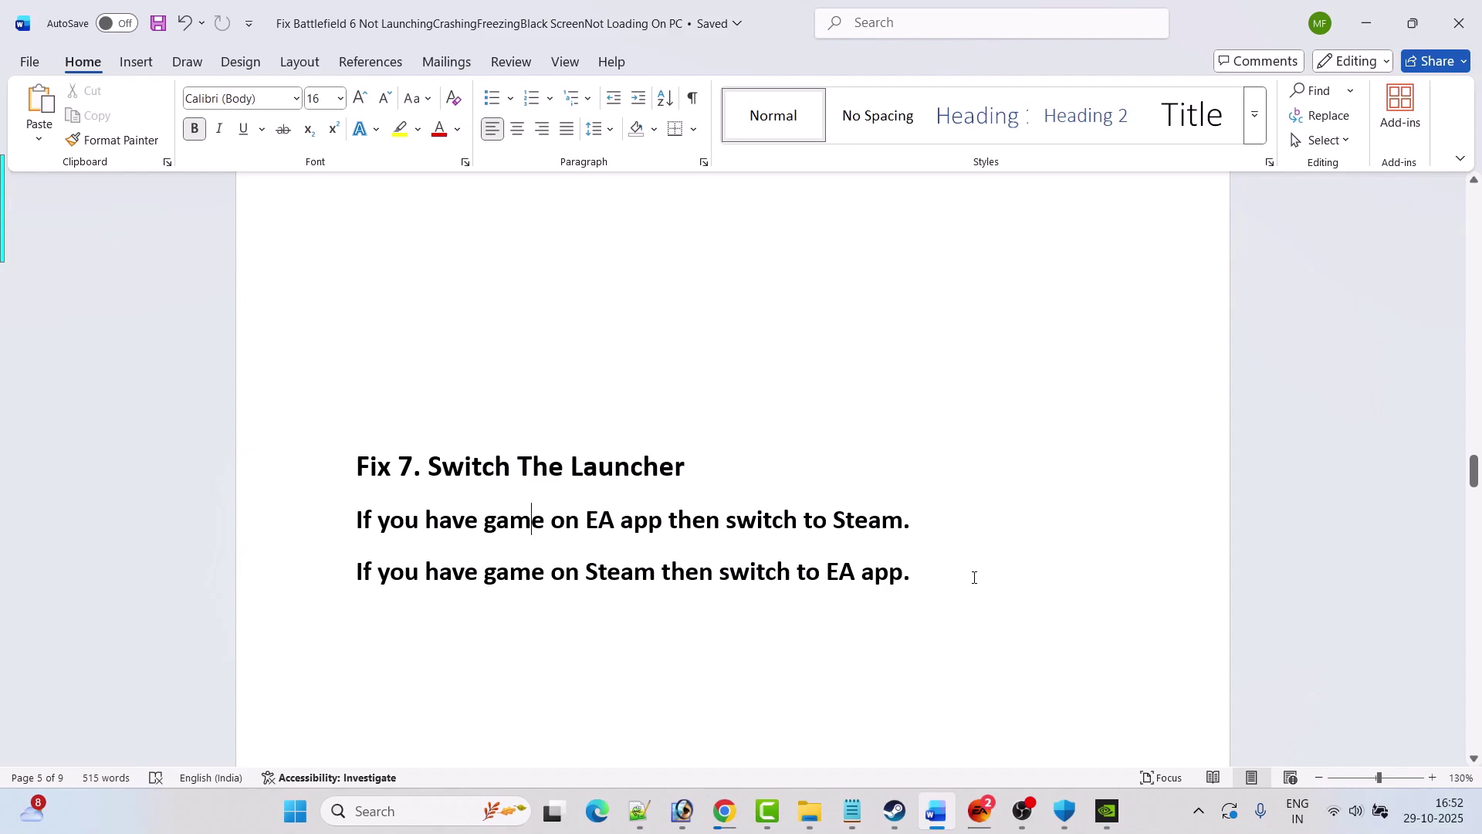
Read Fix 8 on running the game as an administrator and in compatibility mode
scroll(975, 577, down, 6)
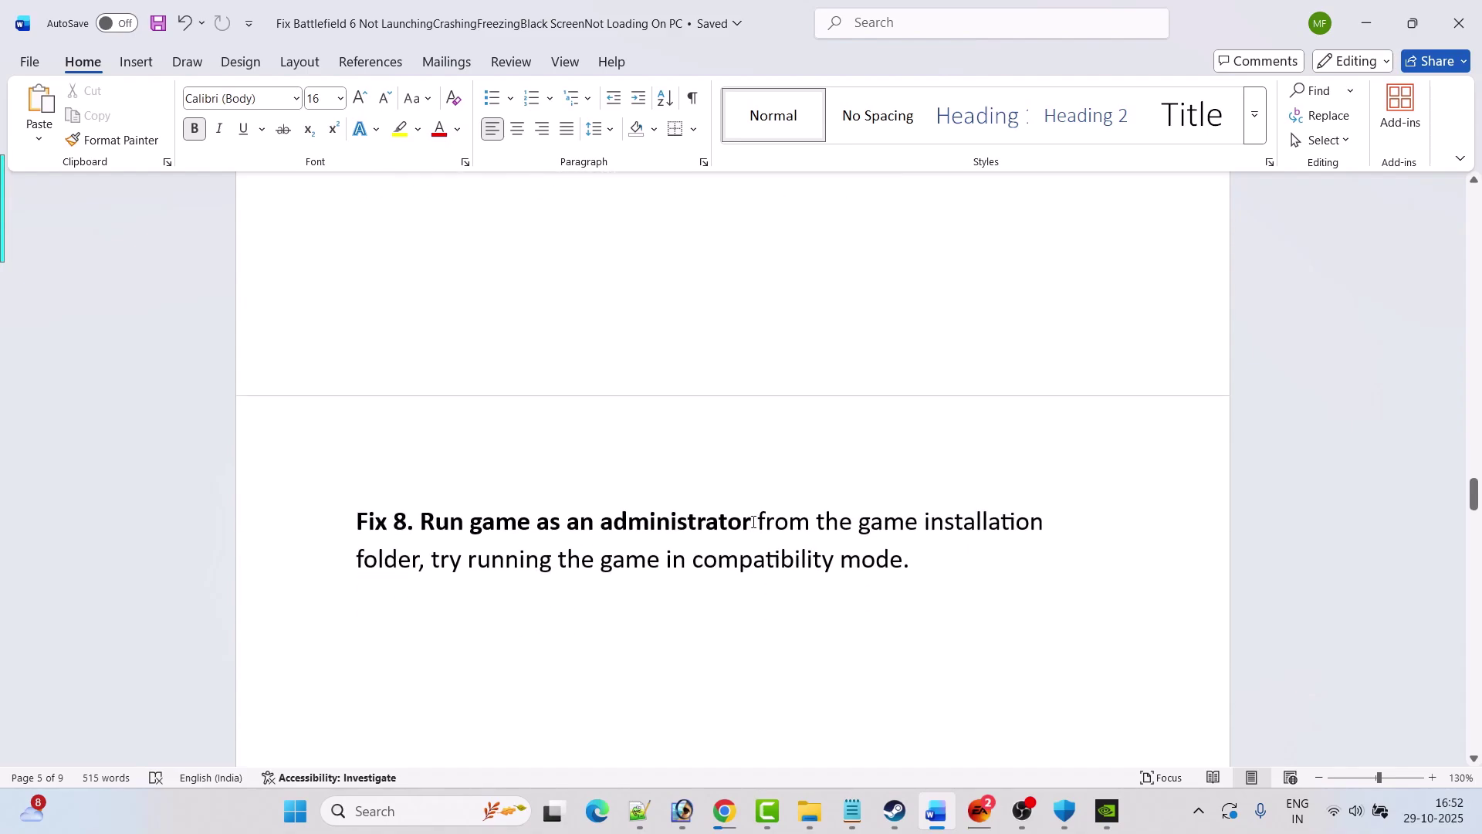
drag(760, 521, 896, 561)
click(448, 574)
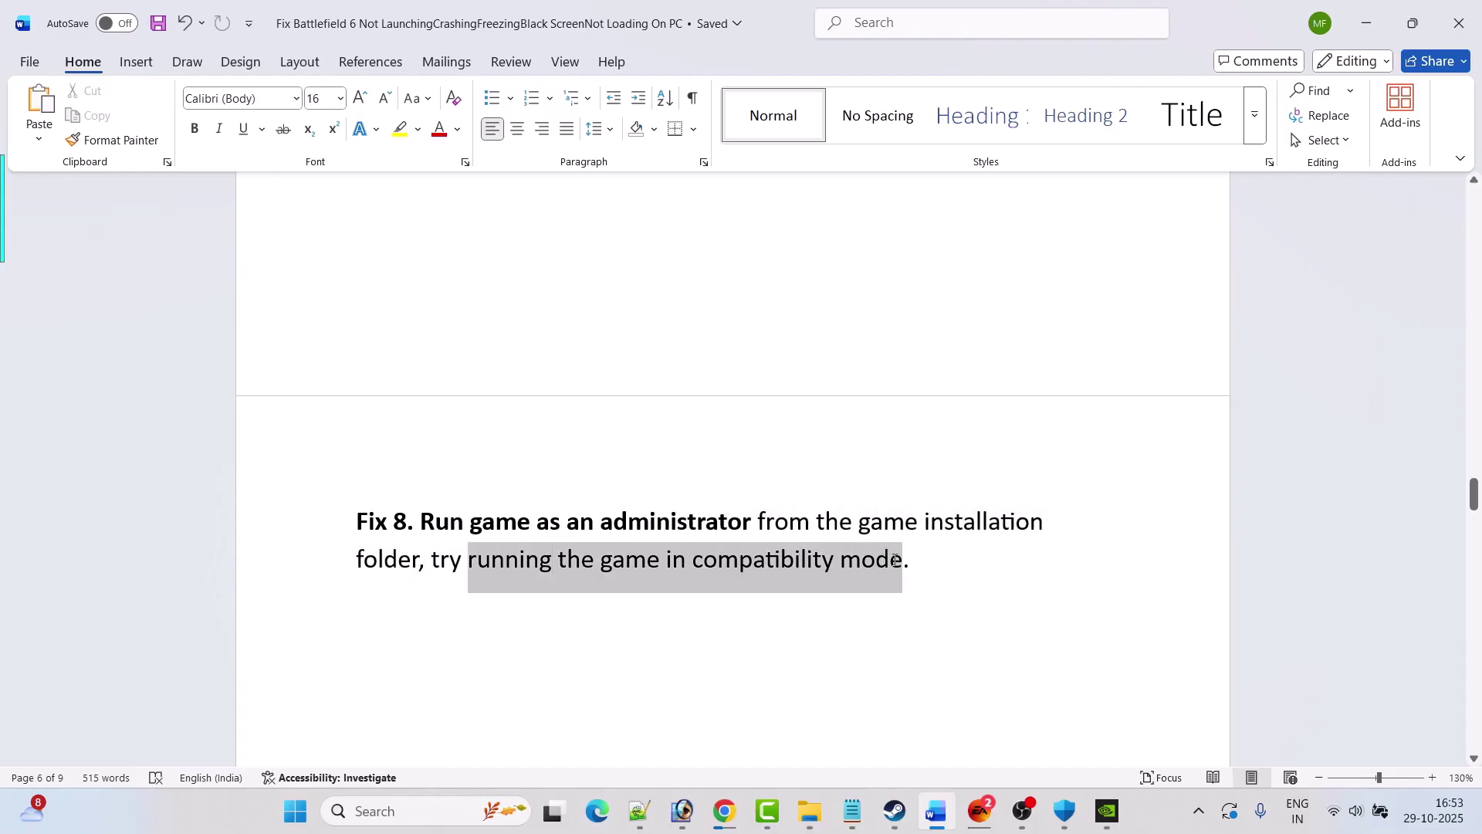
click(1022, 614)
Switch to Steam, browse Battlefield 6's local files and maximize the installation folder window
click(894, 811)
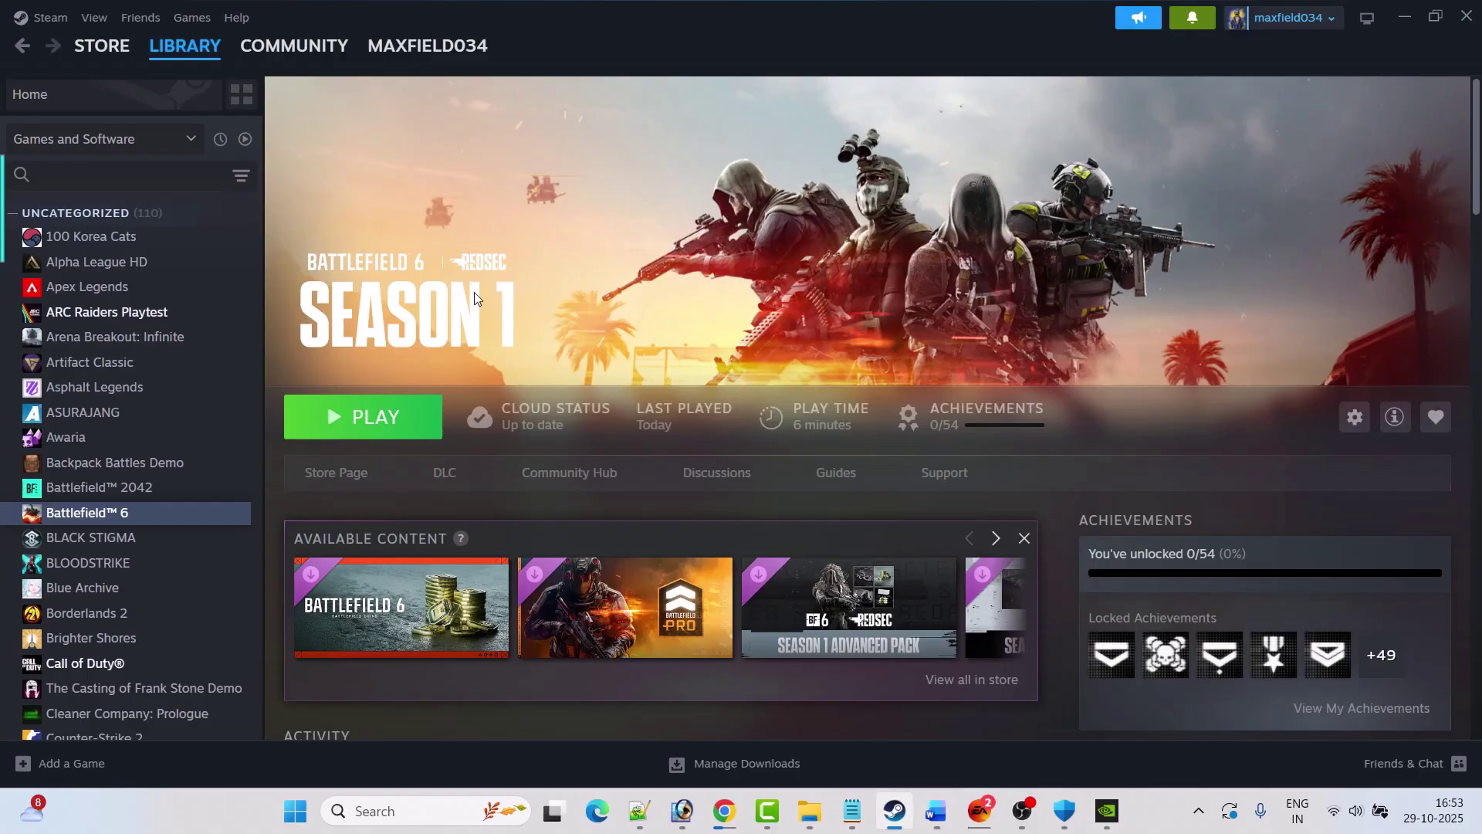
right_click(147, 516)
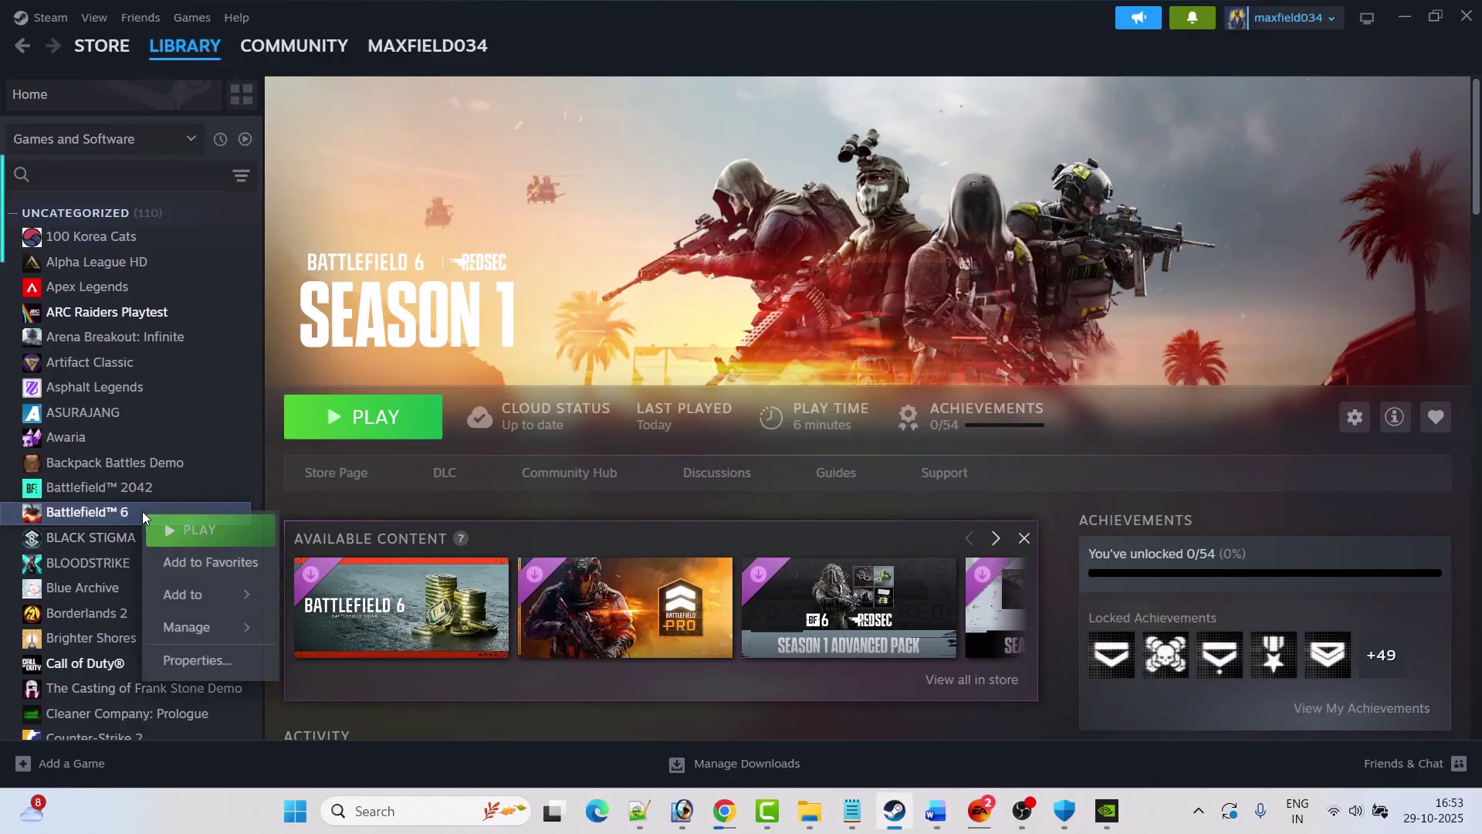
mouse_move(198, 626)
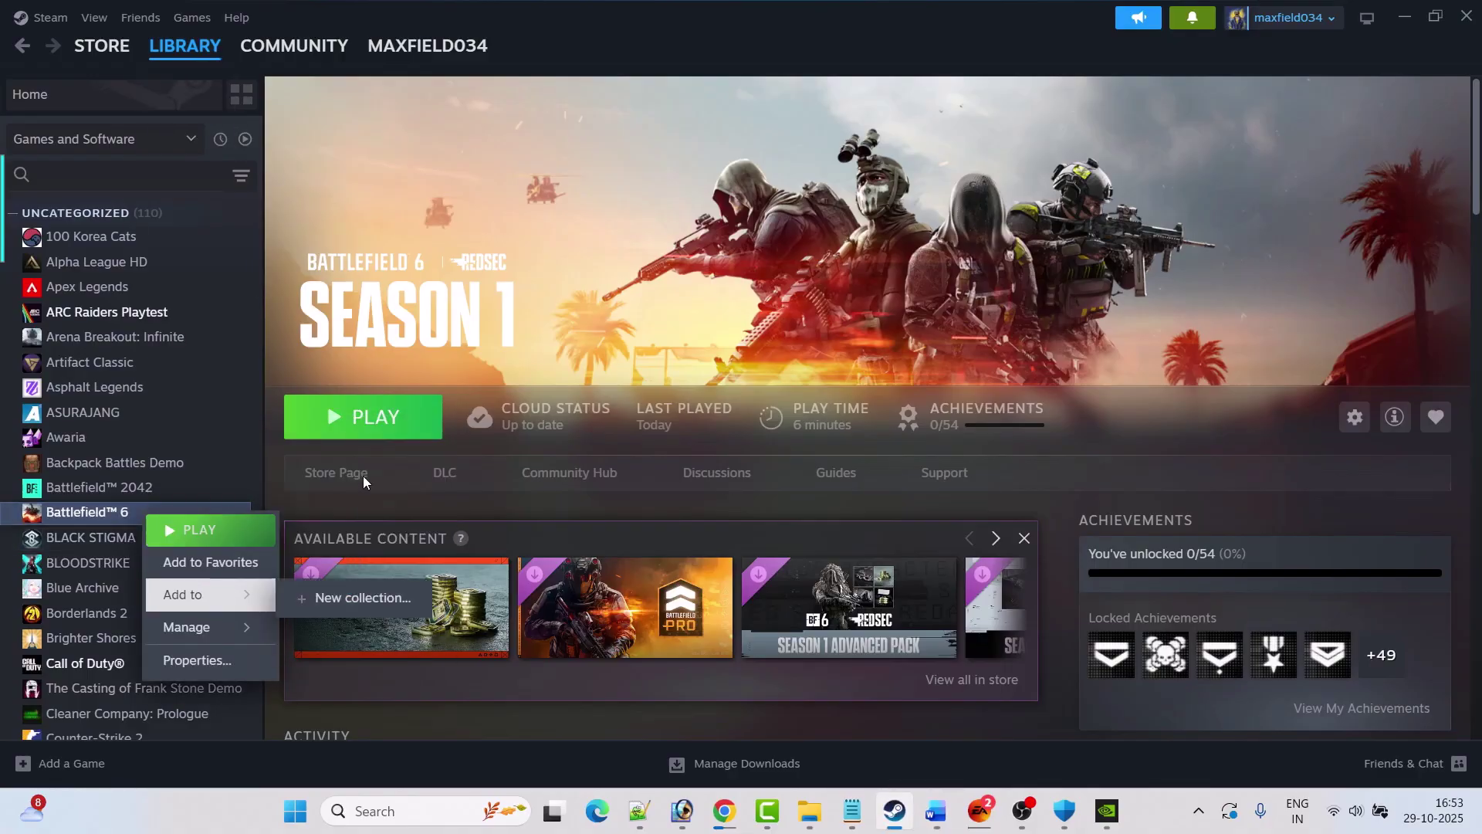
click(354, 475)
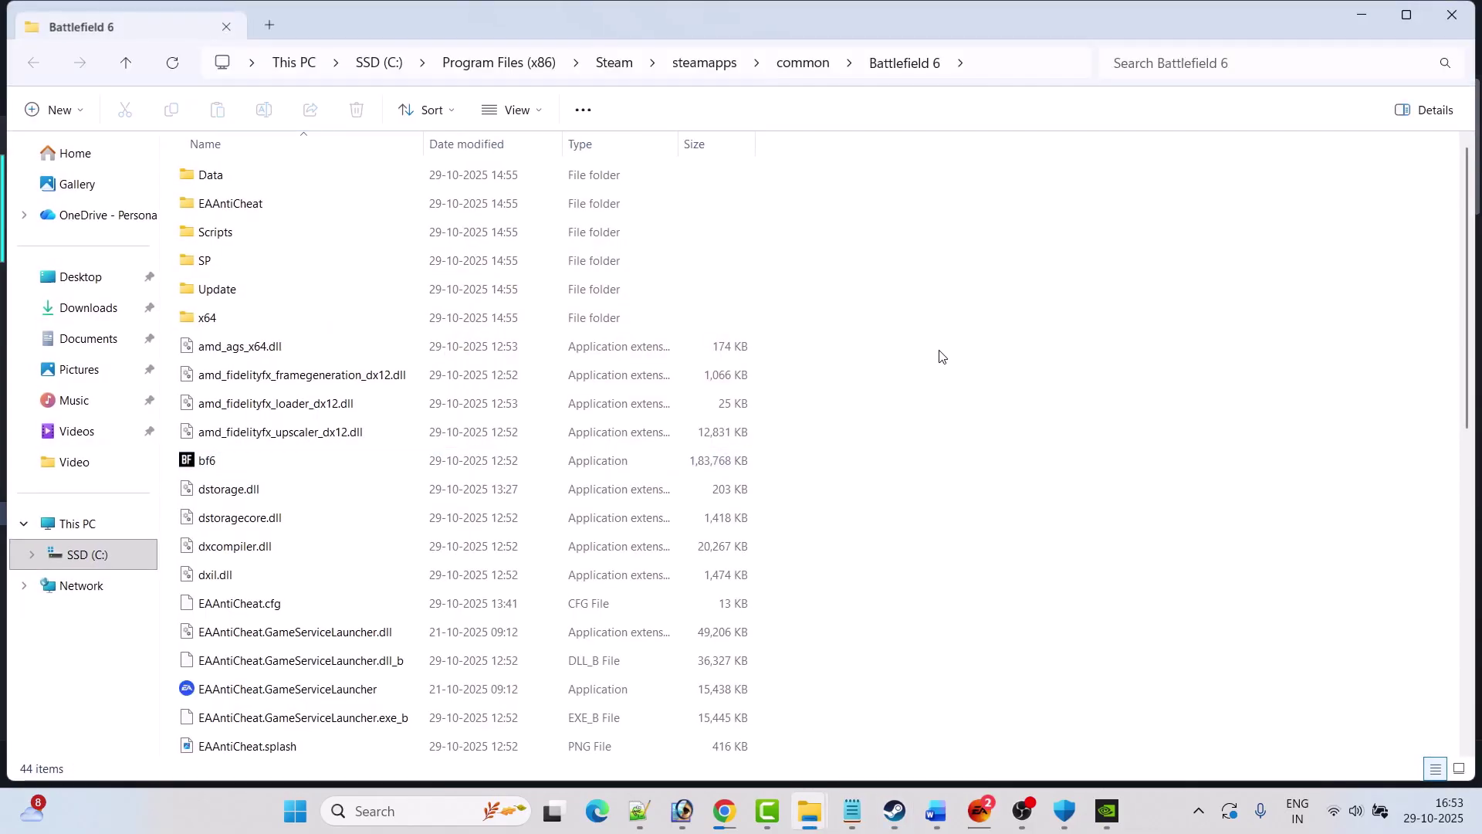
click(1406, 15)
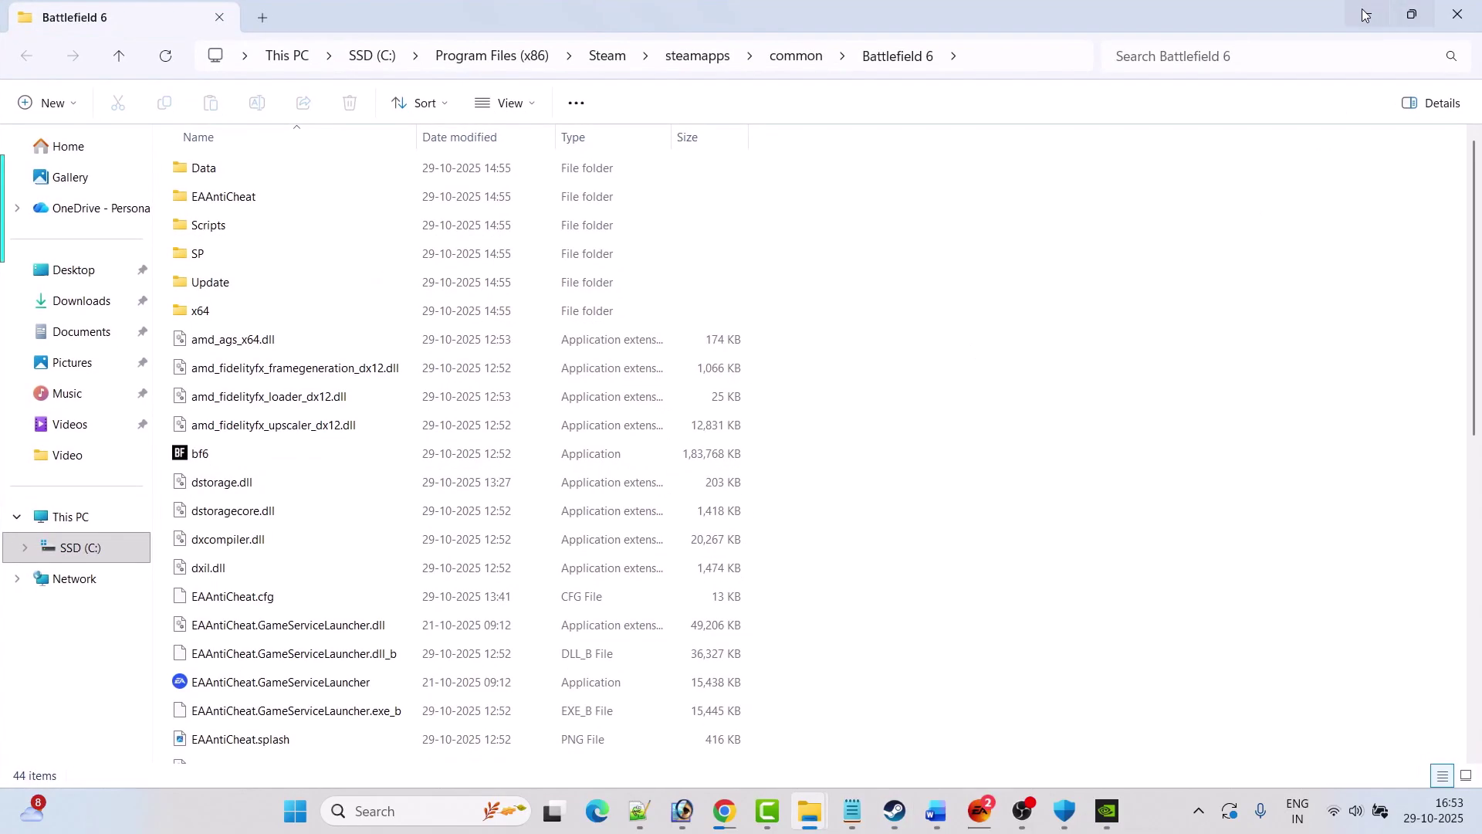
Set the bf6 application to run as an administrator in its compatibility properties and save the change
click(217, 457)
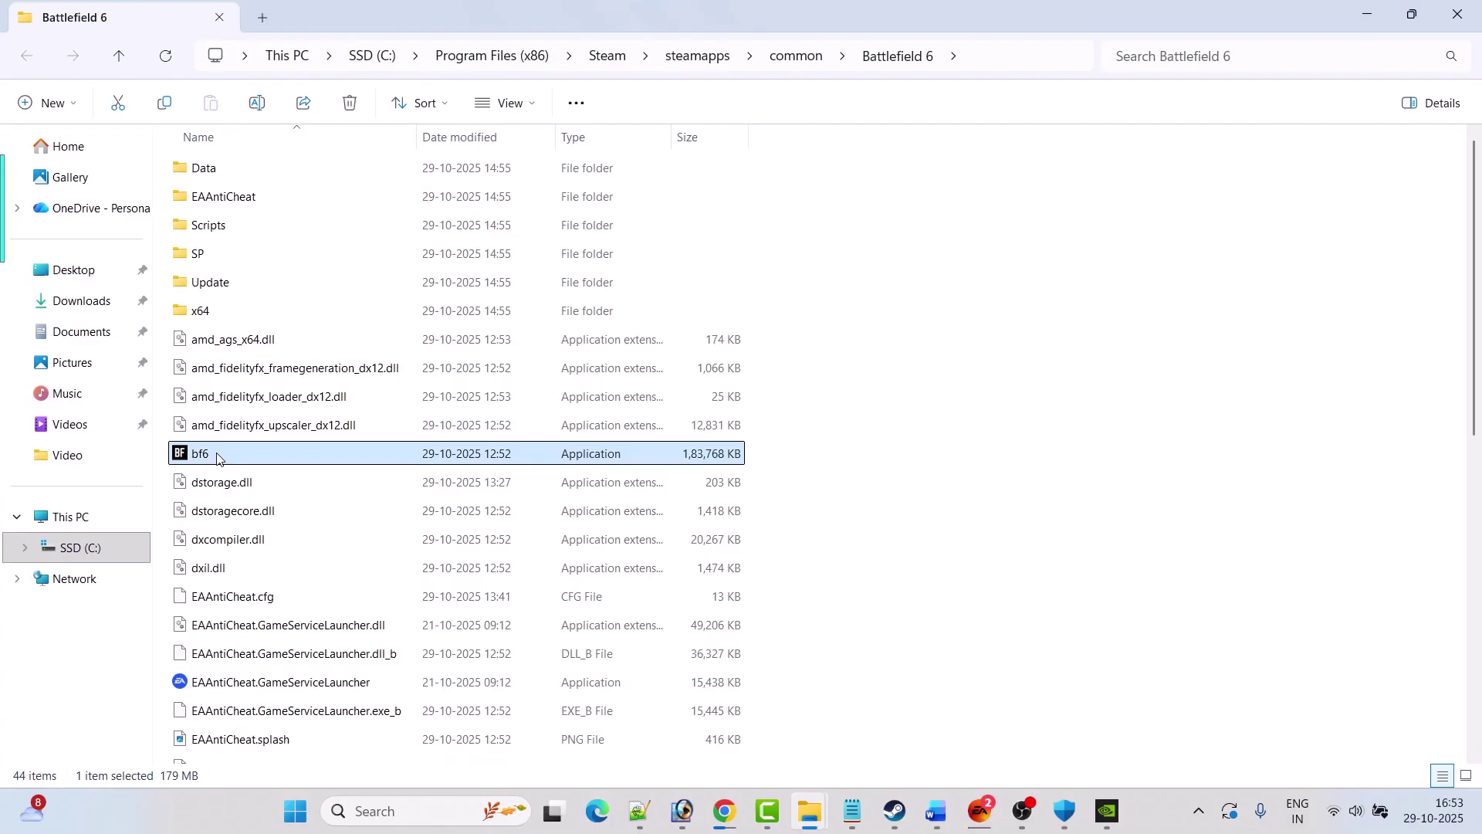
right_click(217, 459)
click(309, 574)
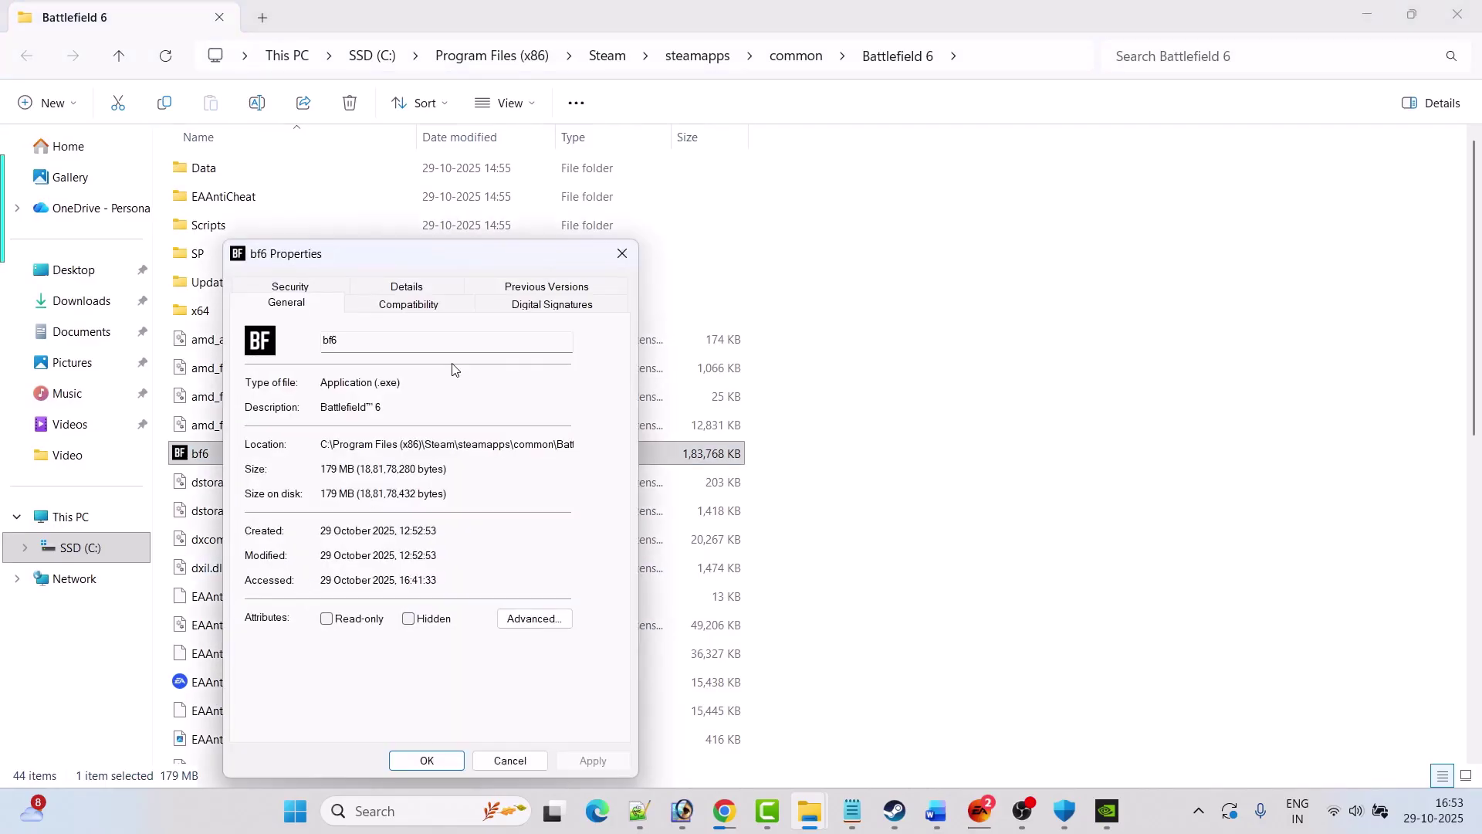
click(417, 305)
drag(432, 258, 454, 194)
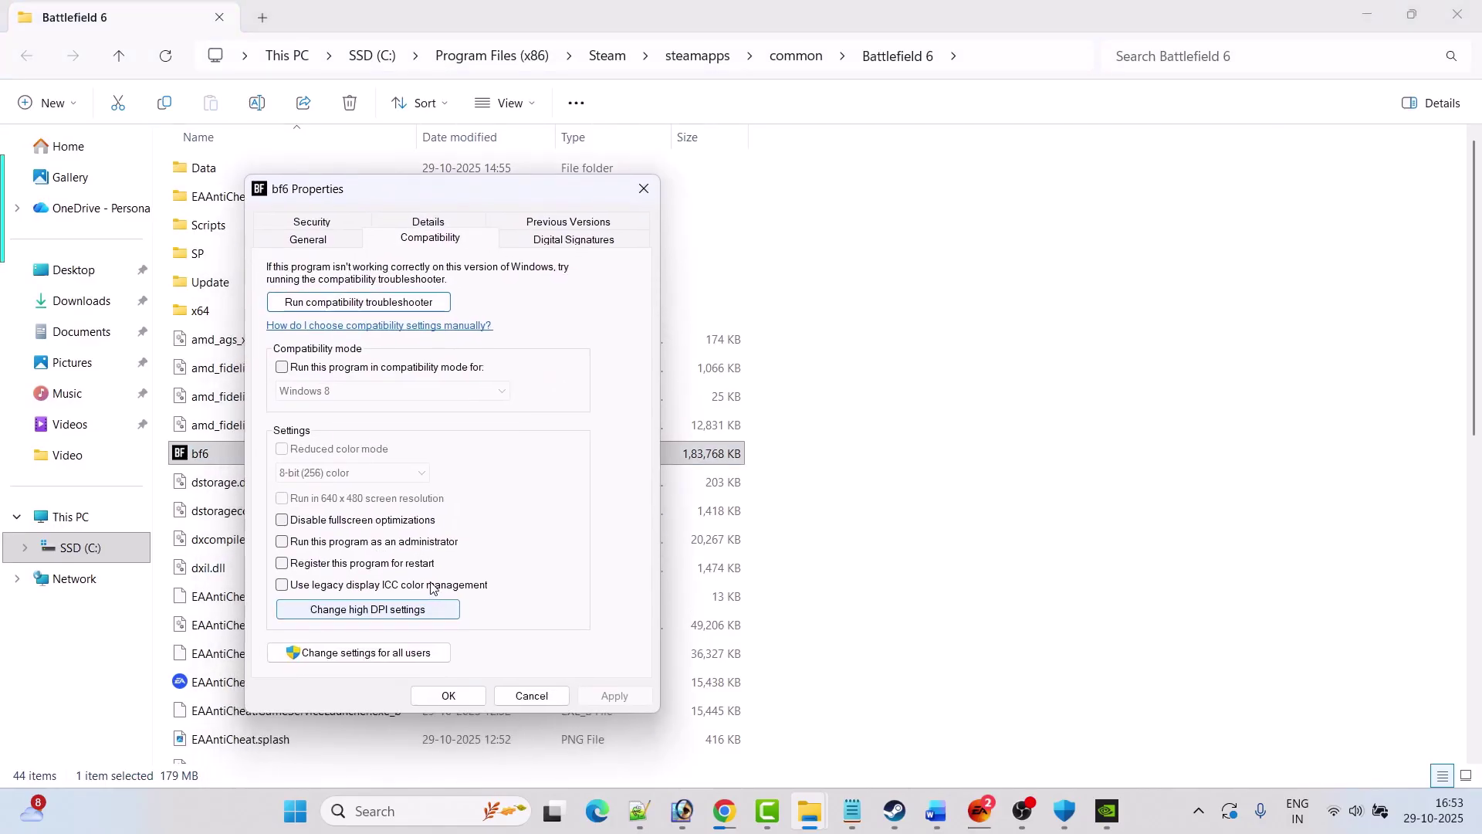
click(281, 545)
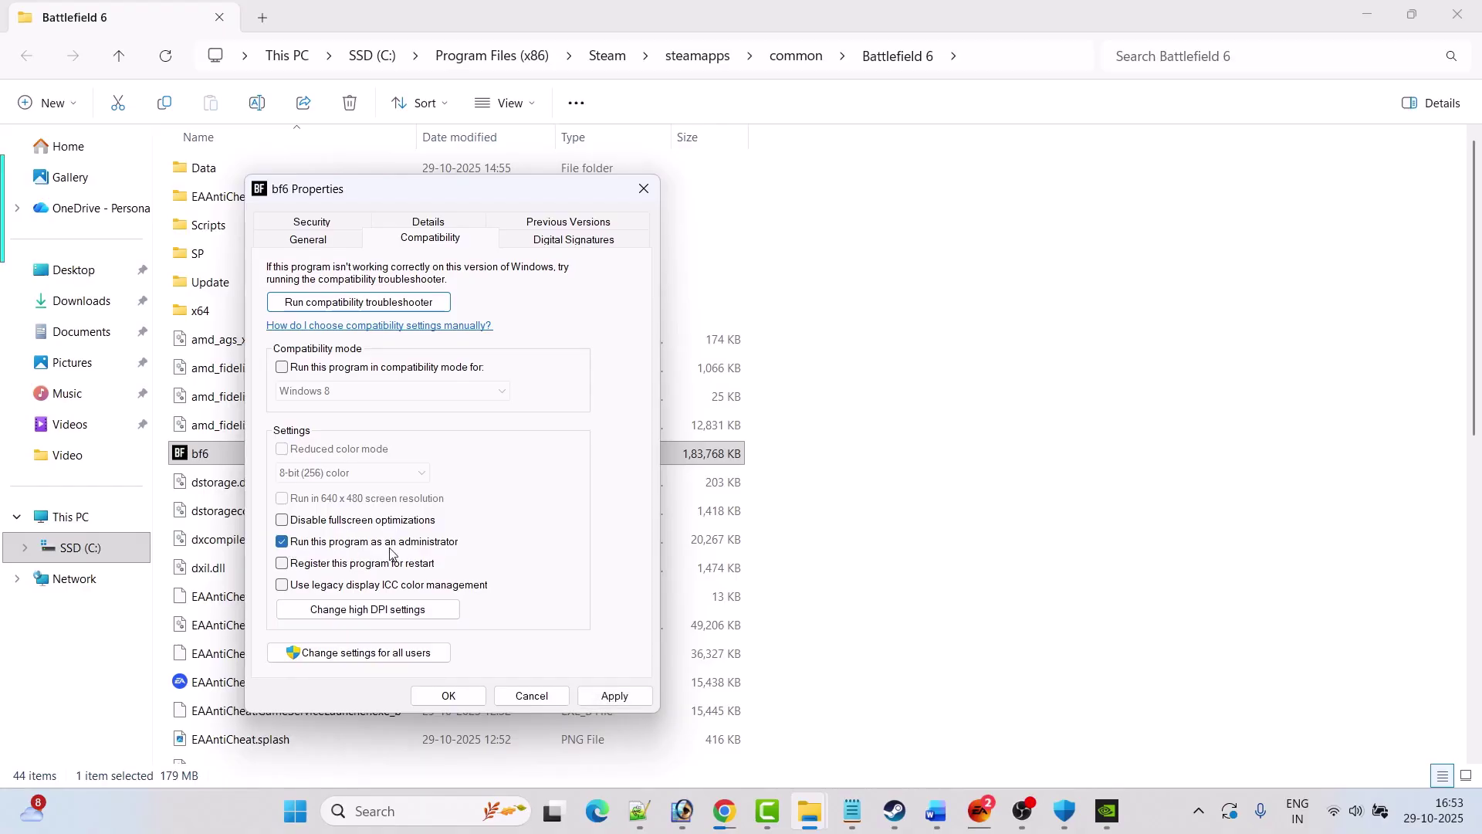
click(614, 697)
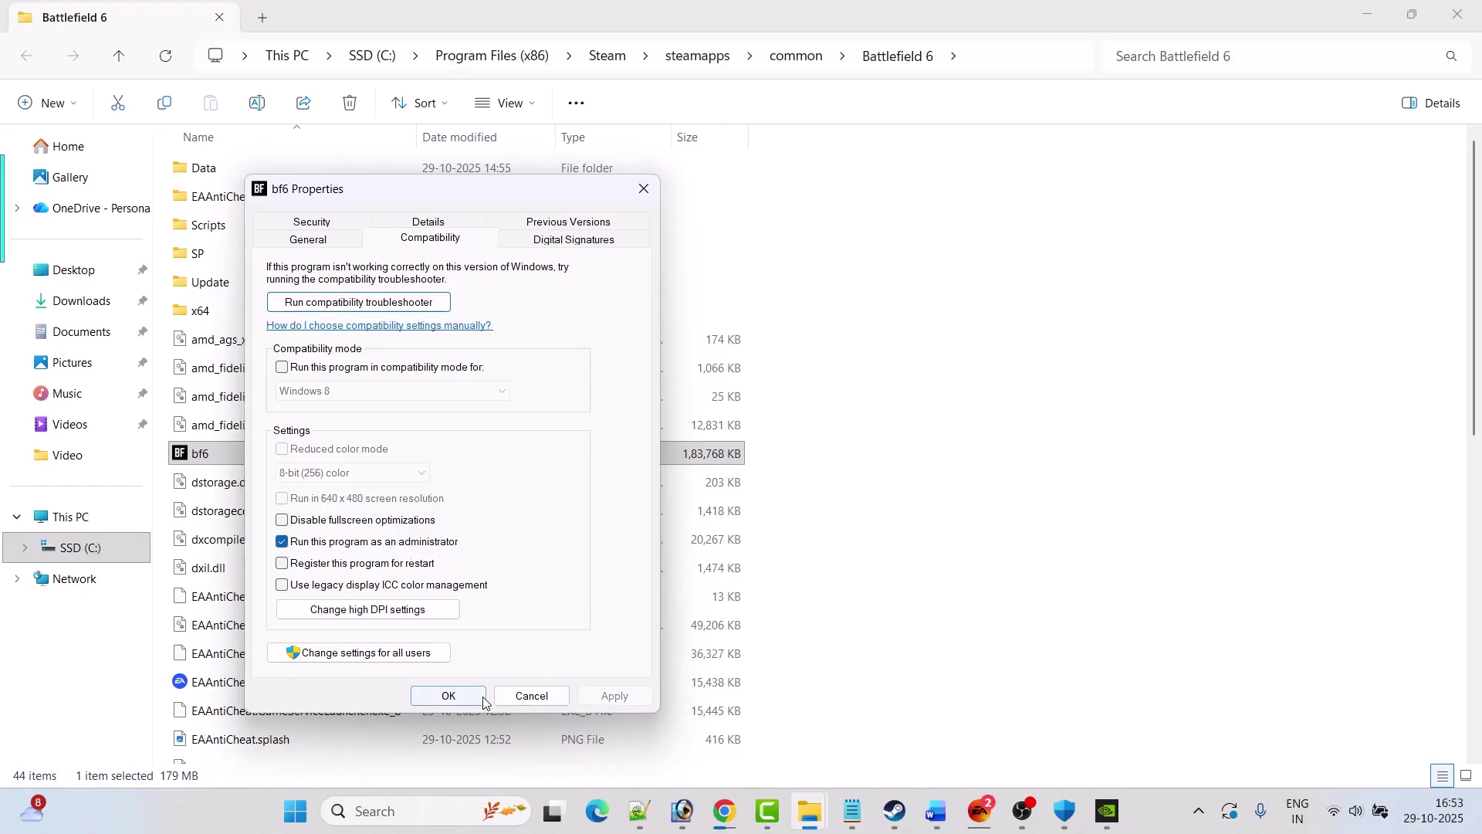
click(452, 696)
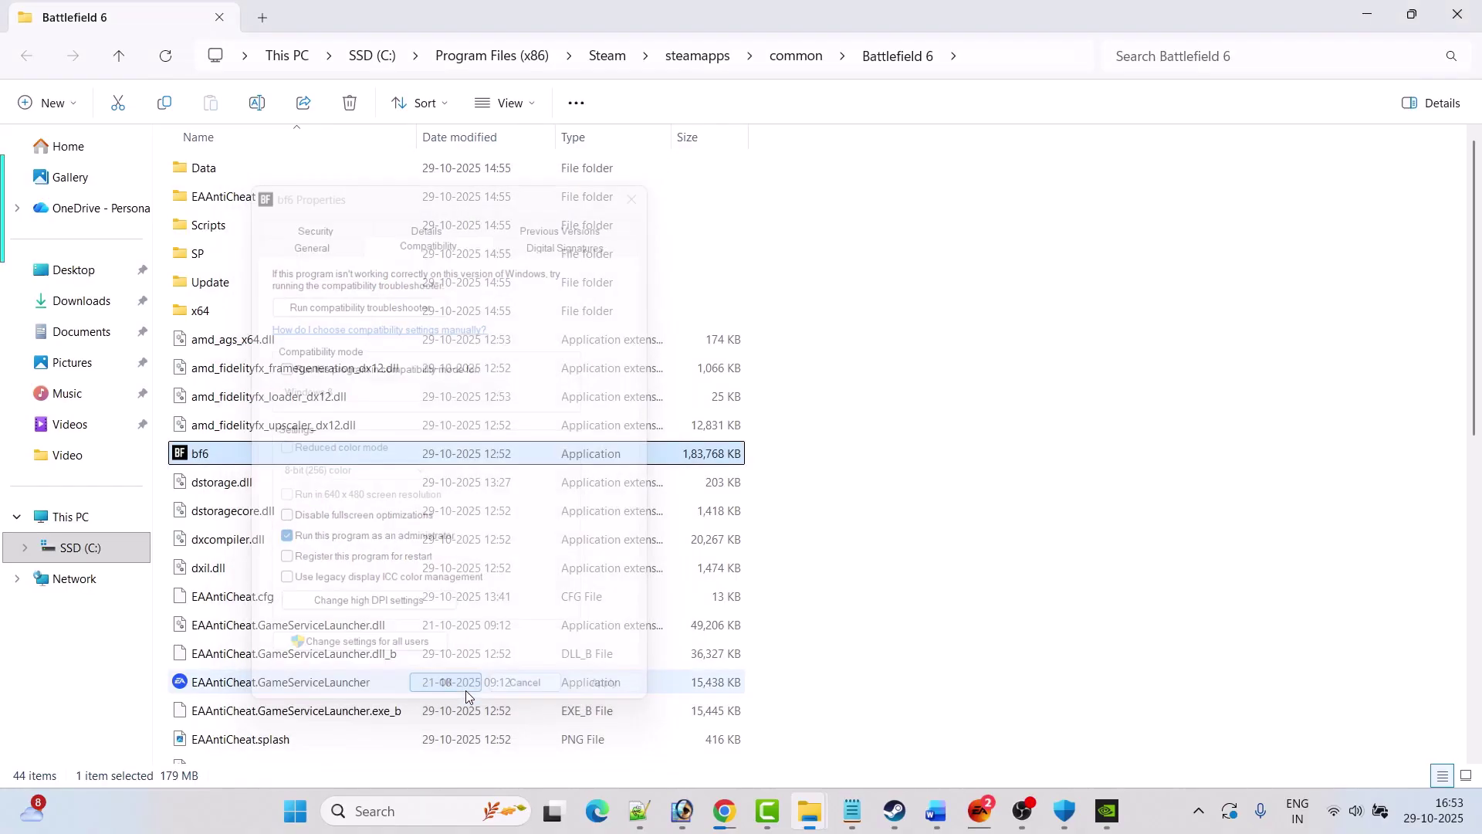
Reopen the bf6 application's compatibility properties and set it to run in compatibility mode for Windows 8
right_click(225, 454)
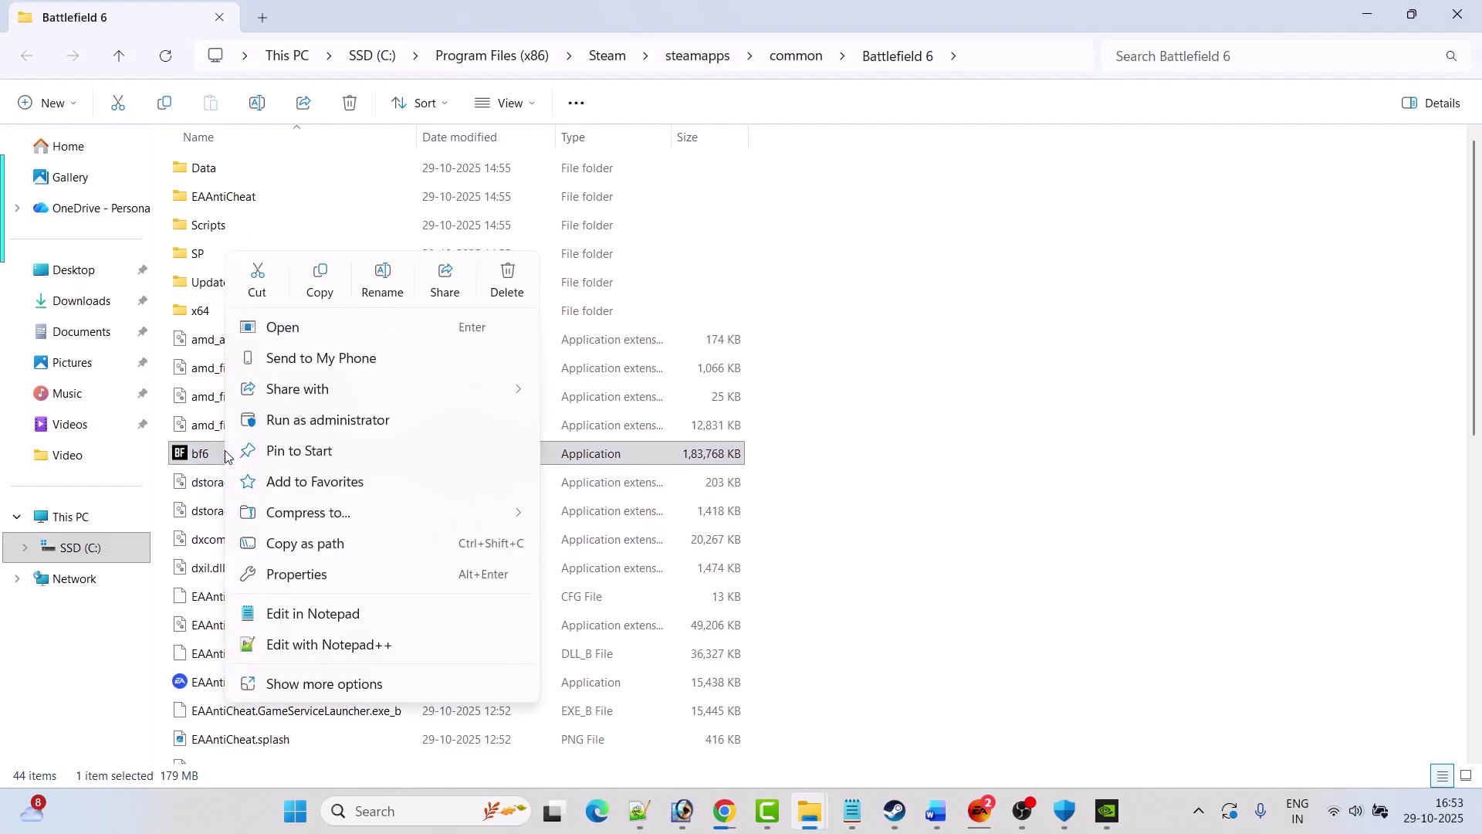
click(335, 578)
click(427, 309)
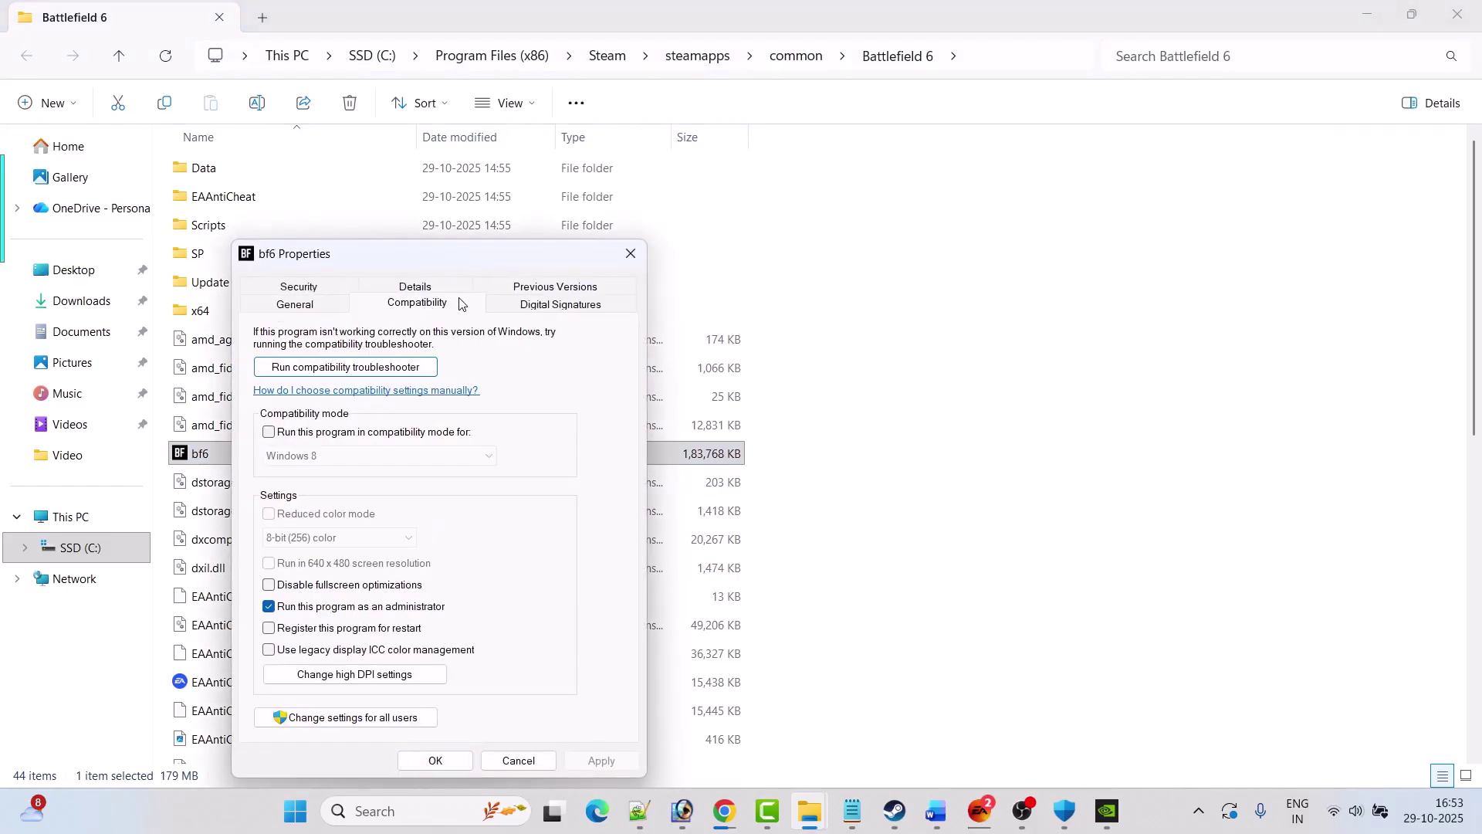
drag(479, 261, 526, 115)
click(308, 297)
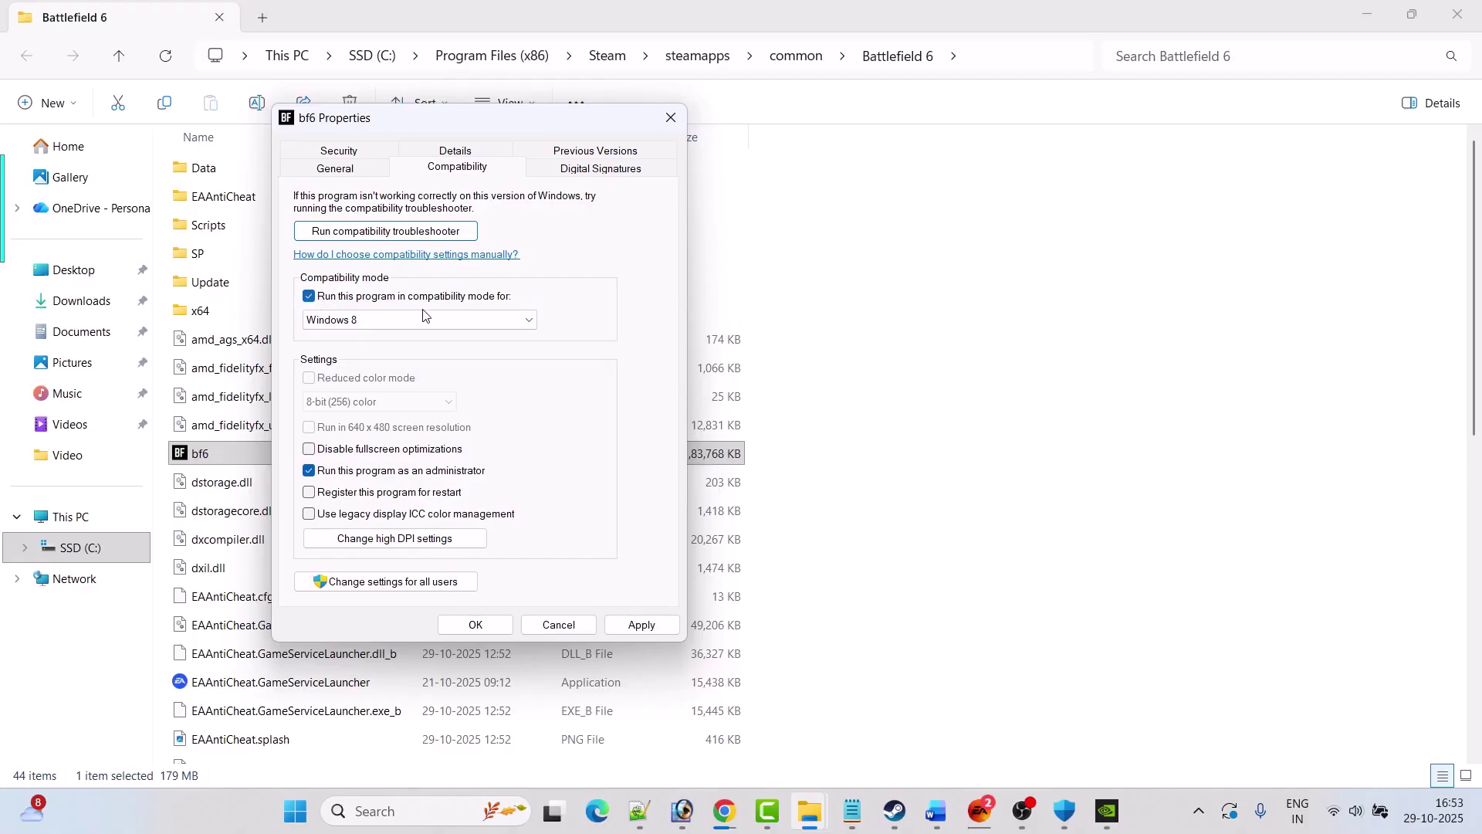
click(529, 324)
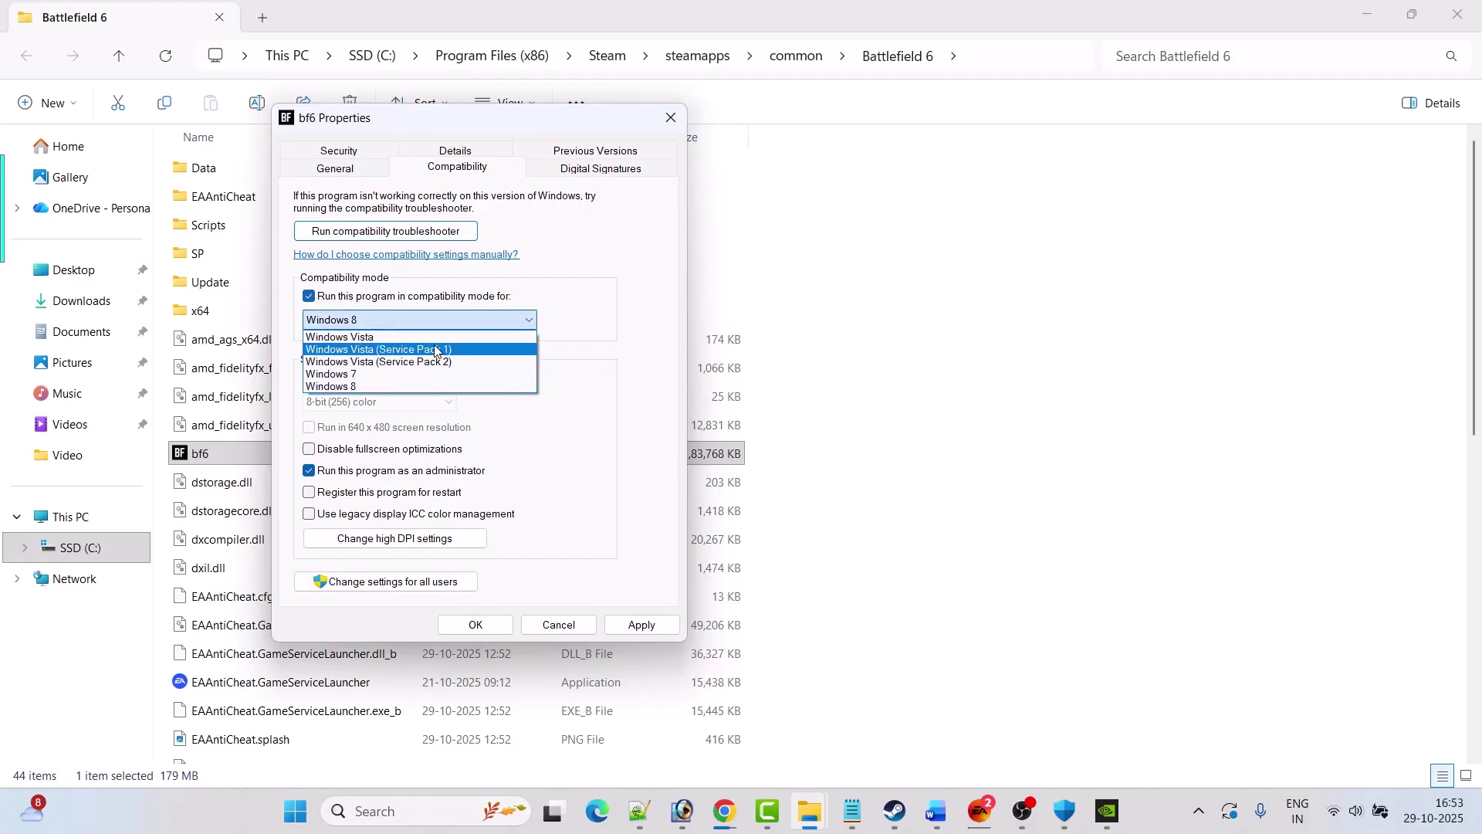
click(405, 382)
click(477, 624)
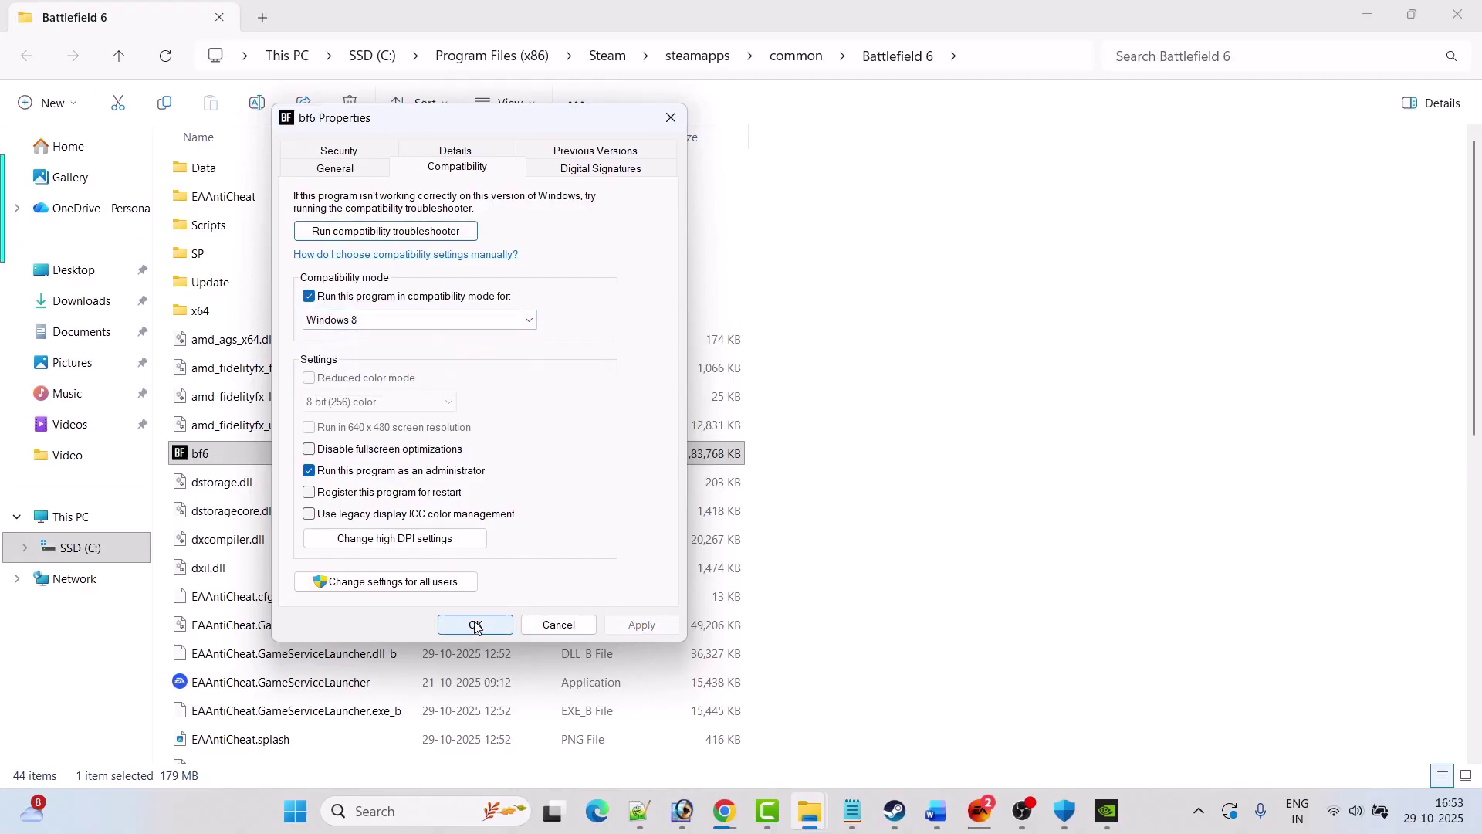
Change bf6's compatibility mode to Windows 7, disable fullscreen optimizations and apply the settings
click(417, 322)
click(363, 374)
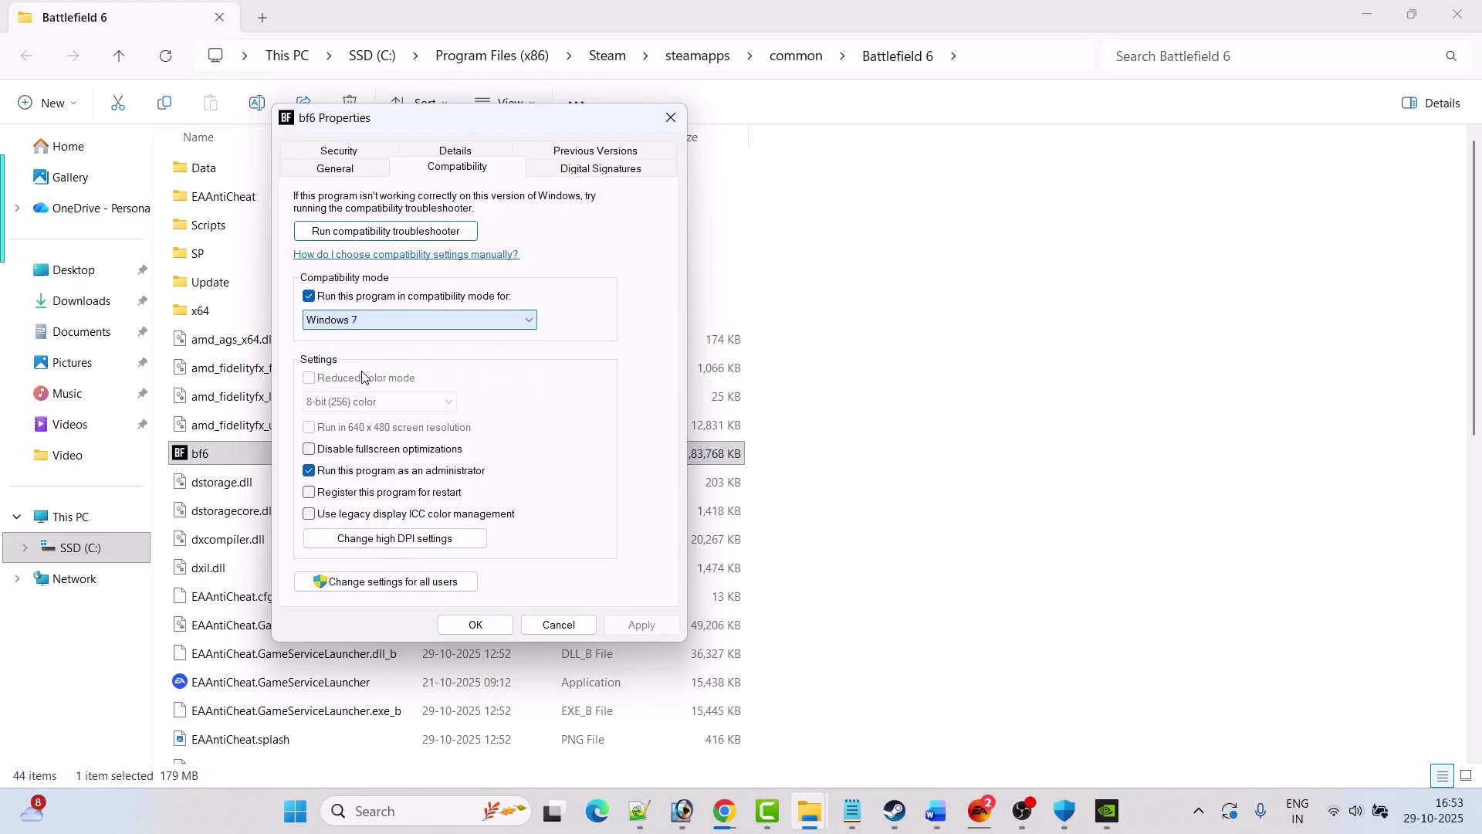
click(627, 618)
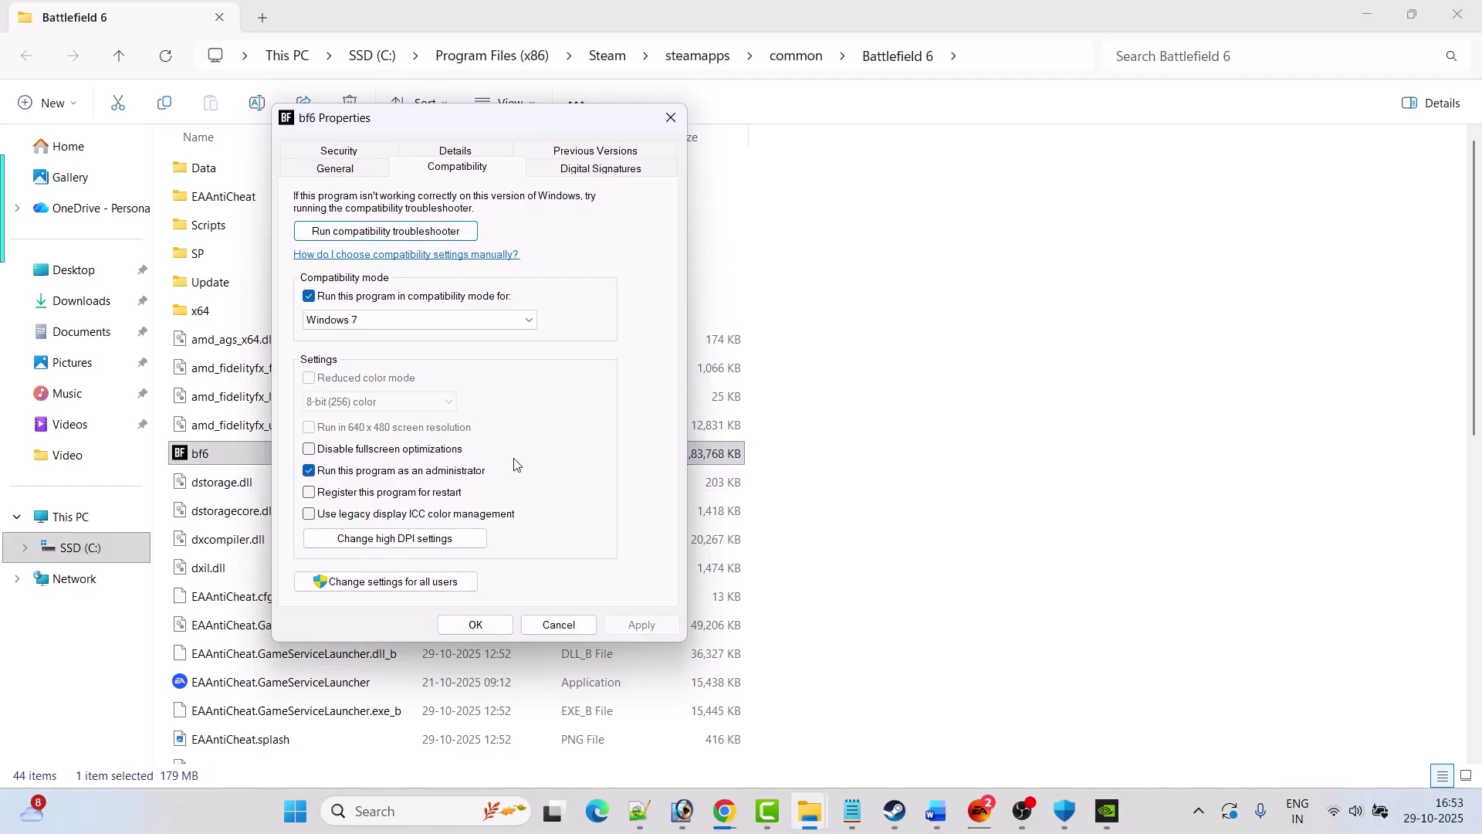
click(310, 450)
click(640, 624)
Turn off bf6's compatibility mode, disabled fullscreen optimizations and administrator option, then apply and close its properties
click(310, 296)
click(310, 450)
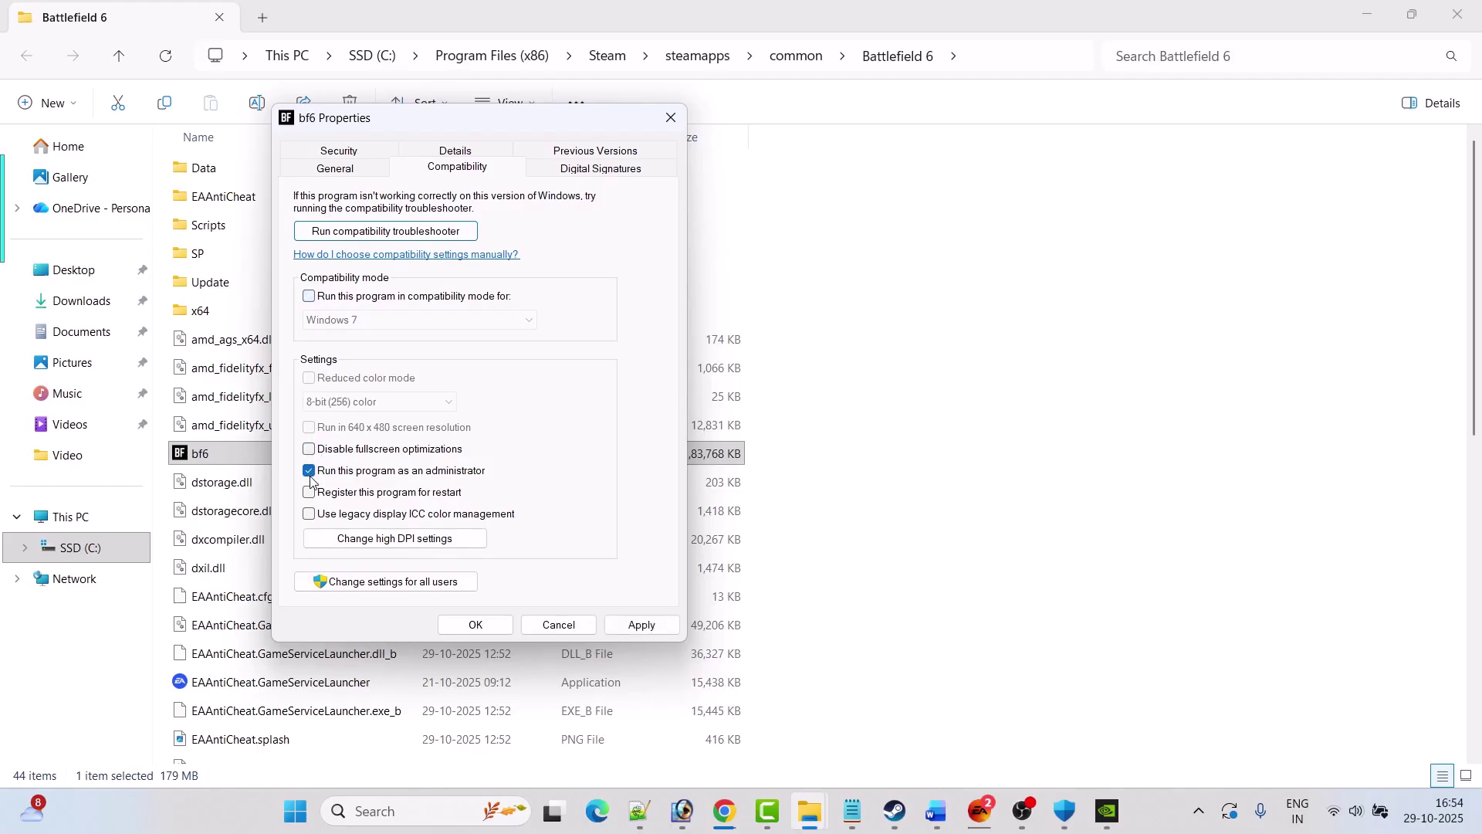
click(310, 470)
click(641, 624)
click(475, 625)
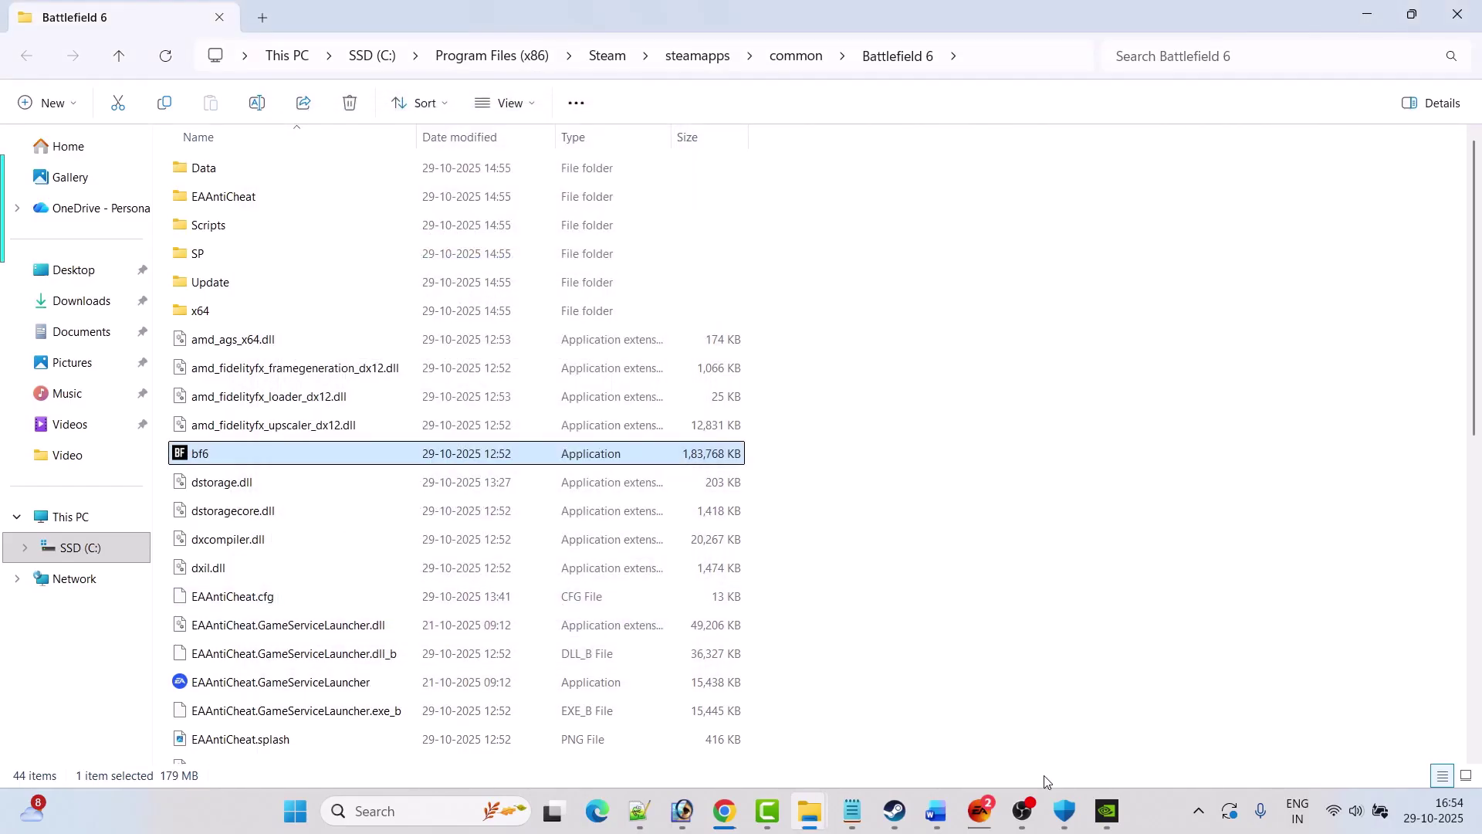
Return to the Word document and read the heading of Fix 9
click(942, 795)
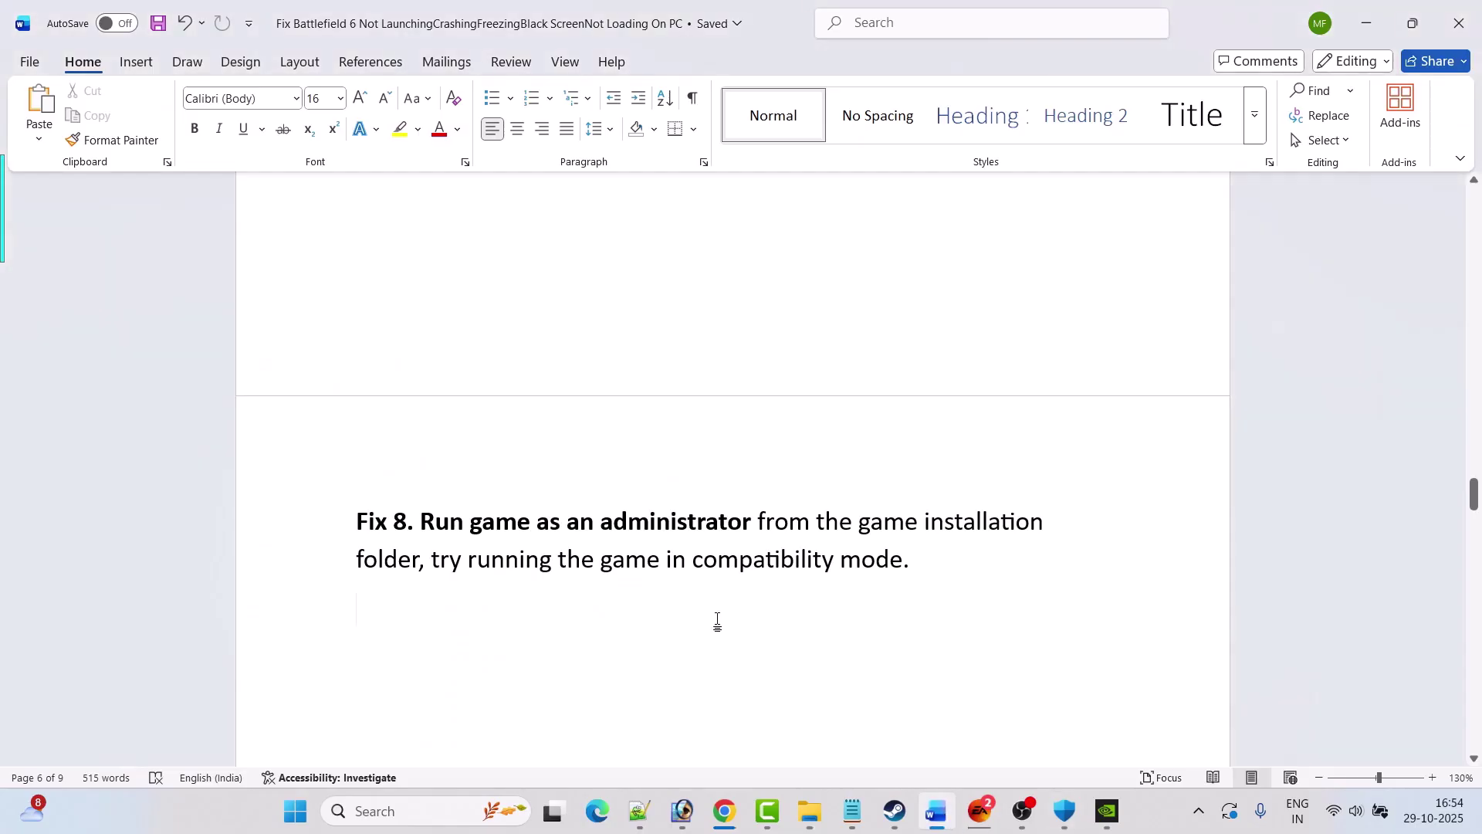
scroll(717, 617, down, 4)
drag(543, 568, 865, 568)
click(913, 622)
Open the Other users page of the Accounts section in Windows Settings
click(301, 815)
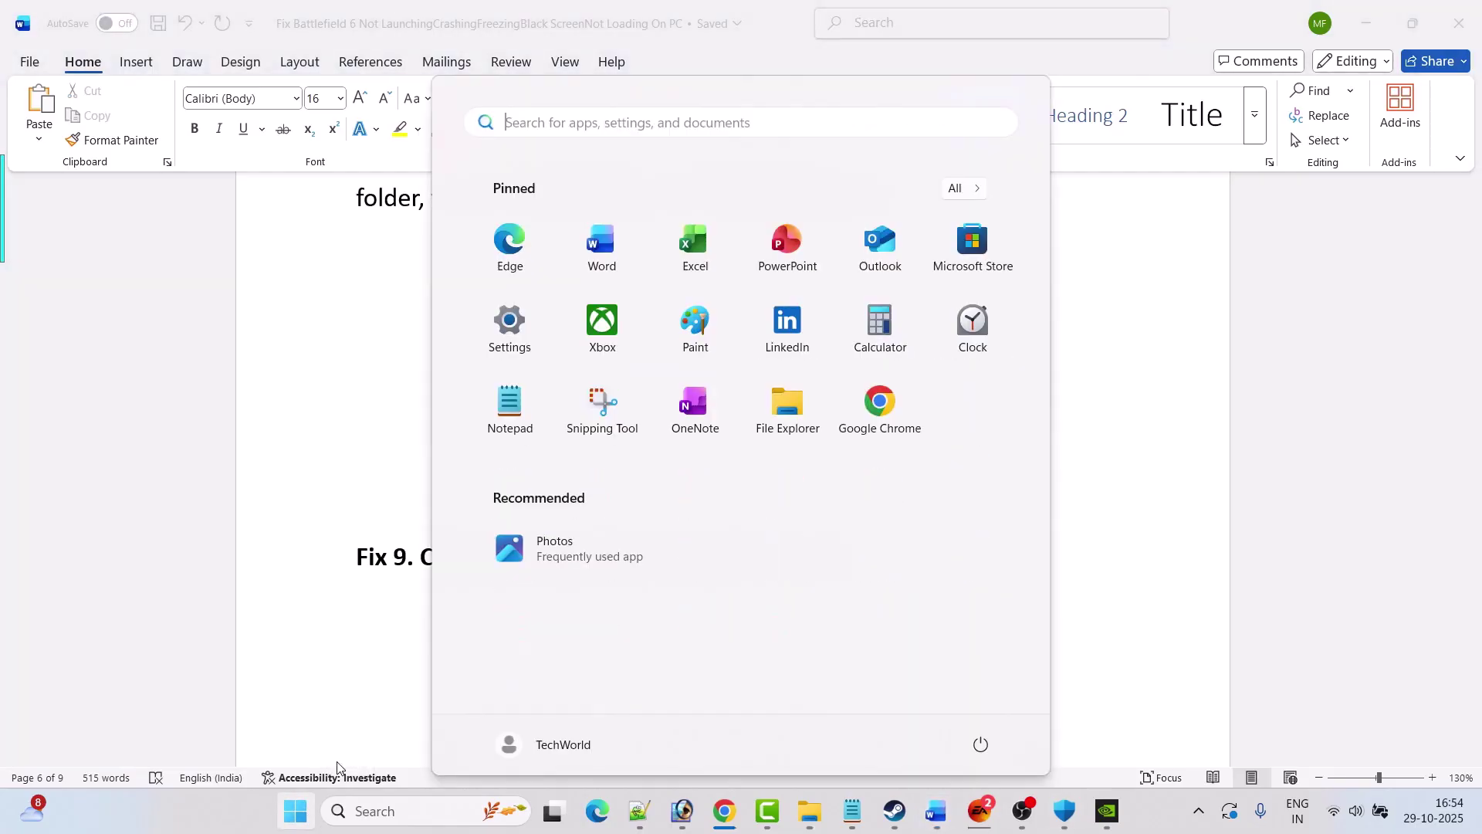
click(509, 339)
click(92, 397)
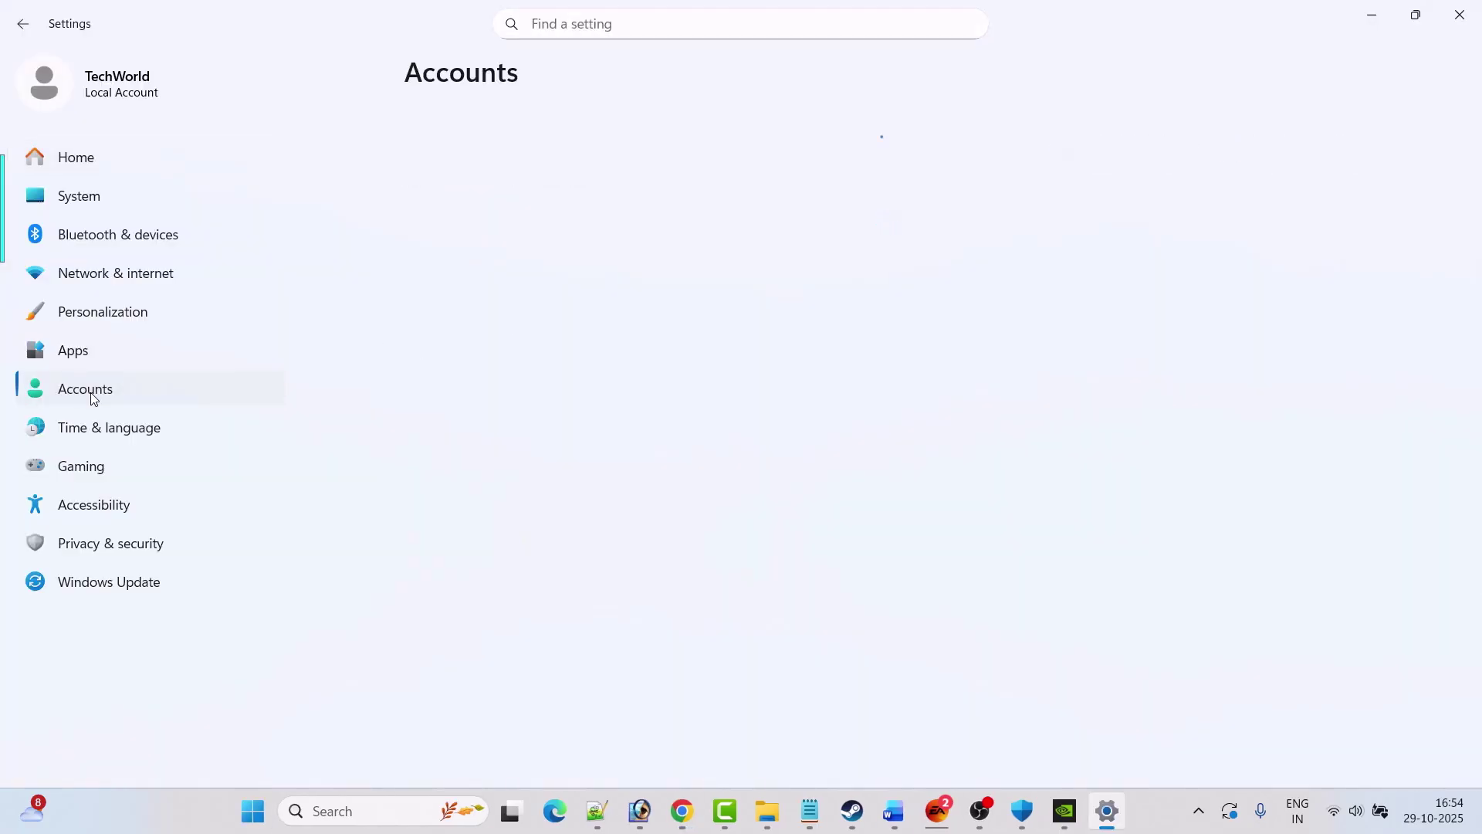
scroll(828, 457, down, 6)
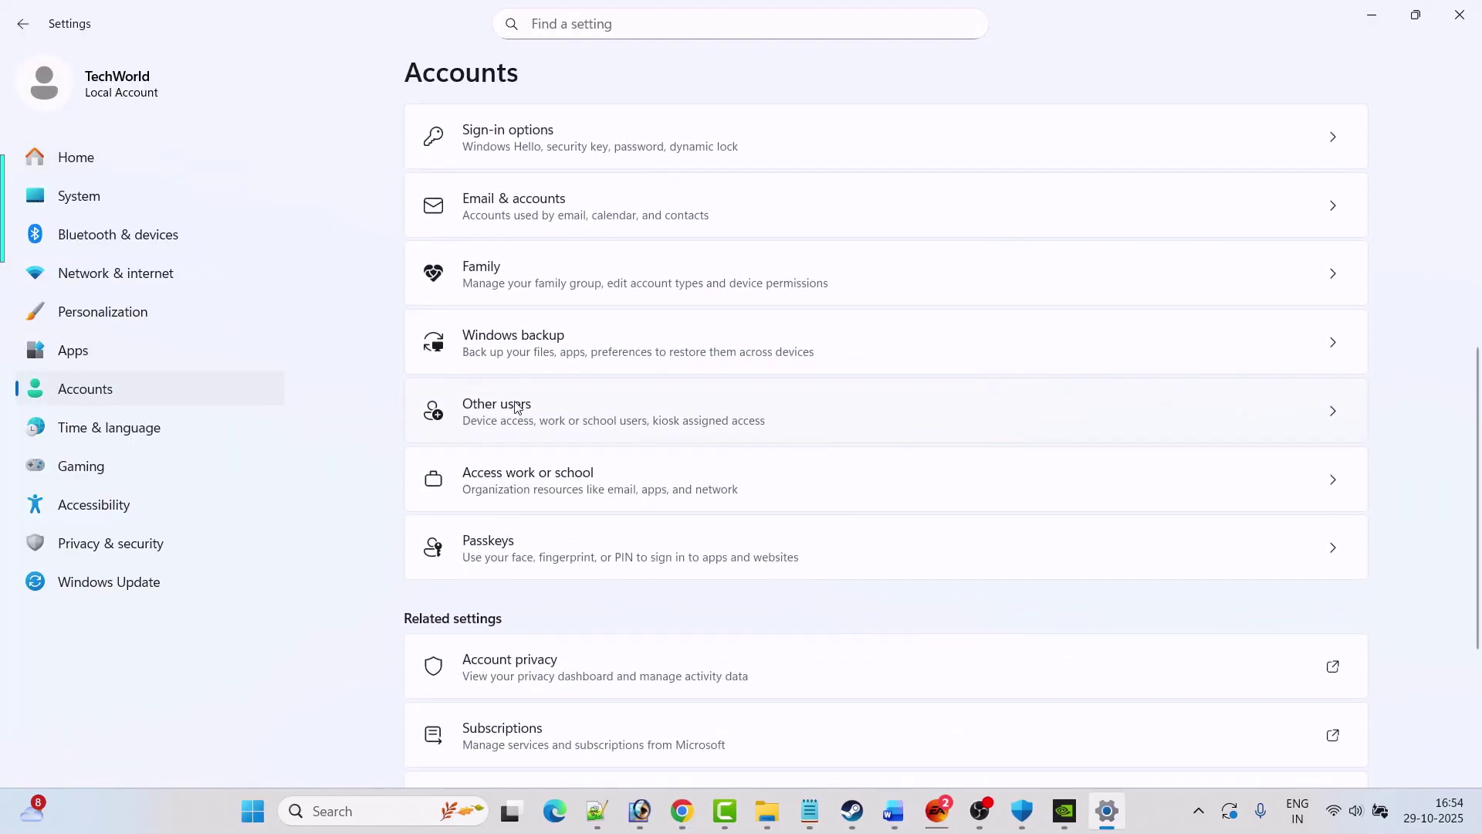
click(729, 417)
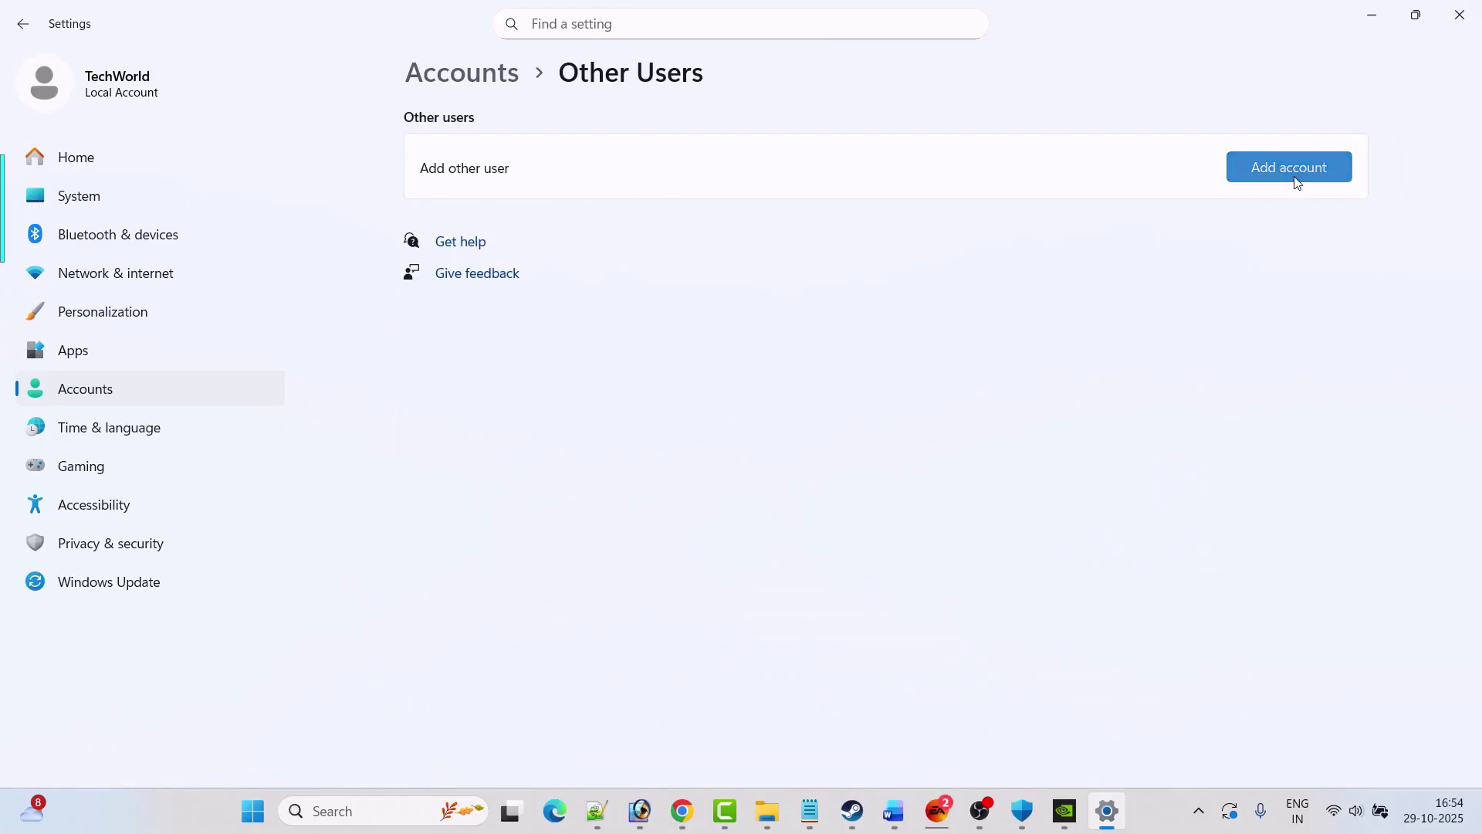
Create a local user account named test1 without a Microsoft account and without a password
click(1297, 181)
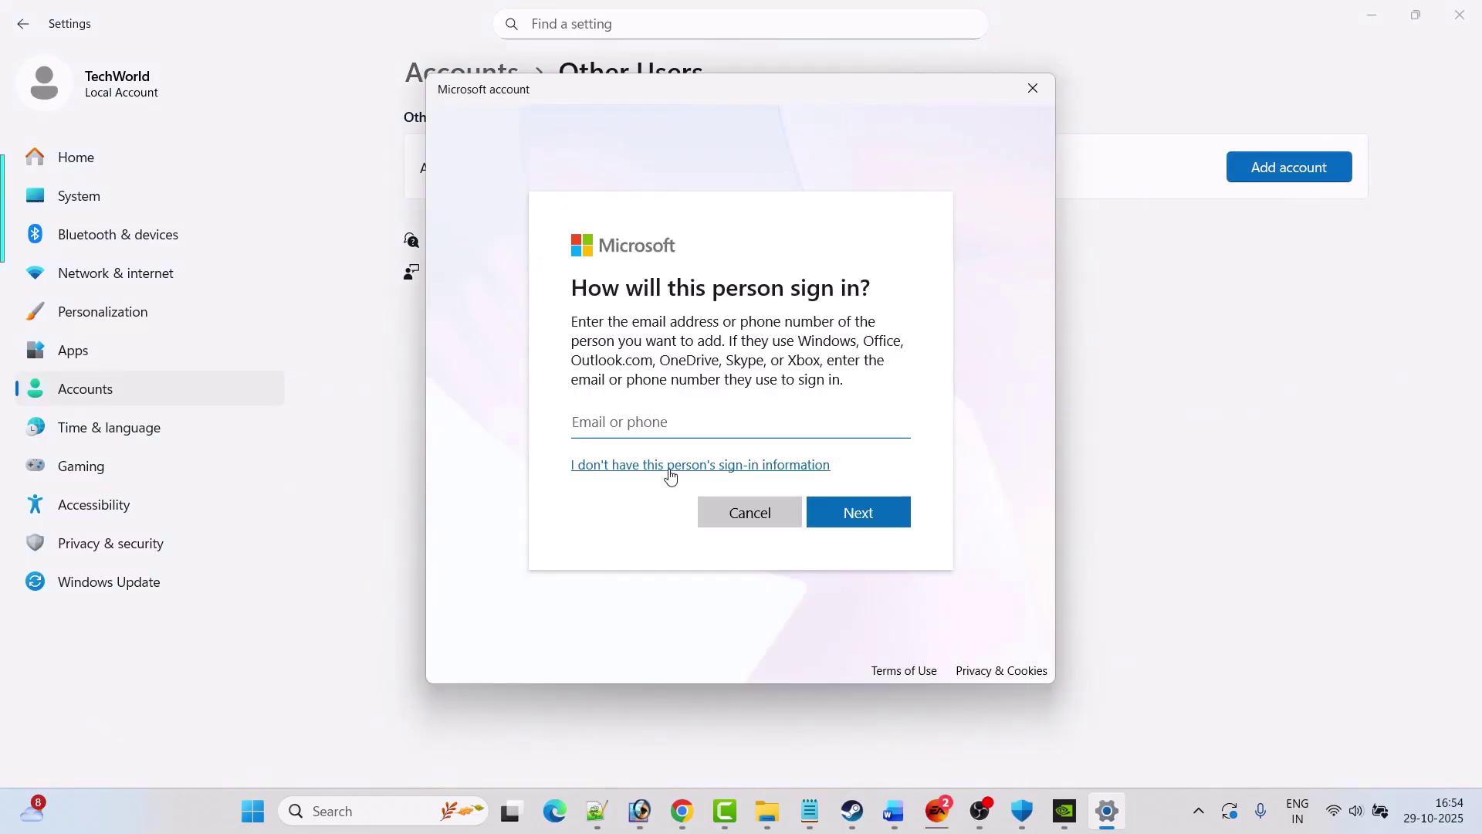
click(772, 467)
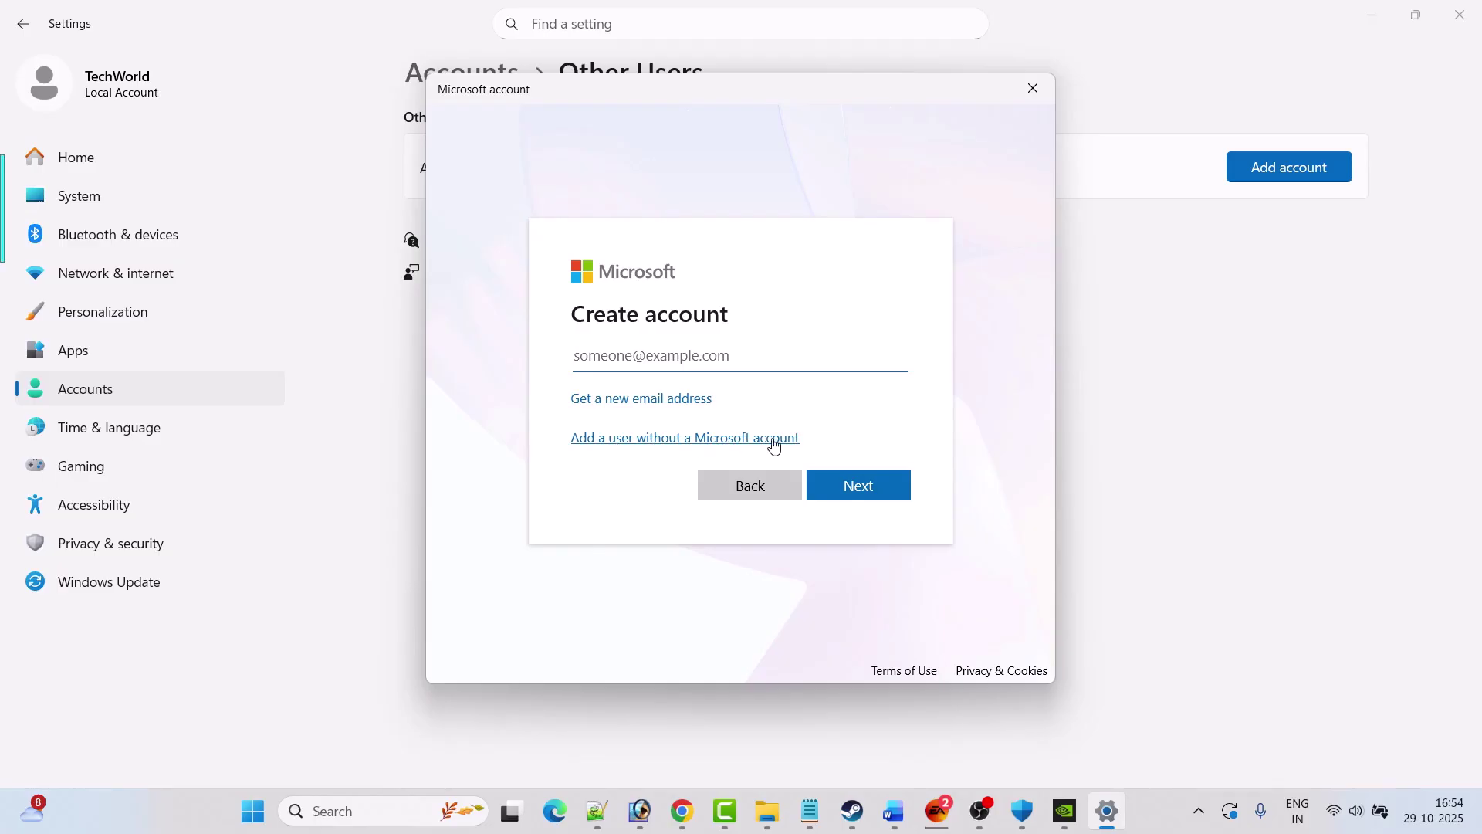
click(717, 442)
text(test1)
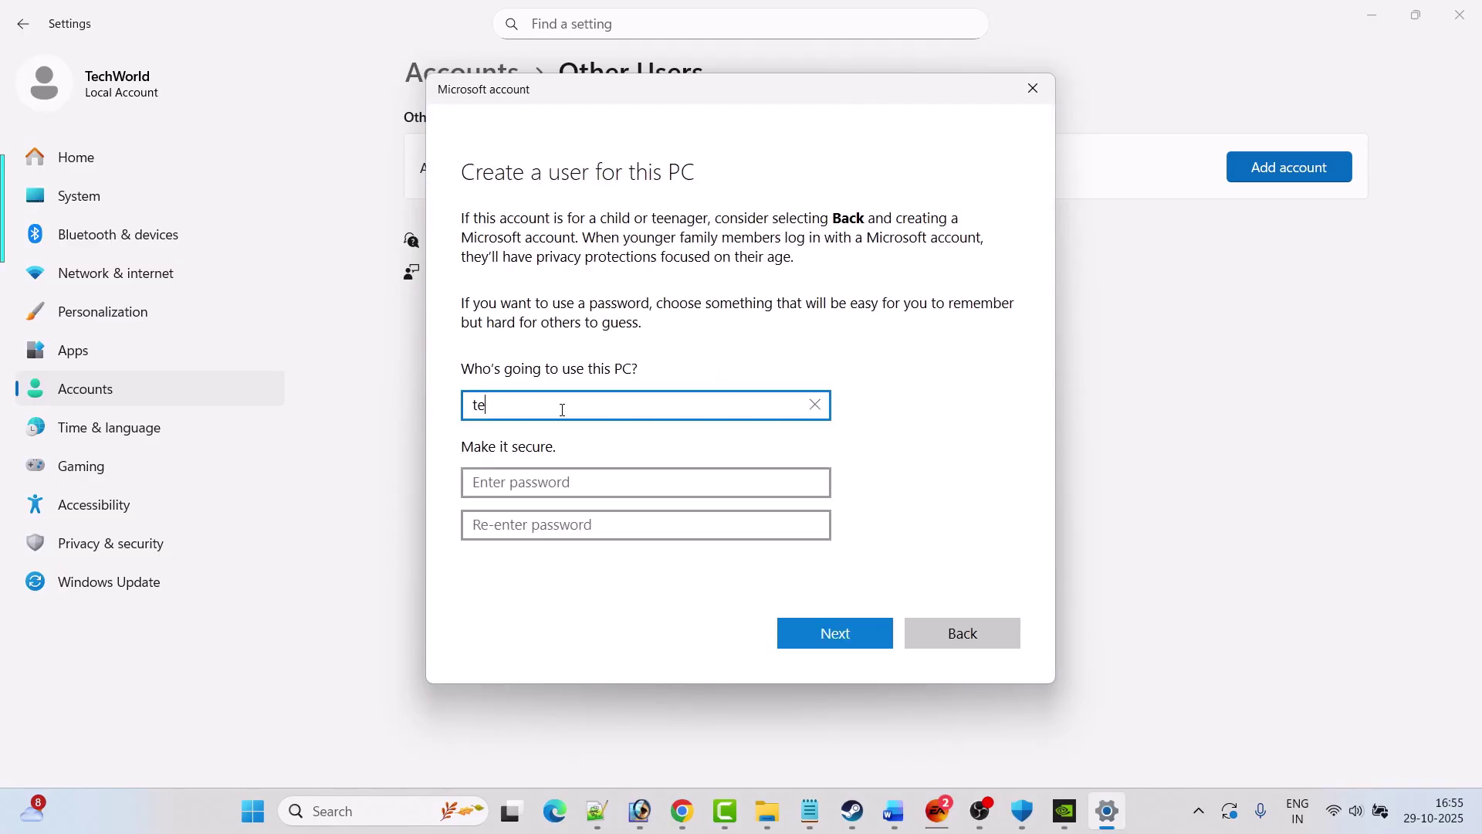
click(544, 482)
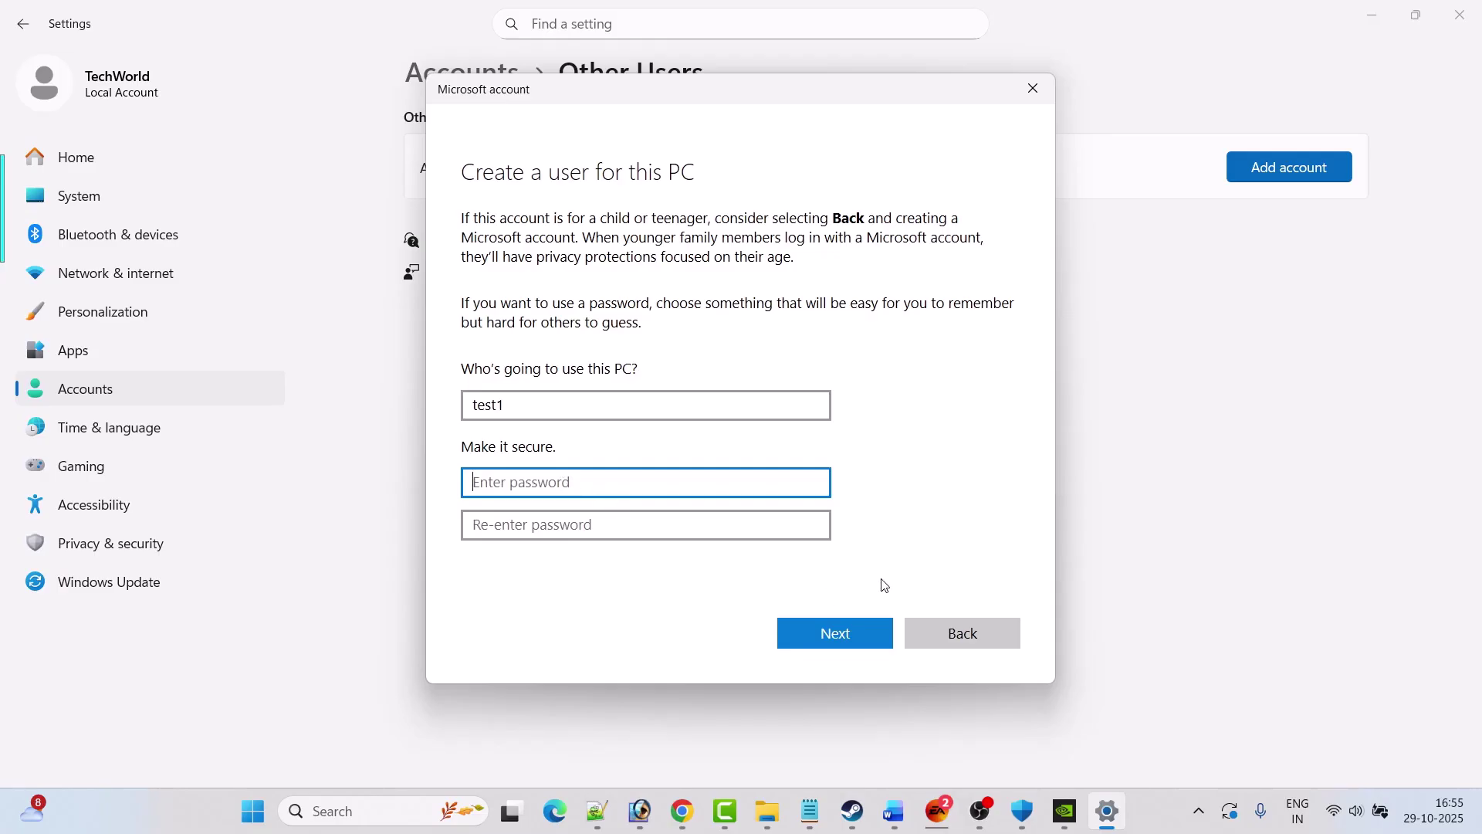
click(826, 633)
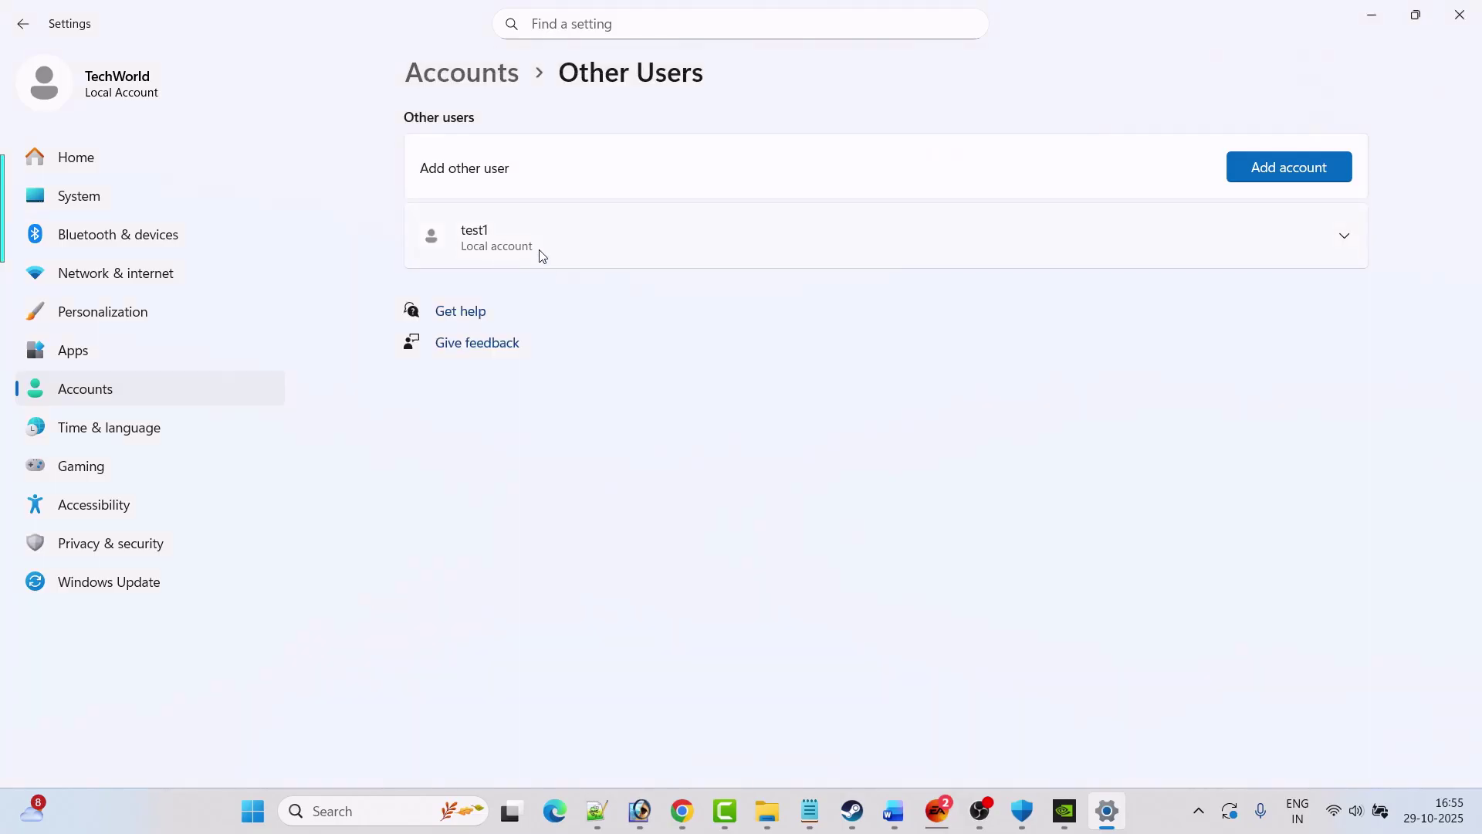
Select Administrator as the account type for test1, then cancel the change
click(1345, 241)
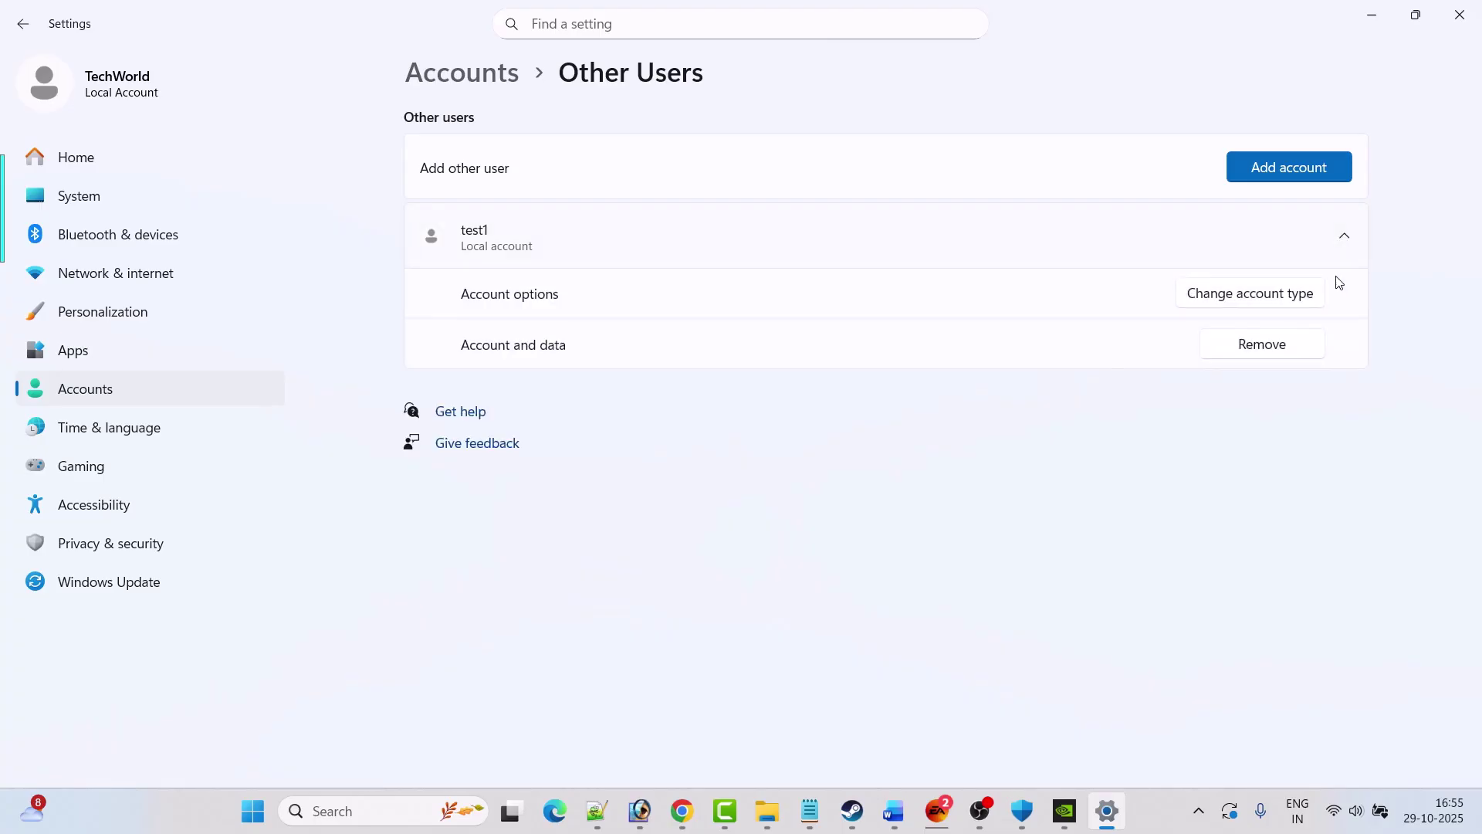
click(1300, 294)
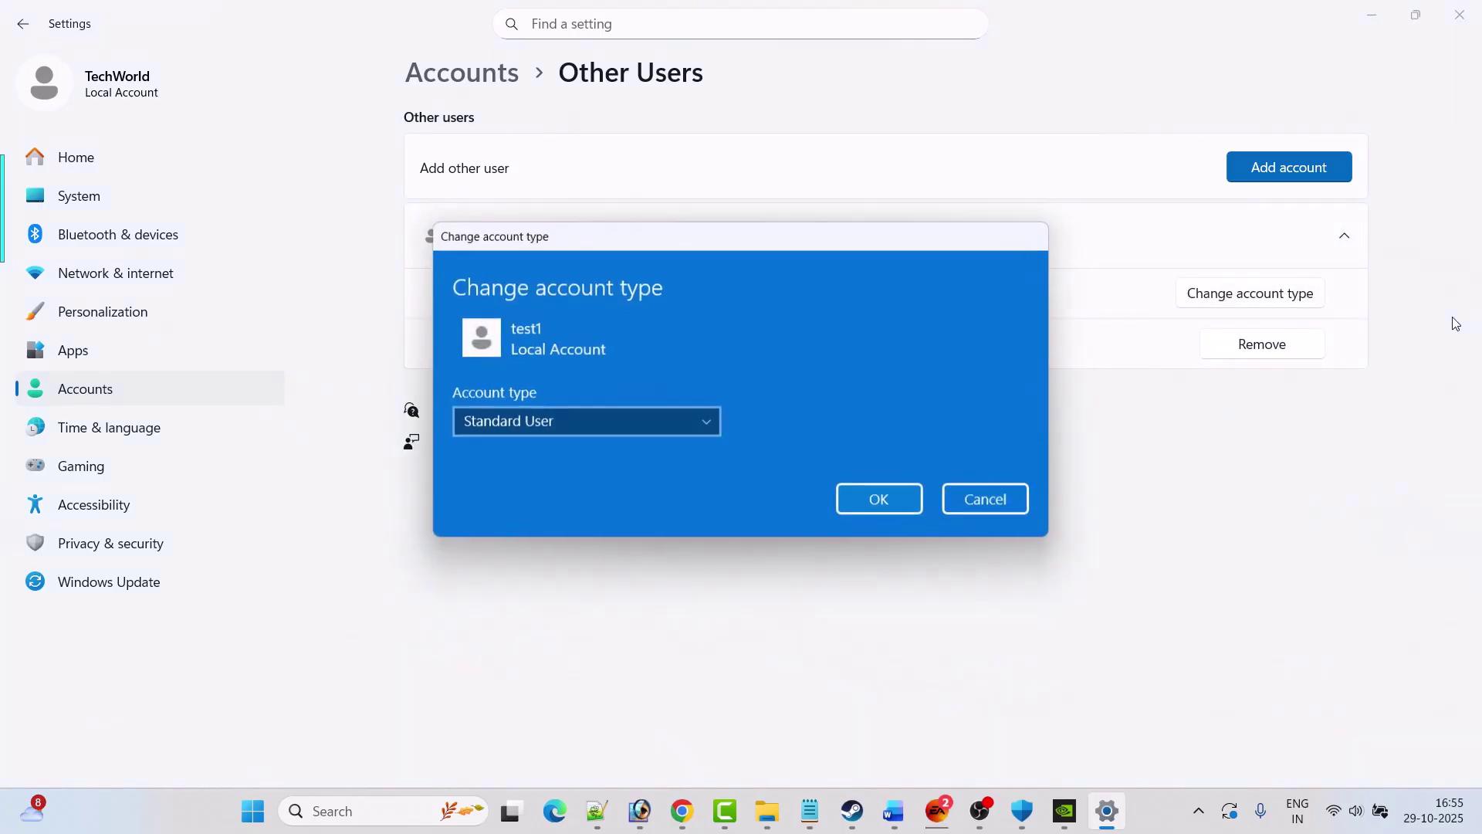
click(705, 424)
click(544, 389)
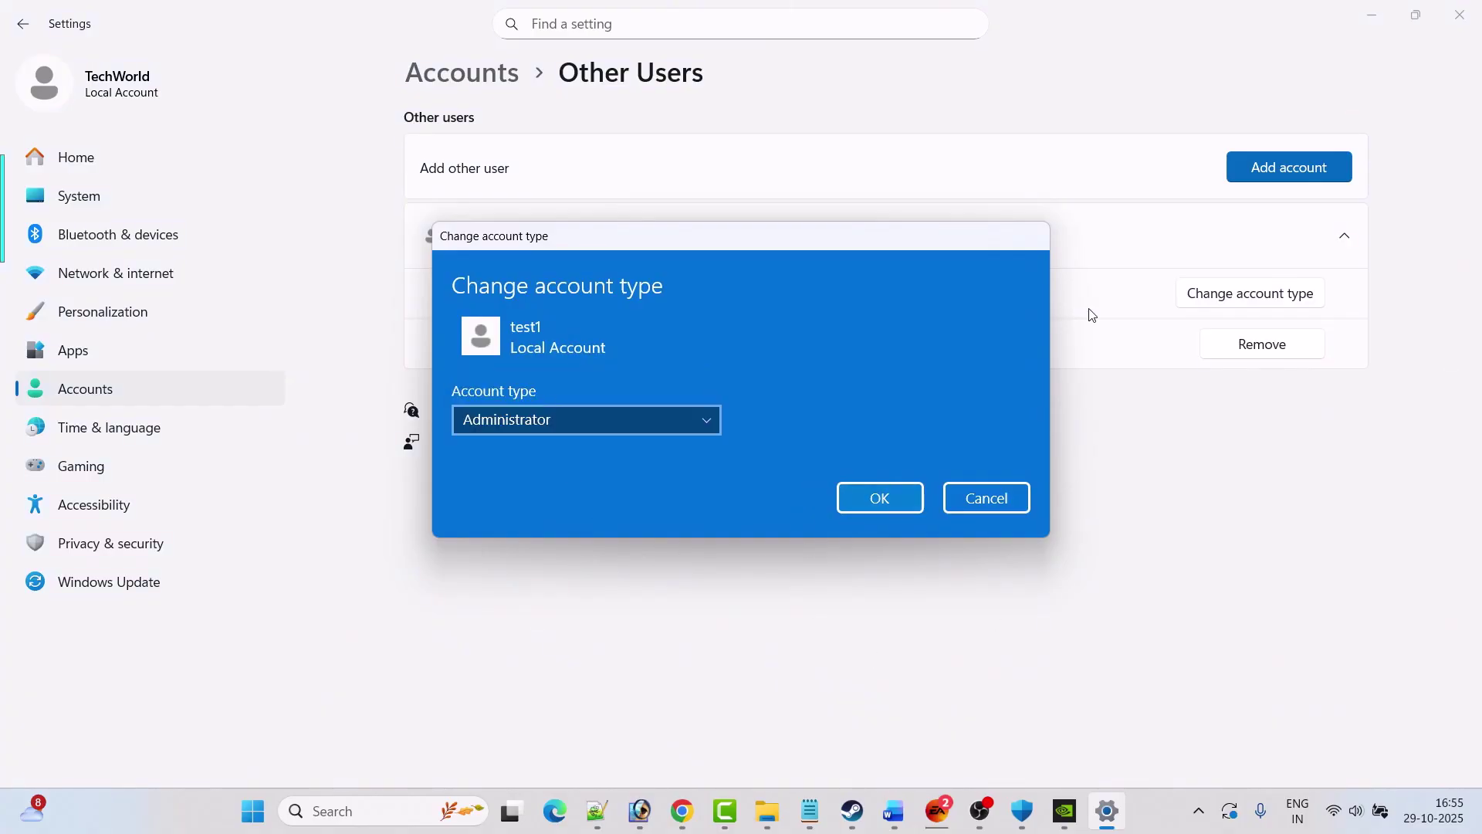
click(1008, 501)
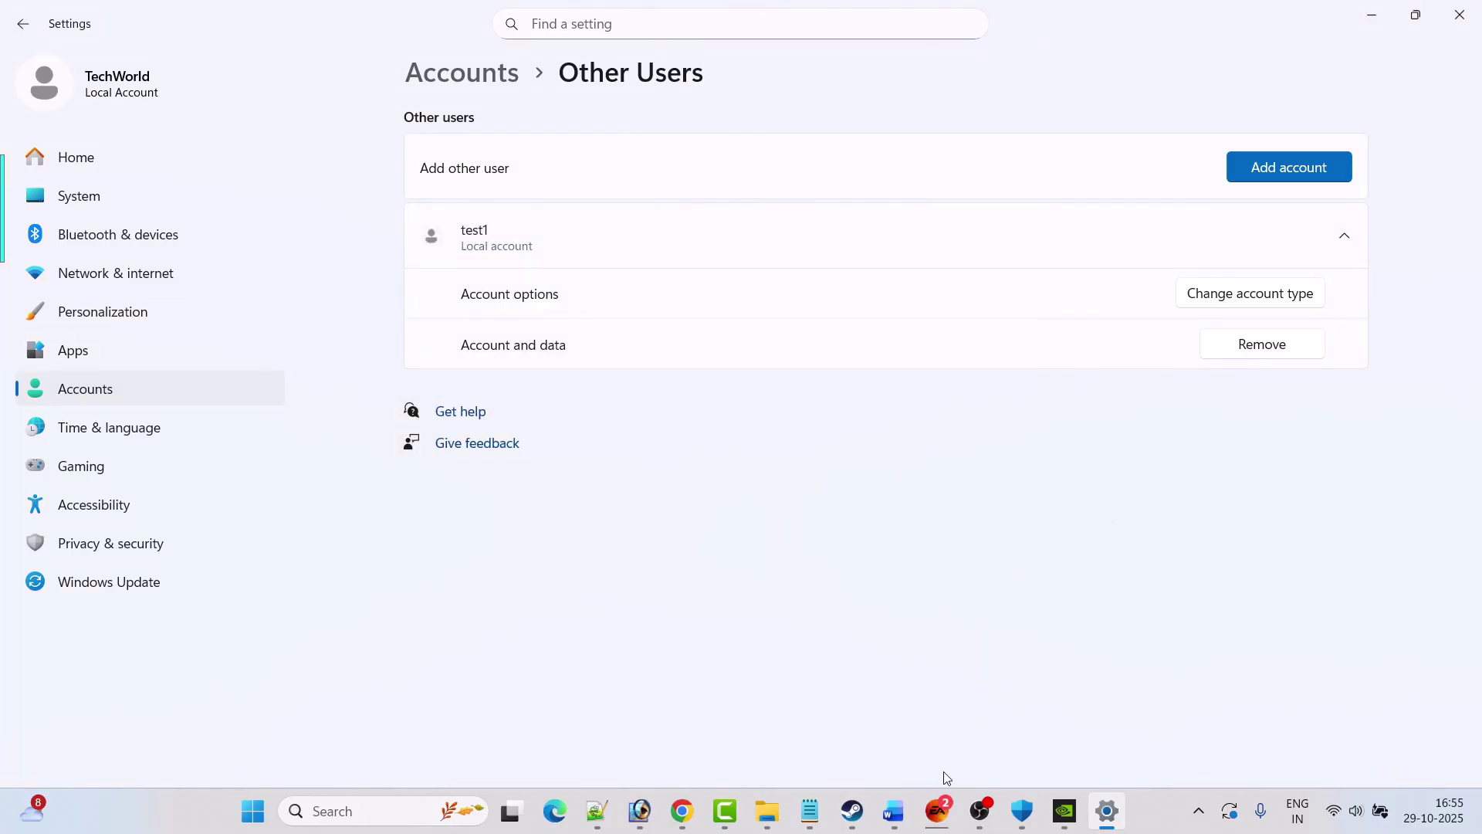
Return to the Word document and read Fix 10, highlighting the part about backing up the folder to the desktop
click(894, 810)
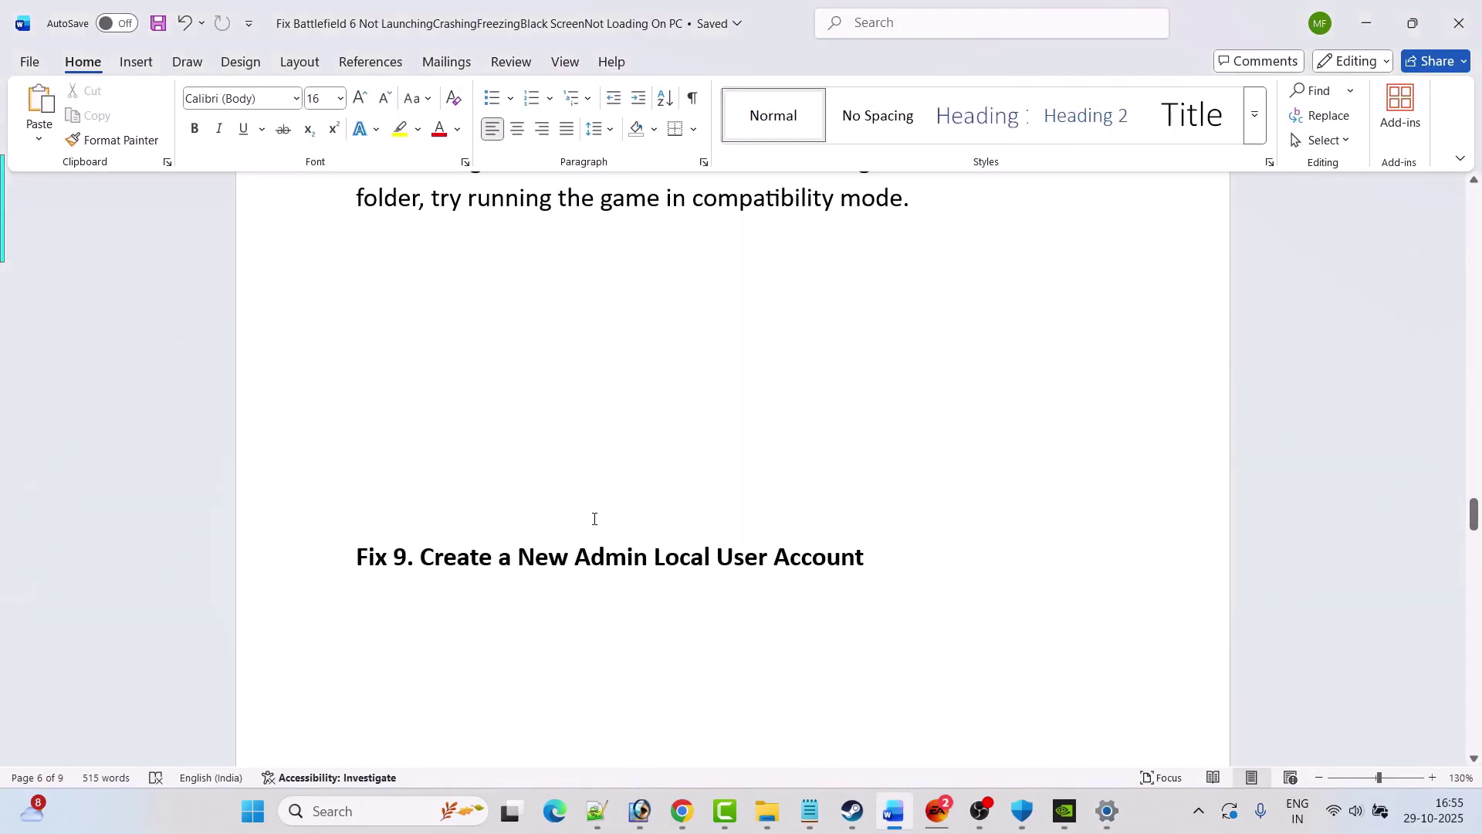
scroll(590, 519, down, 5)
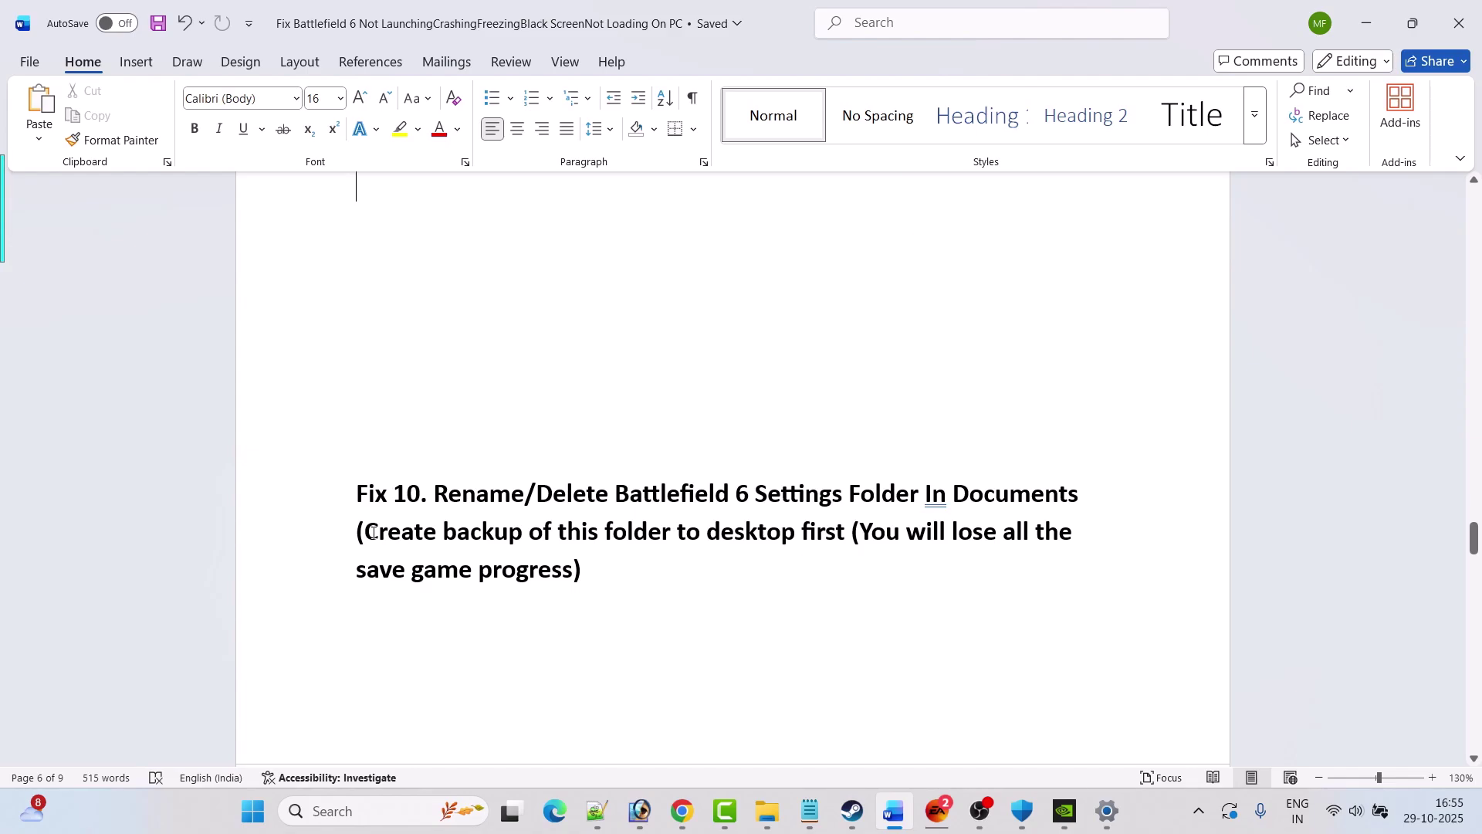
drag(372, 532, 846, 529)
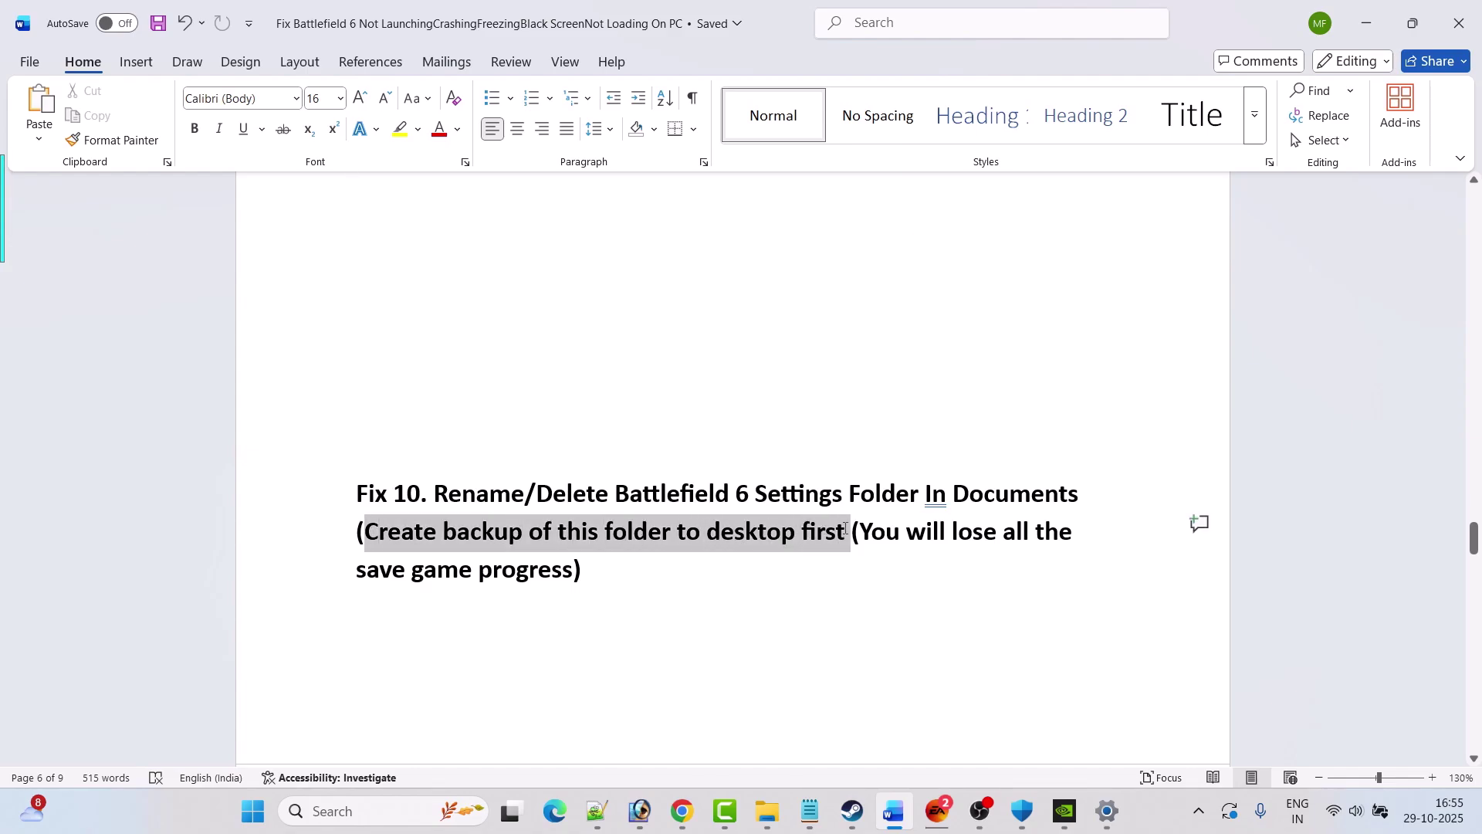
click(860, 569)
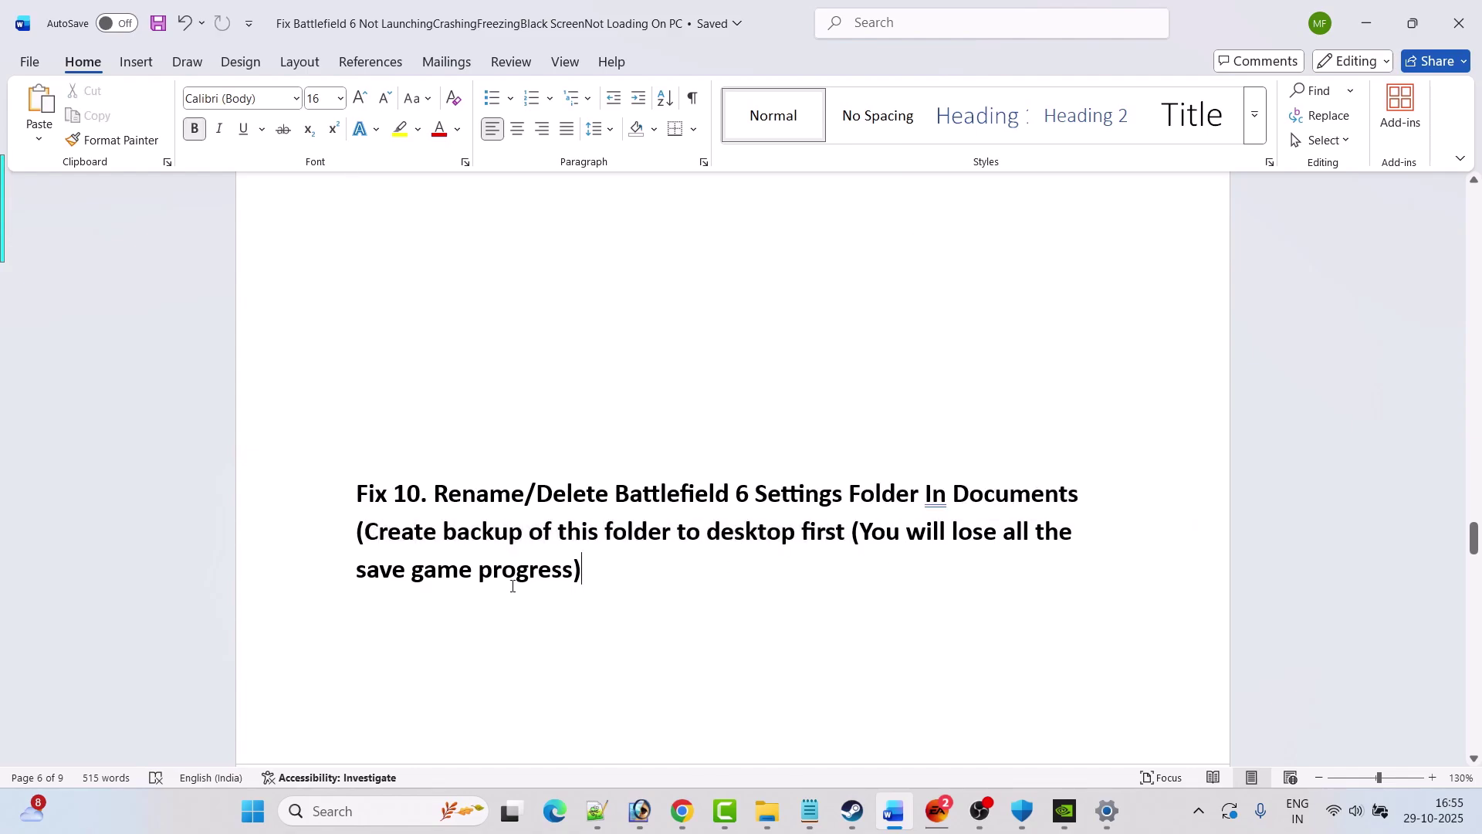
Open the Battlefield 6 folder inside Documents in File Explorer
key(super+e)
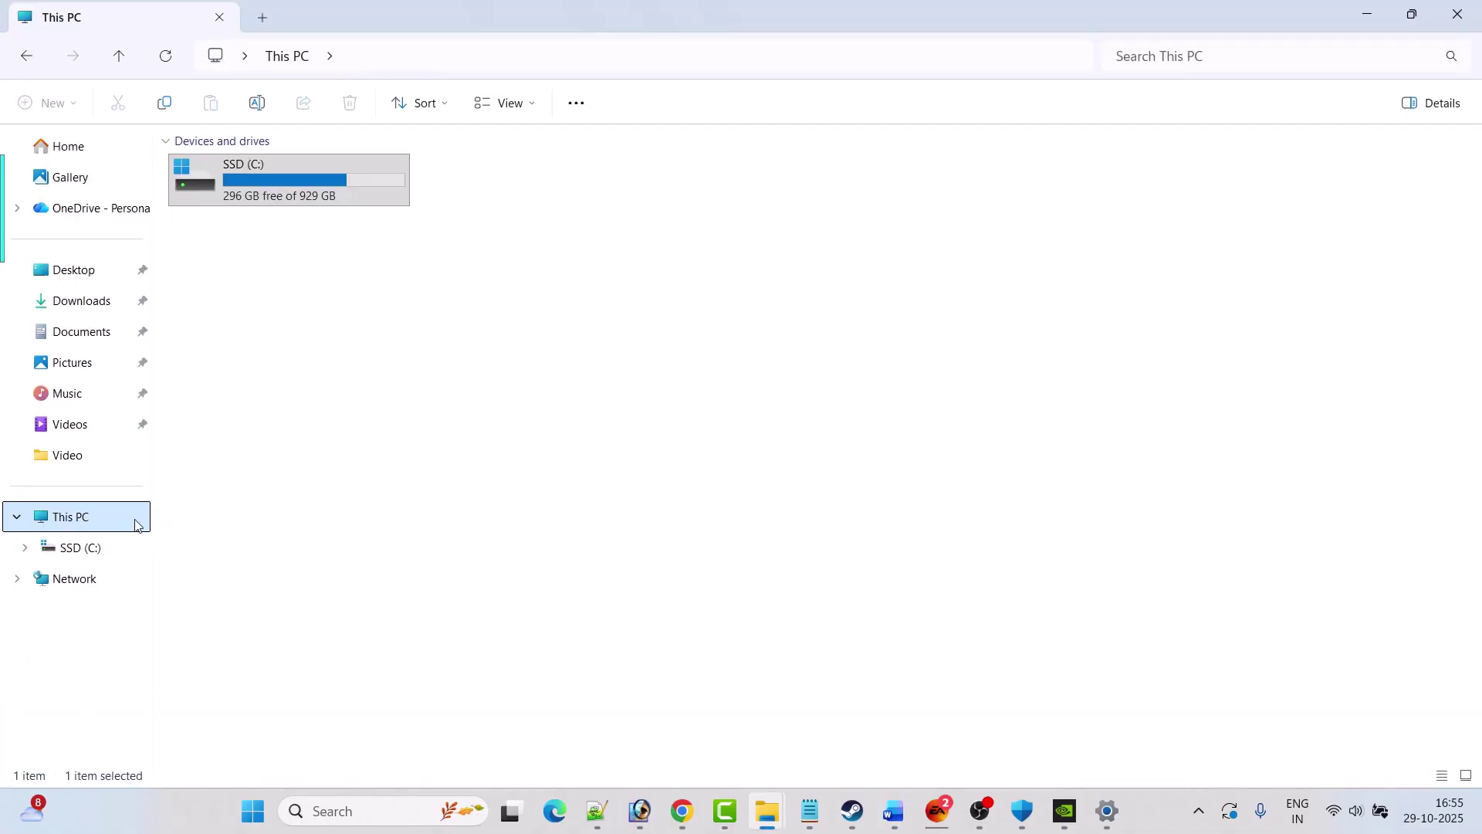
click(494, 535)
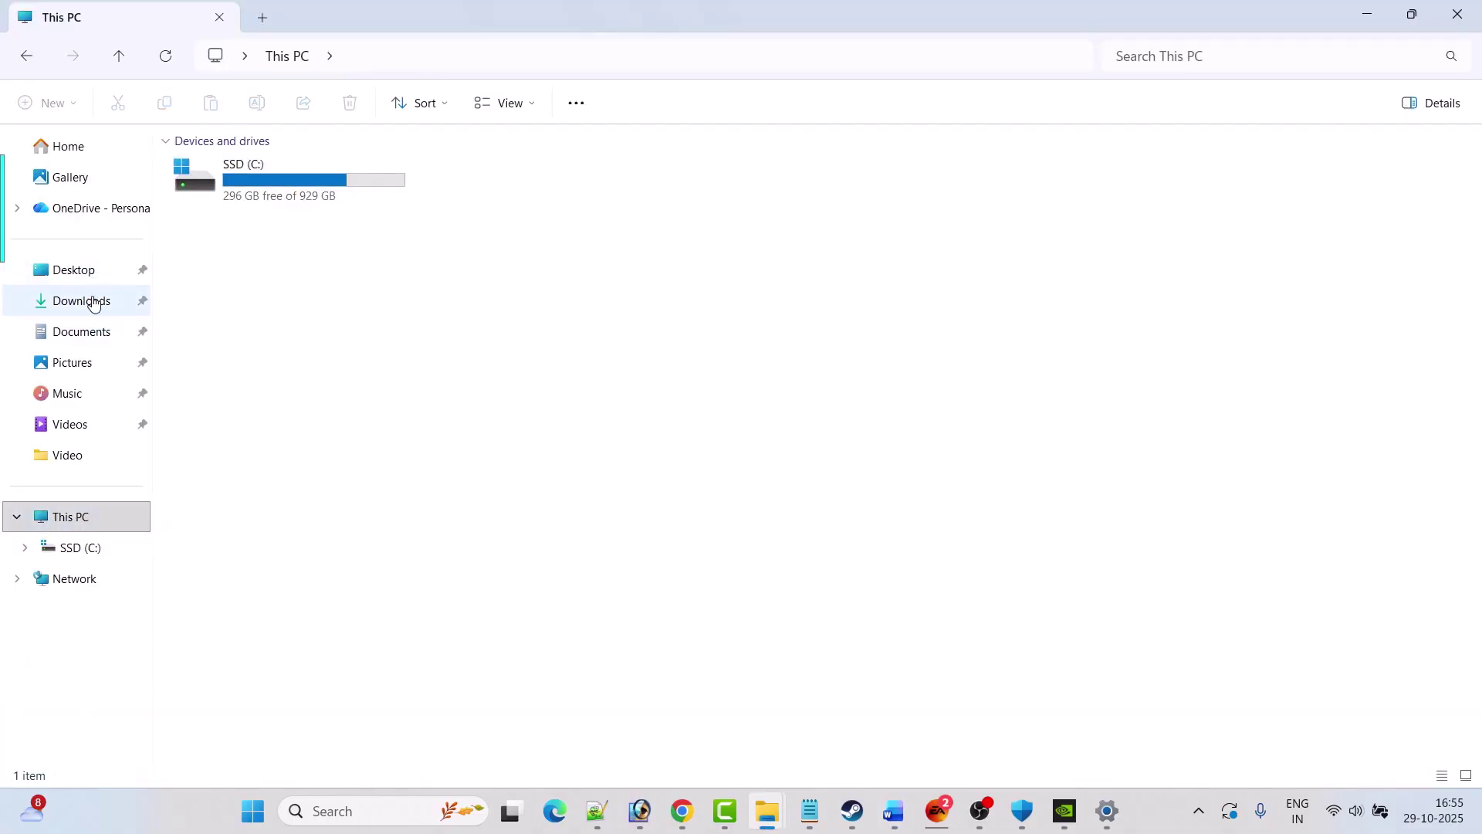
click(82, 332)
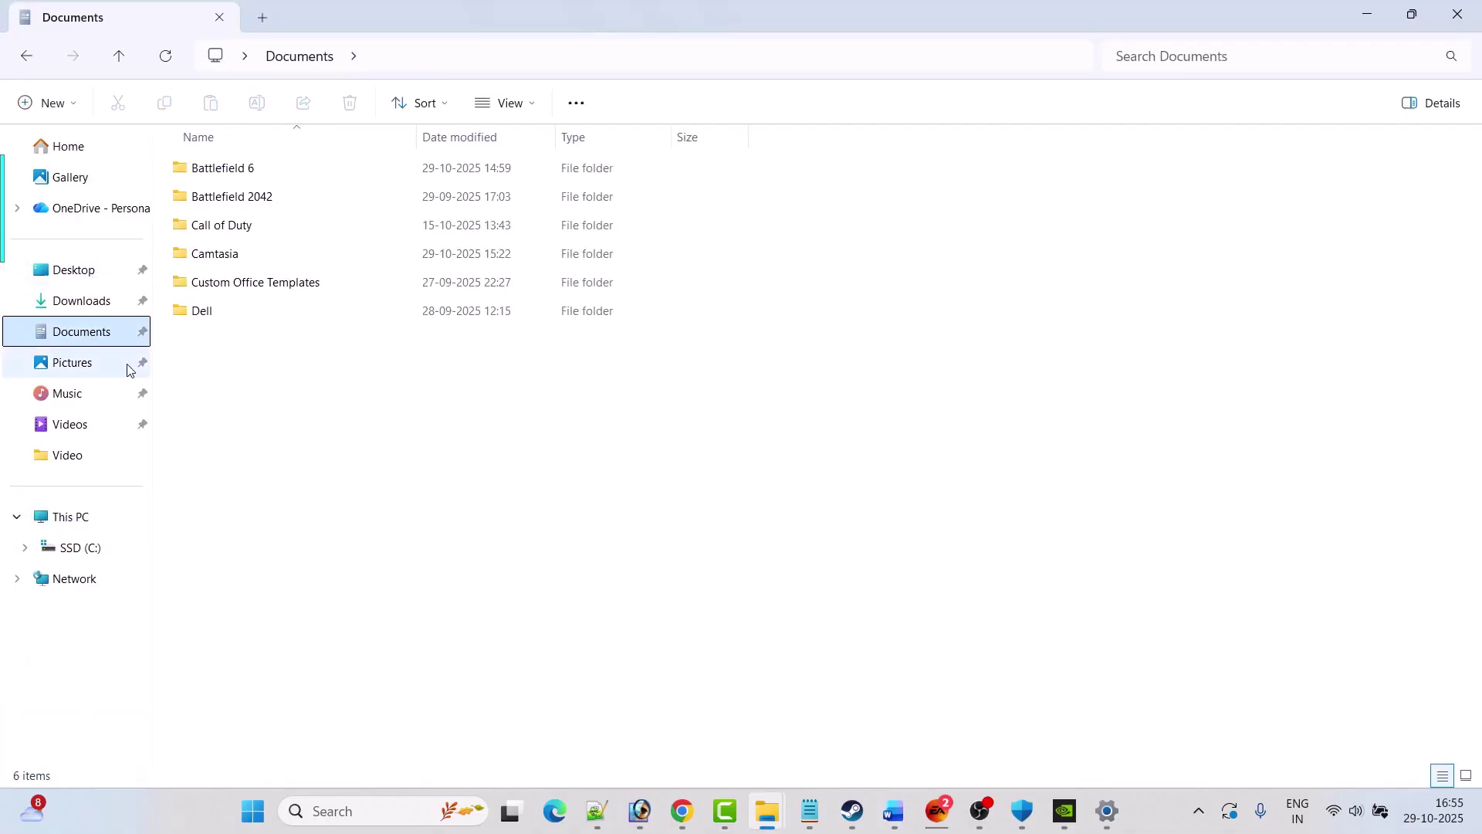
double_click(271, 171)
Rename the settings folder of Battlefield 6 as settings.old
click(228, 172)
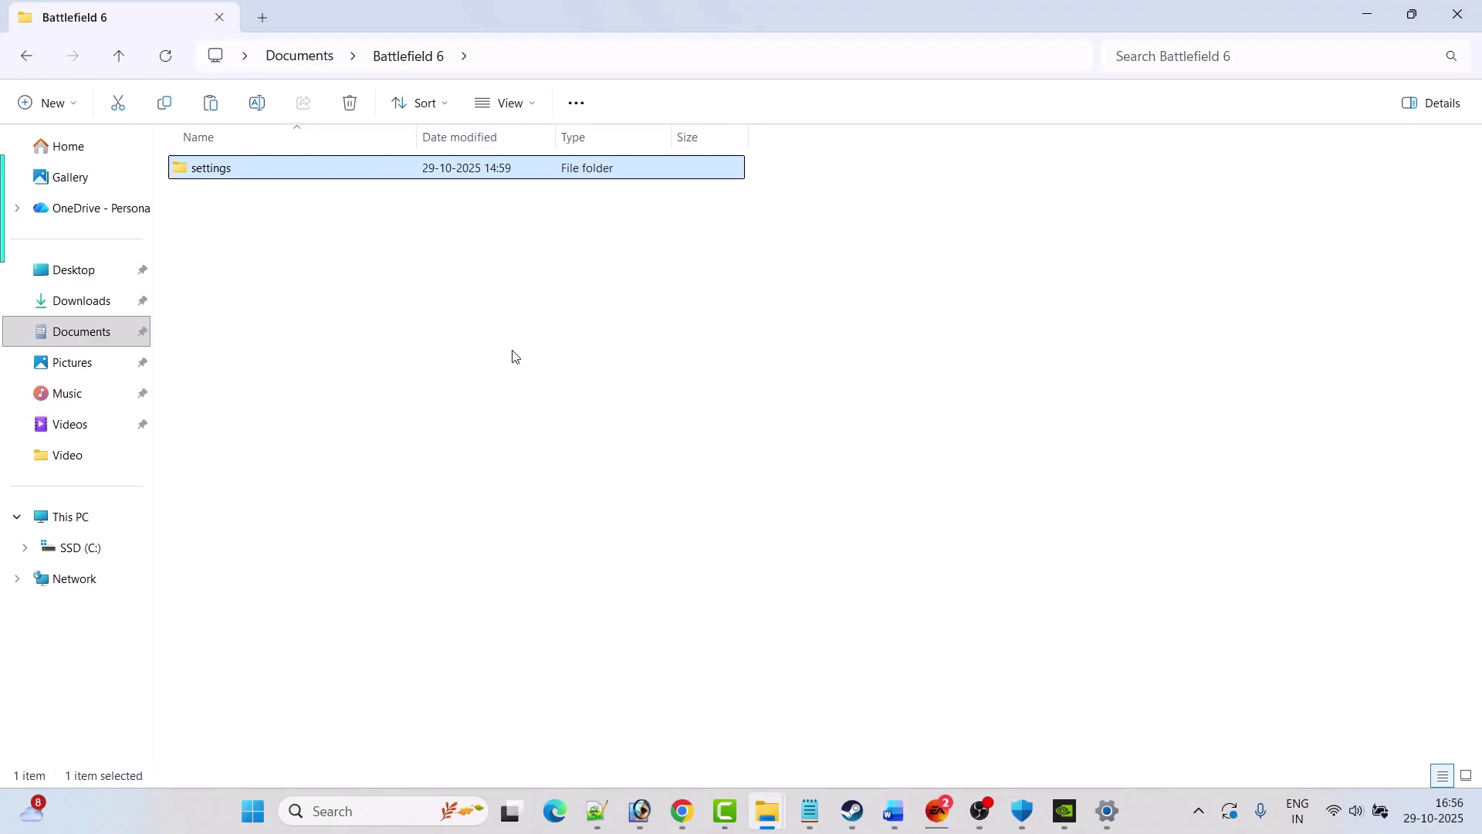
right_click(221, 173)
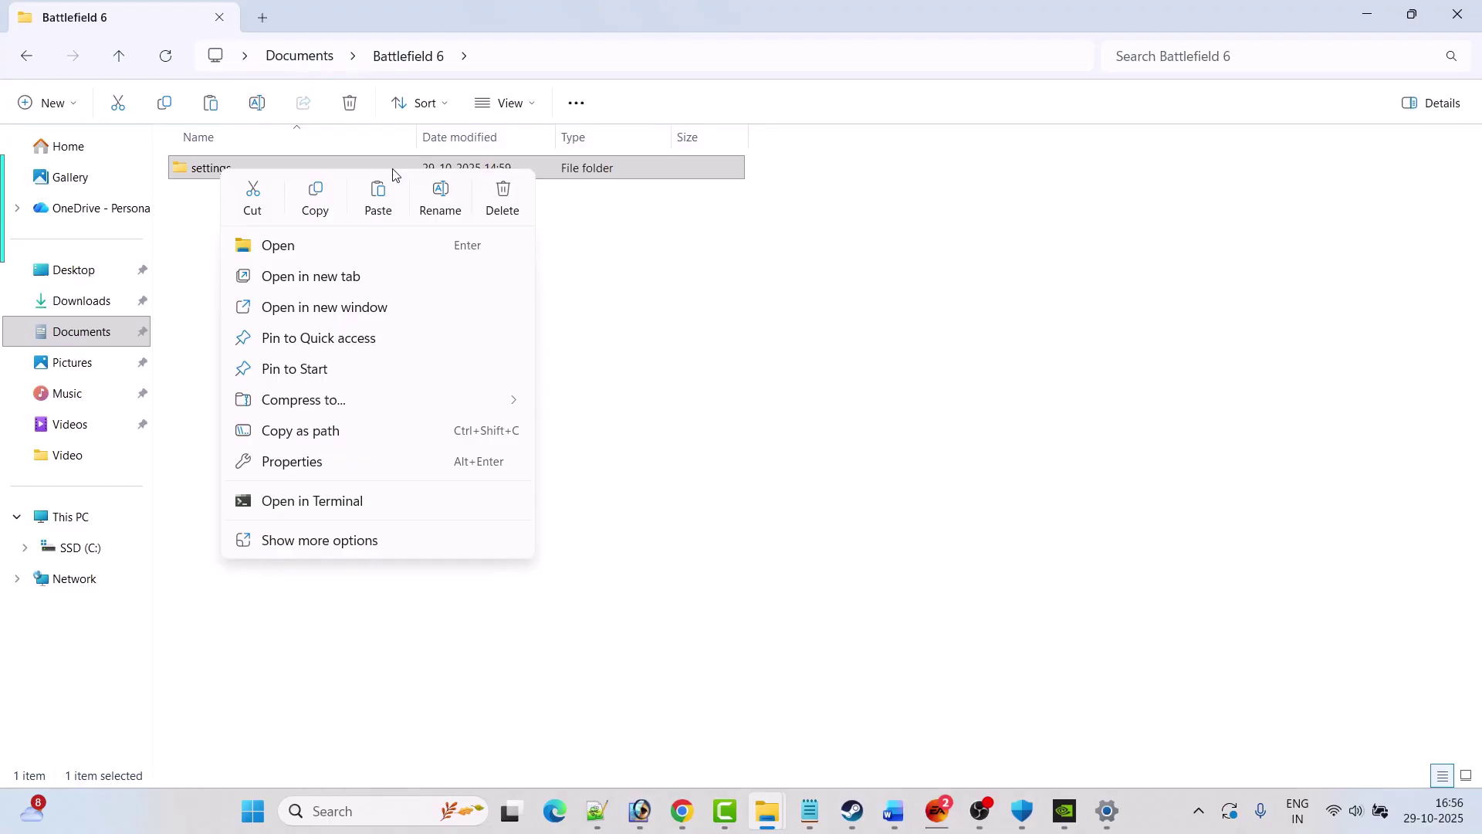
click(441, 200)
click(244, 171)
text(.old)
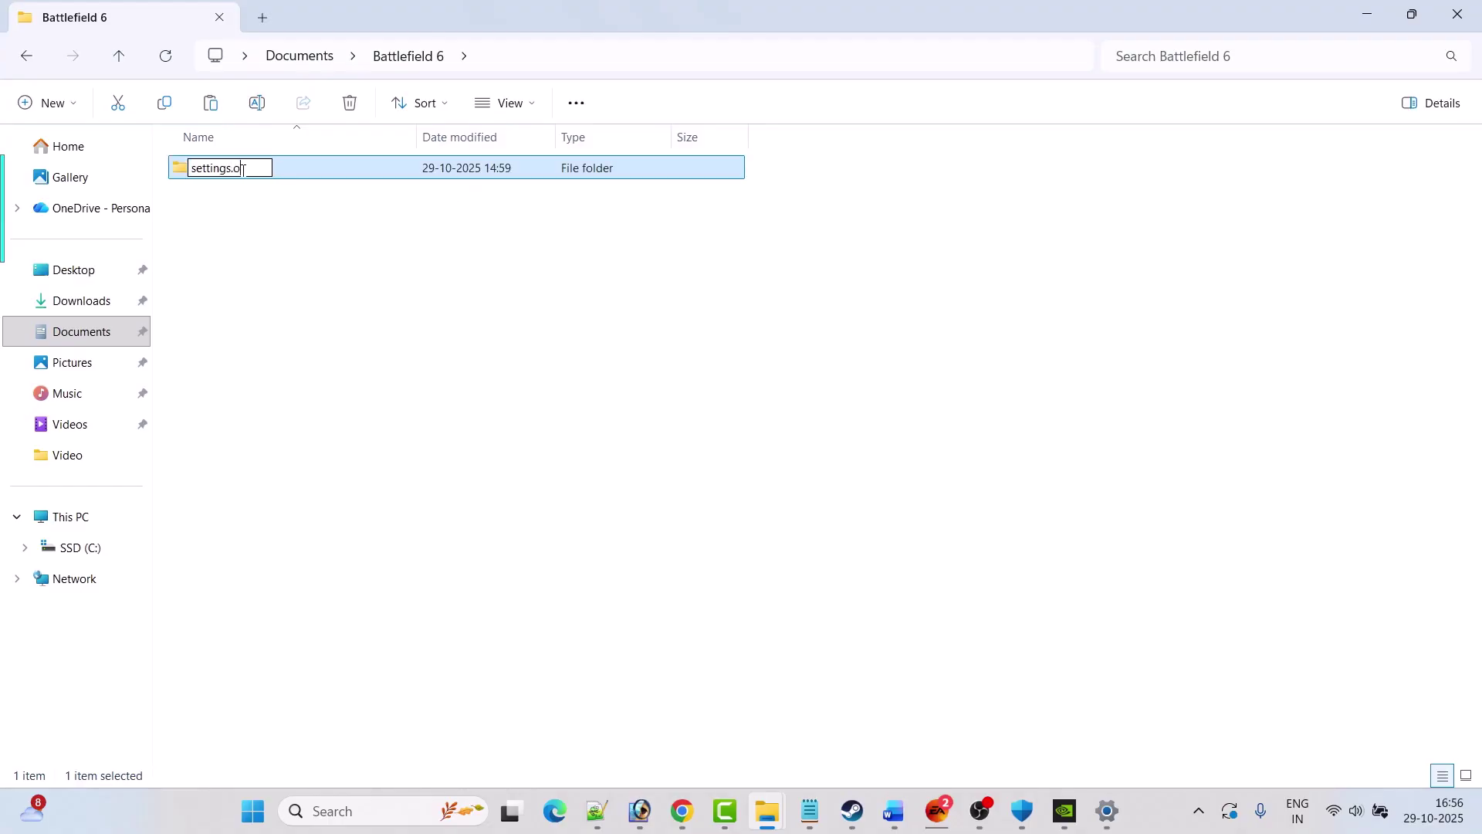
click(346, 299)
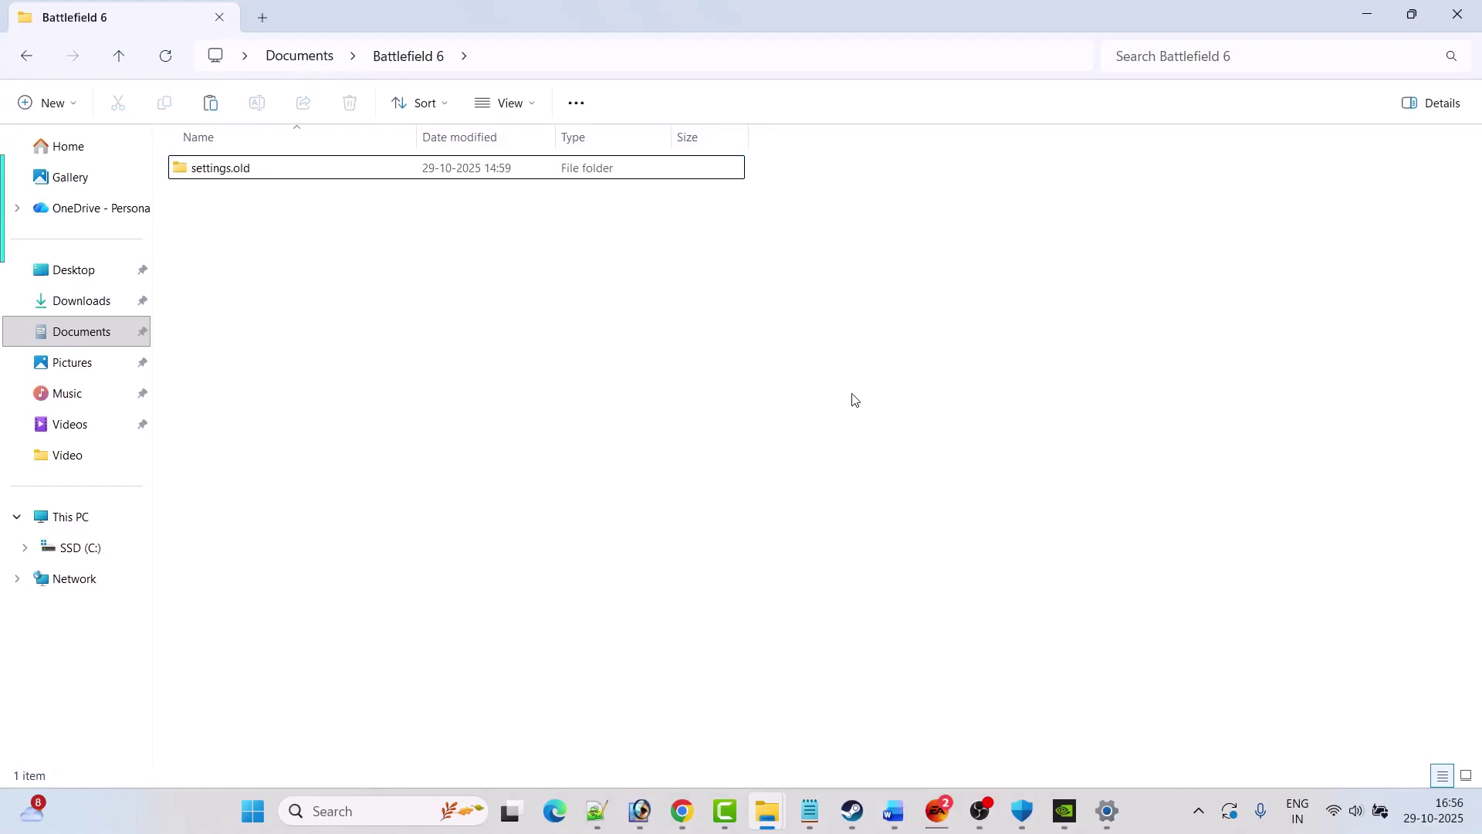
Delete the settings.old folder and switch to Steam
click(237, 177)
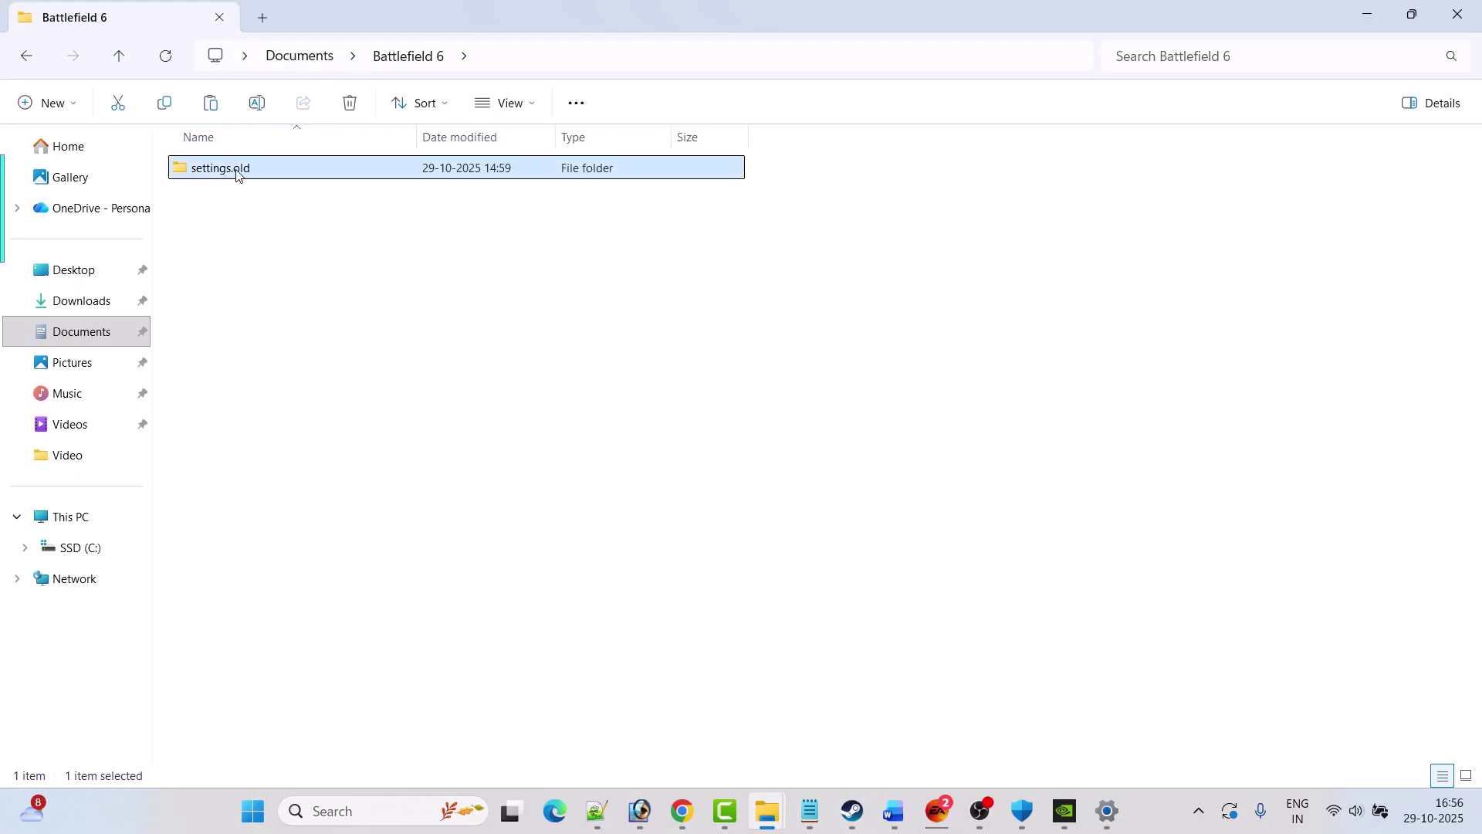
right_click(237, 177)
click(503, 190)
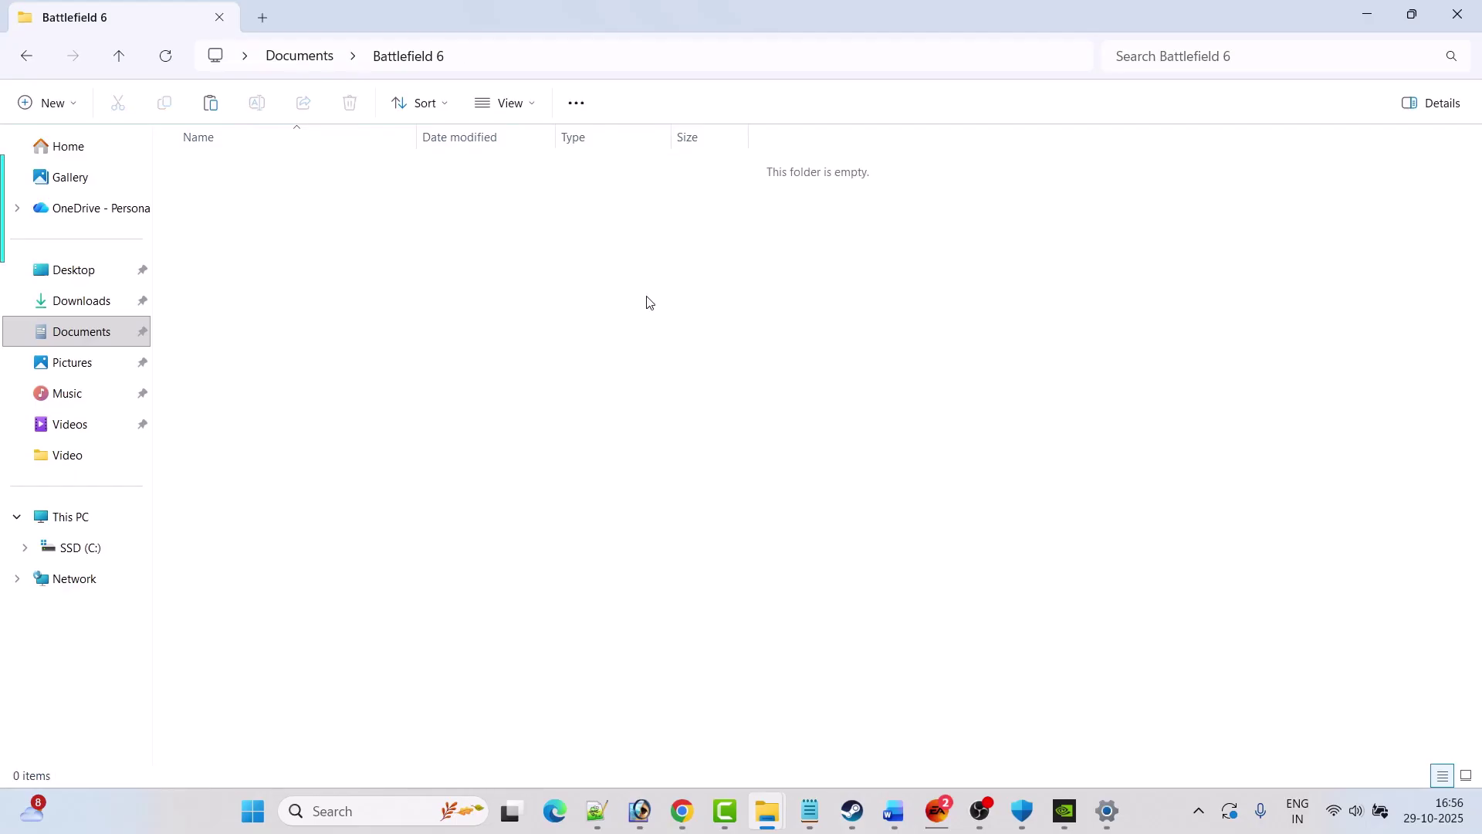
click(852, 811)
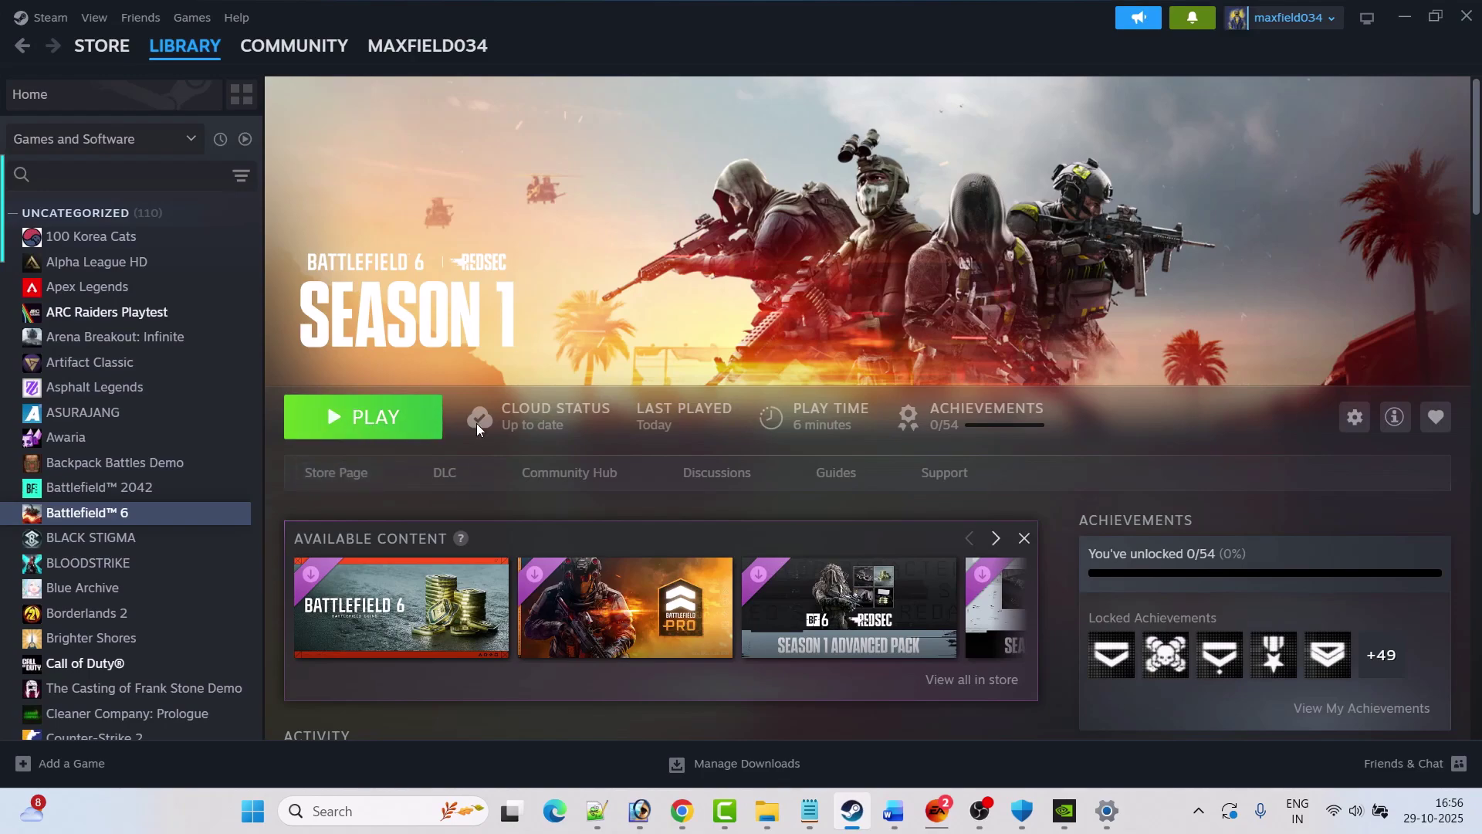
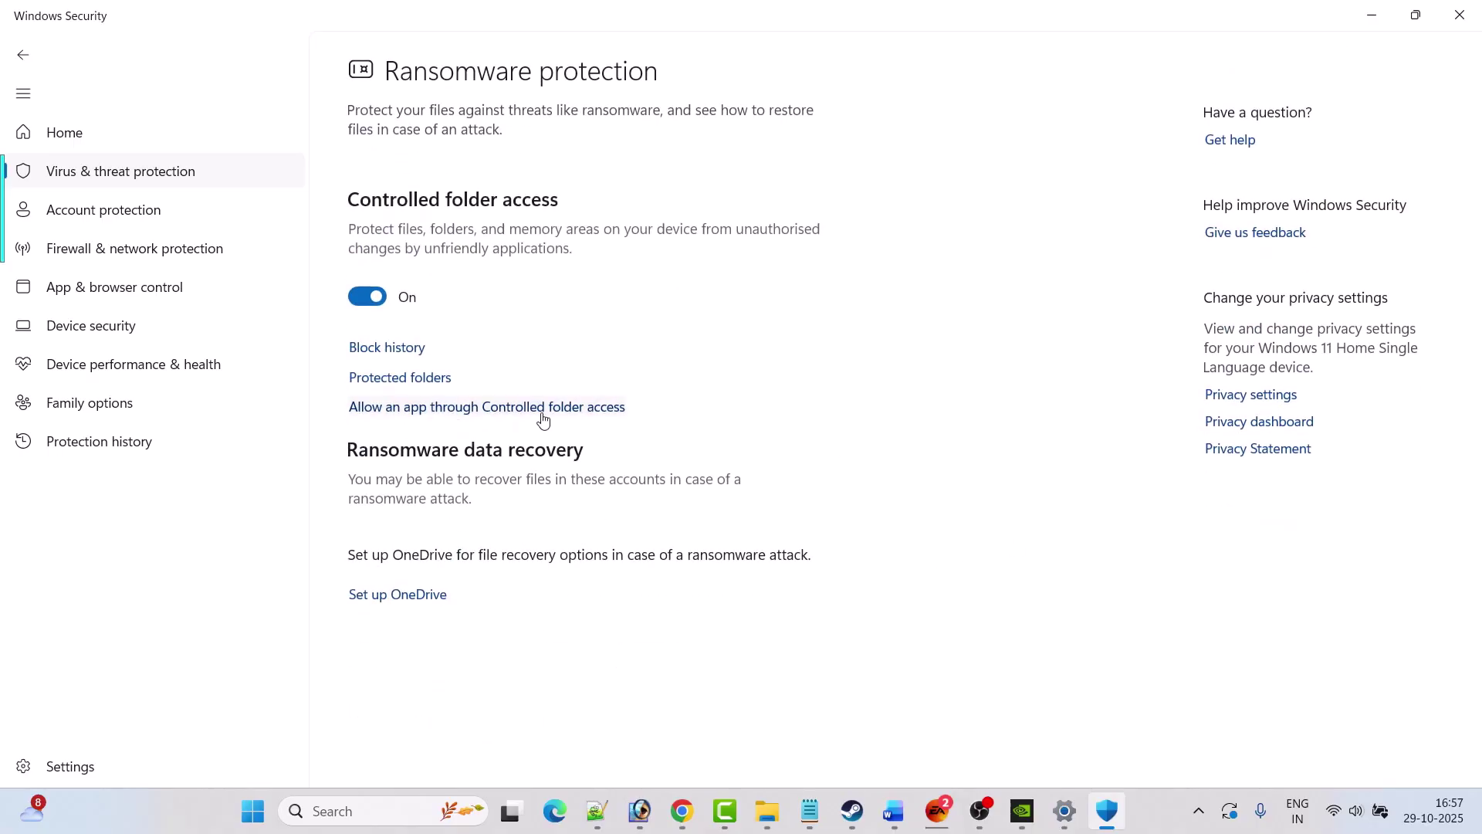
Allow bf6 from the Battlefield 6 install folder through Controlled folder access
click(552, 417)
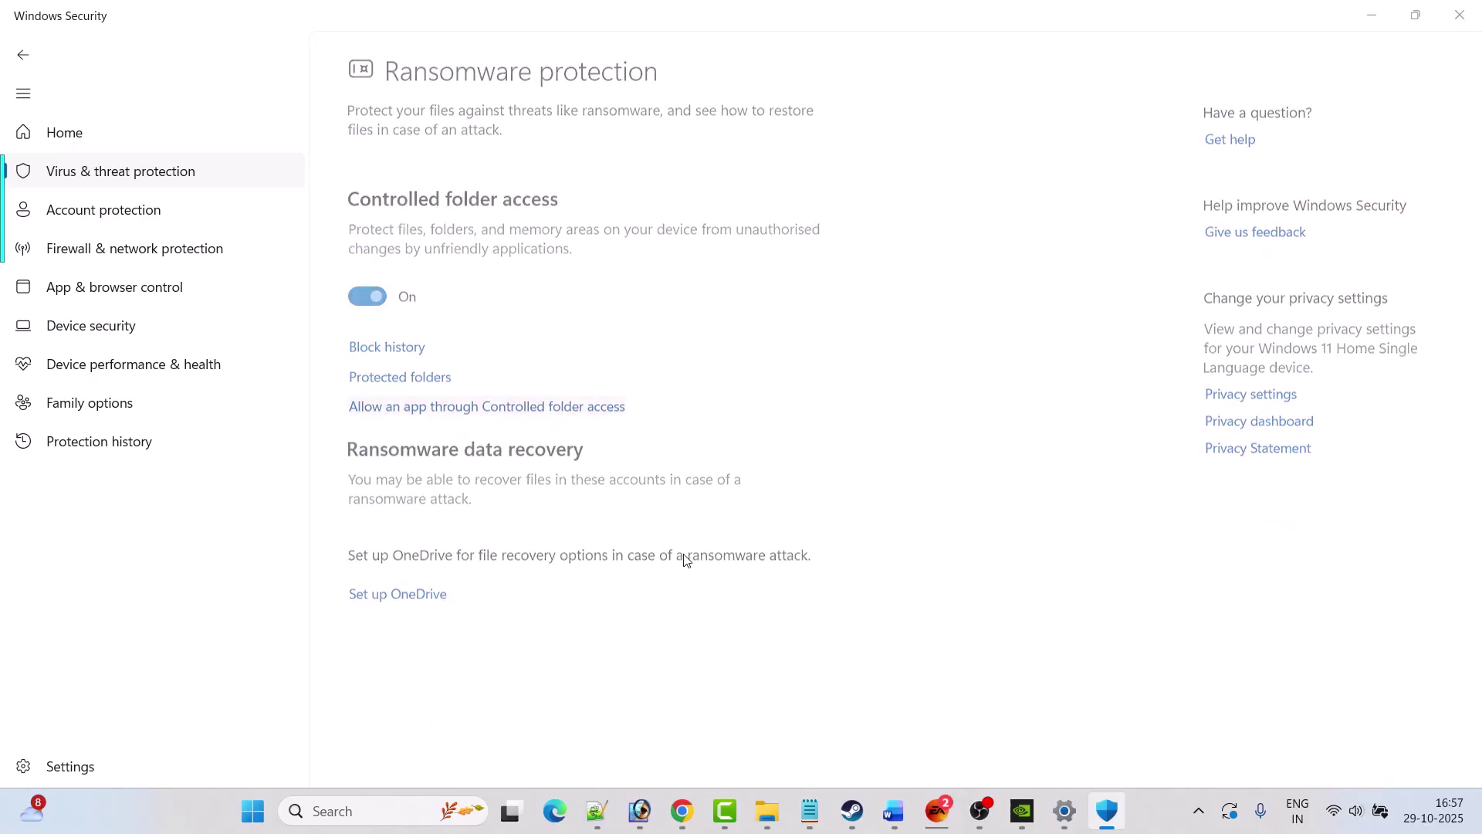
click(376, 62)
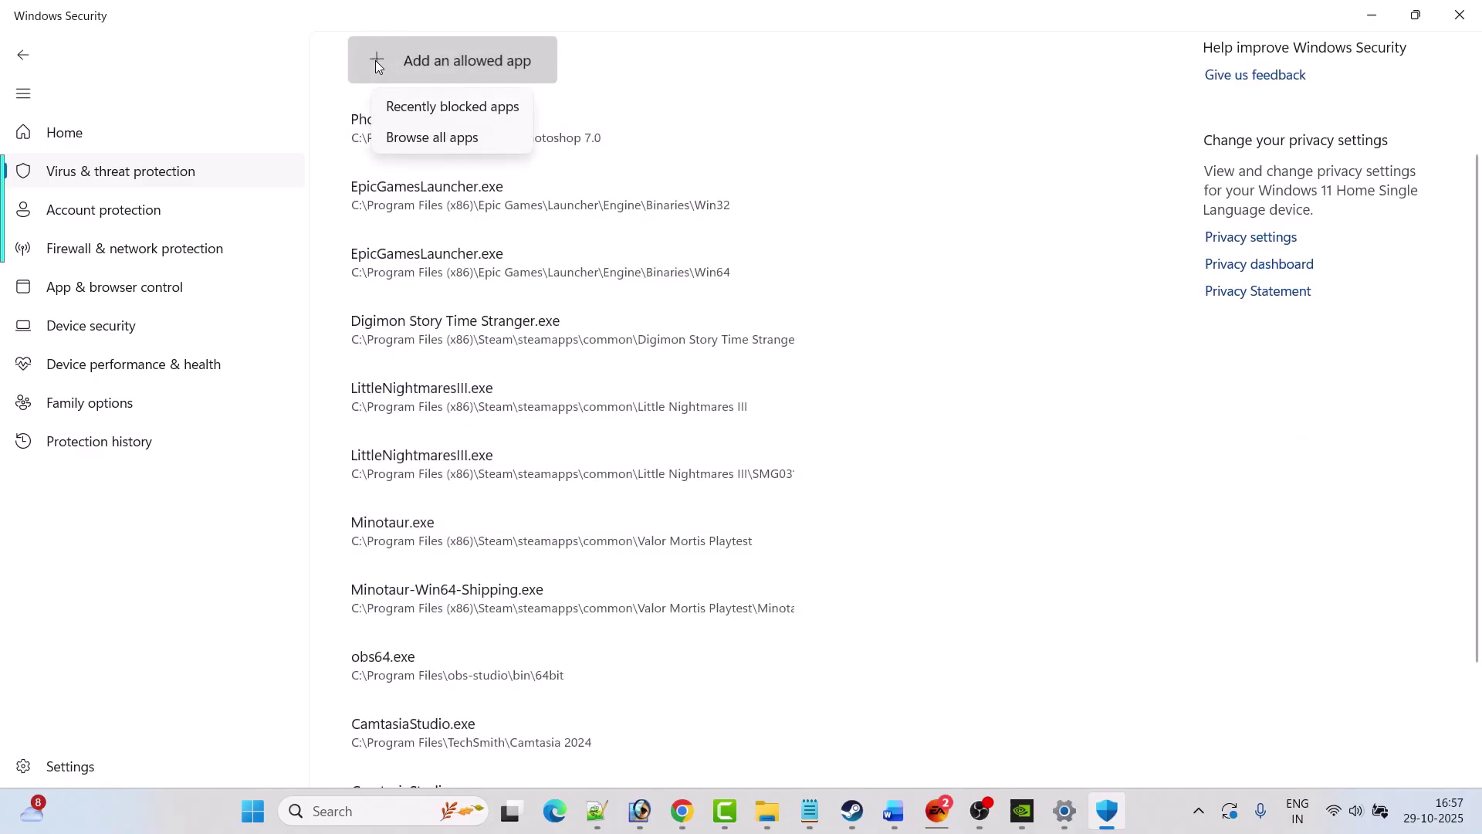
click(461, 134)
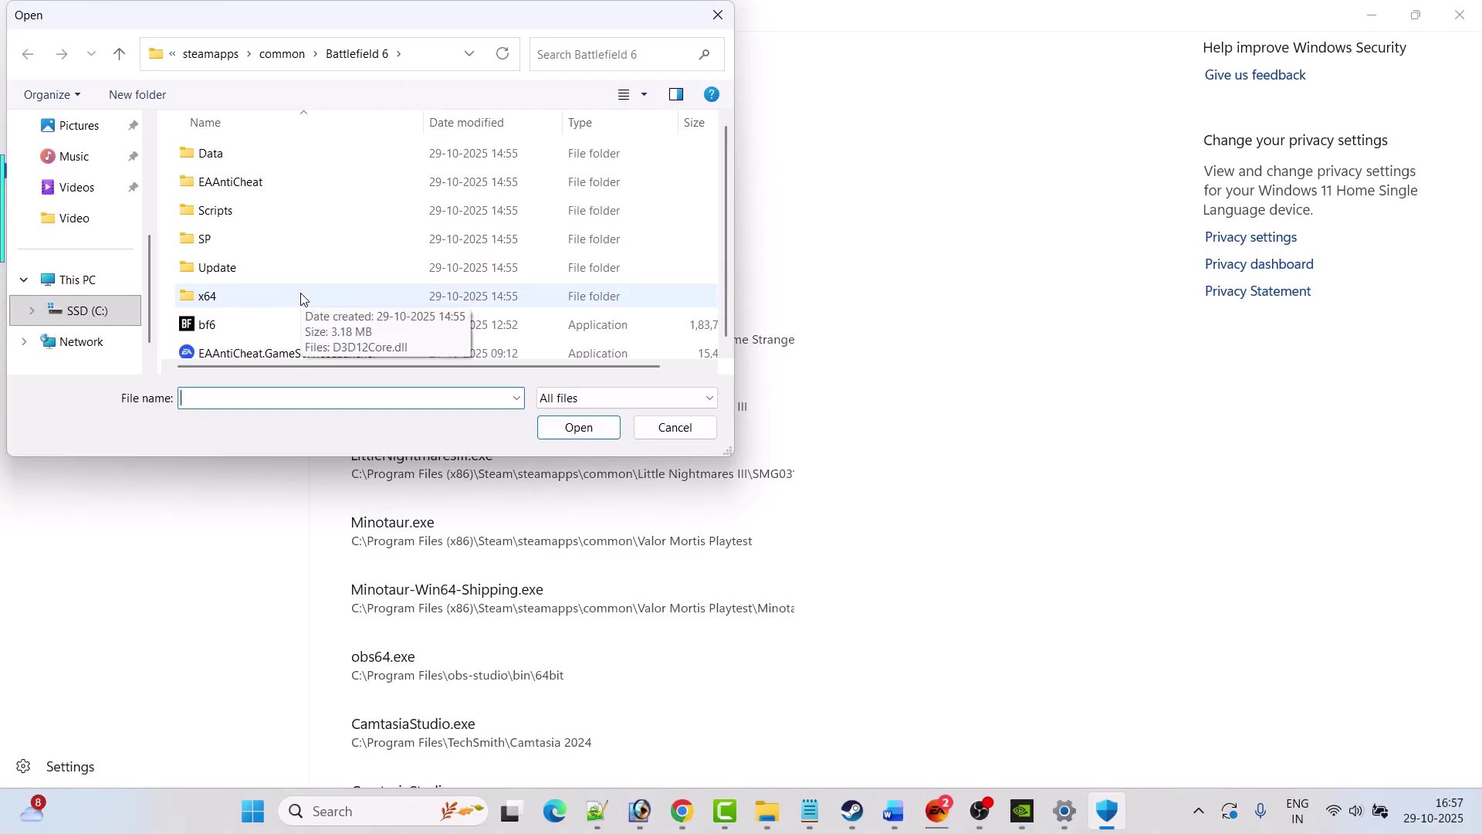
click(223, 331)
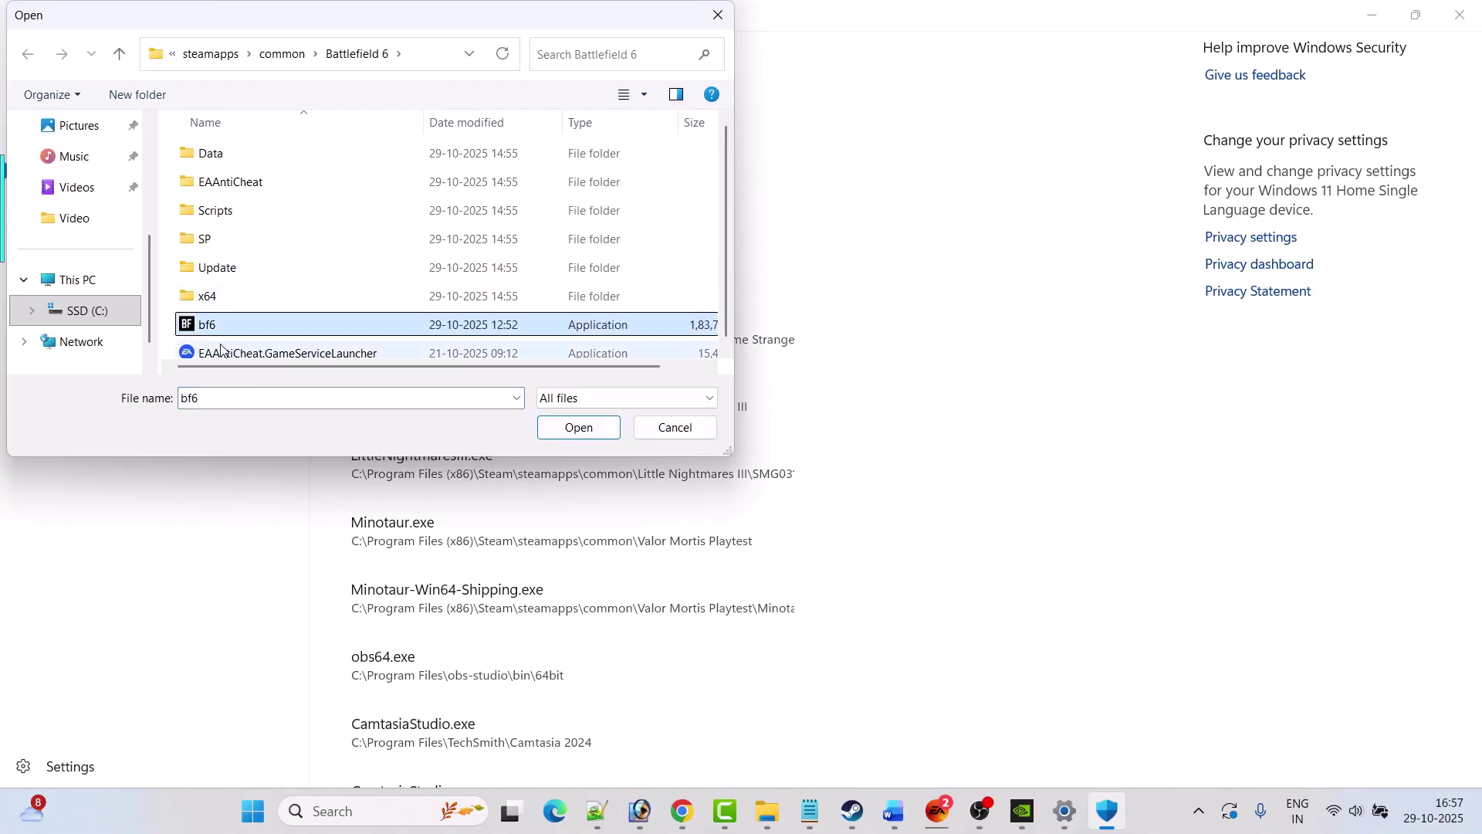
click(579, 427)
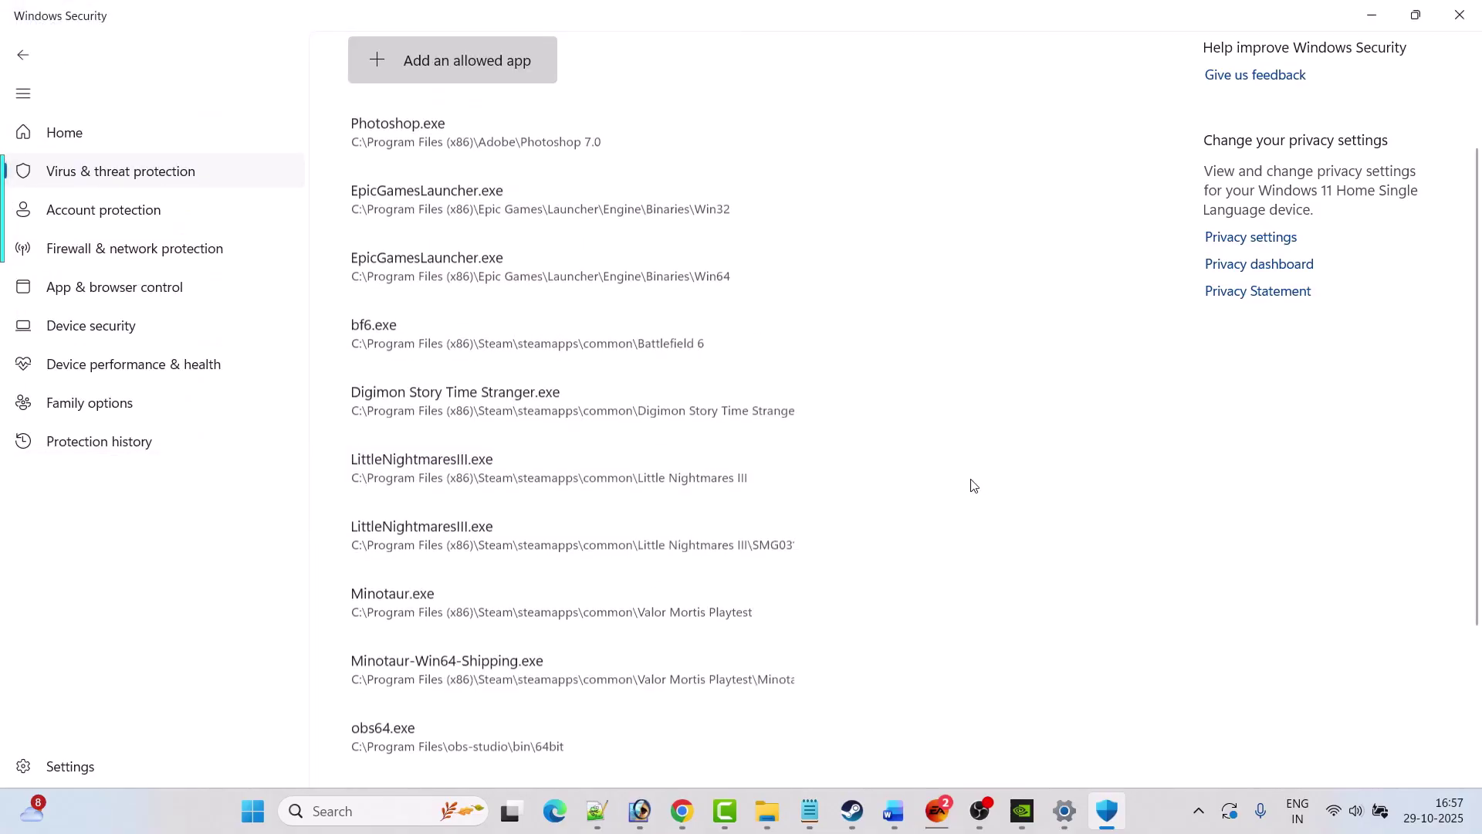
Return to the Windows Security home page and open the firewall's list of allowed apps
click(34, 62)
click(34, 62)
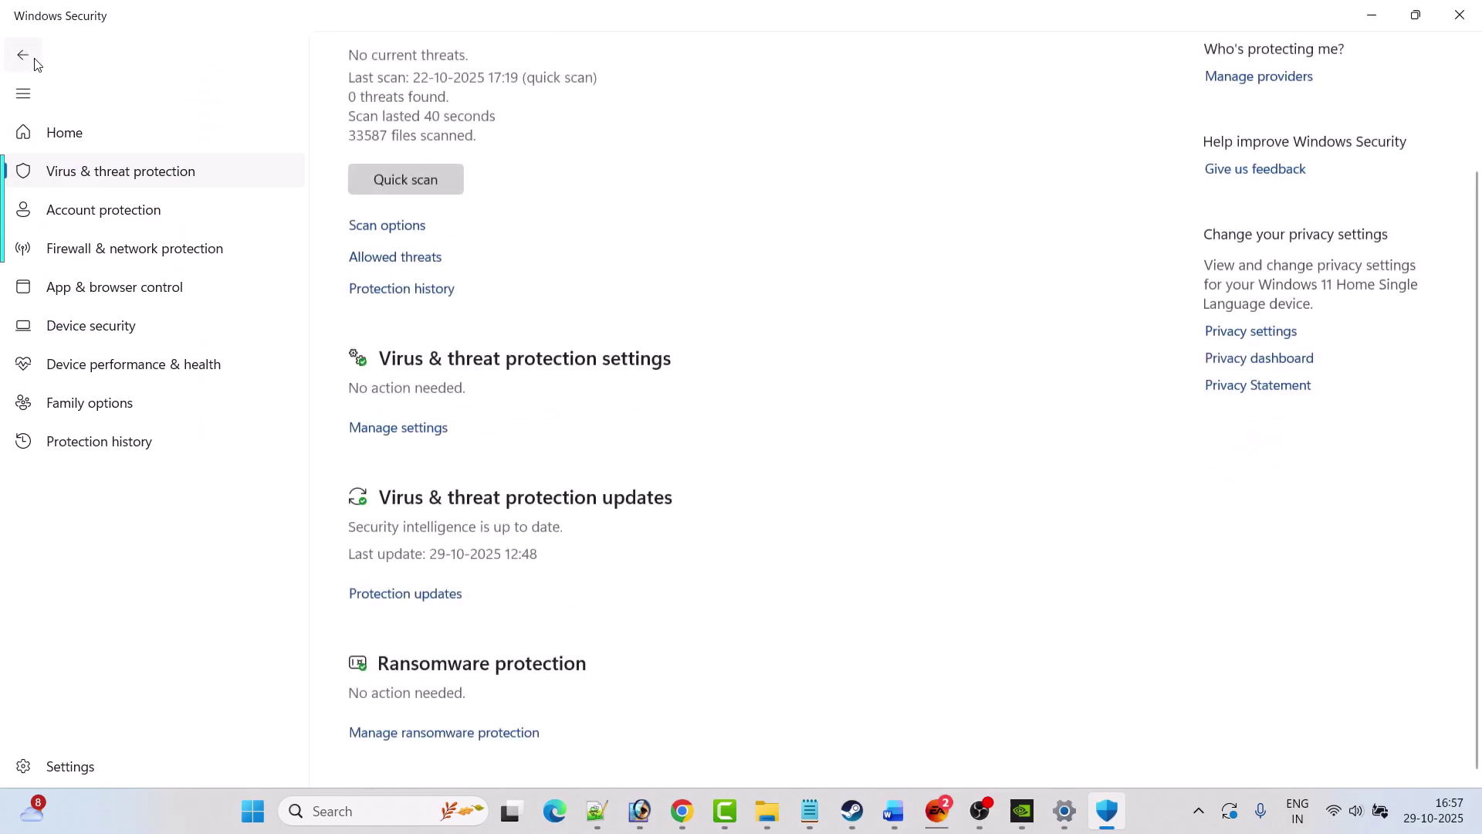
click(34, 63)
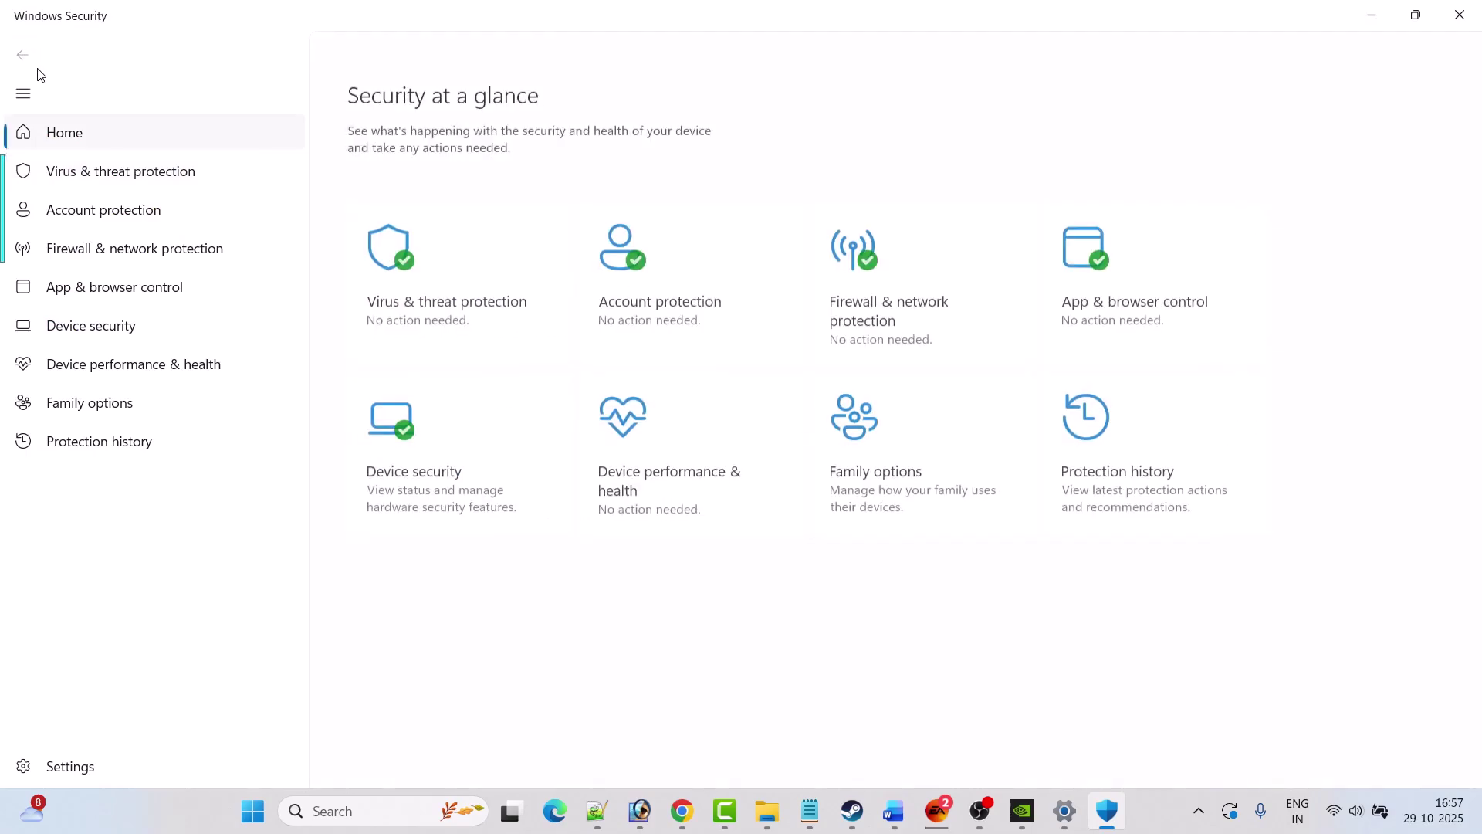
click(912, 313)
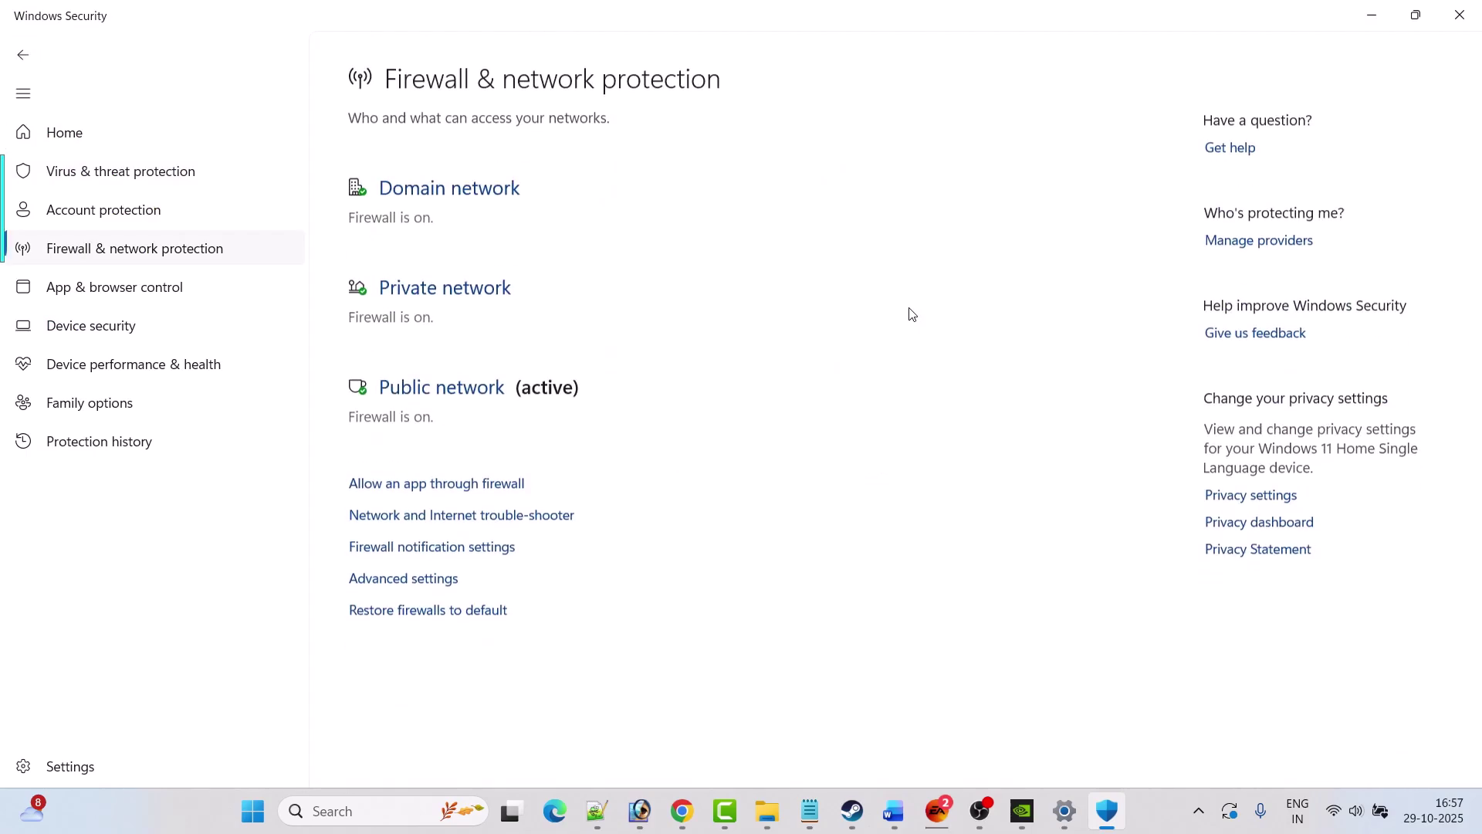
click(456, 476)
Unlock the firewall's allowed apps list for changes and start browsing for another app to allow
click(961, 148)
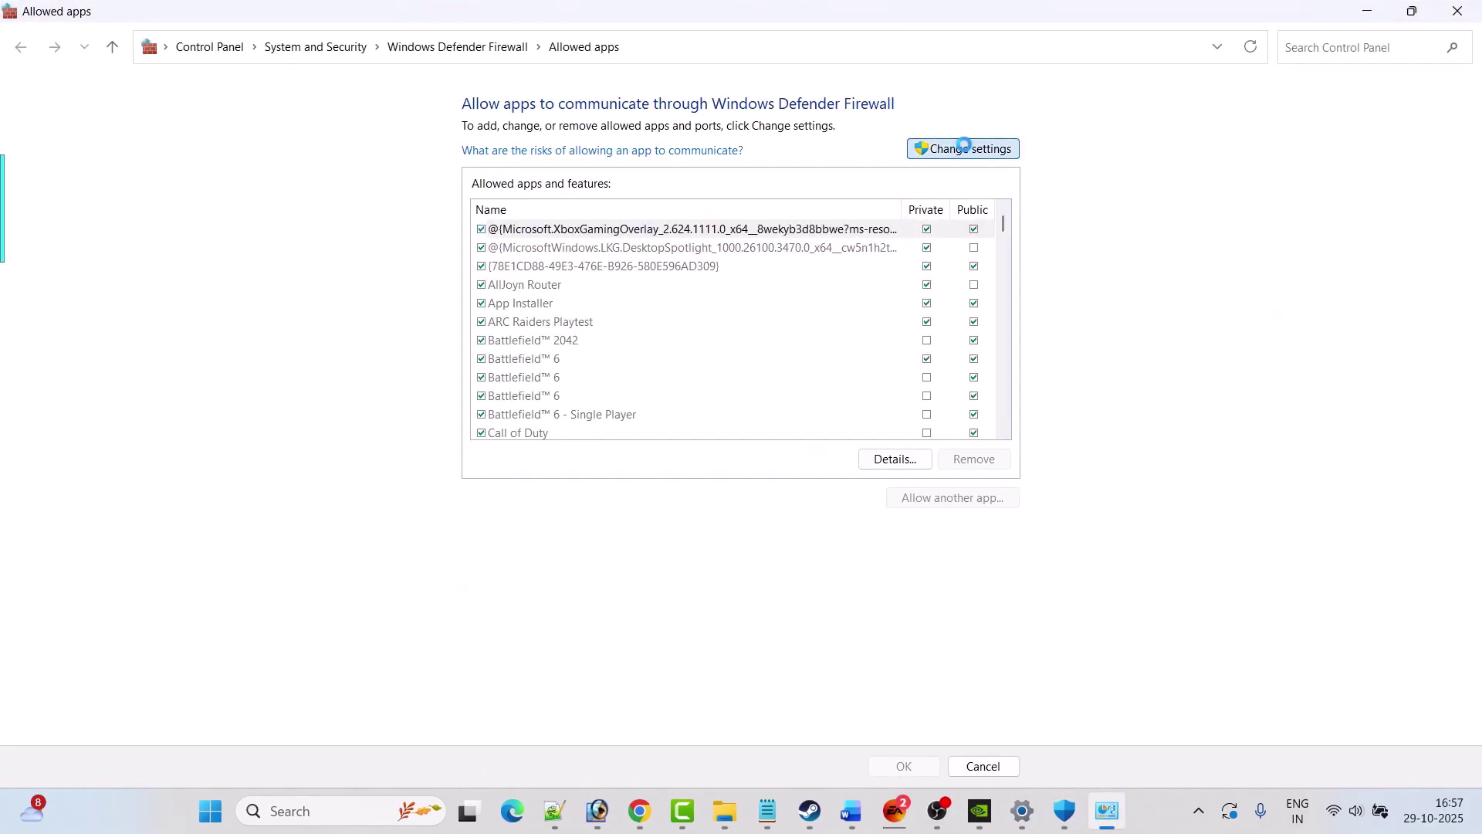
click(977, 498)
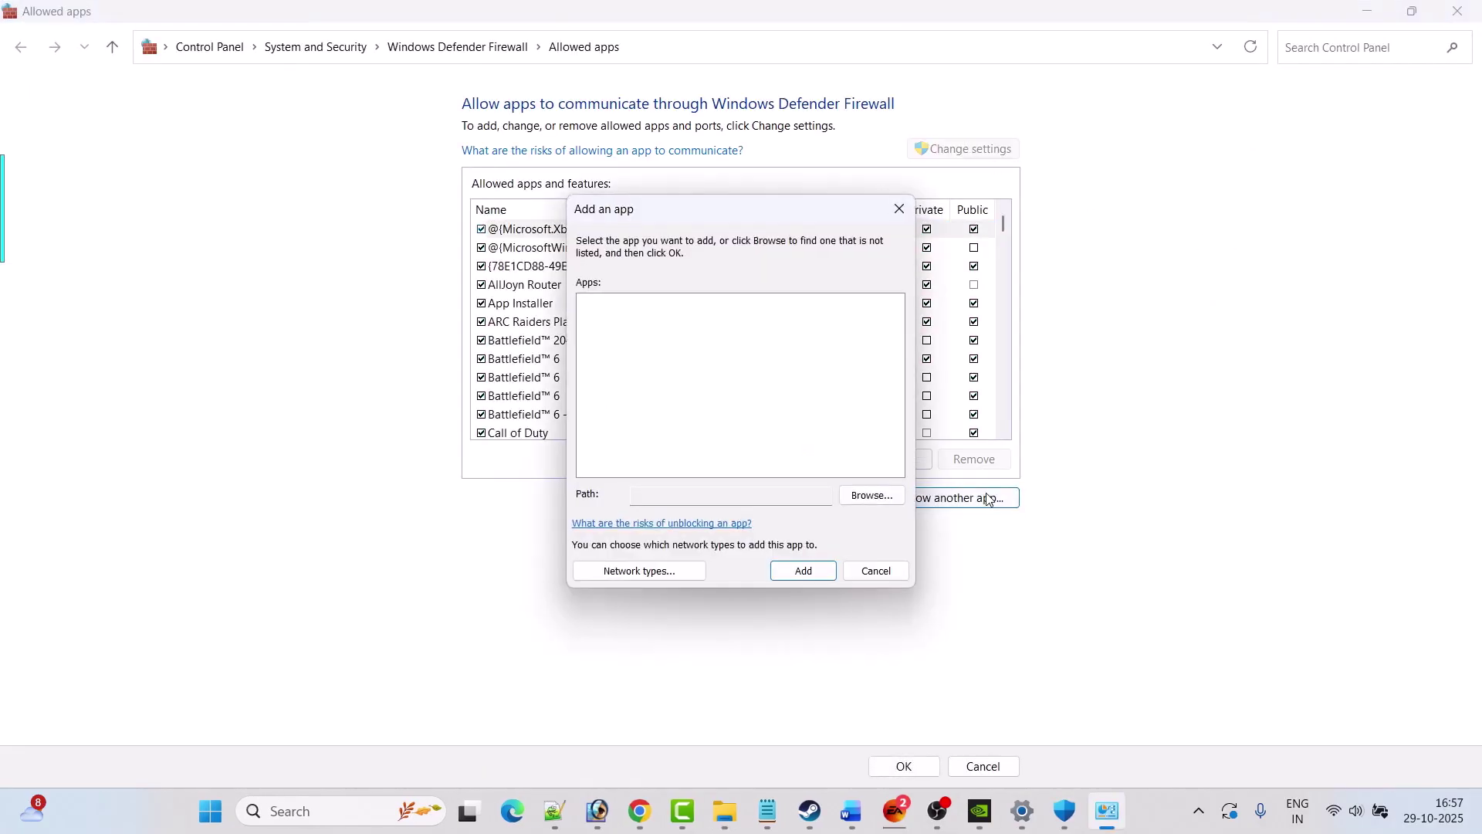
click(870, 496)
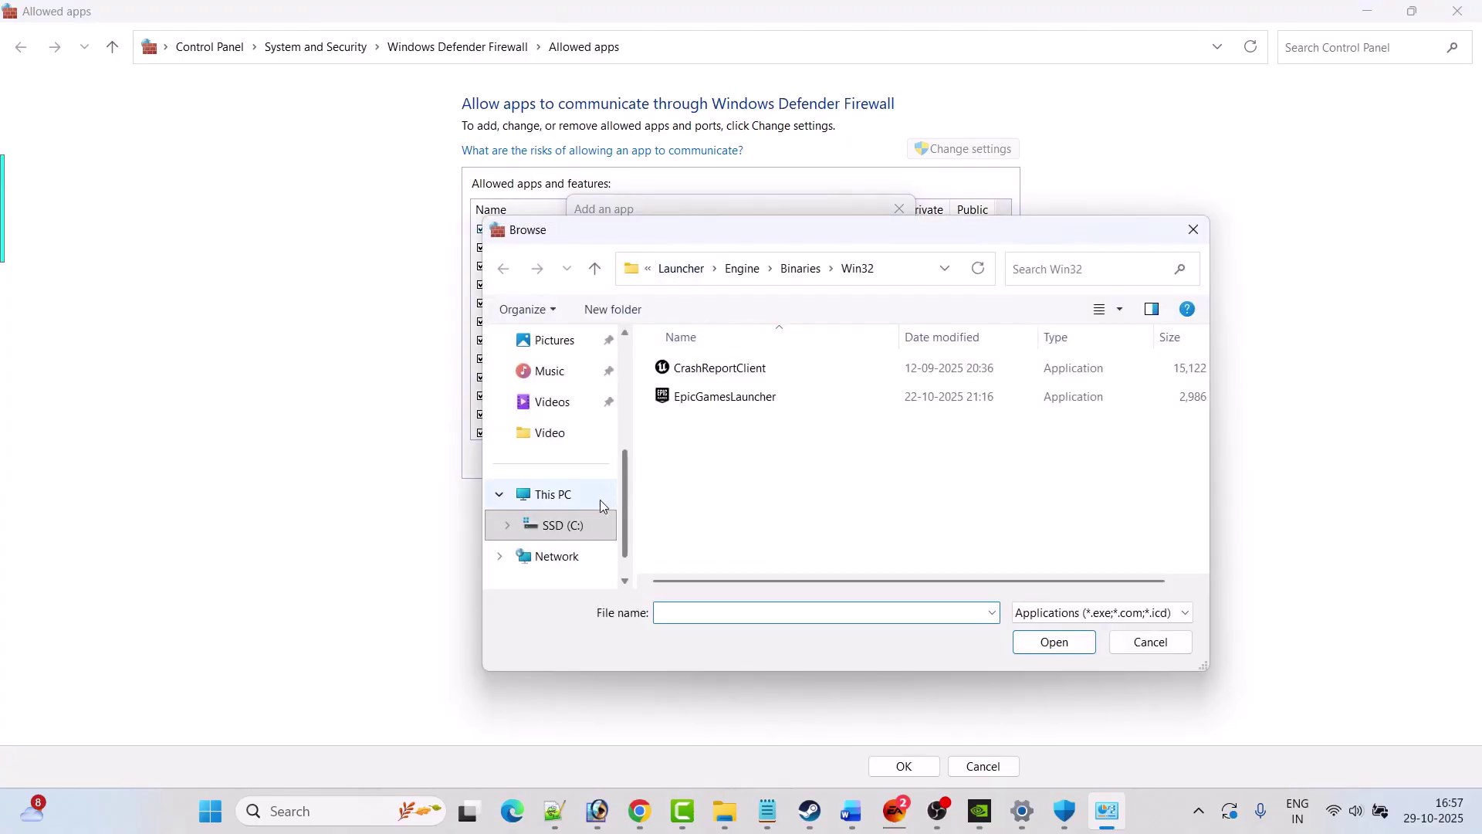
Browse to the Battlefield 6 folder inside Program Files (x86)\Steam\steamapps\common on the C: drive
click(571, 501)
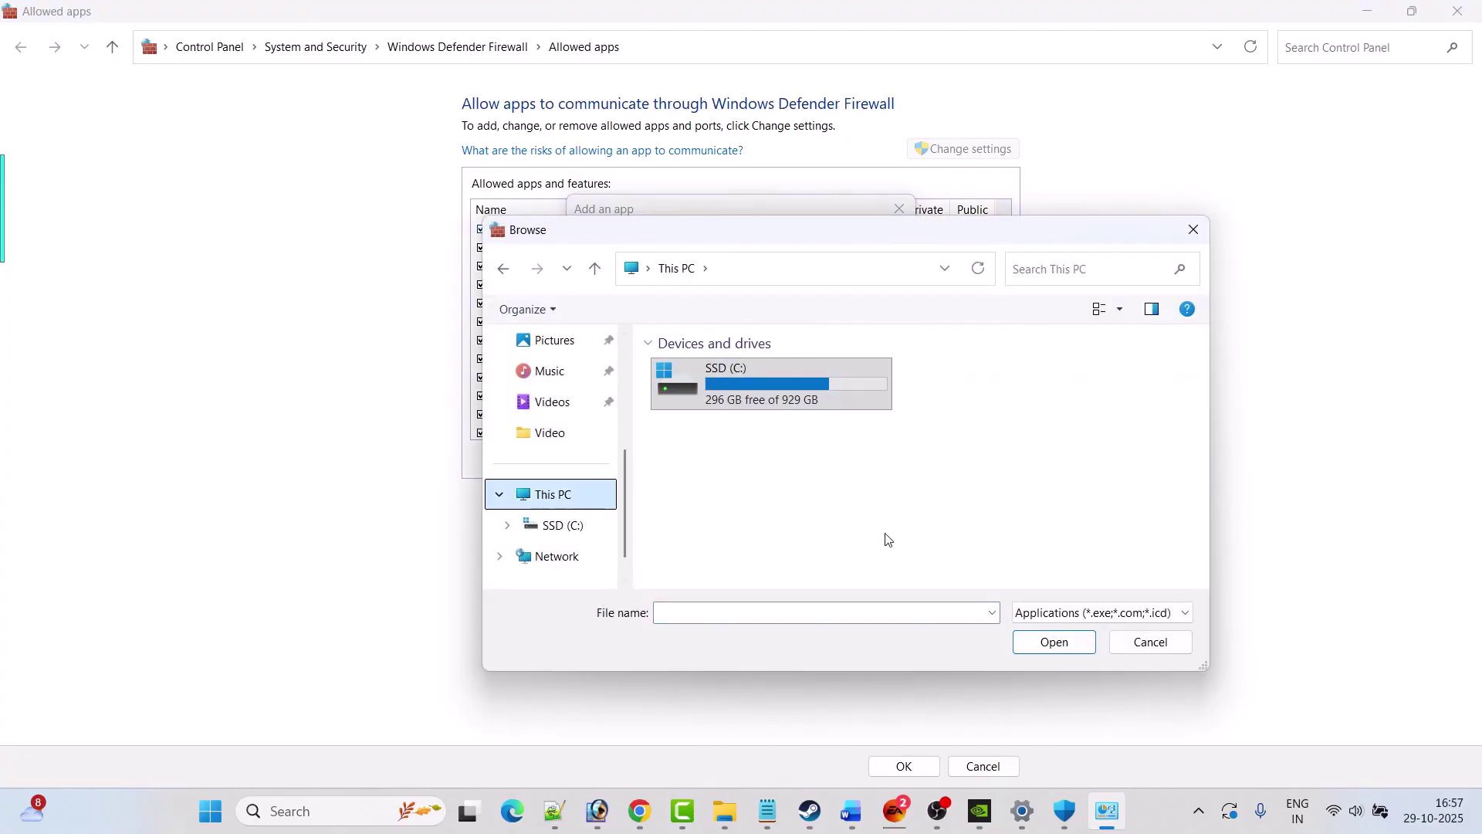
double_click(763, 388)
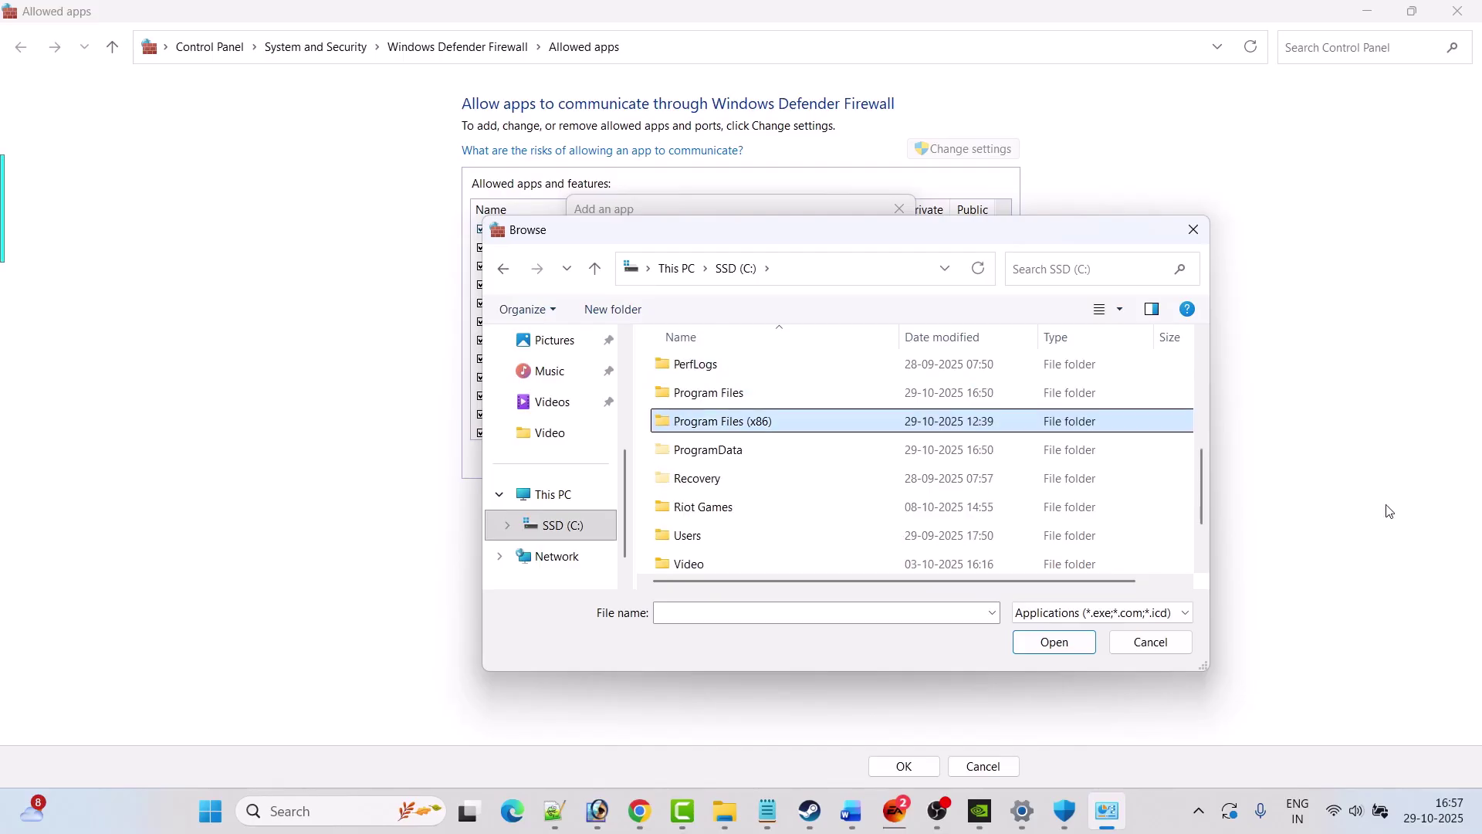
key(Return)
text(steam)
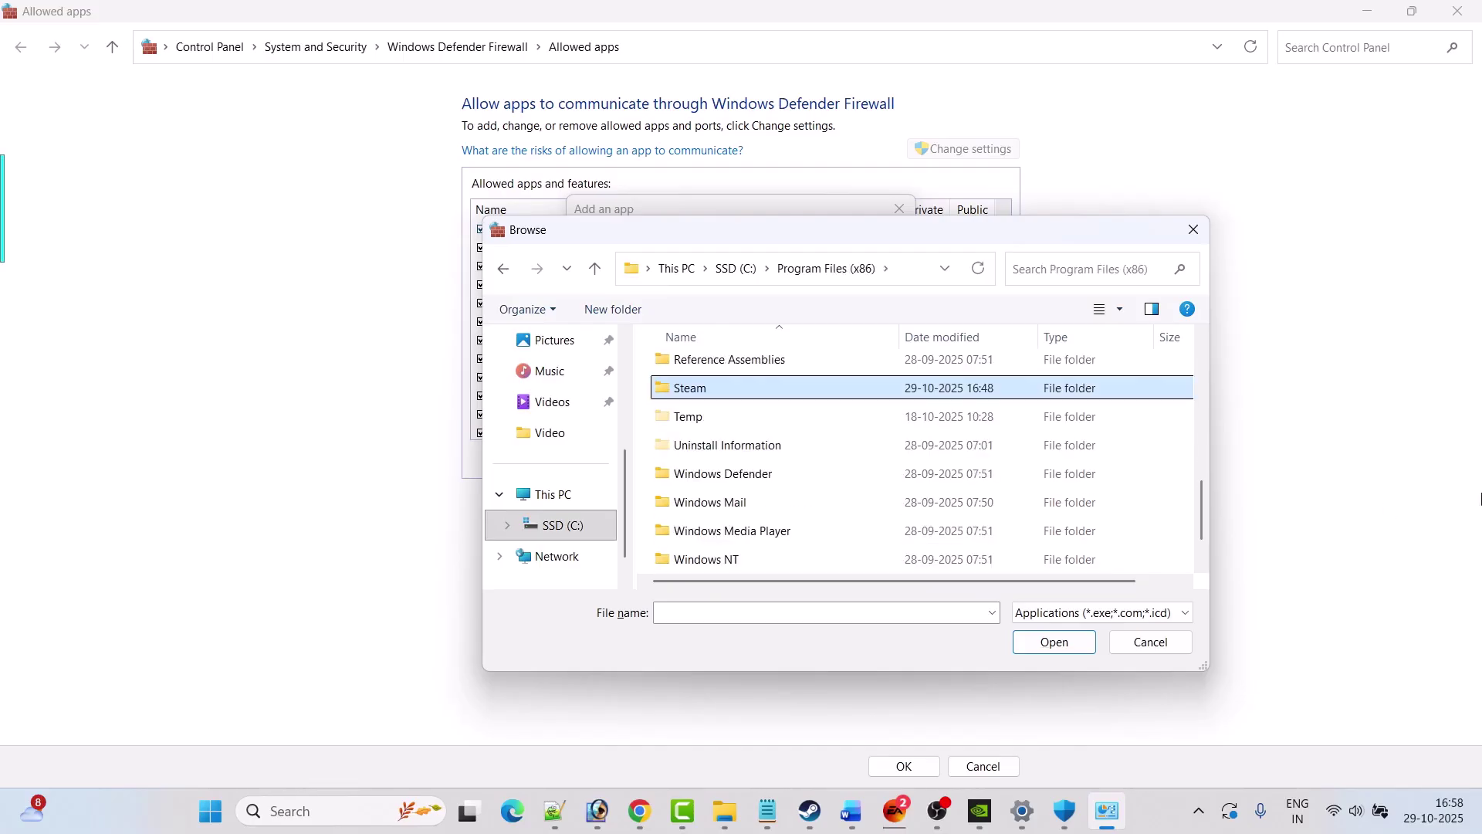
key(Return)
text(steamapps)
key(Return)
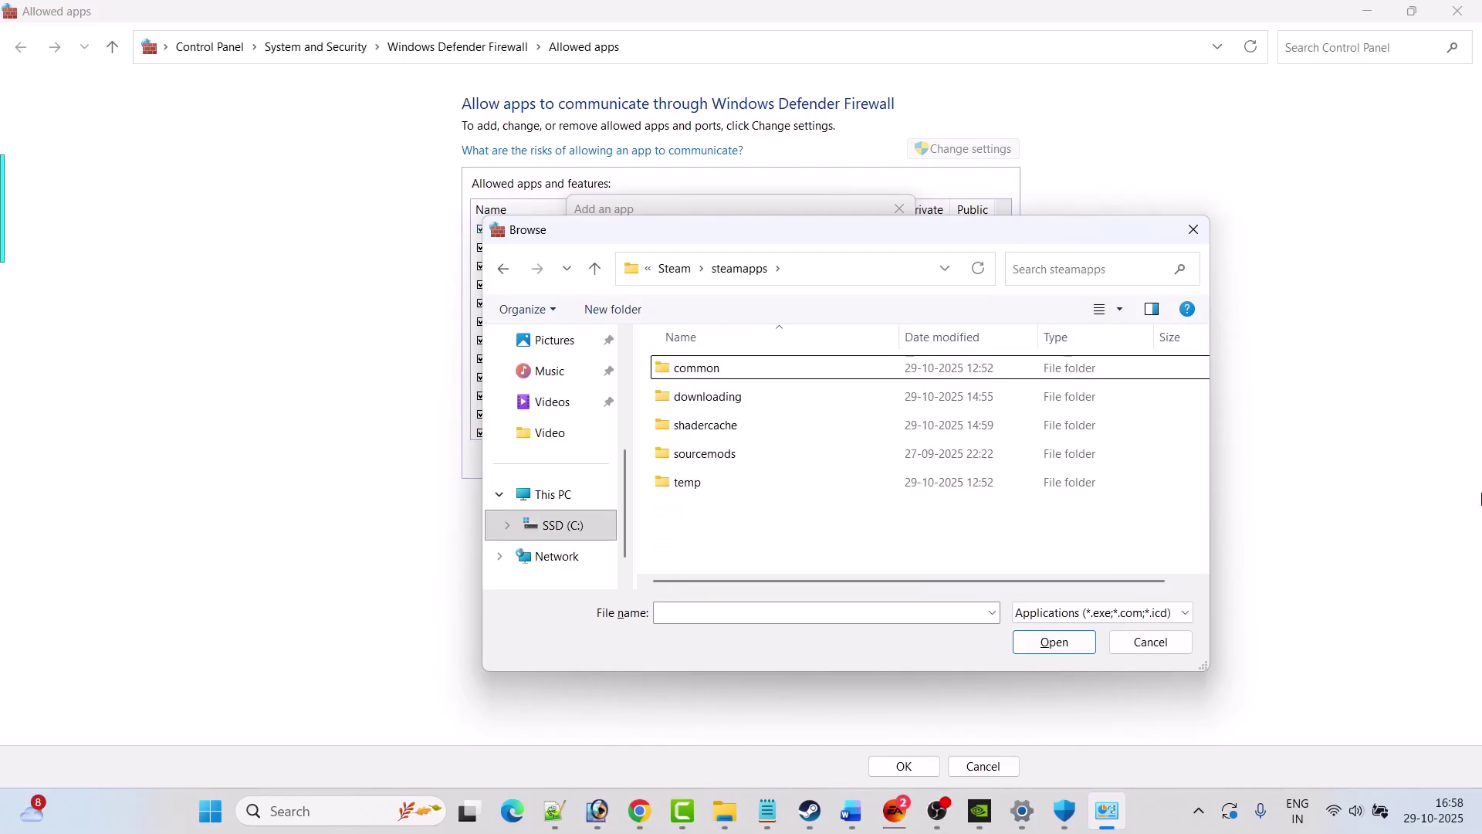
text(common)
key(Return)
text(b)
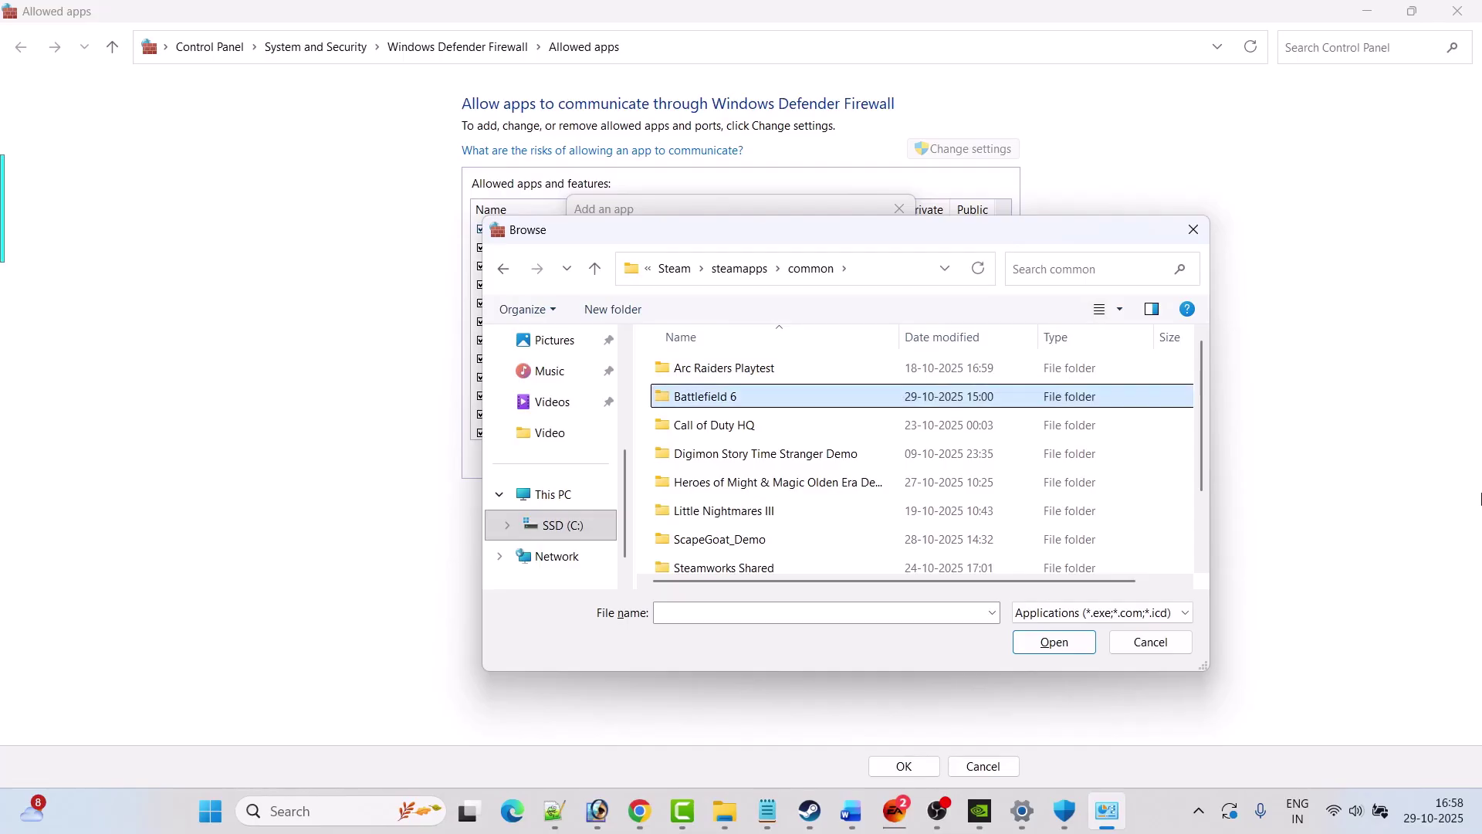
key(Return)
Try to add bf6 to the firewall's allowed apps and close the add-app dialog
click(718, 542)
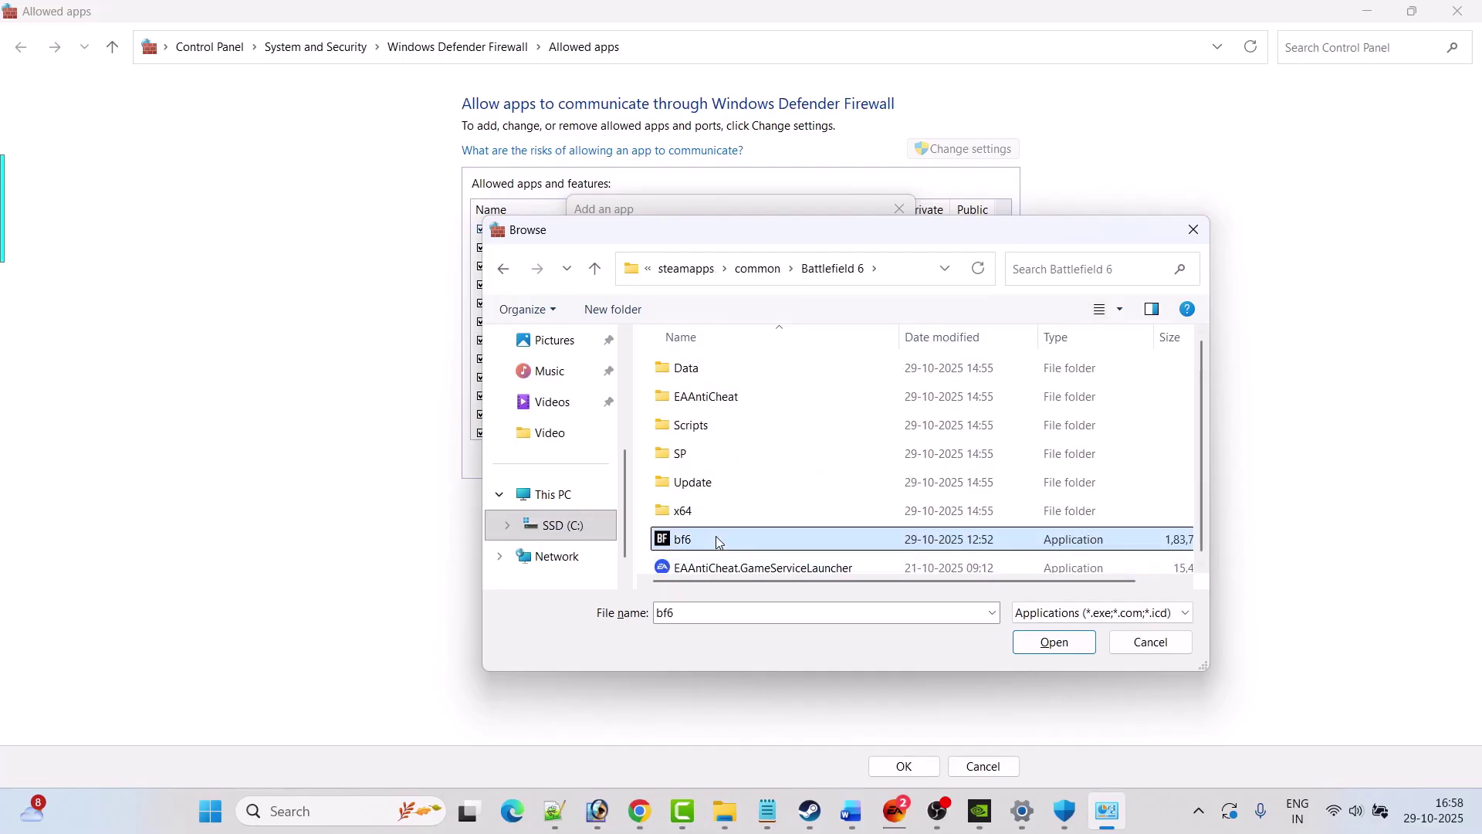
click(1054, 649)
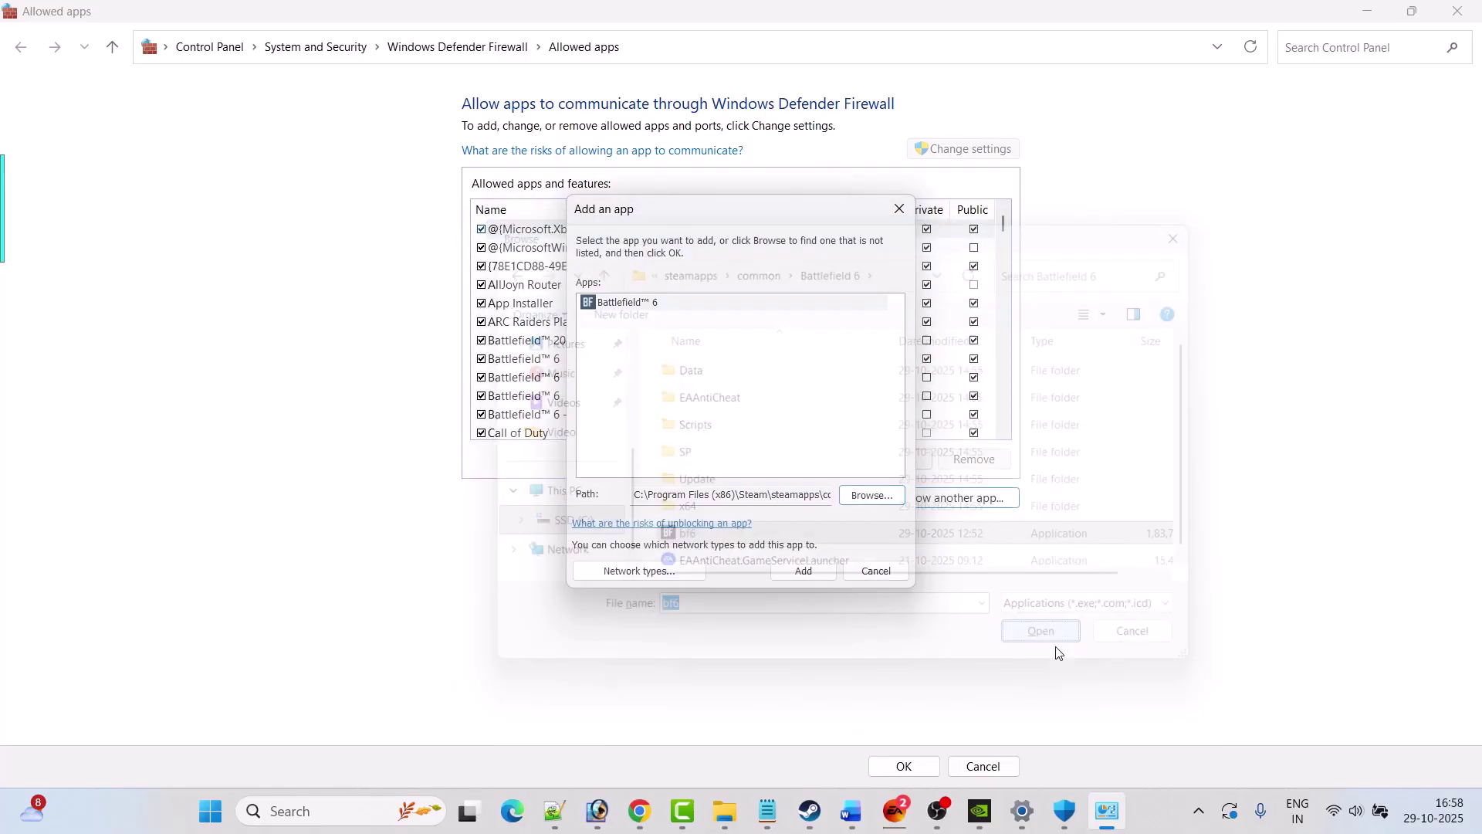
click(808, 574)
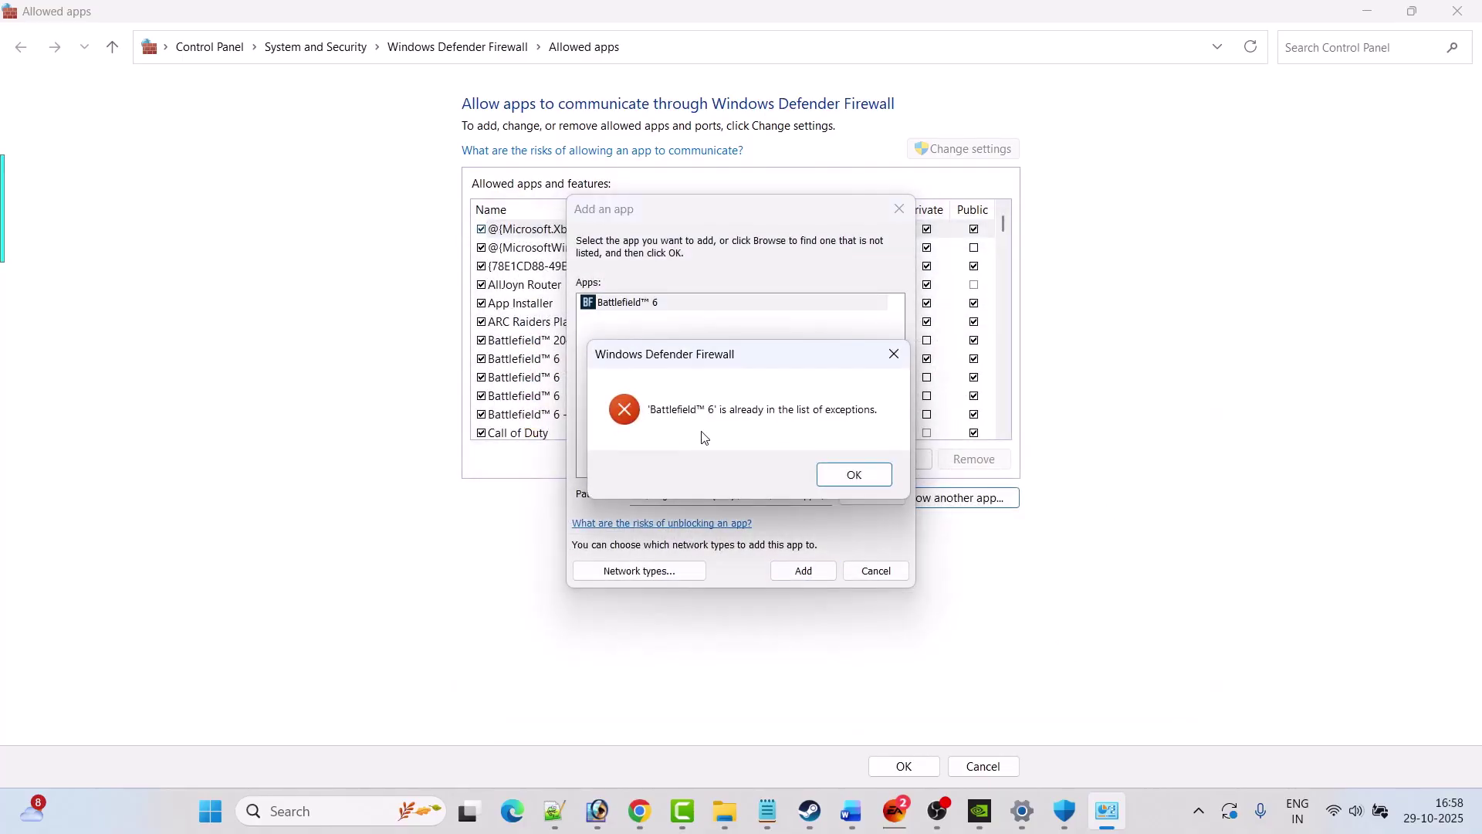
click(893, 353)
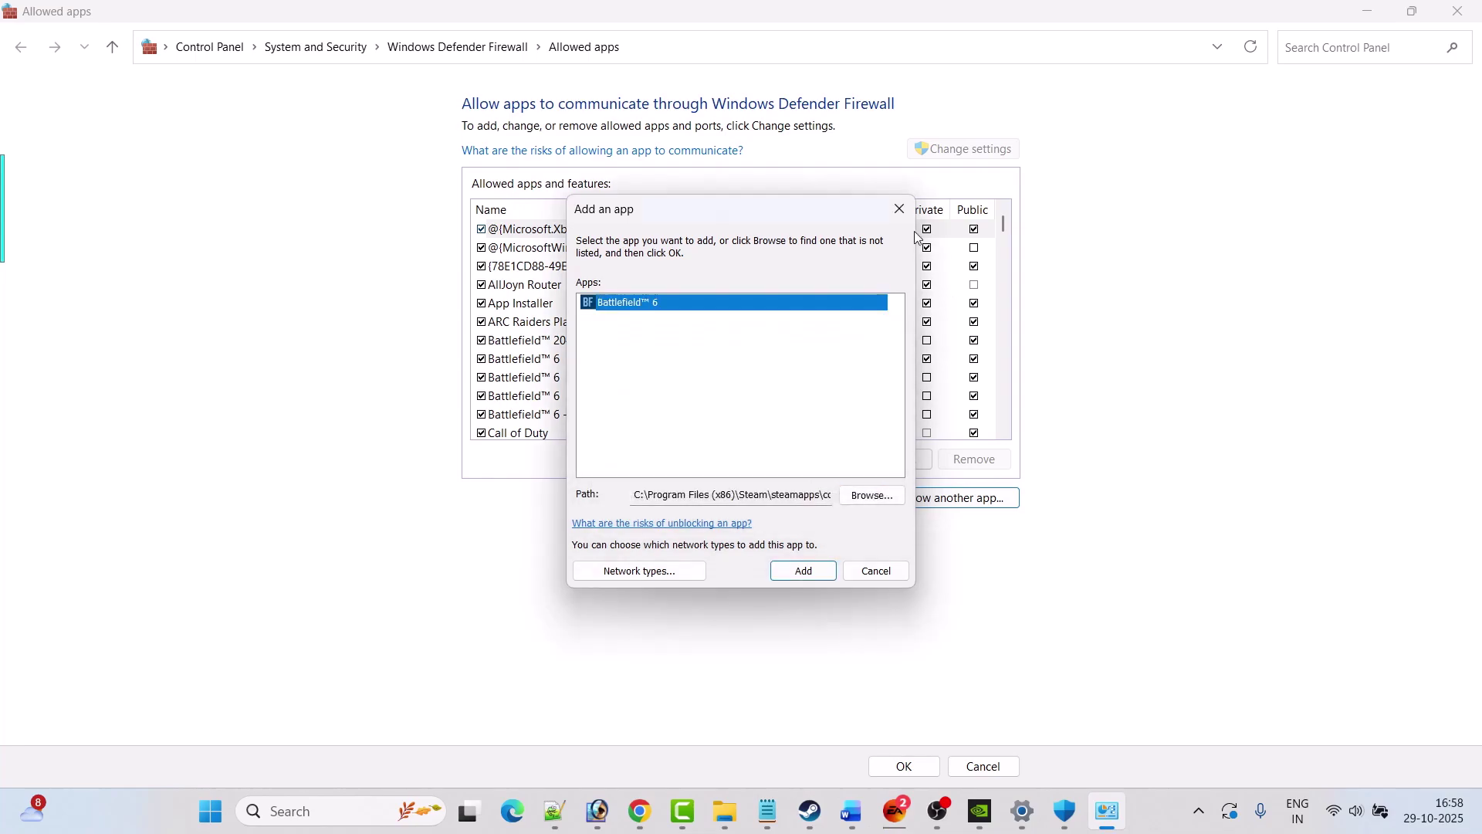
click(899, 209)
Select the existing Battlefield 6 entry, confirm the firewall's allowed apps list and switch to Steam
click(772, 359)
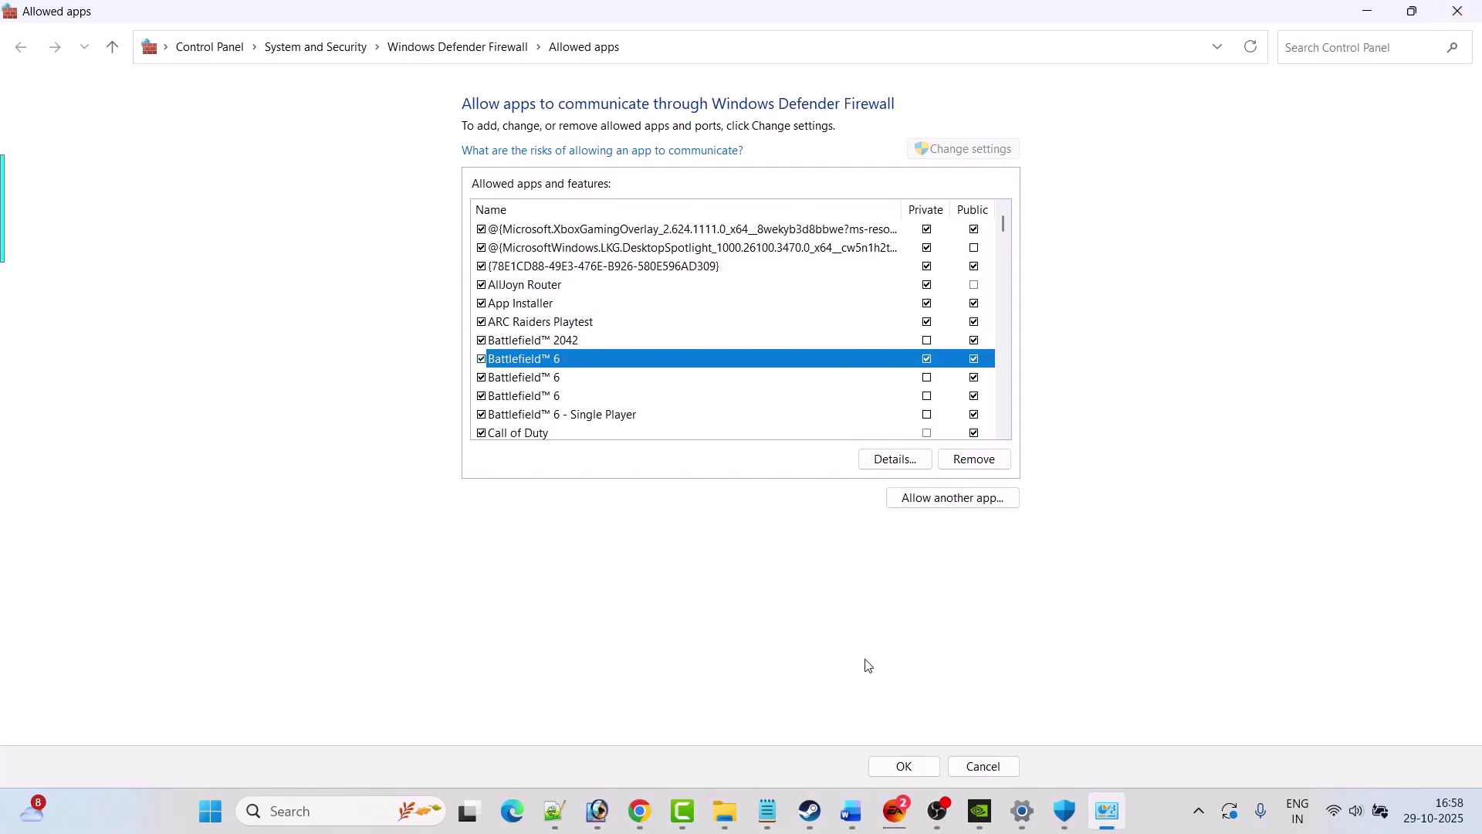
click(896, 767)
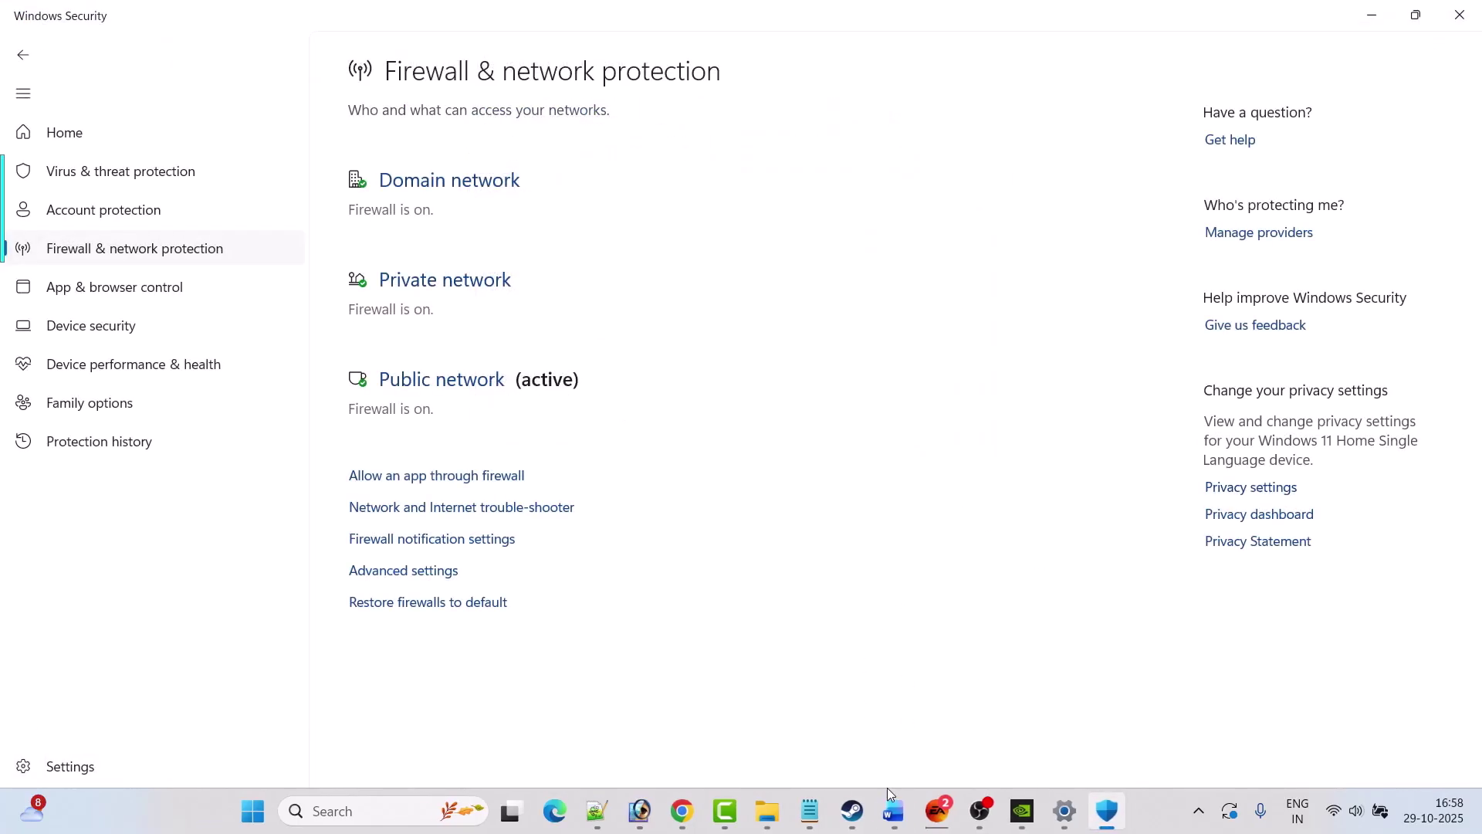
click(852, 811)
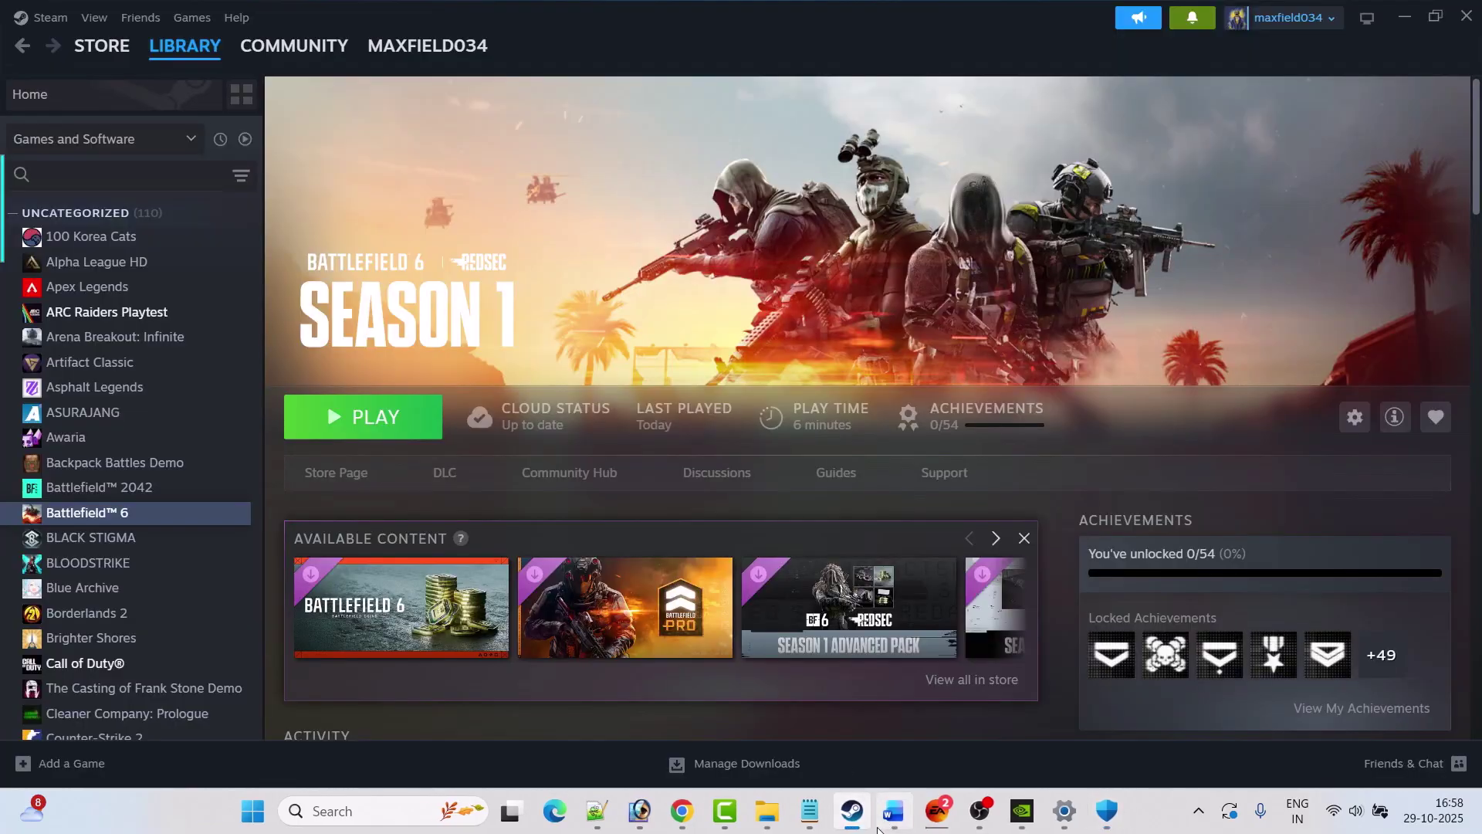
Switch to the Word document and read Fix 12 about verifying the game files
click(893, 811)
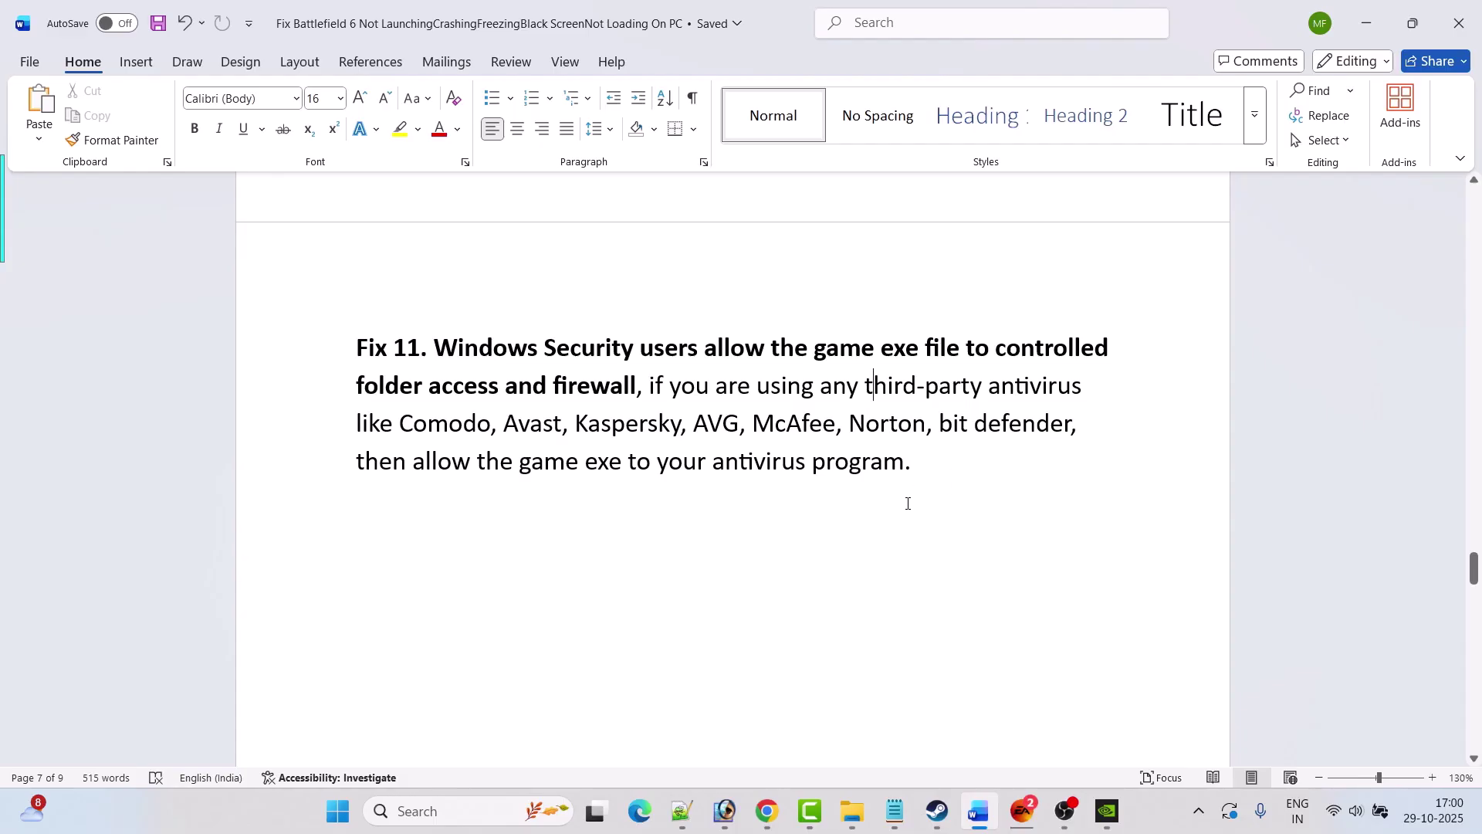
scroll(908, 504, down, 5)
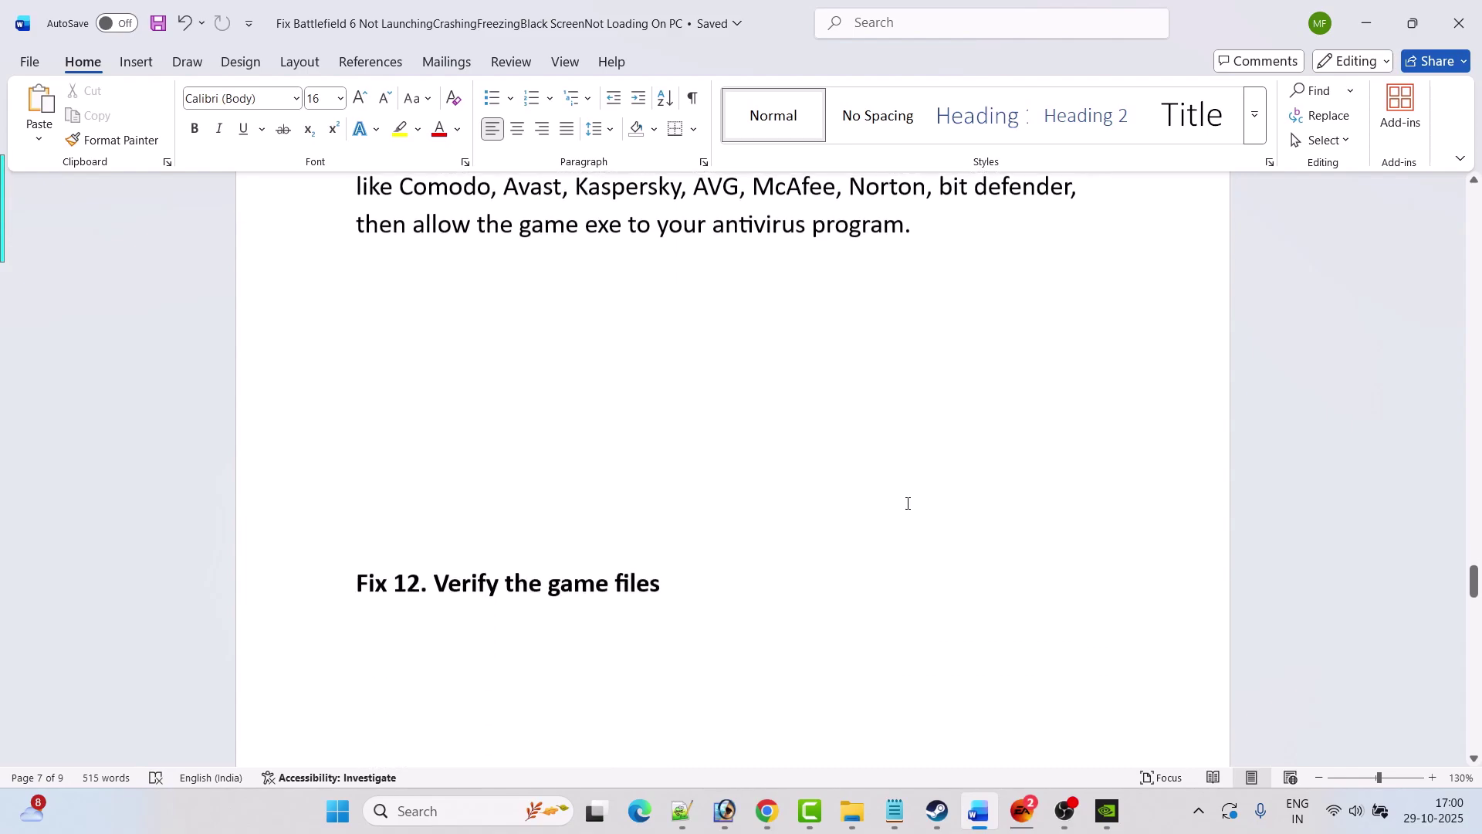
drag(660, 579, 394, 579)
click(974, 662)
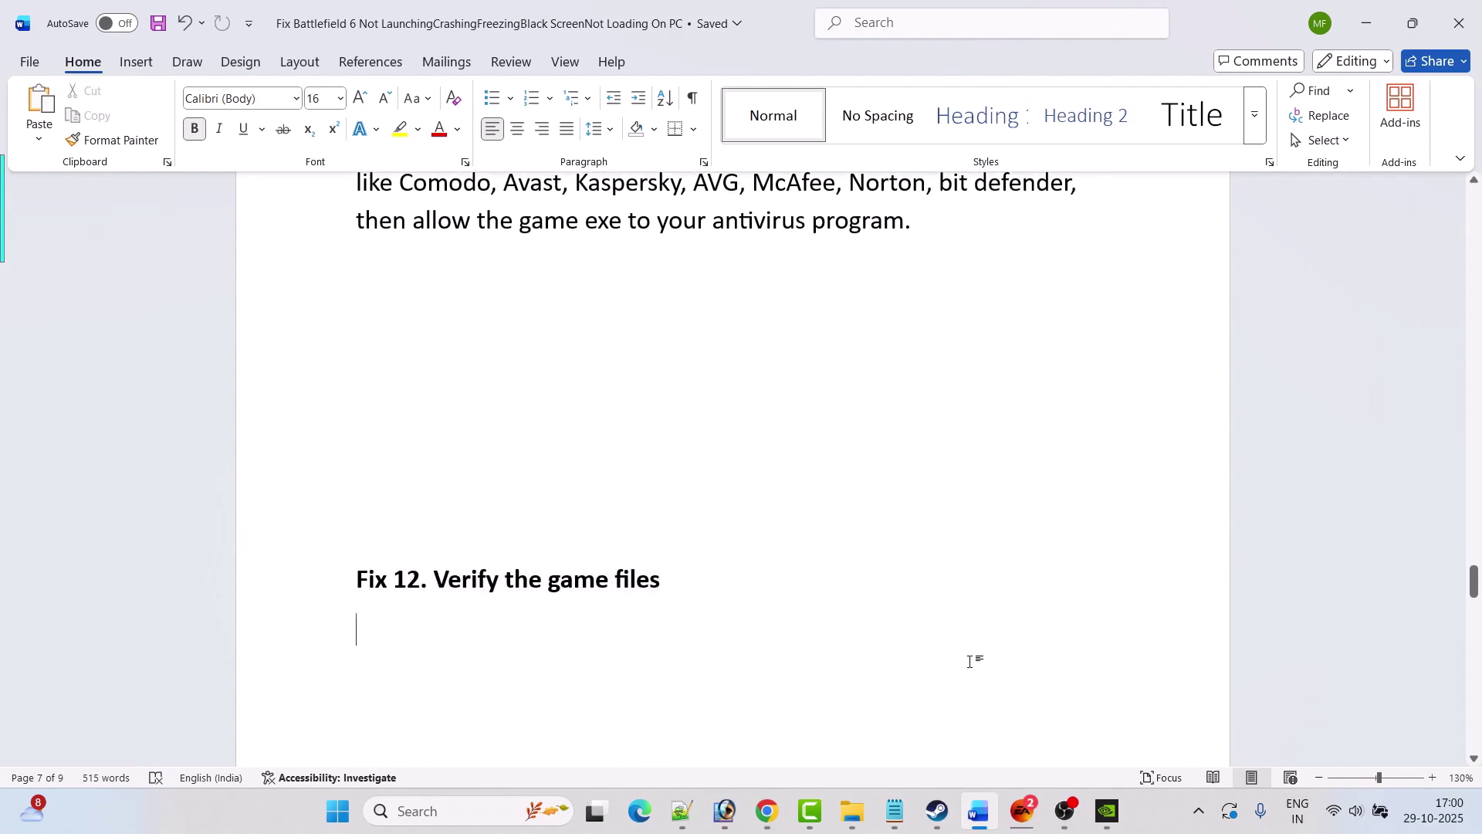
Switch to Steam, view the file integrity check in Battlefield 6's Installed Files properties and close the properties
click(937, 810)
mouse_move(207, 74)
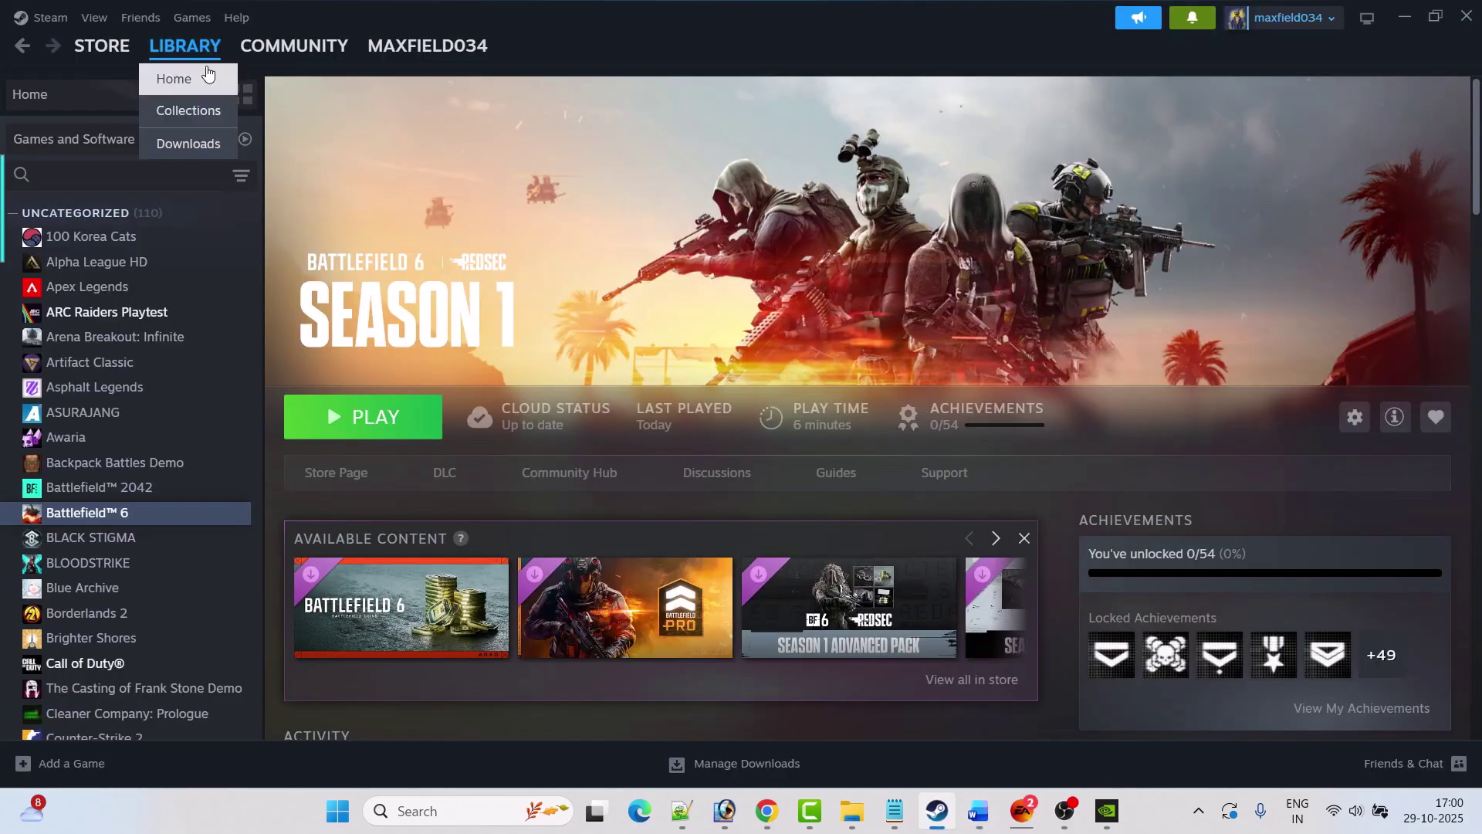
right_click(136, 514)
click(193, 659)
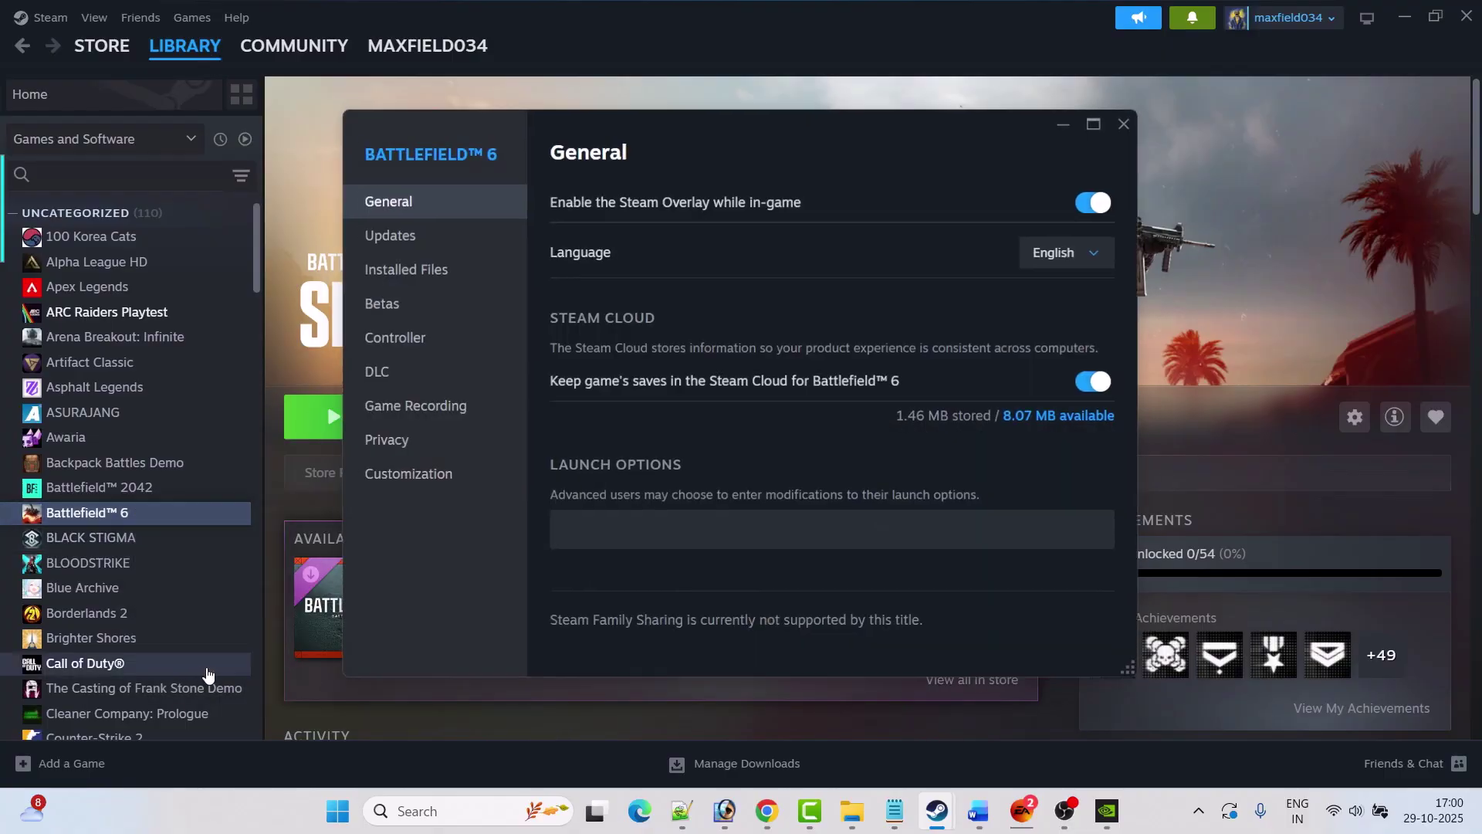
click(406, 285)
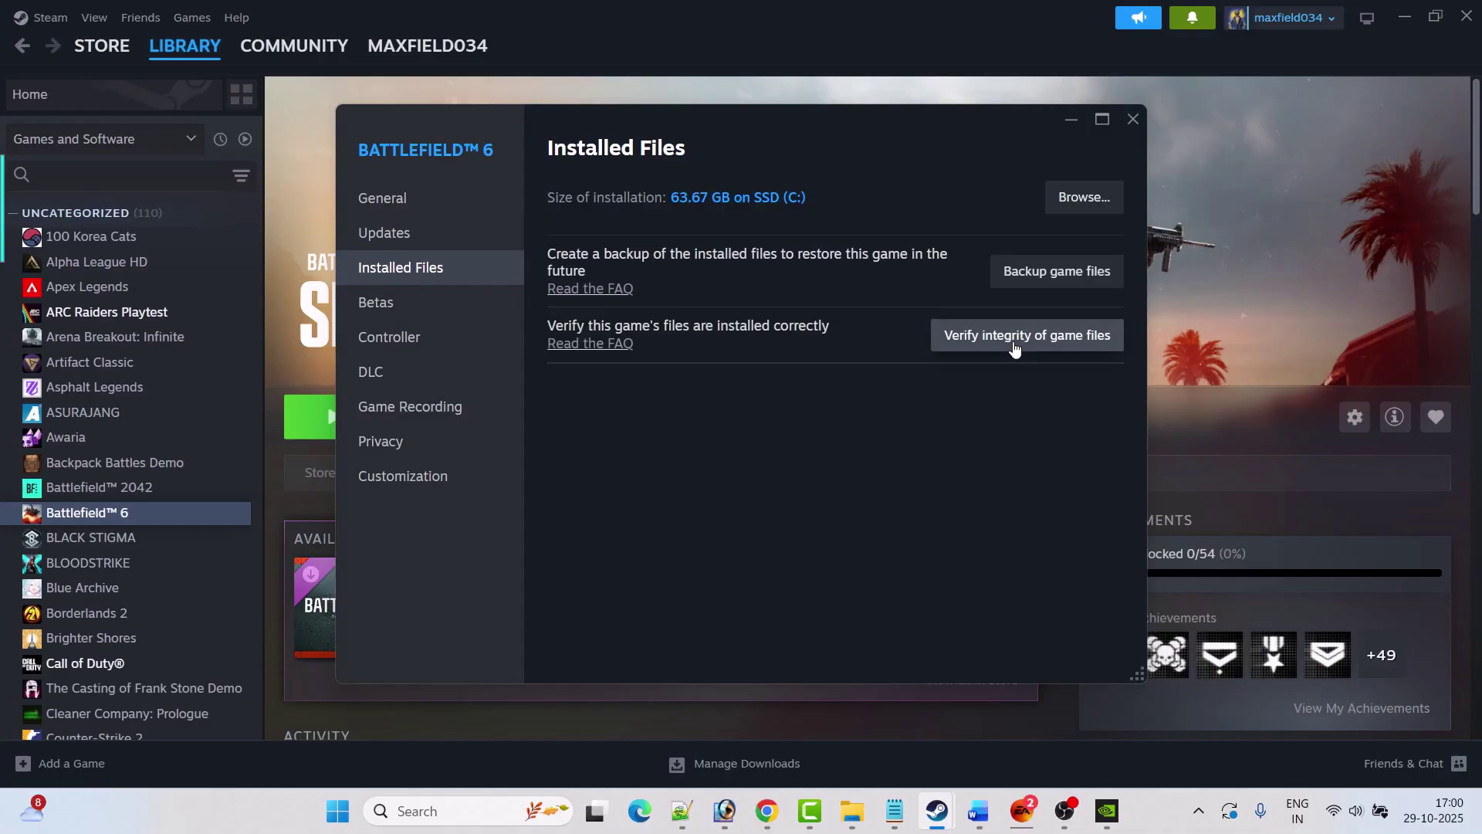
click(1132, 120)
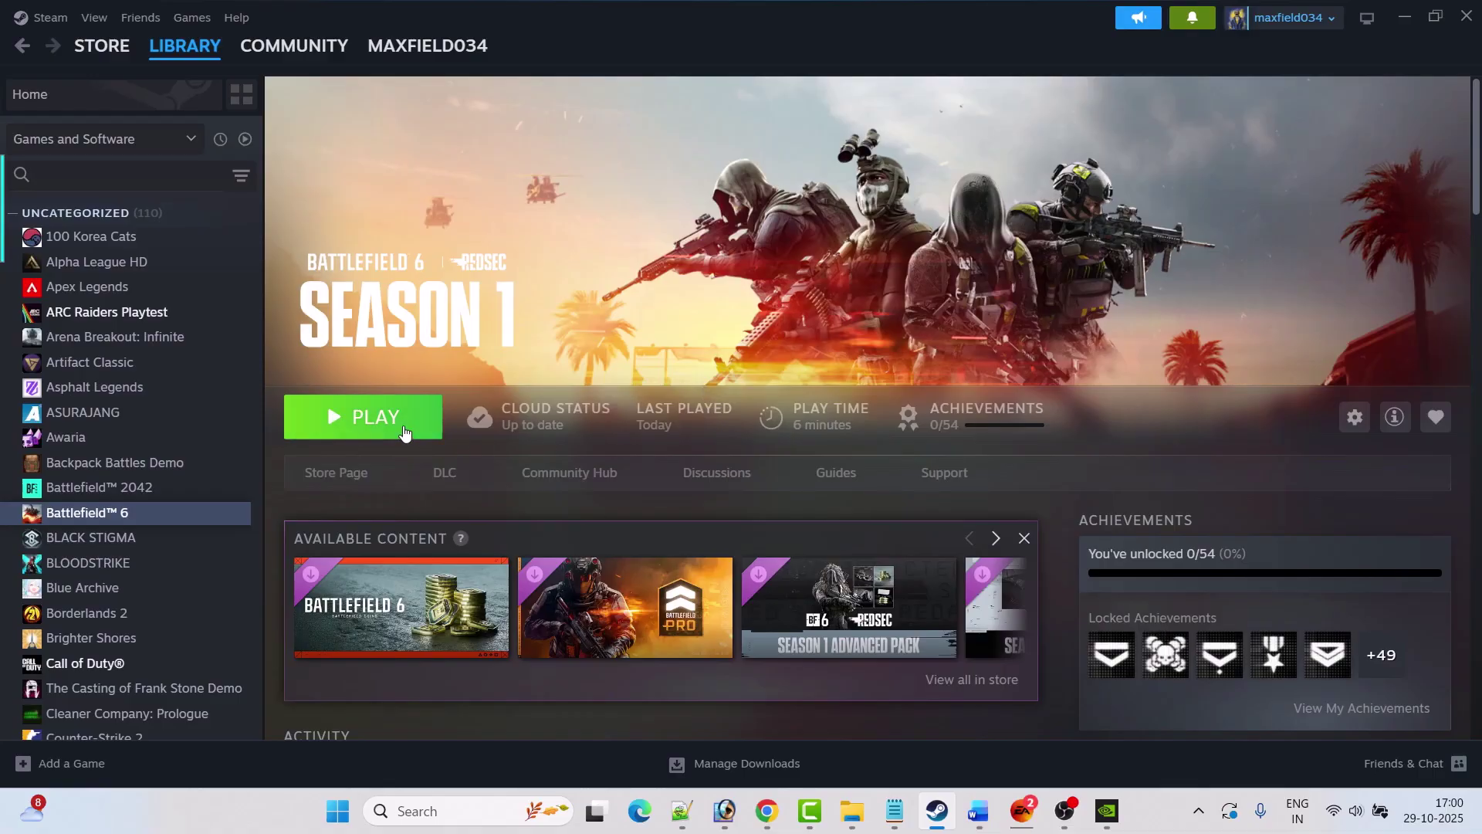
Switch to the Word document and open the Microsoft Visual C++ download link under Fix 13
click(979, 811)
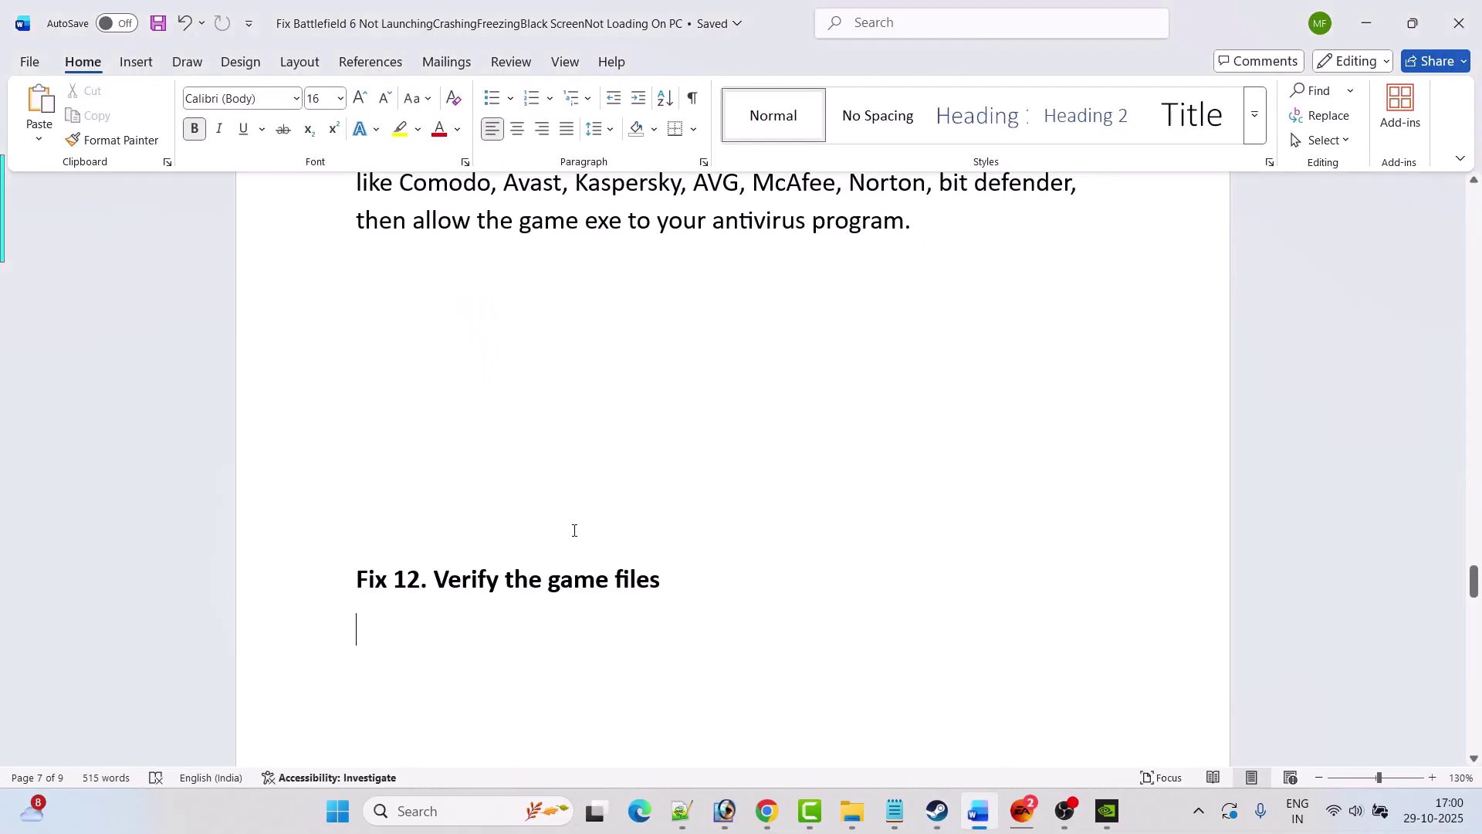
scroll(573, 530, down, 5)
drag(677, 466, 434, 467)
drag(596, 553, 340, 532)
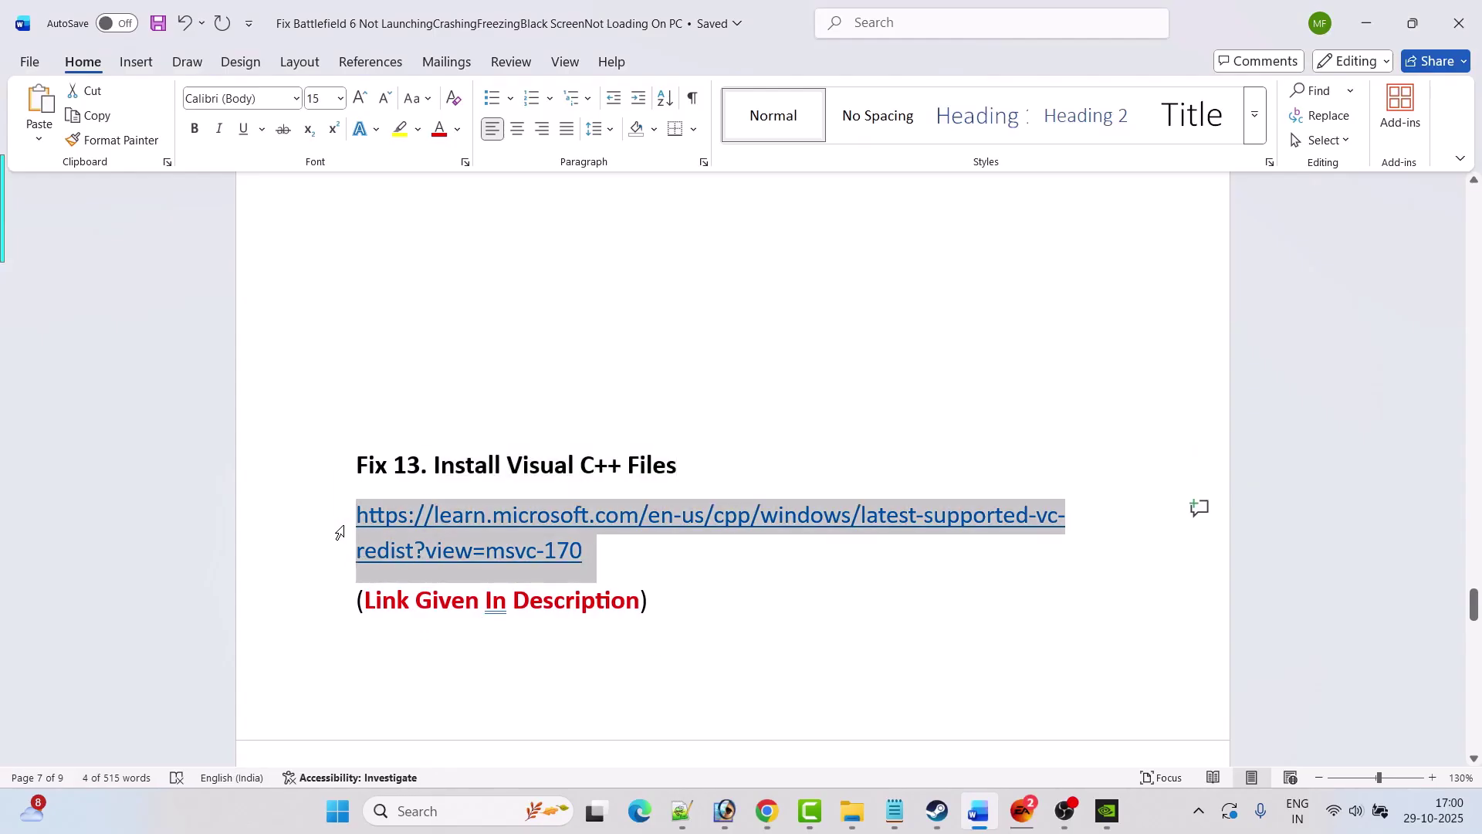
click(502, 625)
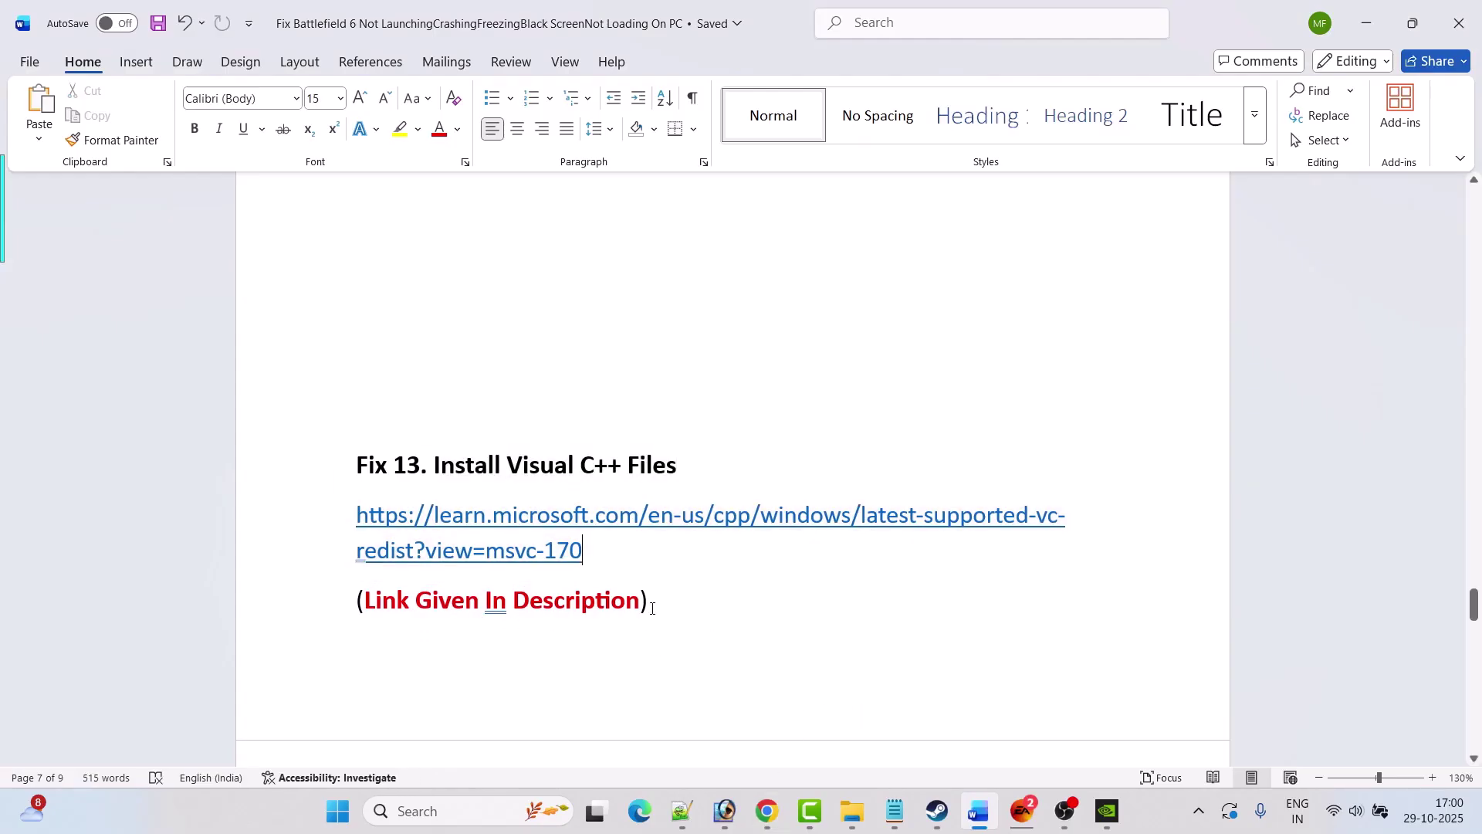
ctrl+click(575, 549)
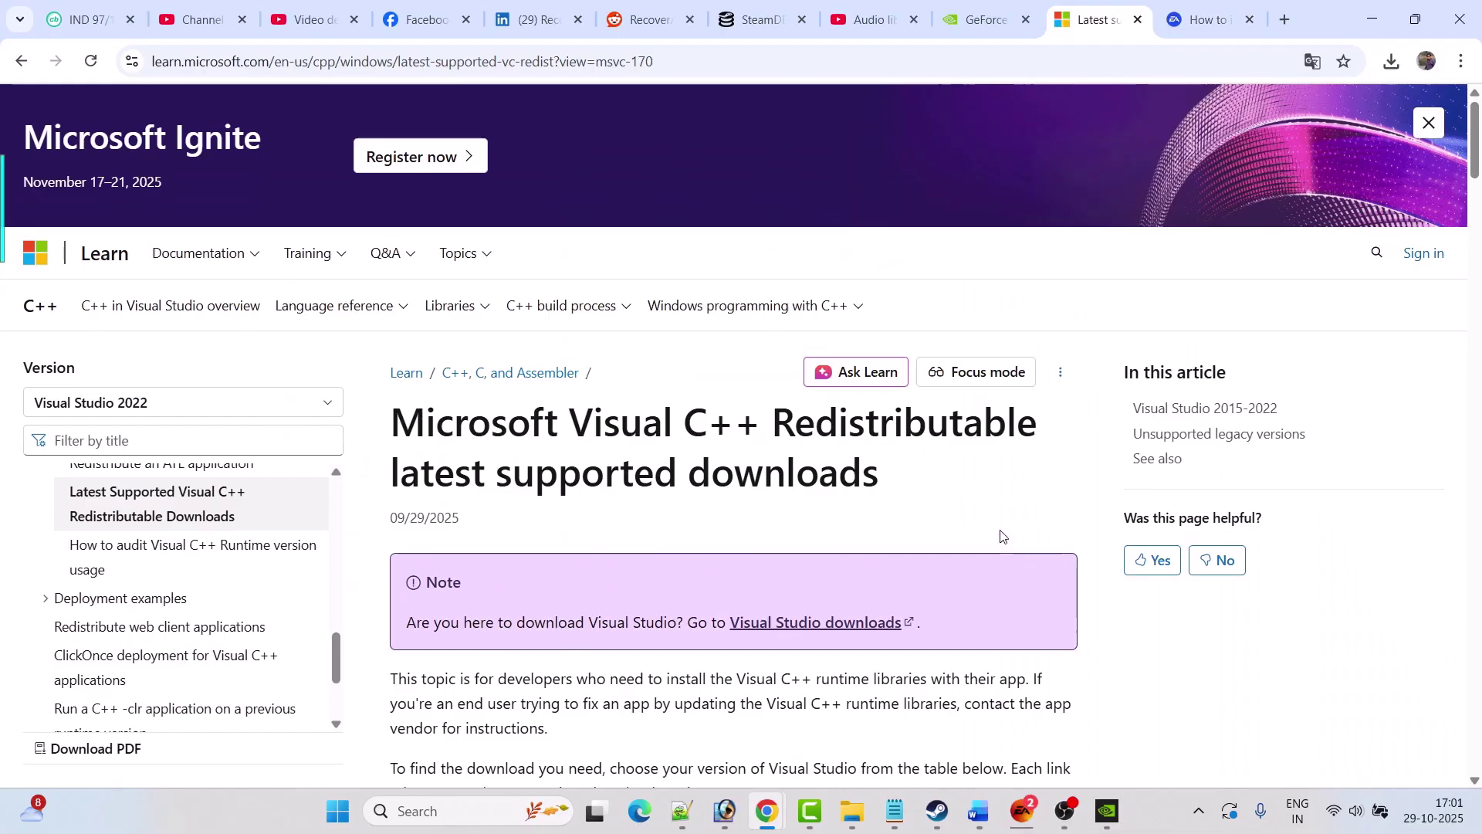
Download the X64 and X86 installers of the latest supported Visual C++ redistributable
scroll(1001, 536, down, 15)
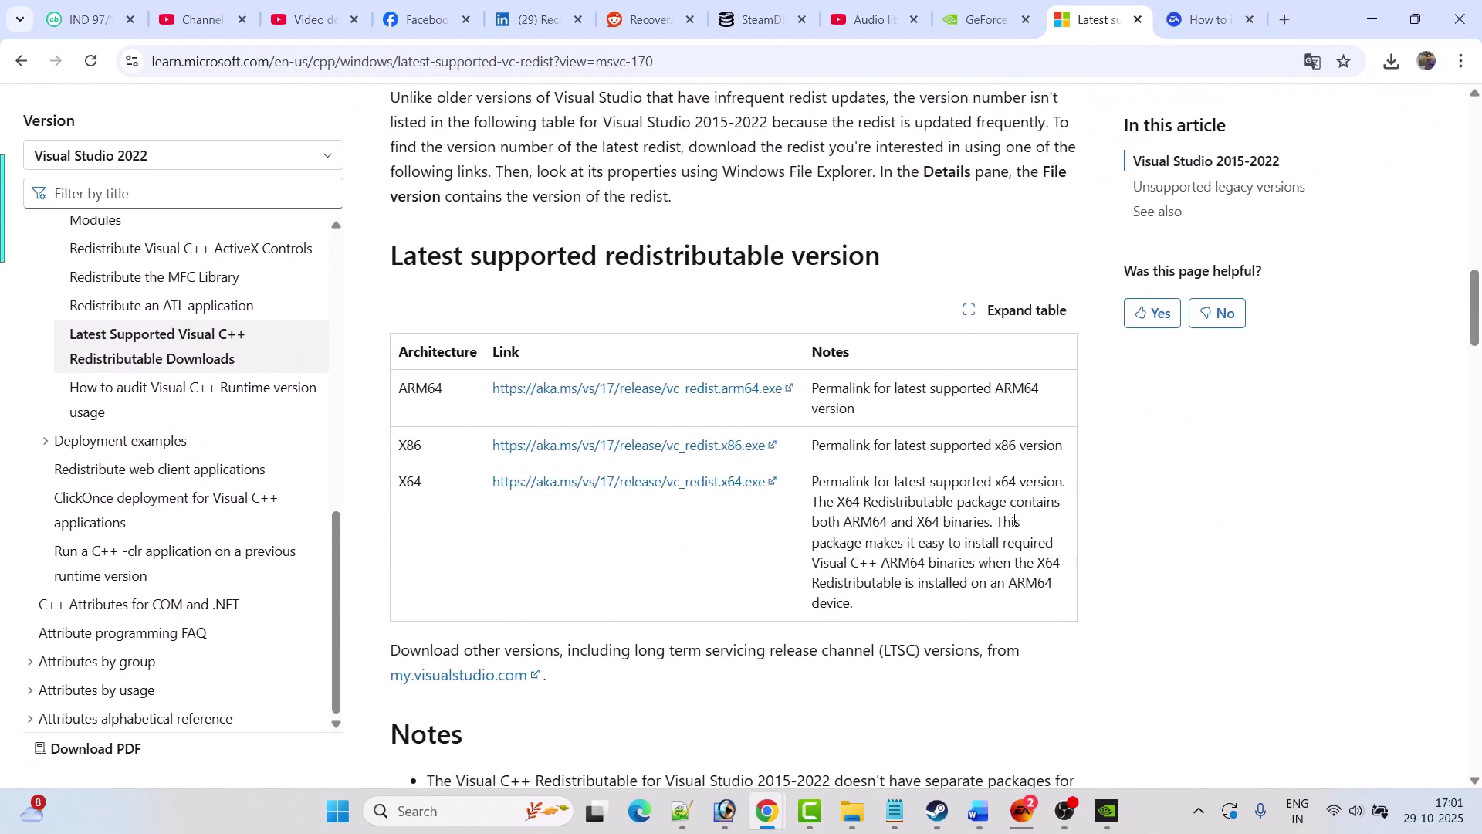
click(606, 485)
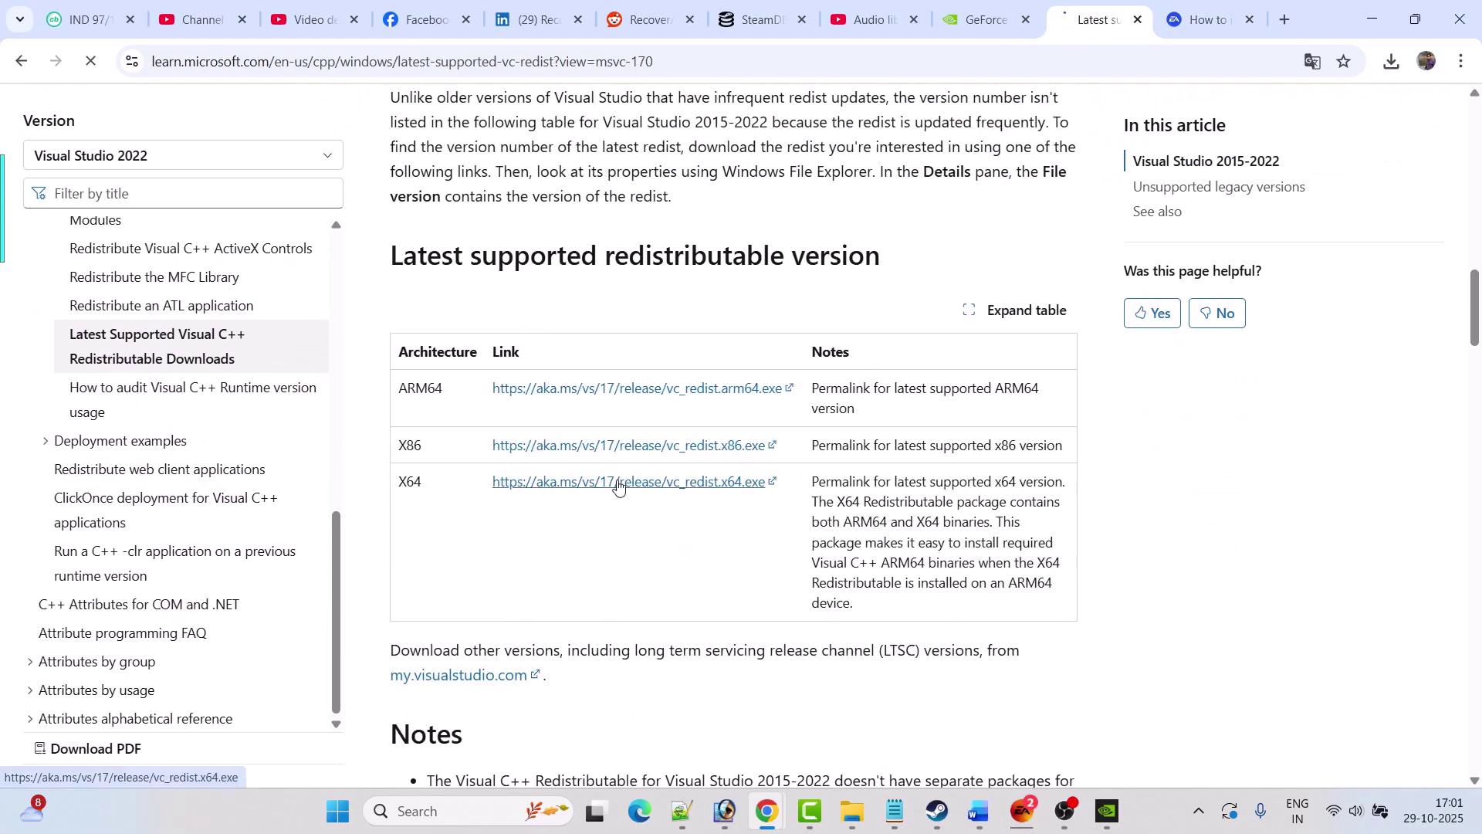
click(610, 453)
Launch the downloaded VC_redist.x64.exe, view its setup options and close the installer
click(1396, 66)
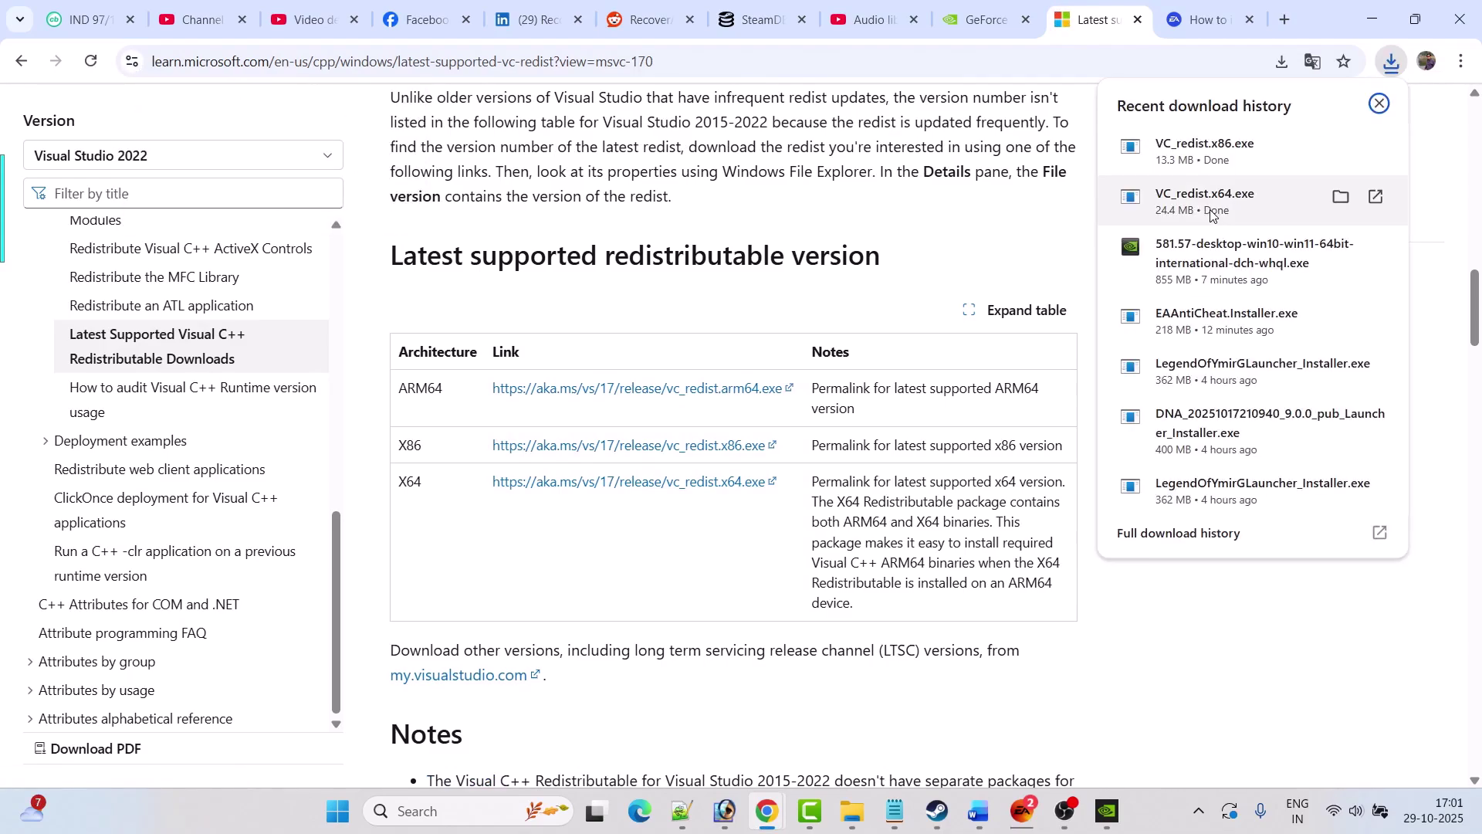
click(1240, 202)
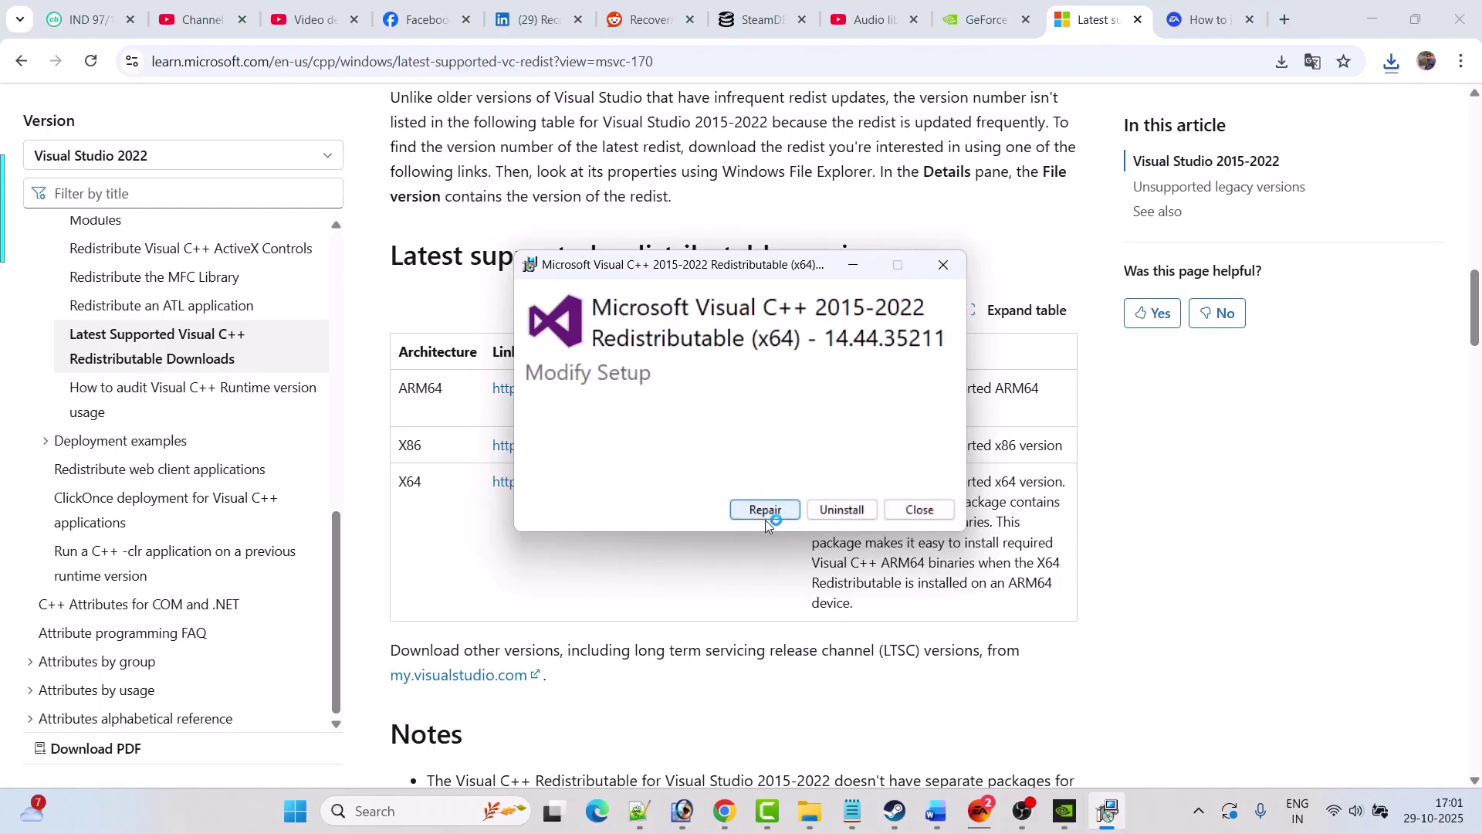
click(943, 264)
Launch the downloaded VC_redist.x86.exe, view its setup options and close the installer
click(1392, 61)
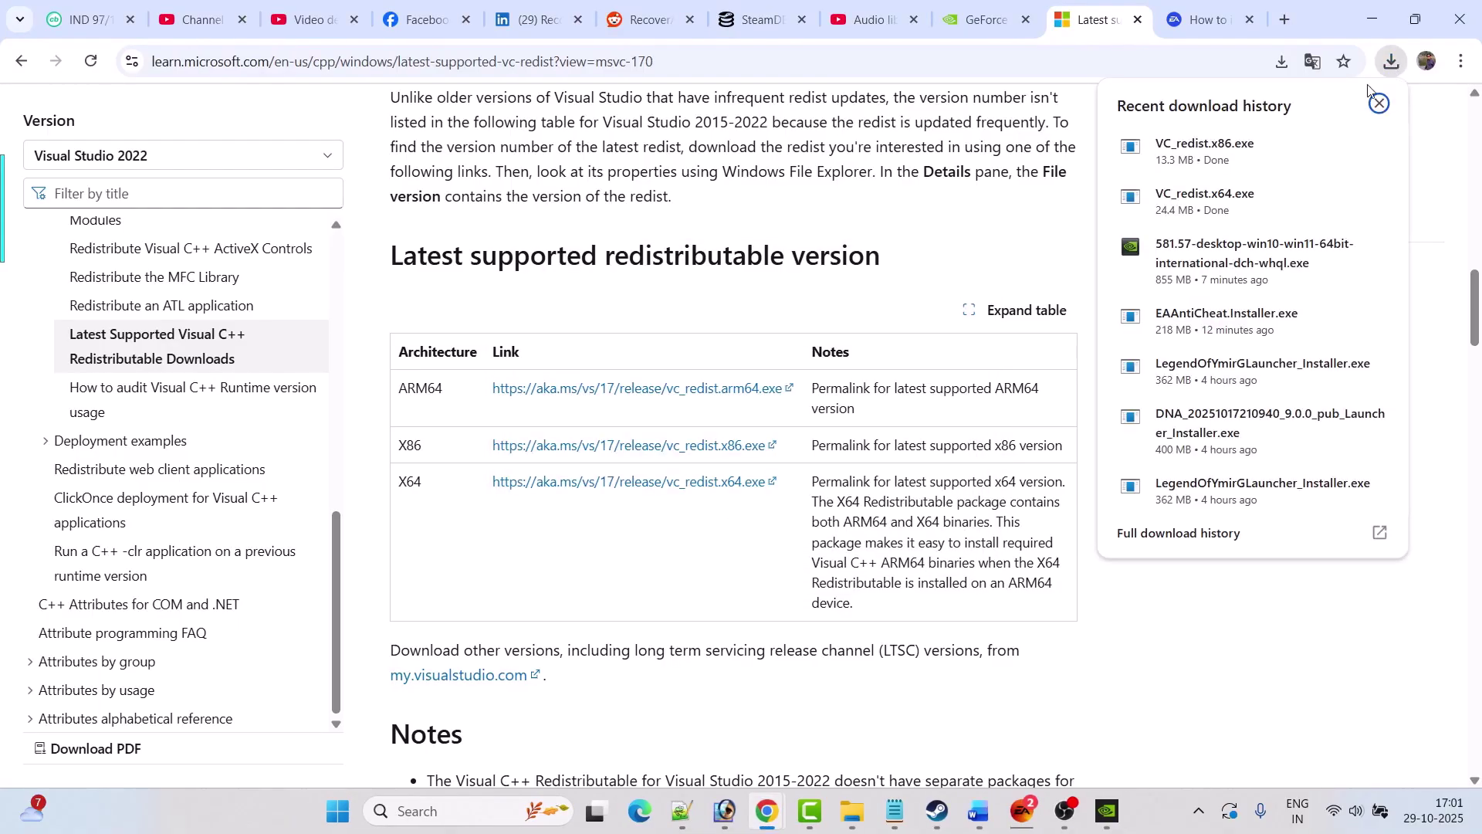
click(1245, 164)
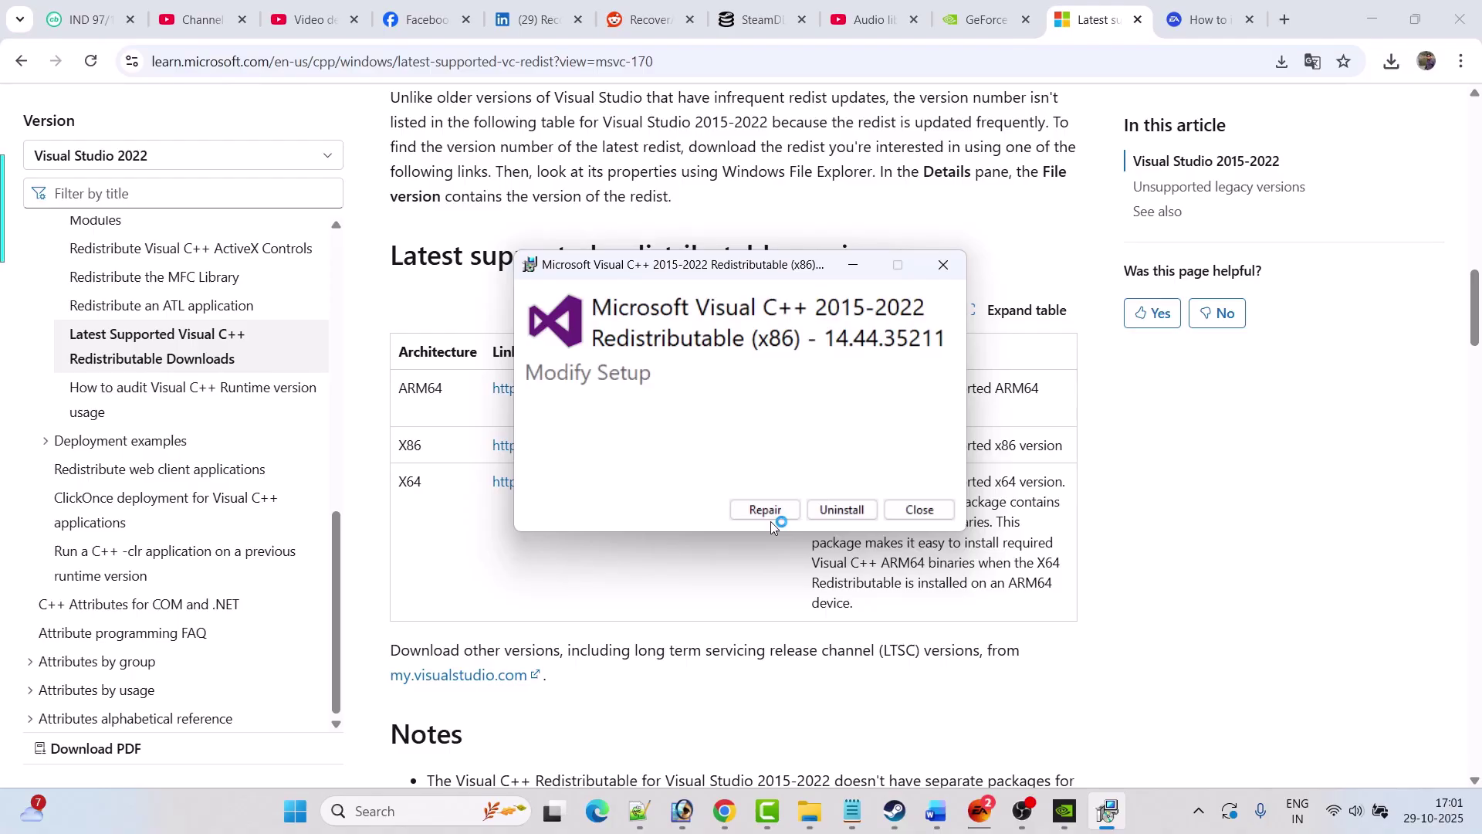
click(919, 509)
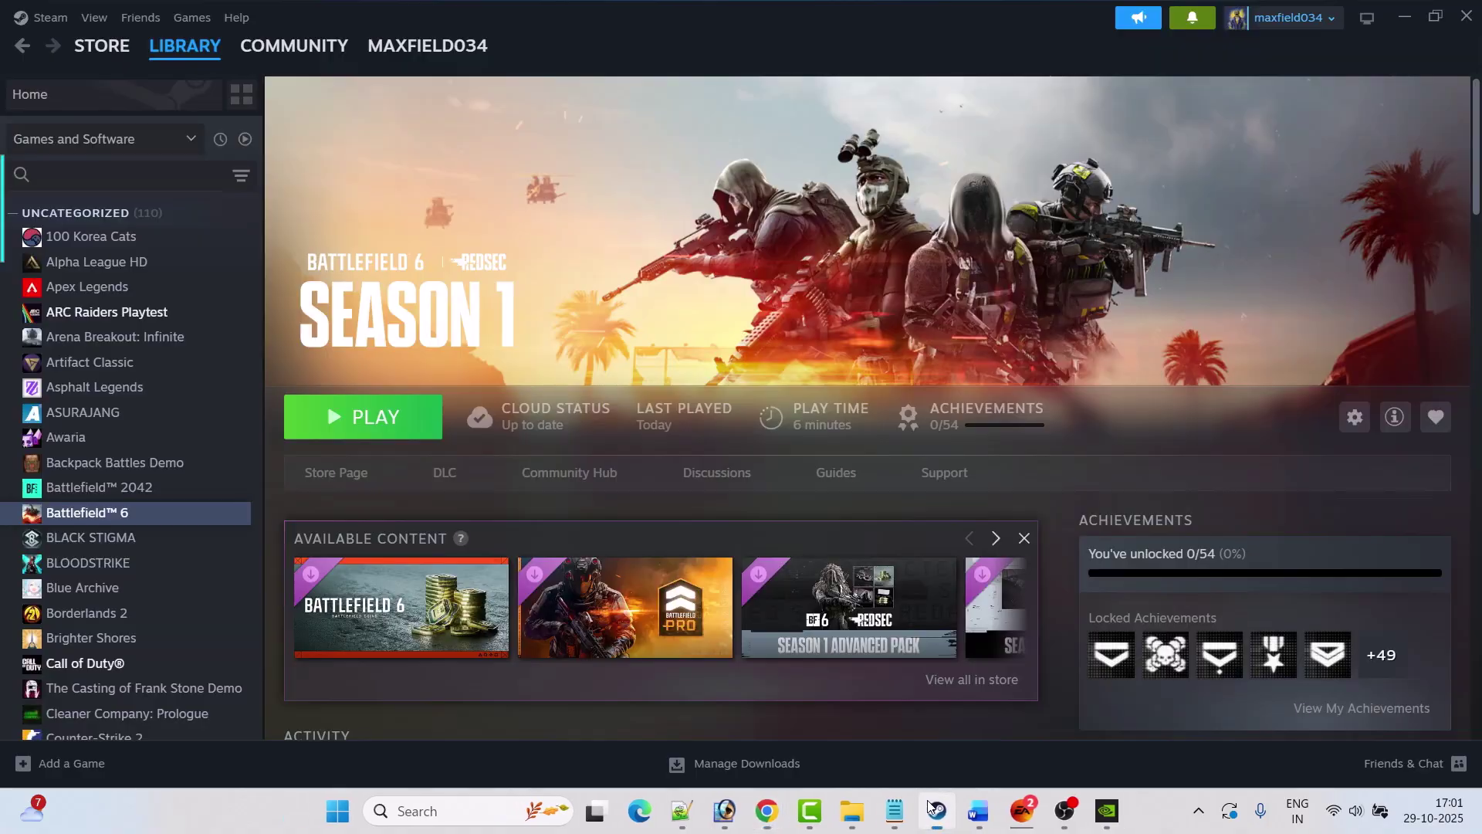
Switch to Steam's Battlefield 6 page and return to the Word document at Fix 14
click(937, 810)
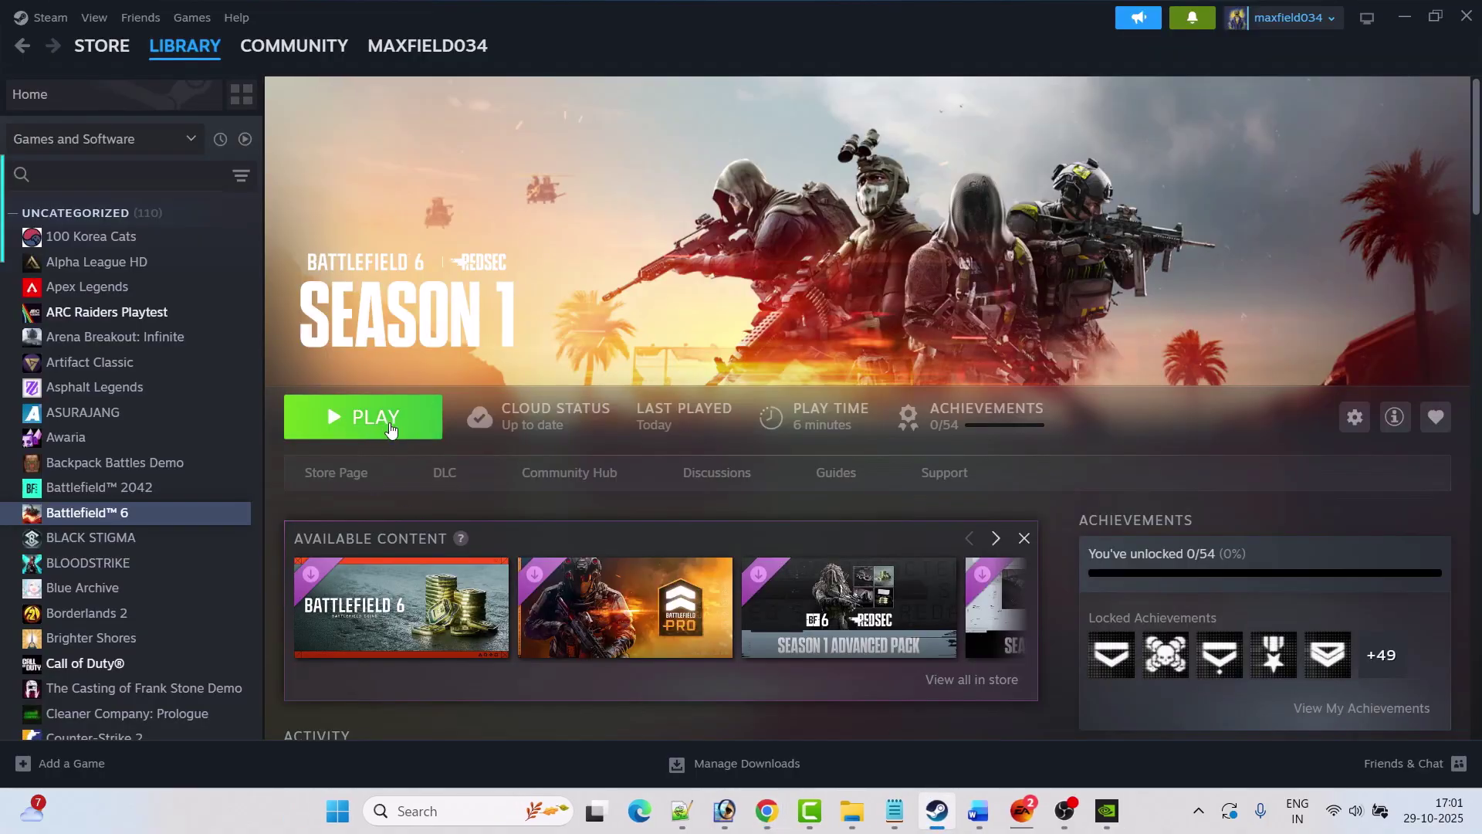
click(978, 811)
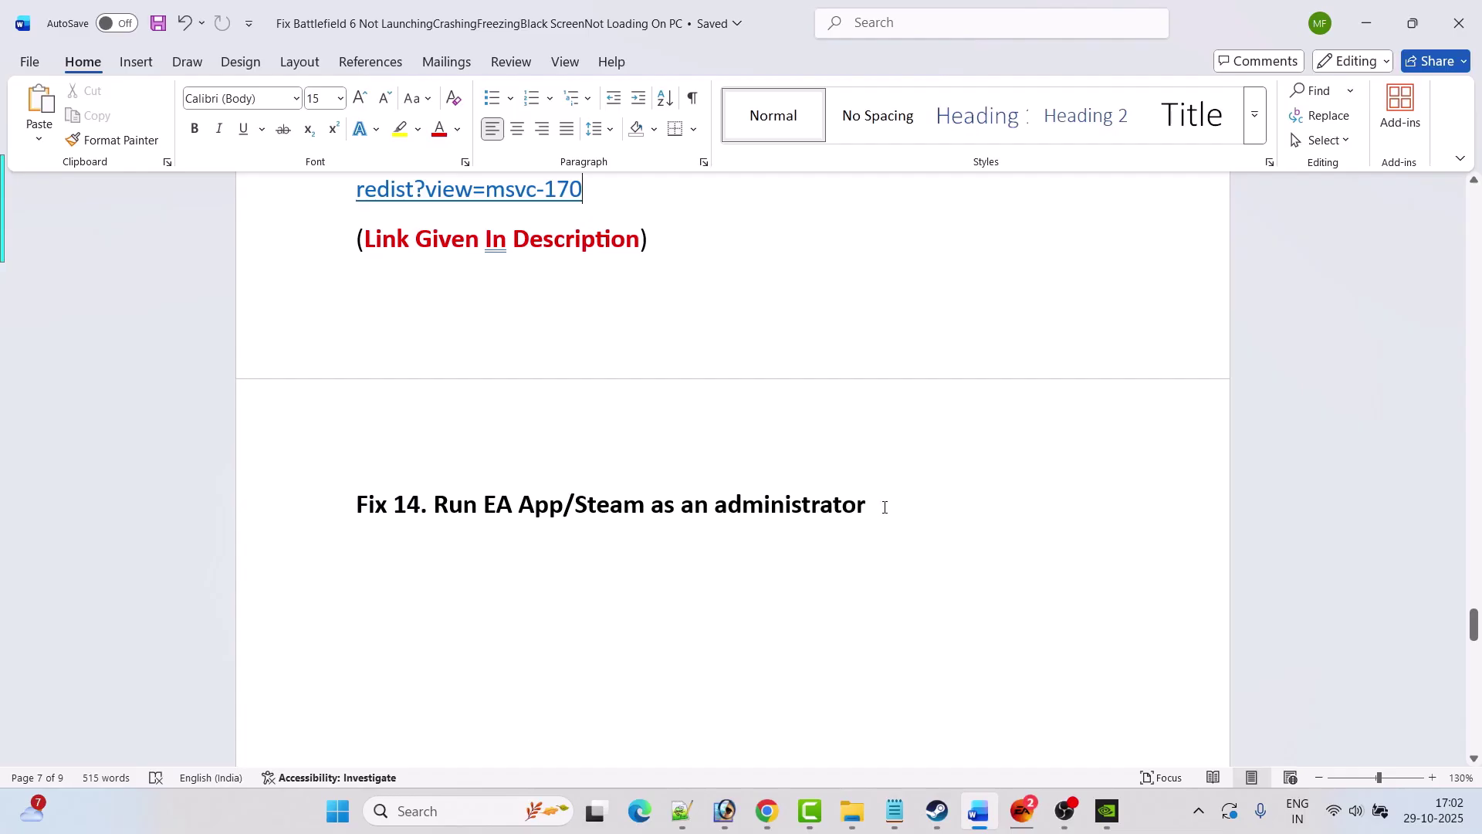
Search Windows for Steam and run it as administrator
click(437, 823)
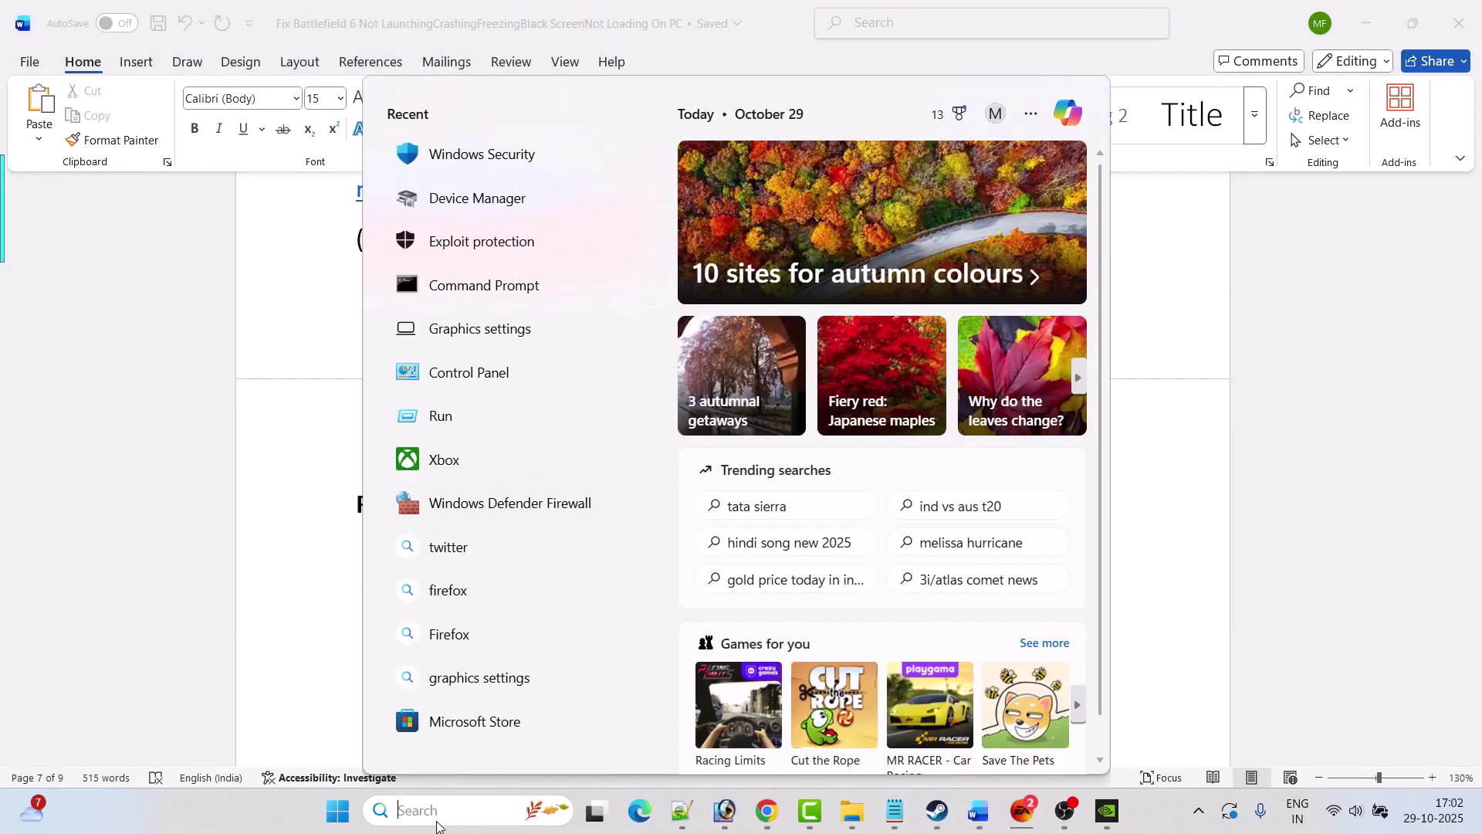
text(steam)
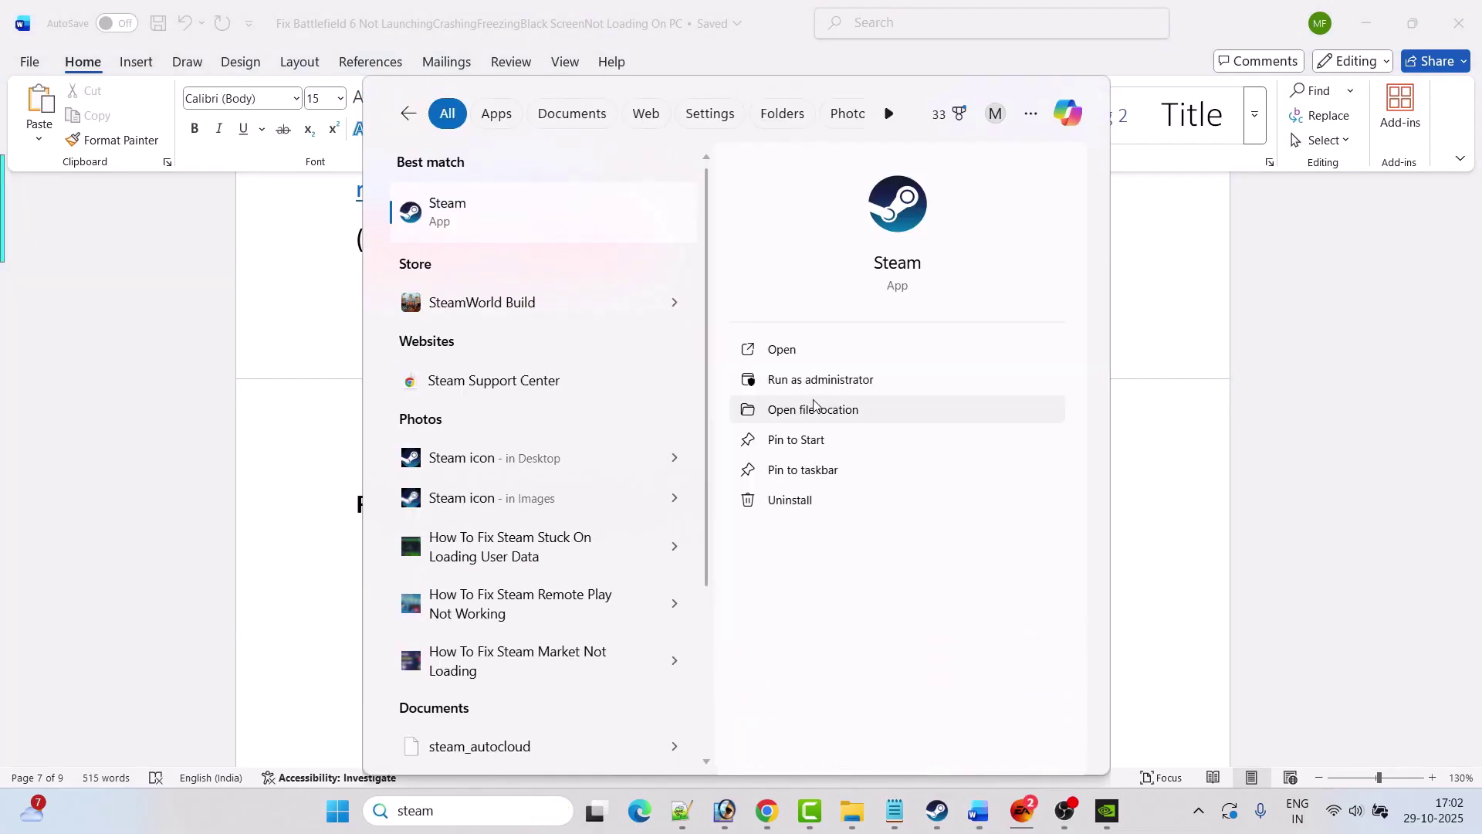
click(874, 379)
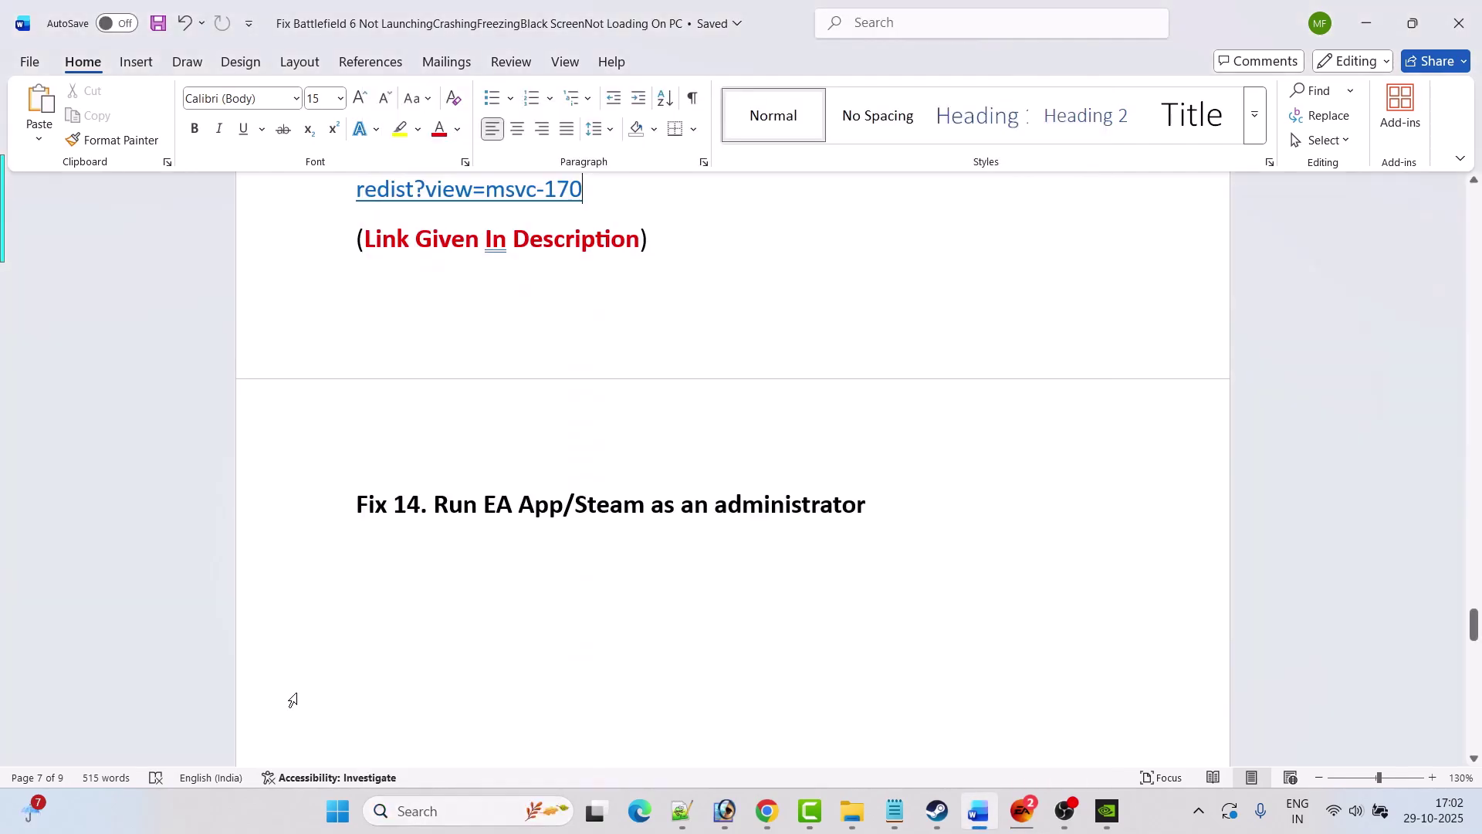
Search Windows for the EA app, view its option to run as administrator, and dismiss the search
click(463, 810)
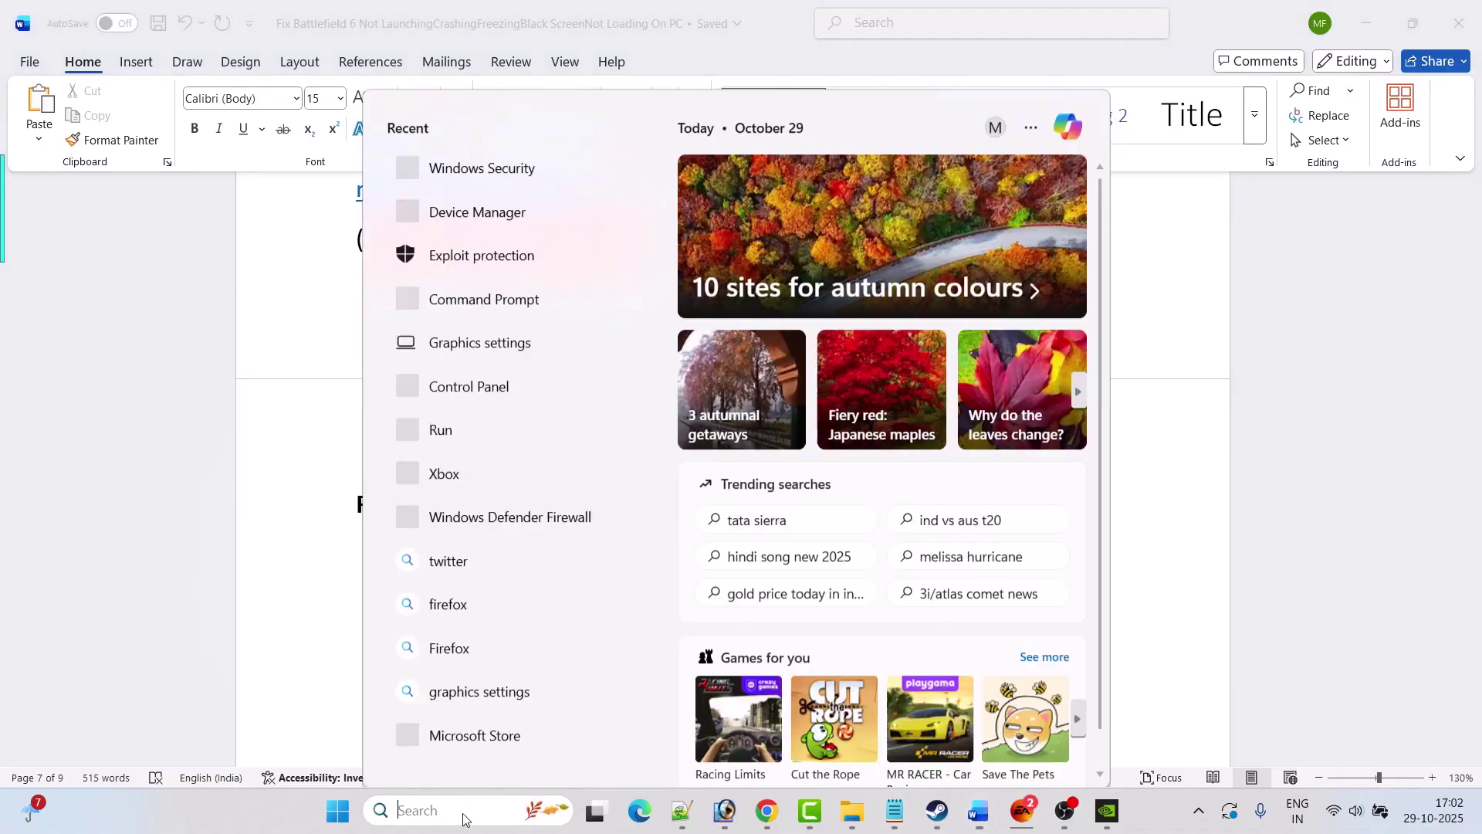
text(ea)
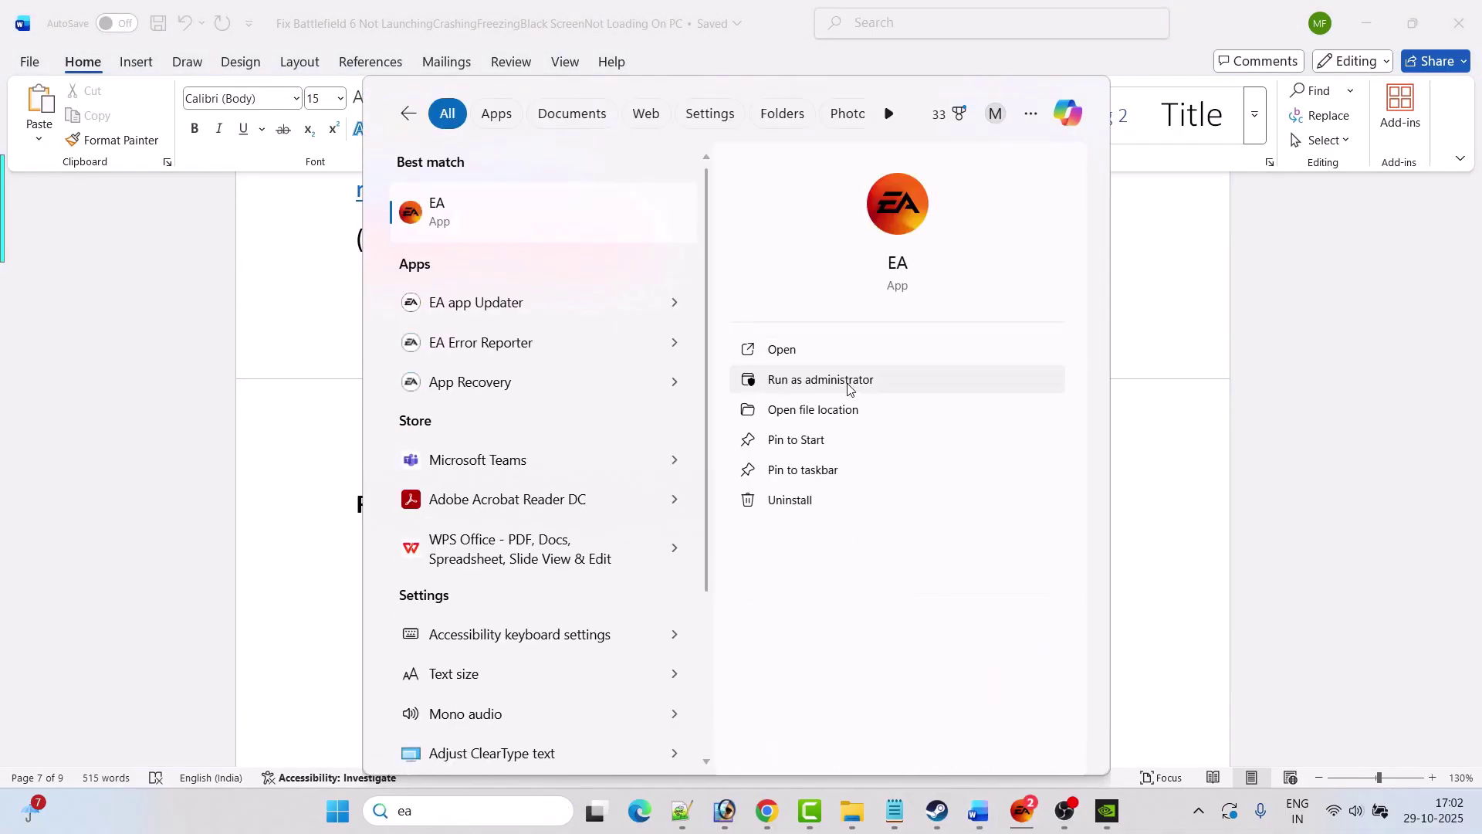
click(1162, 534)
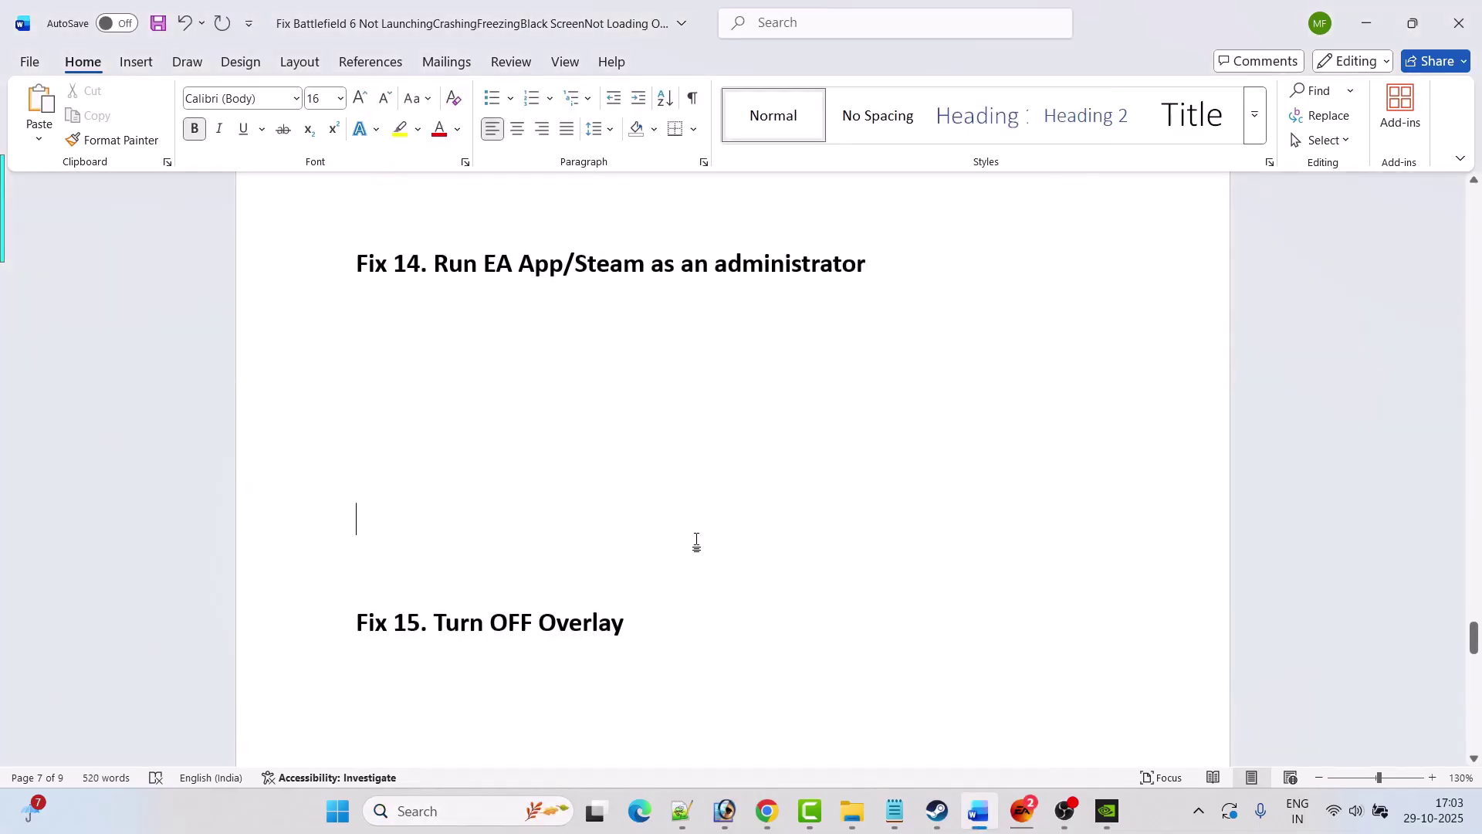
Switch to Steam and disable the Steam Overlay while in-game in Battlefield 6's properties
click(337, 622)
click(817, 645)
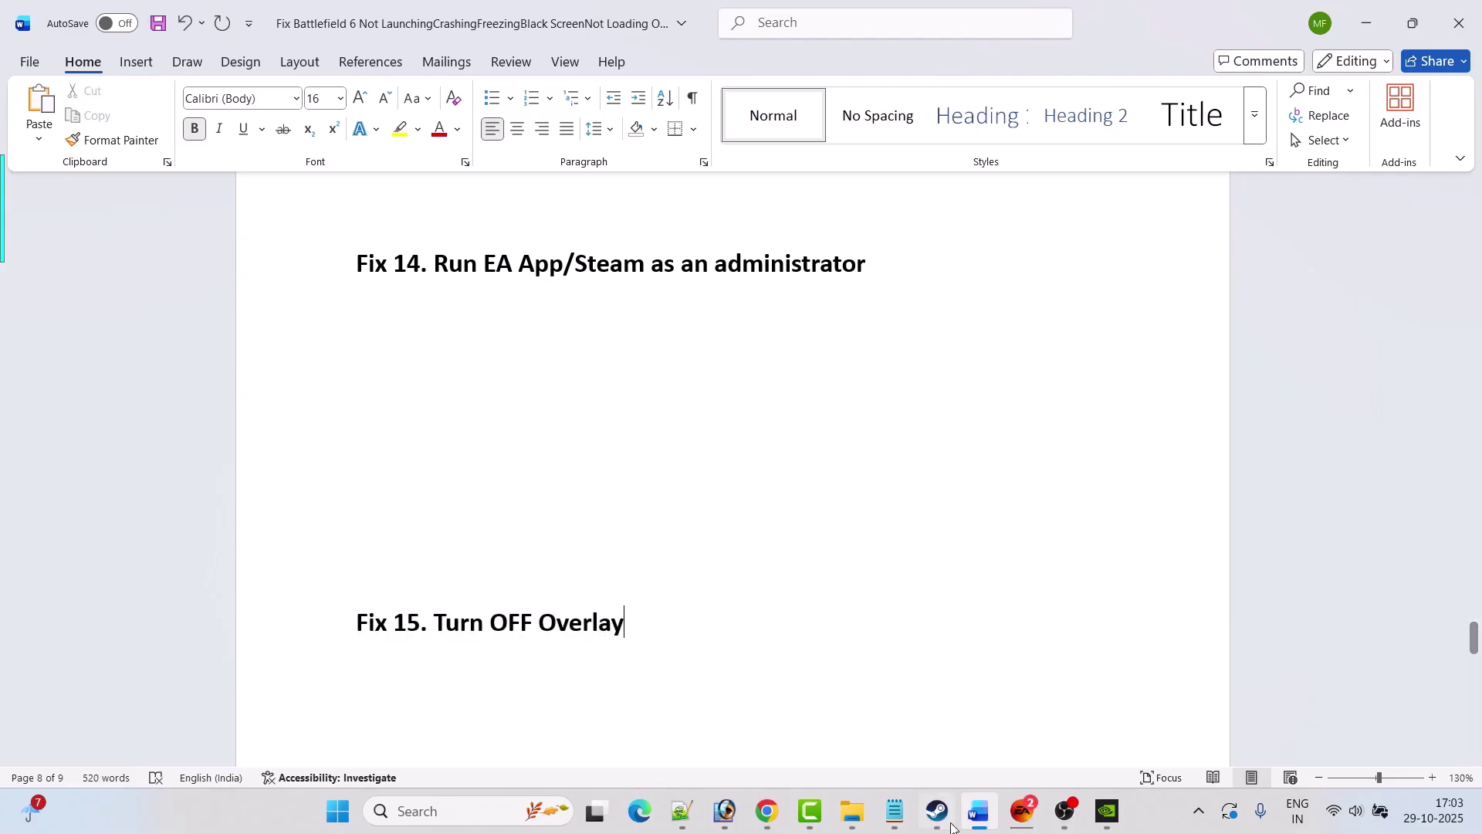
click(938, 811)
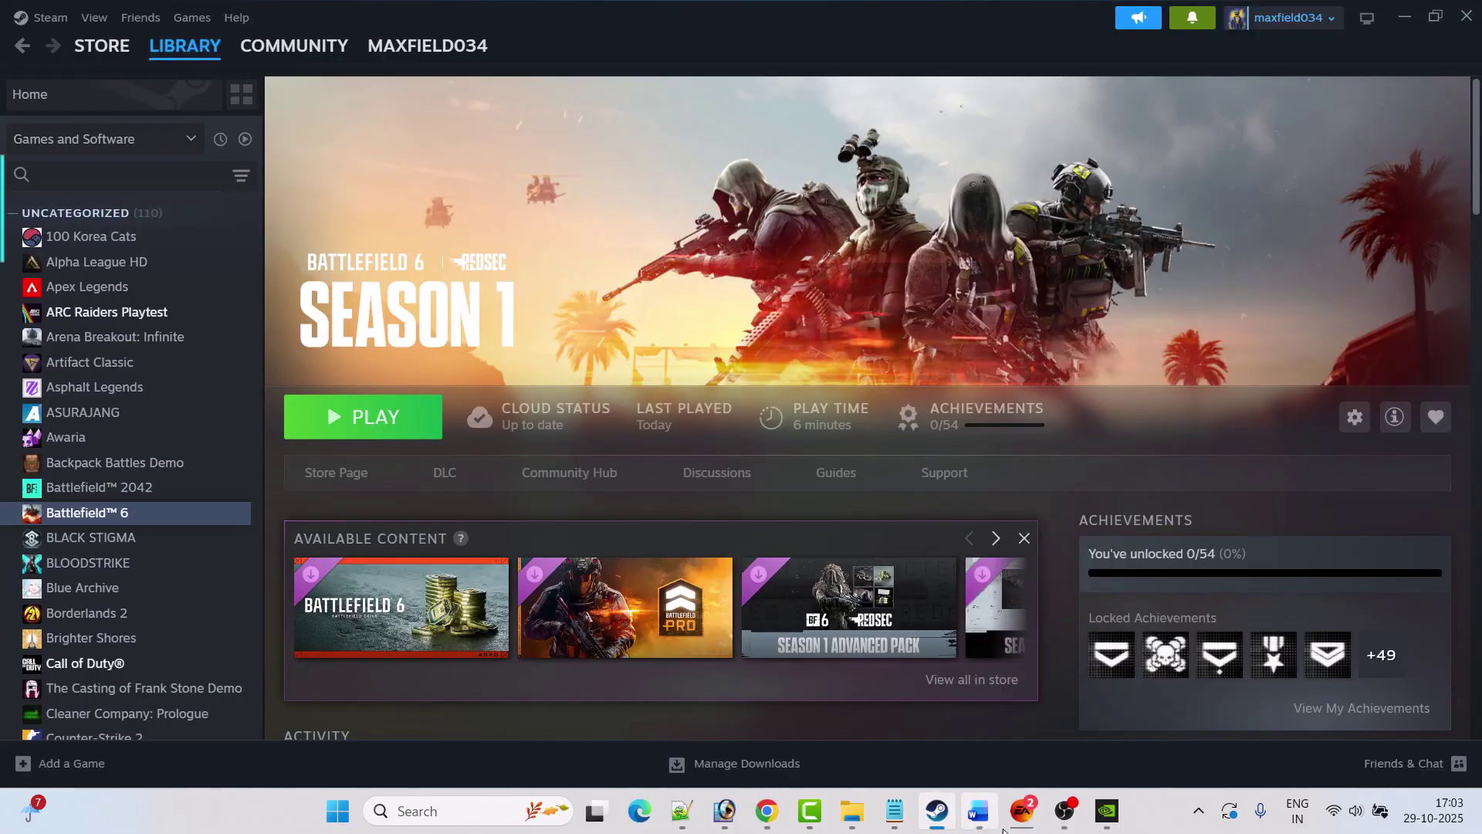
right_click(159, 518)
click(232, 667)
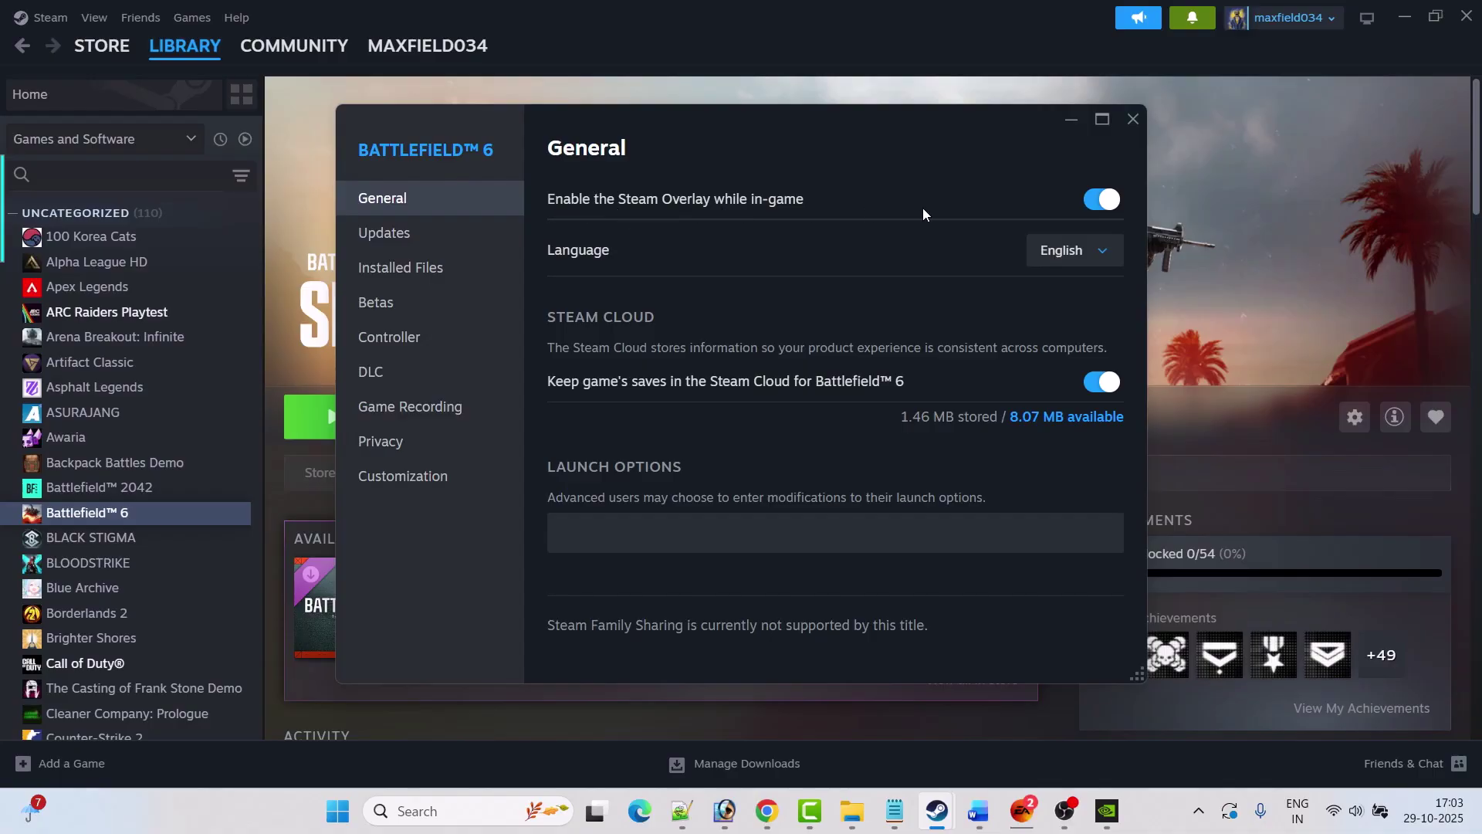
click(1088, 202)
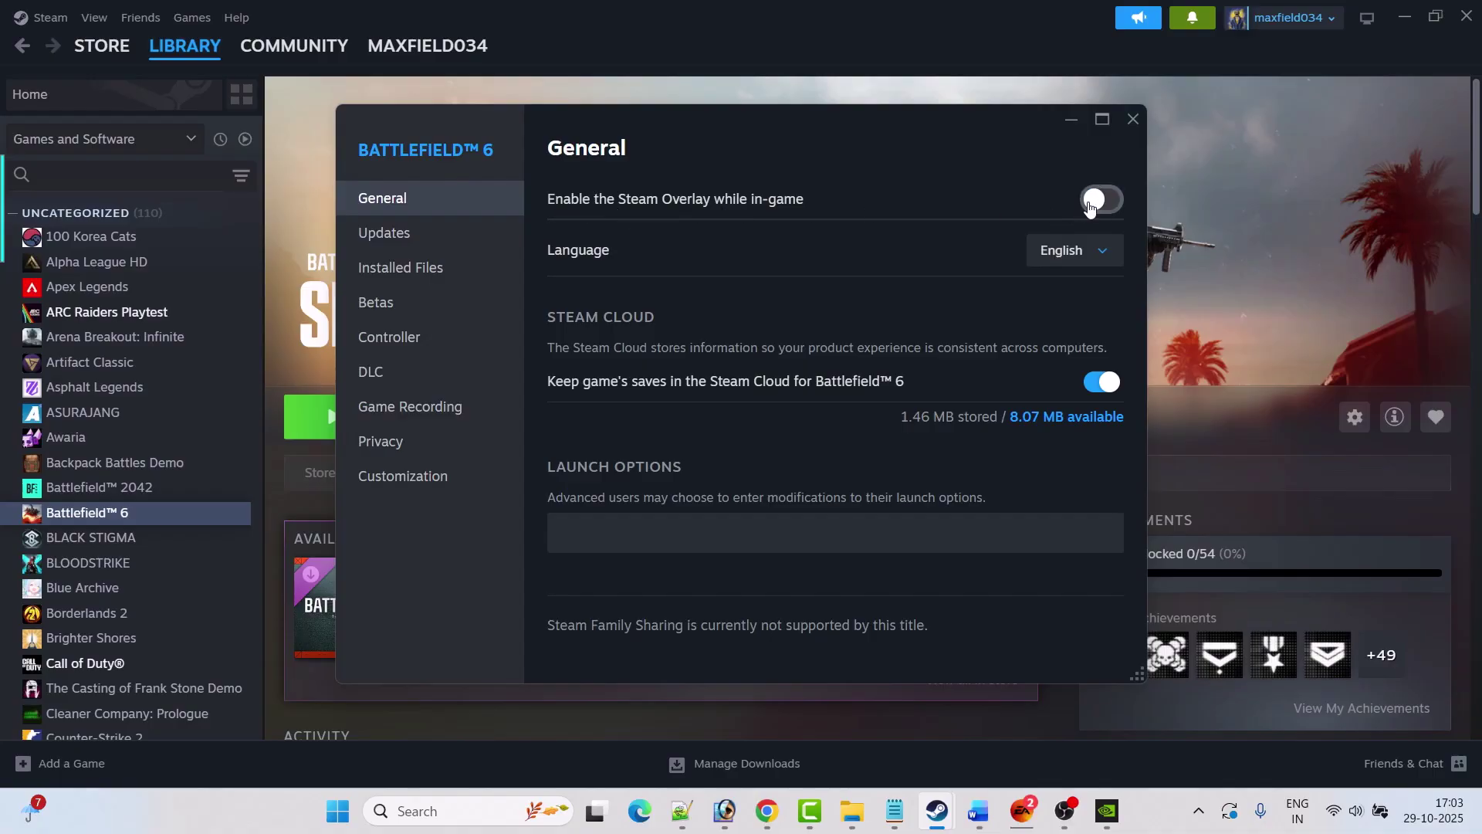
click(1133, 119)
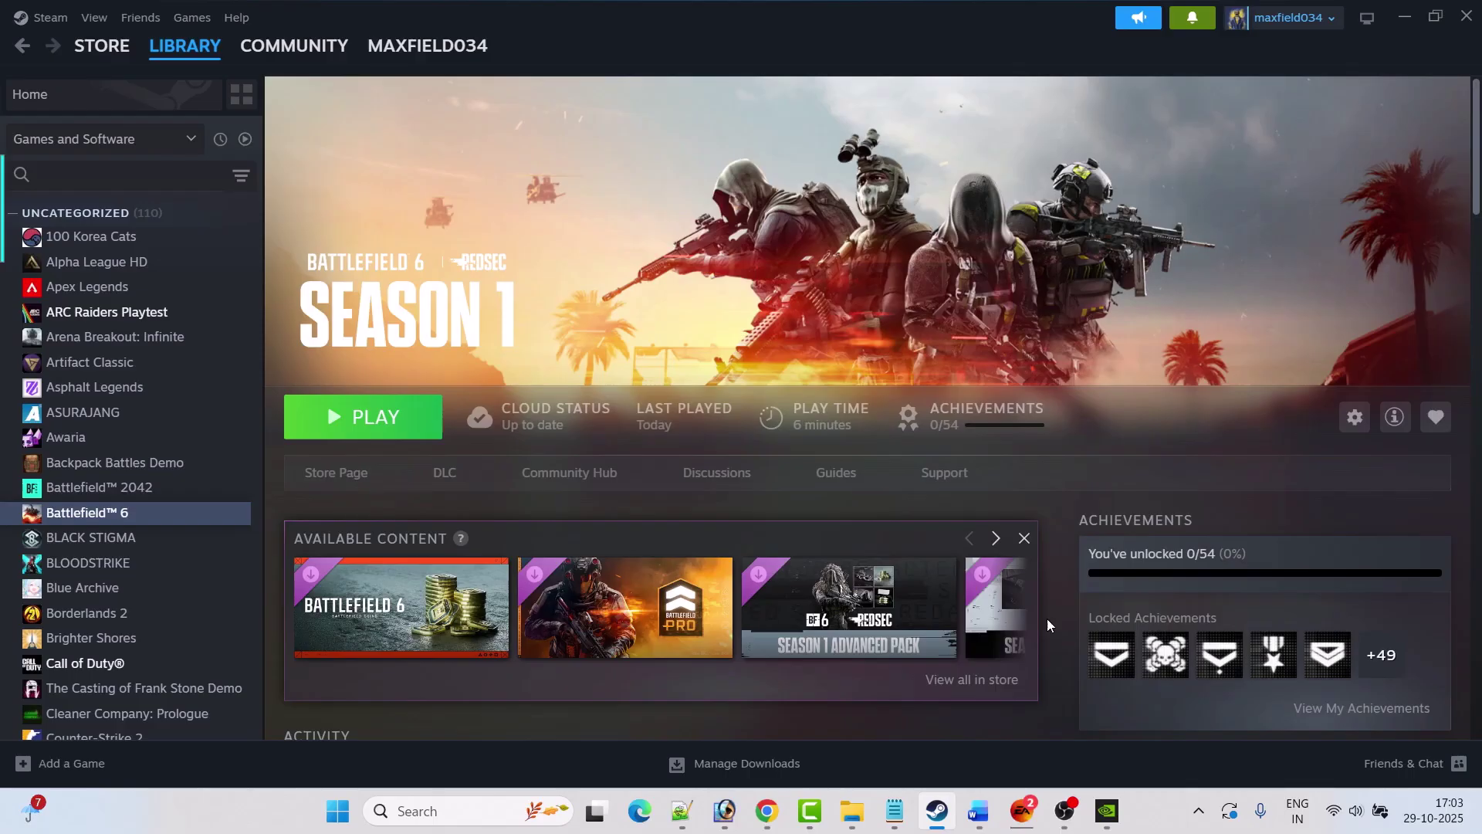
Switch to the EA app and turn off the in-game overlay in its application settings
click(1022, 810)
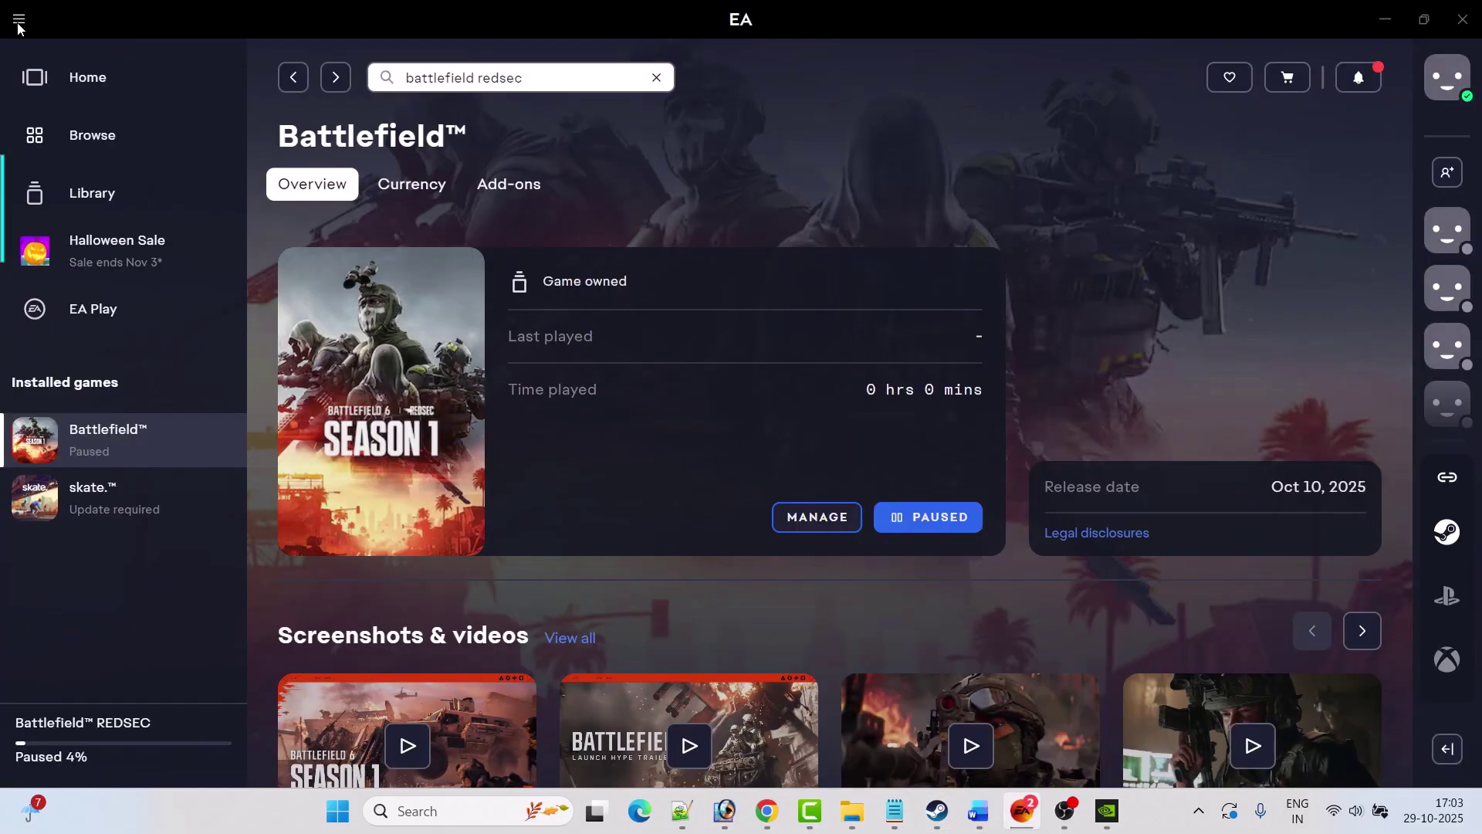
click(19, 26)
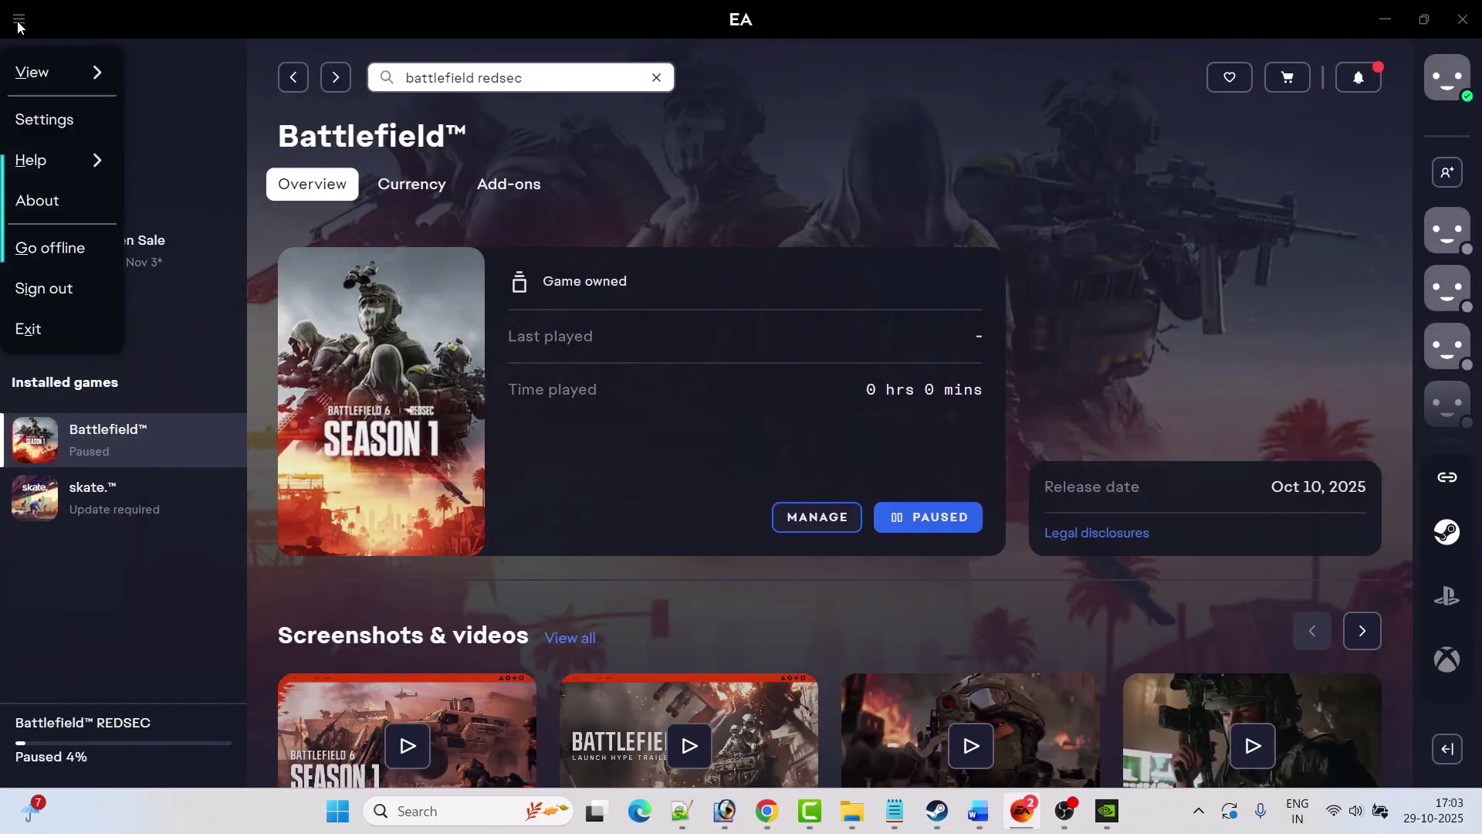
click(67, 126)
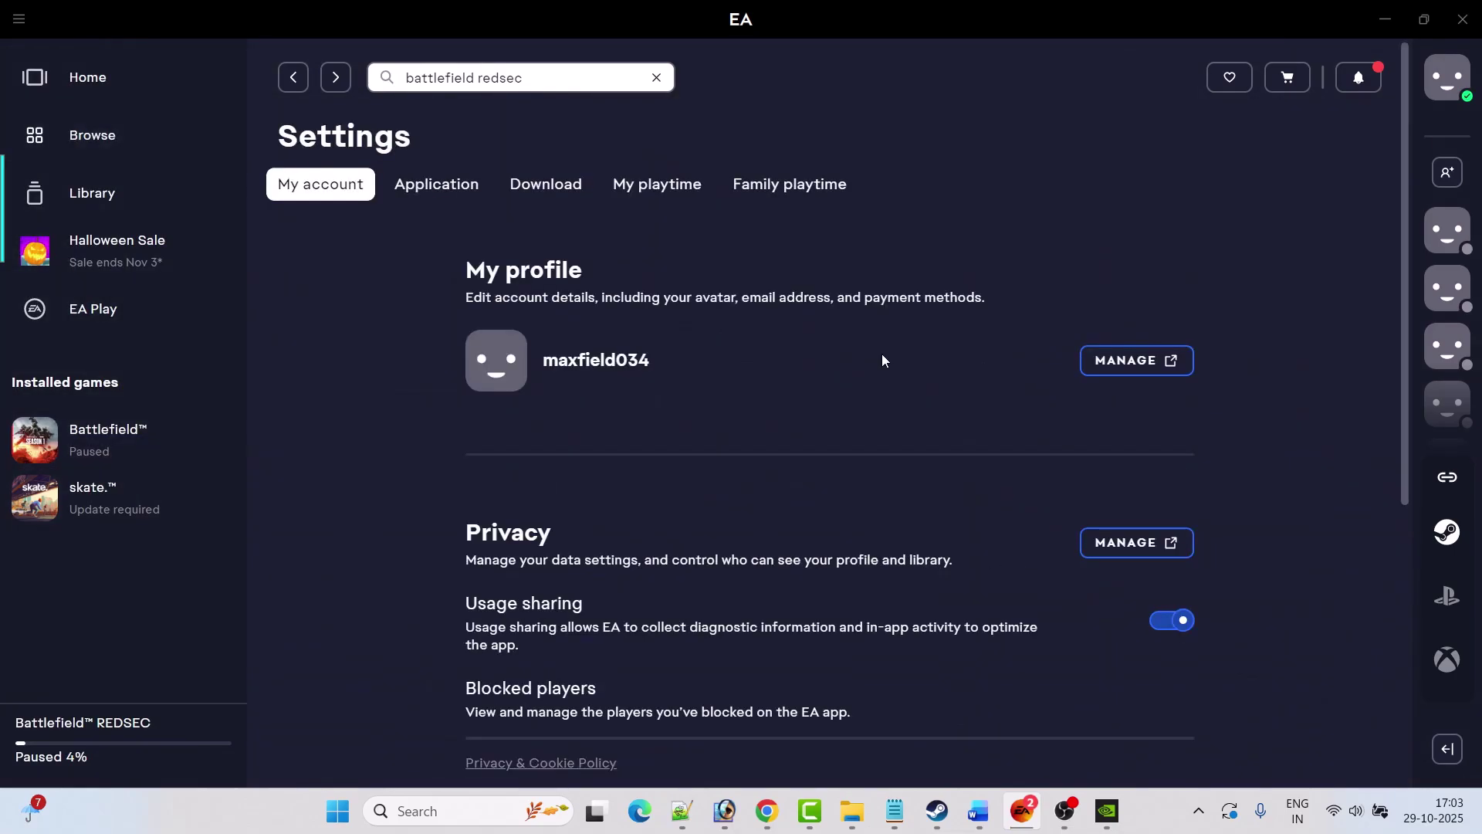
click(440, 197)
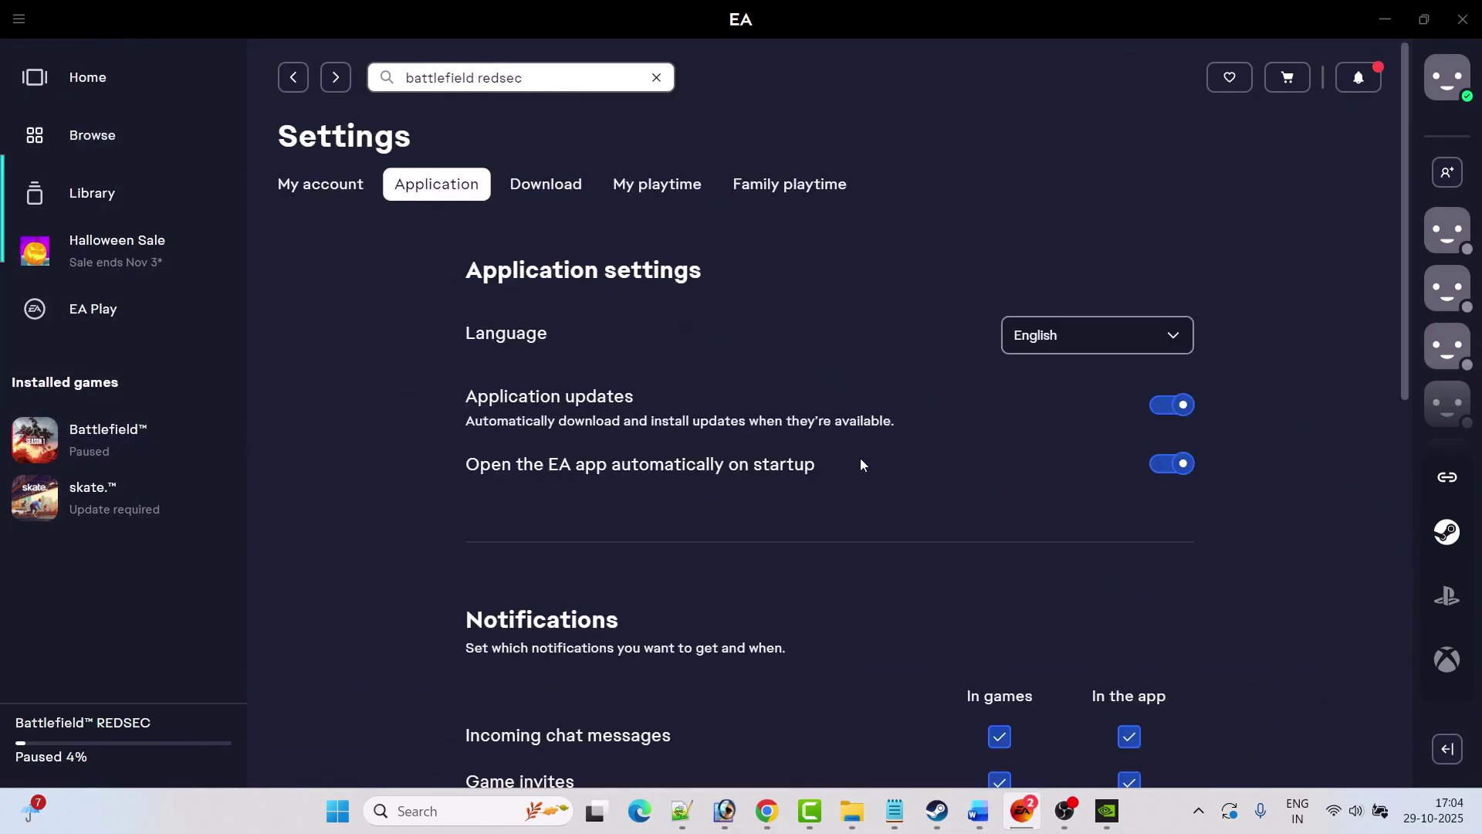
scroll(861, 463, down, 10)
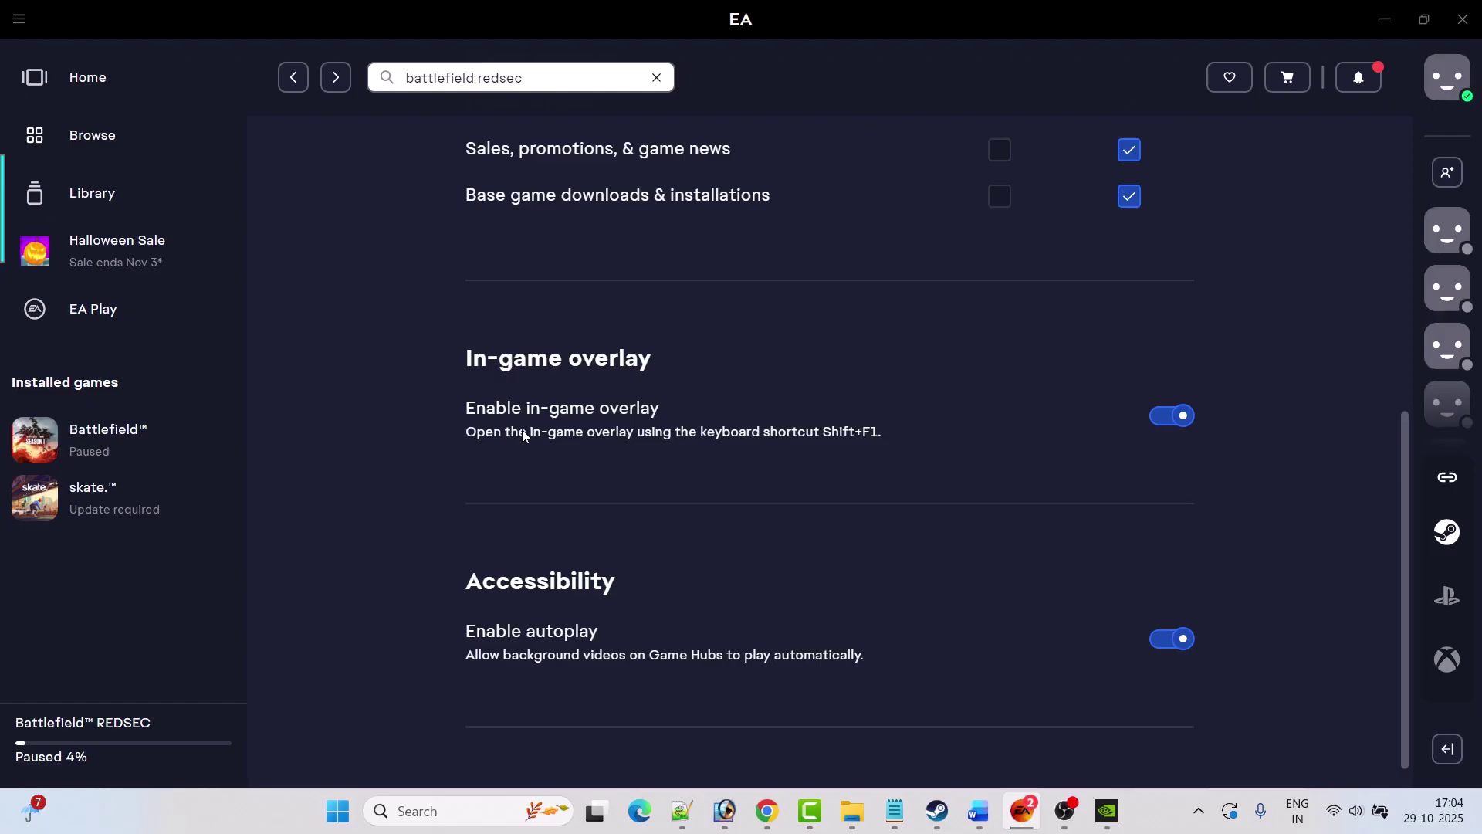
click(1164, 417)
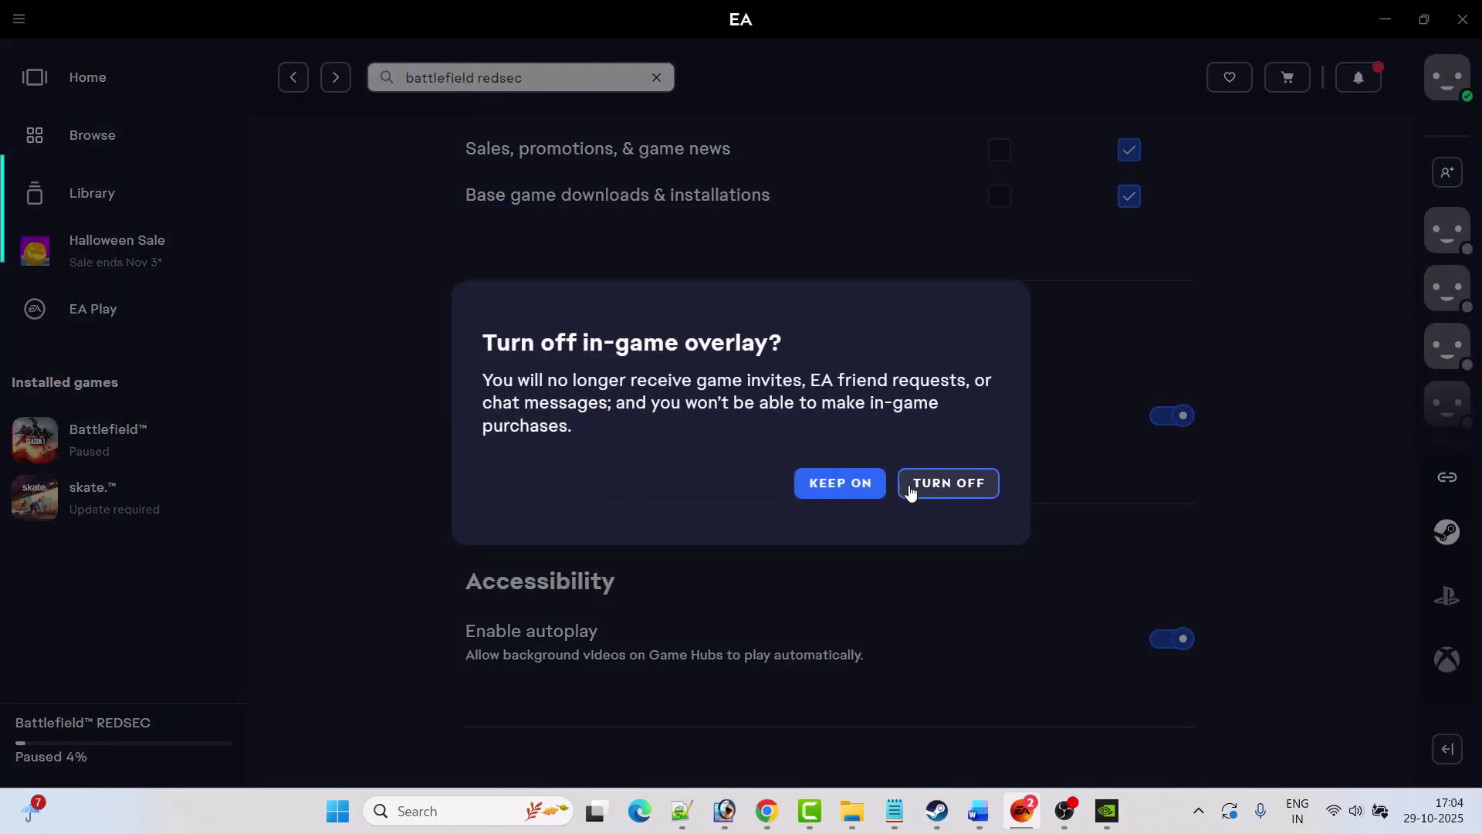
click(954, 487)
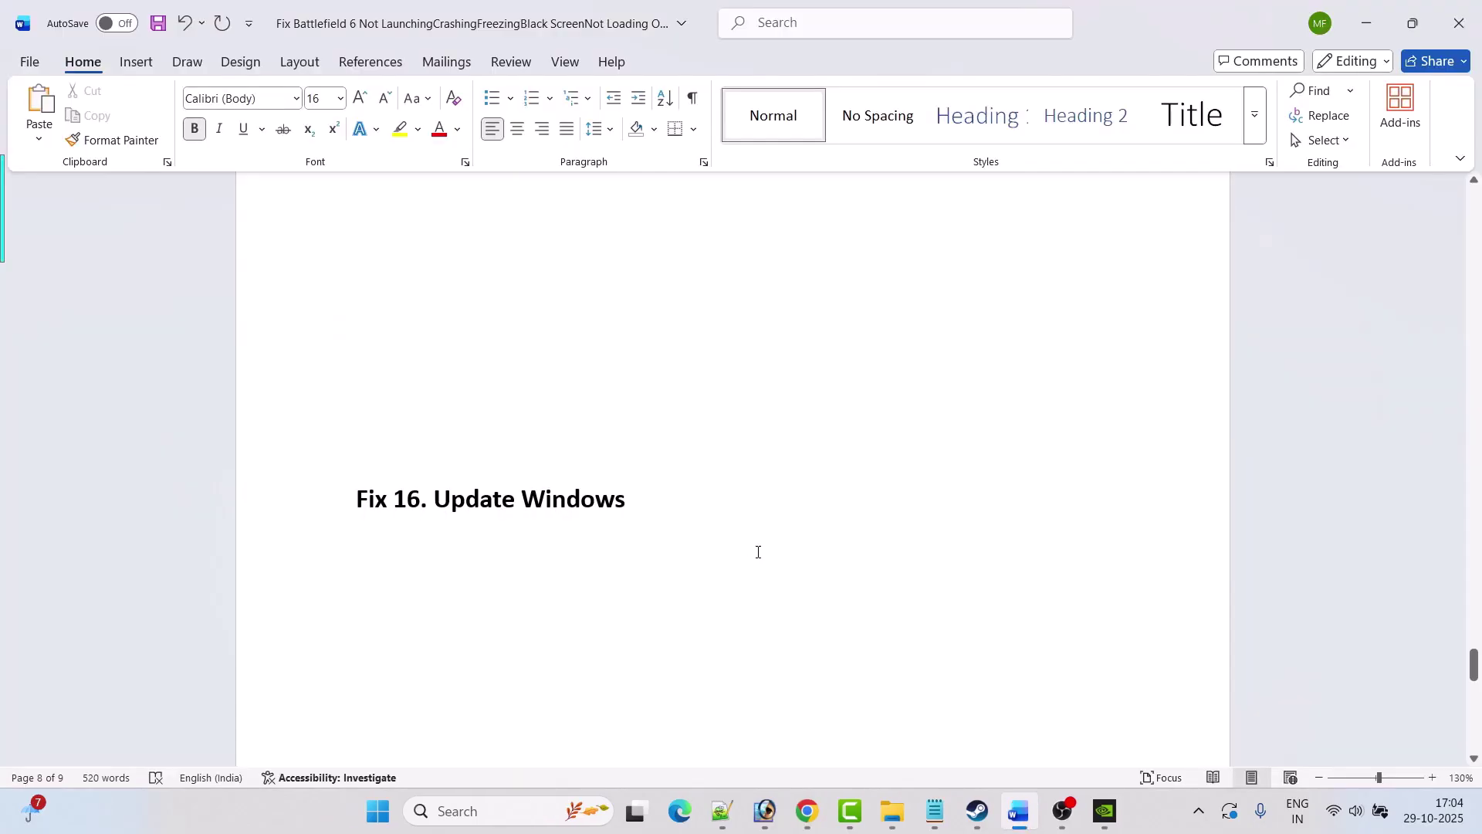
Open Windows Update in the Settings app, check for updates and retry the 2025-10 cumulative update KB5066835
scroll(741, 540, down, 1)
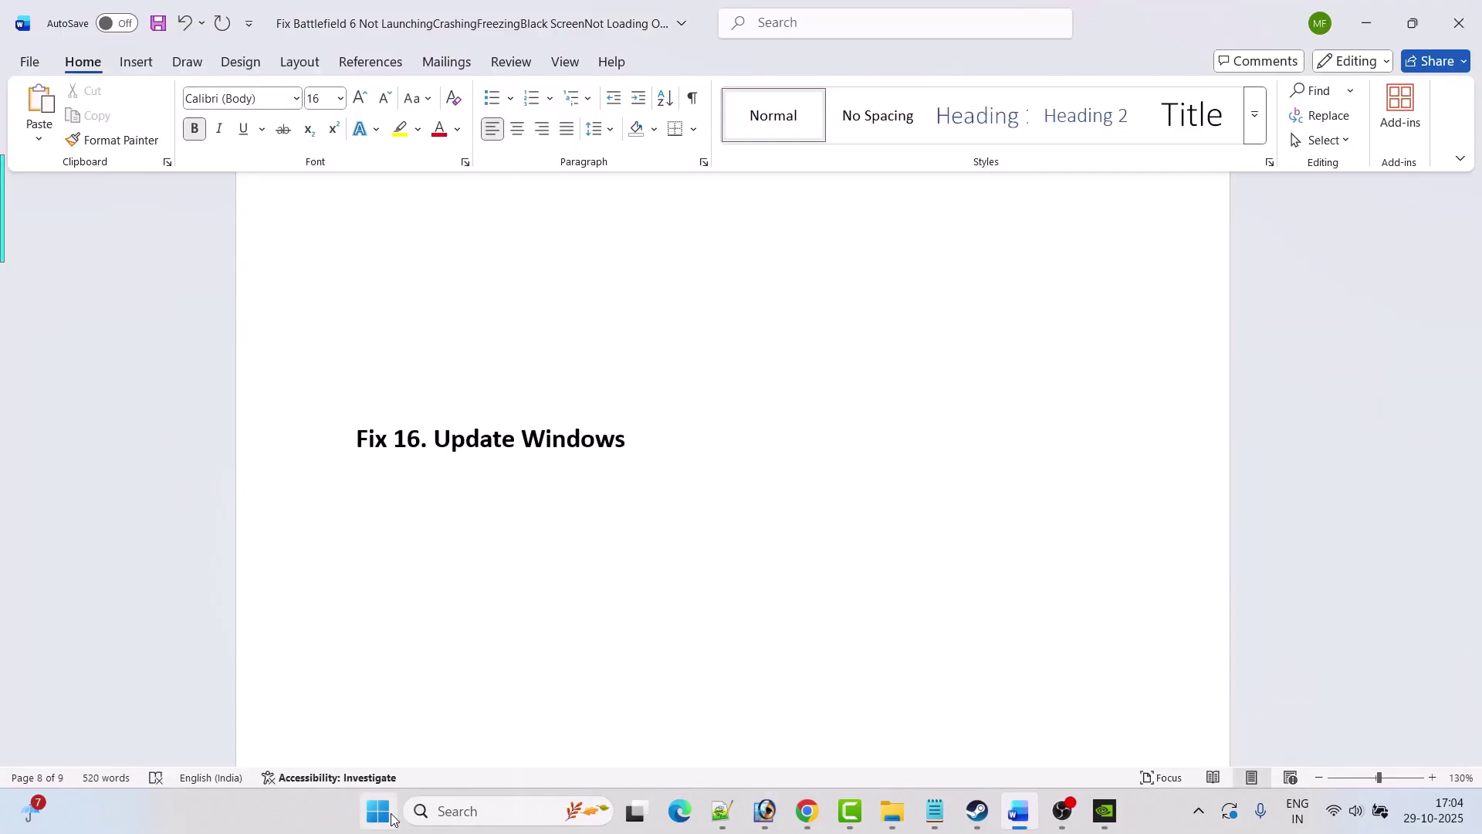
click(378, 811)
click(508, 340)
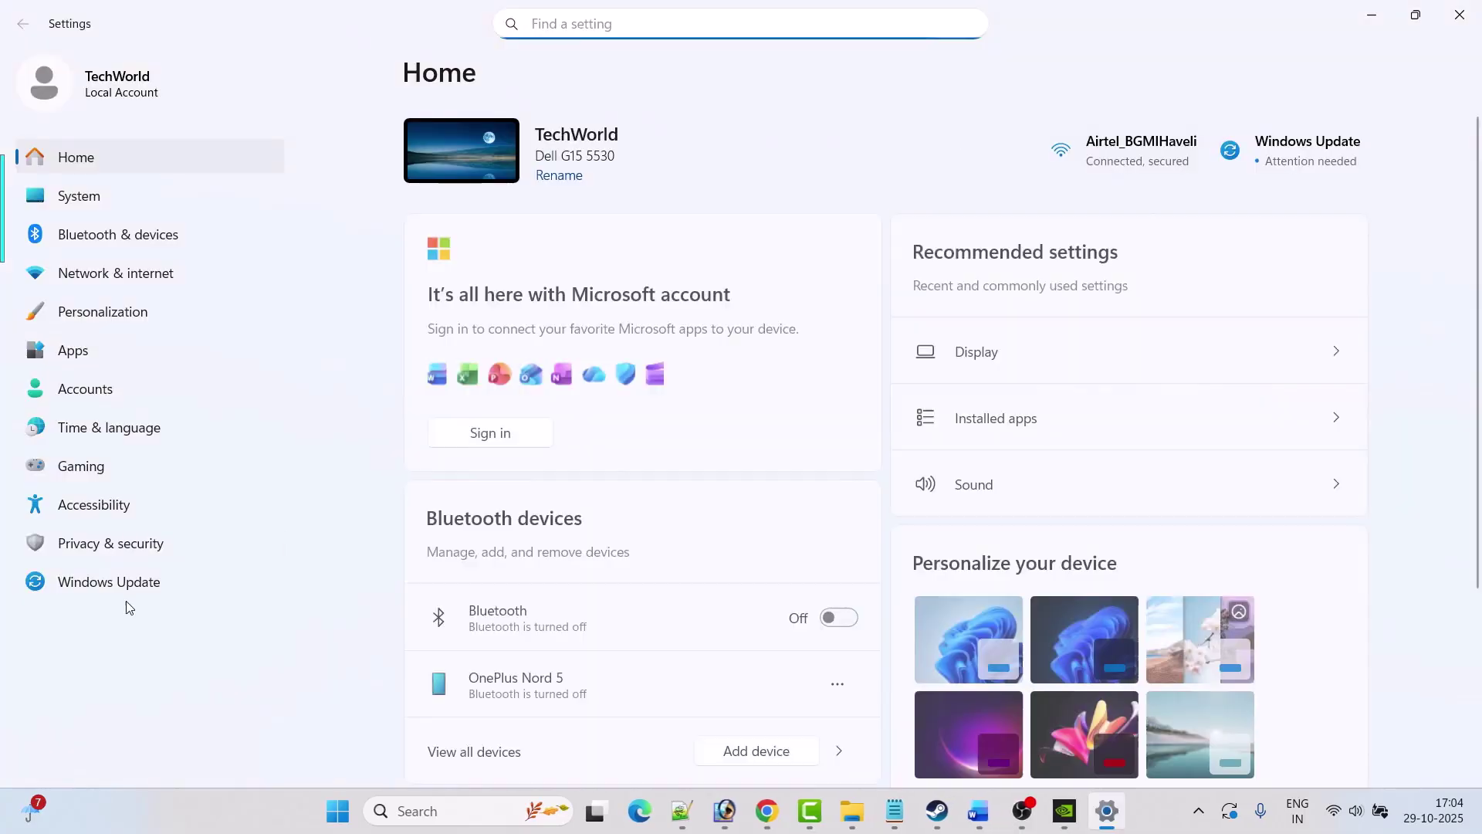
click(108, 593)
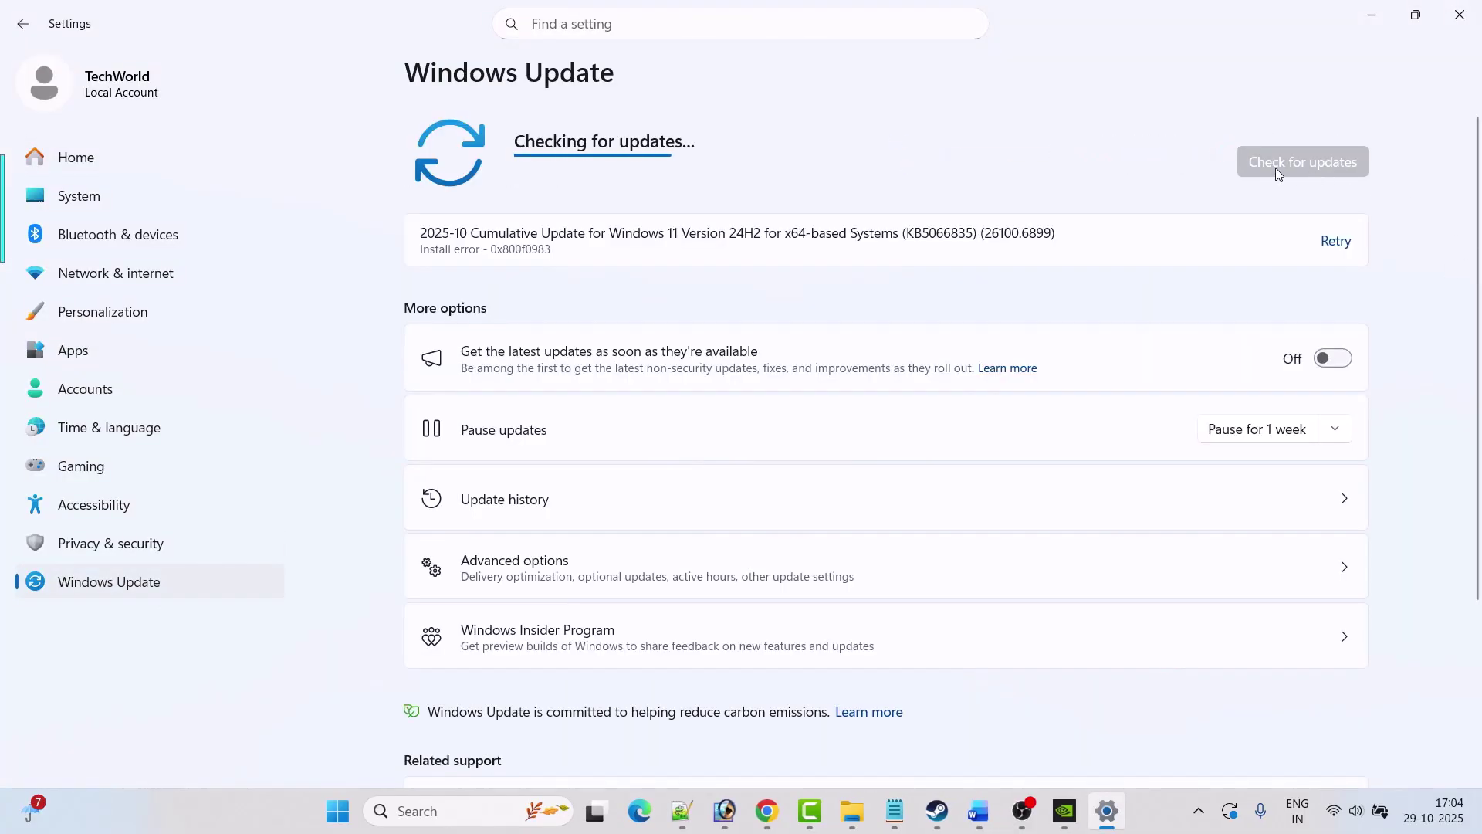
click(1332, 240)
View the Restart option among the Windows power choices and dismiss it without restarting
click(337, 810)
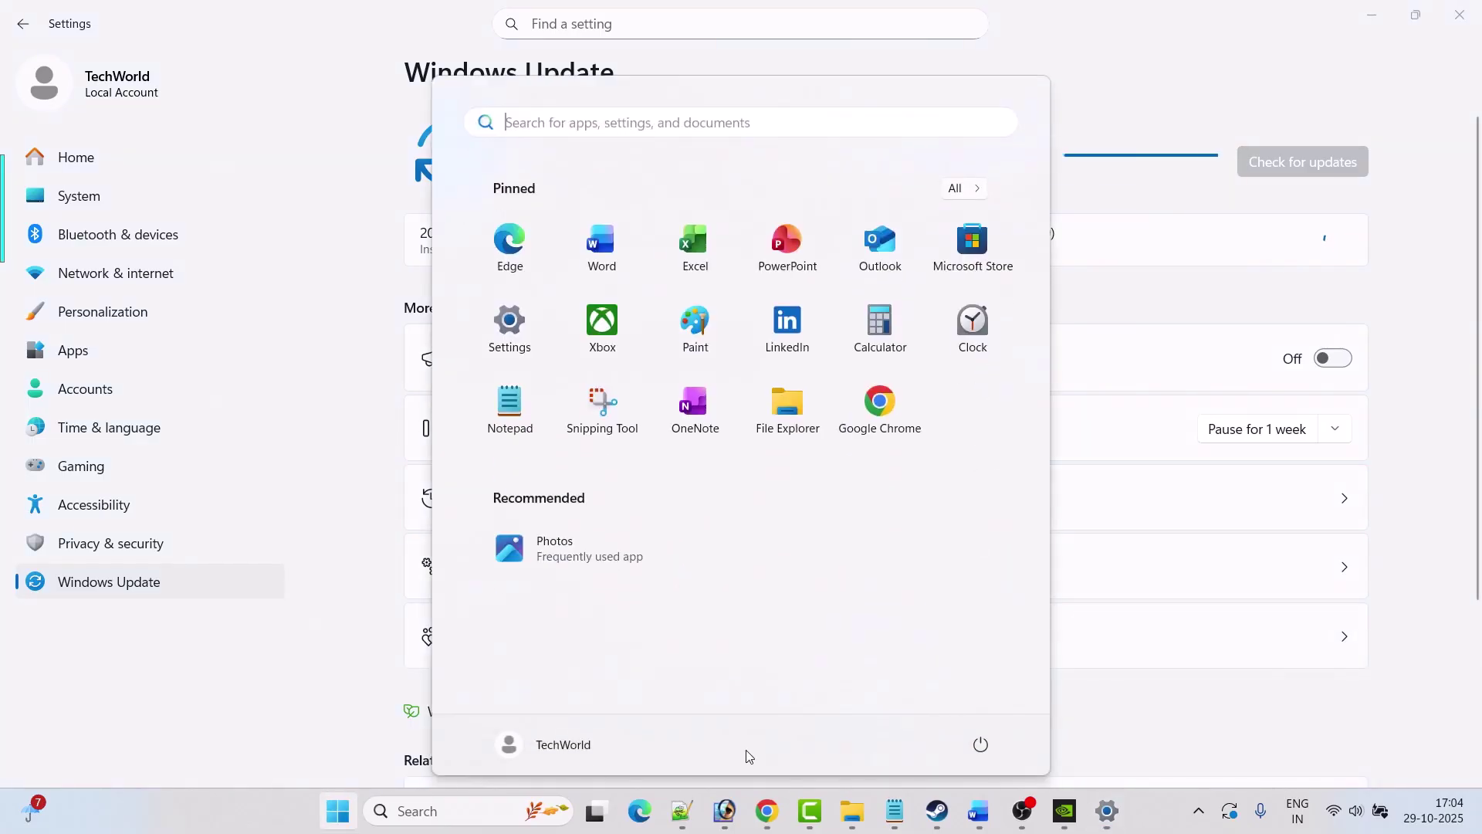
click(981, 744)
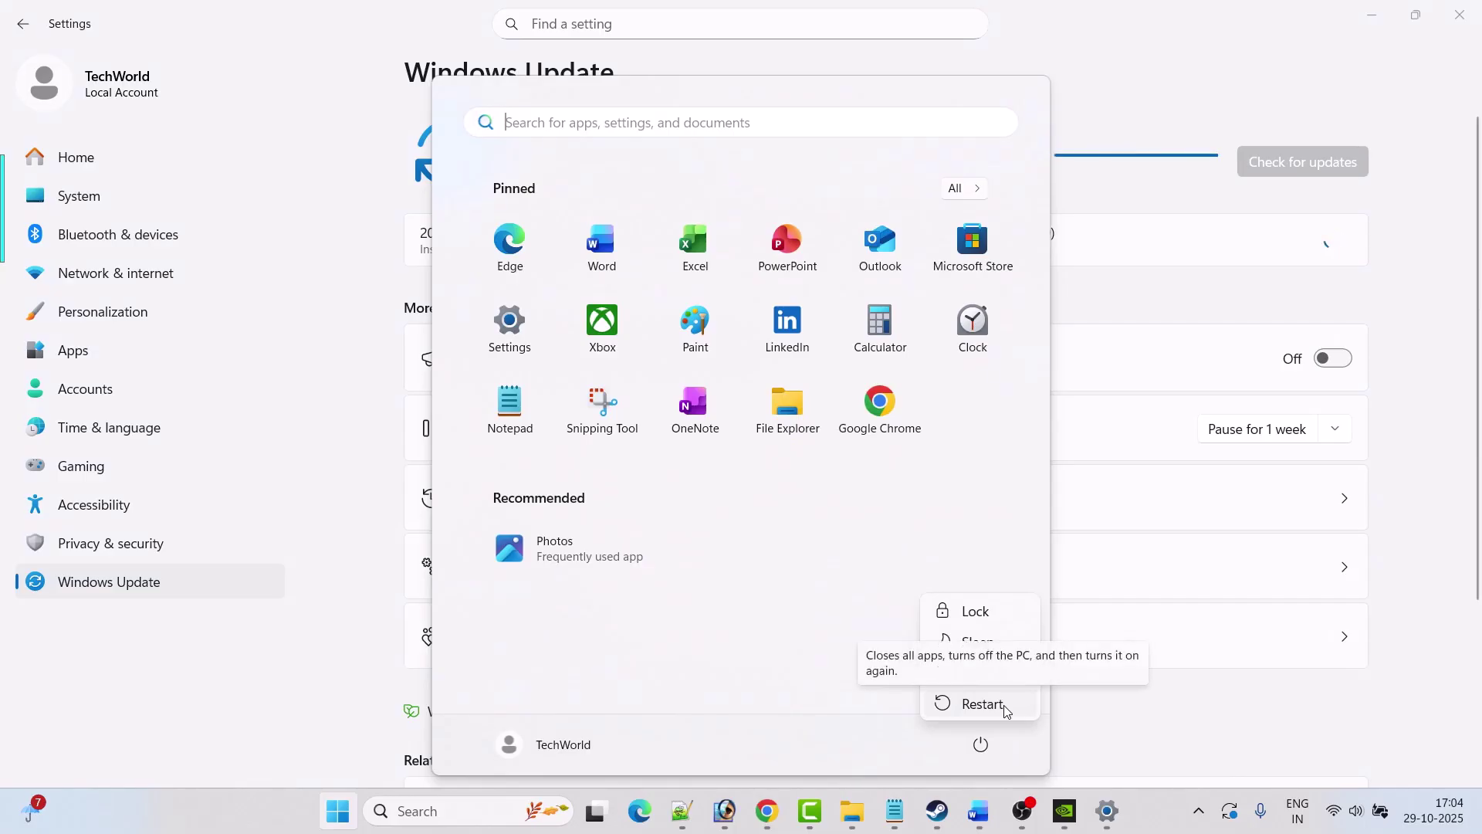
click(1382, 748)
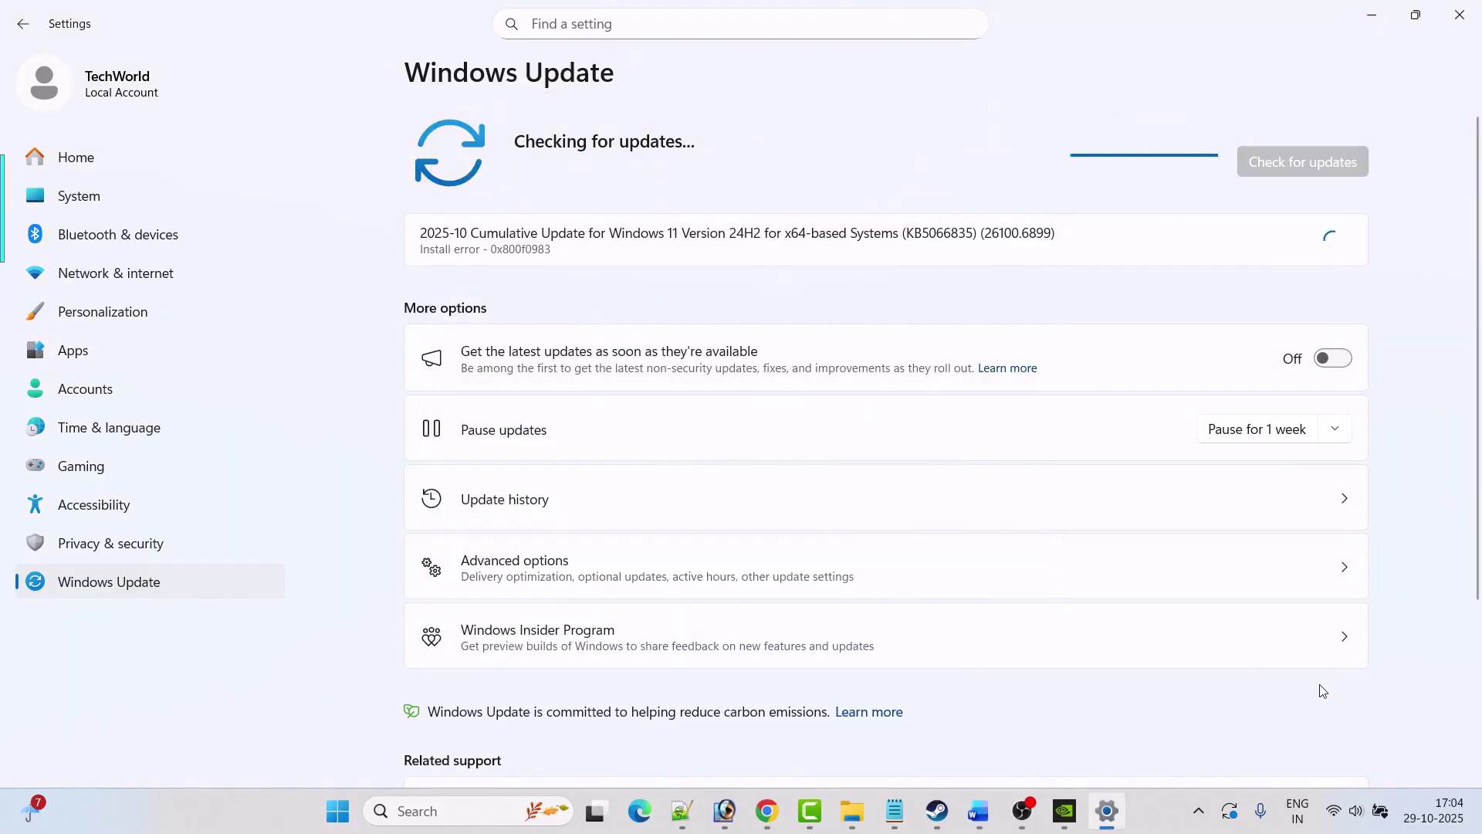
Return to the Word document and read Fix 17 on external devices, highlighting "disable overlay" for reference
key(alt+Tab)
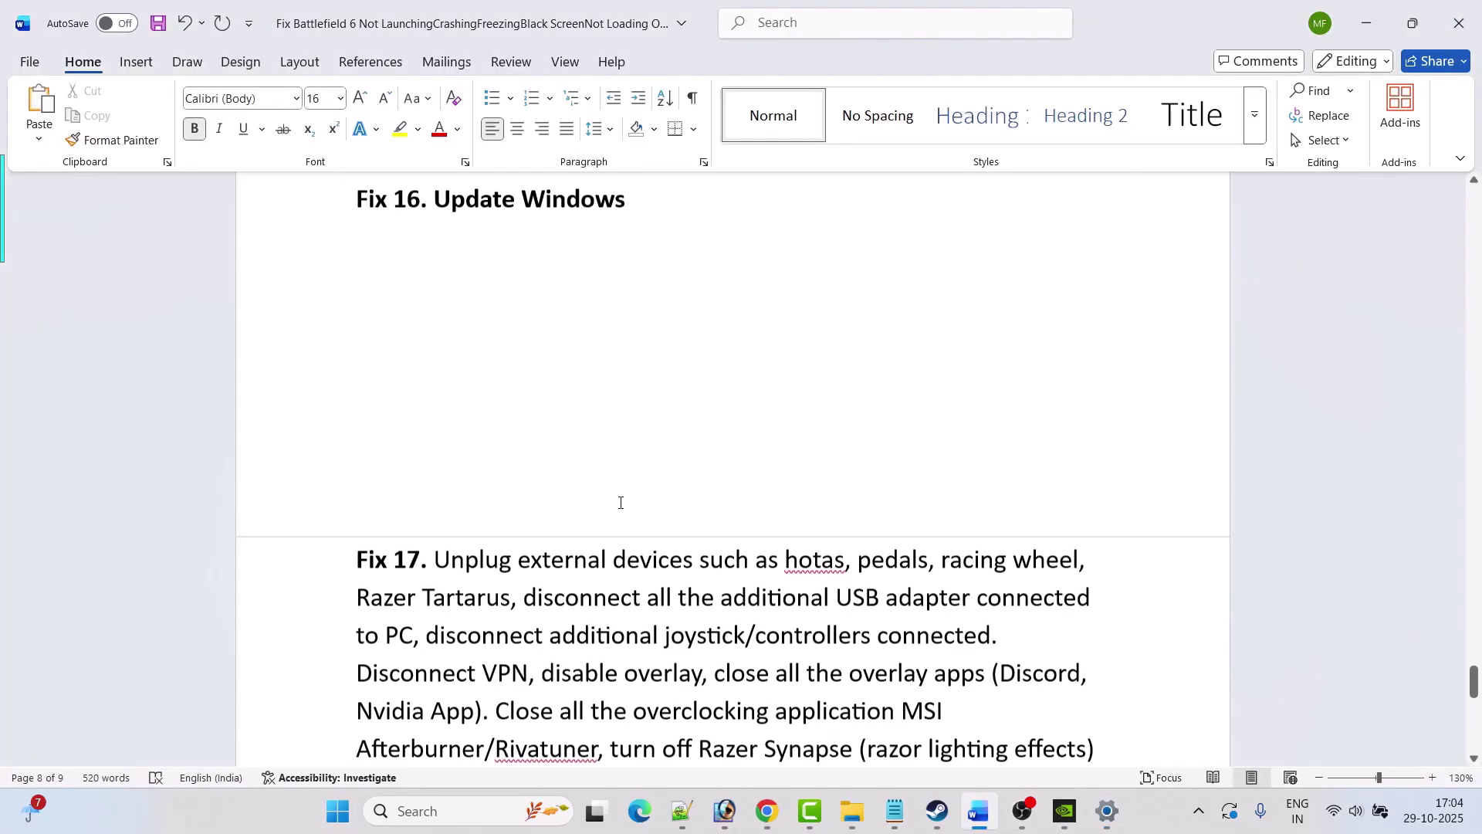
scroll(620, 502, down, 2)
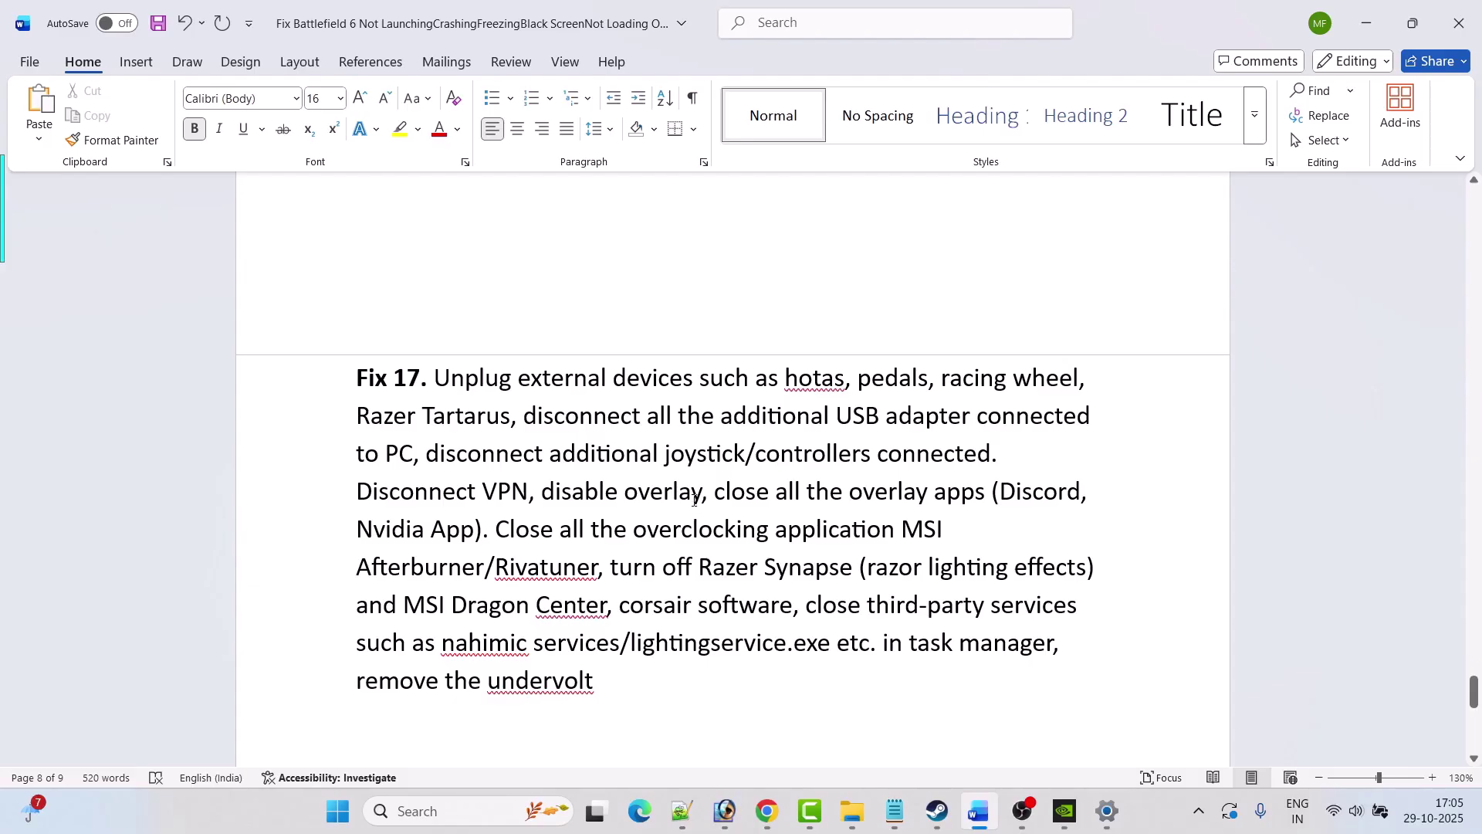
drag(701, 499, 540, 499)
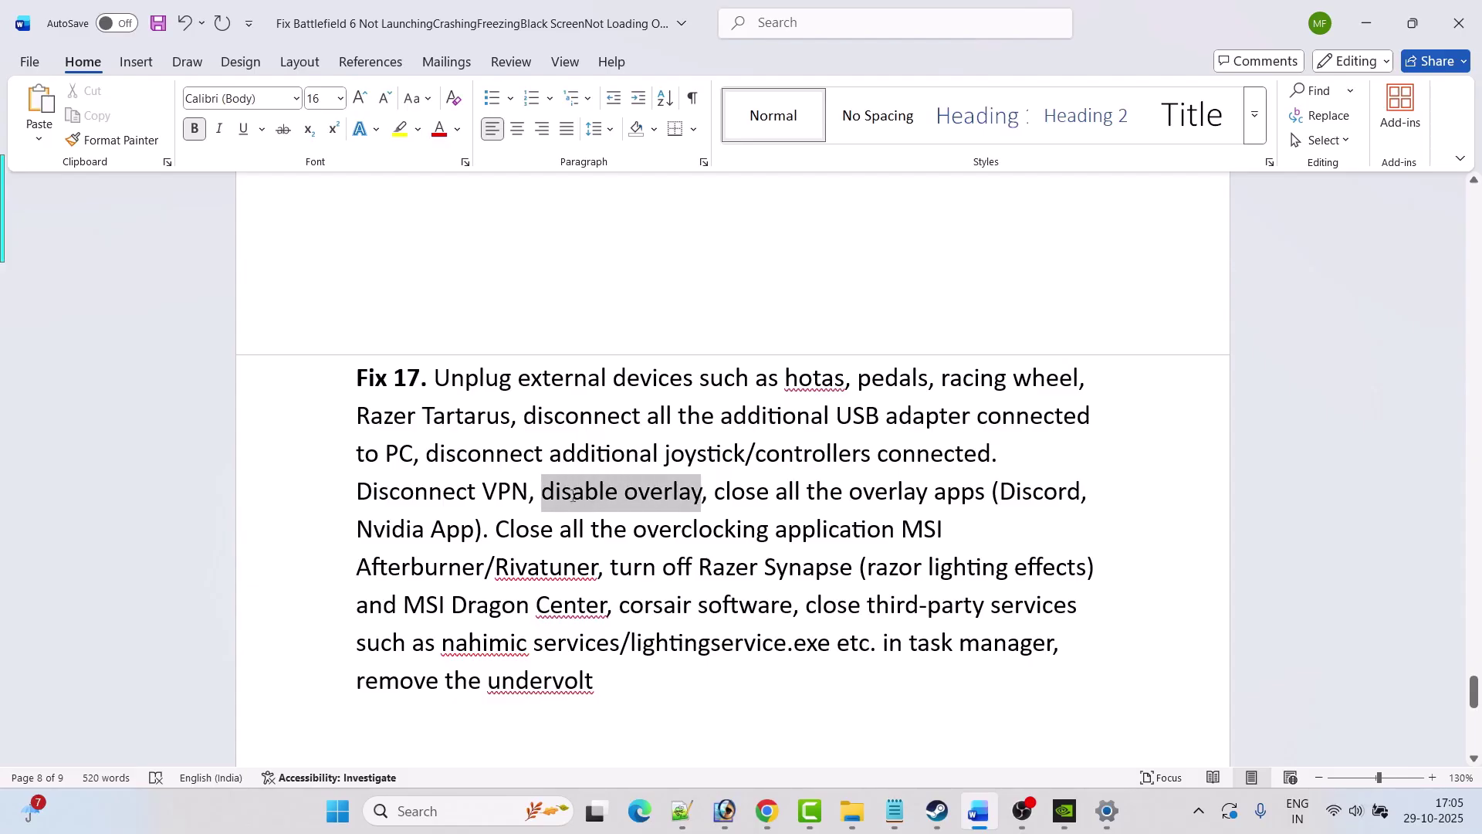
click(660, 529)
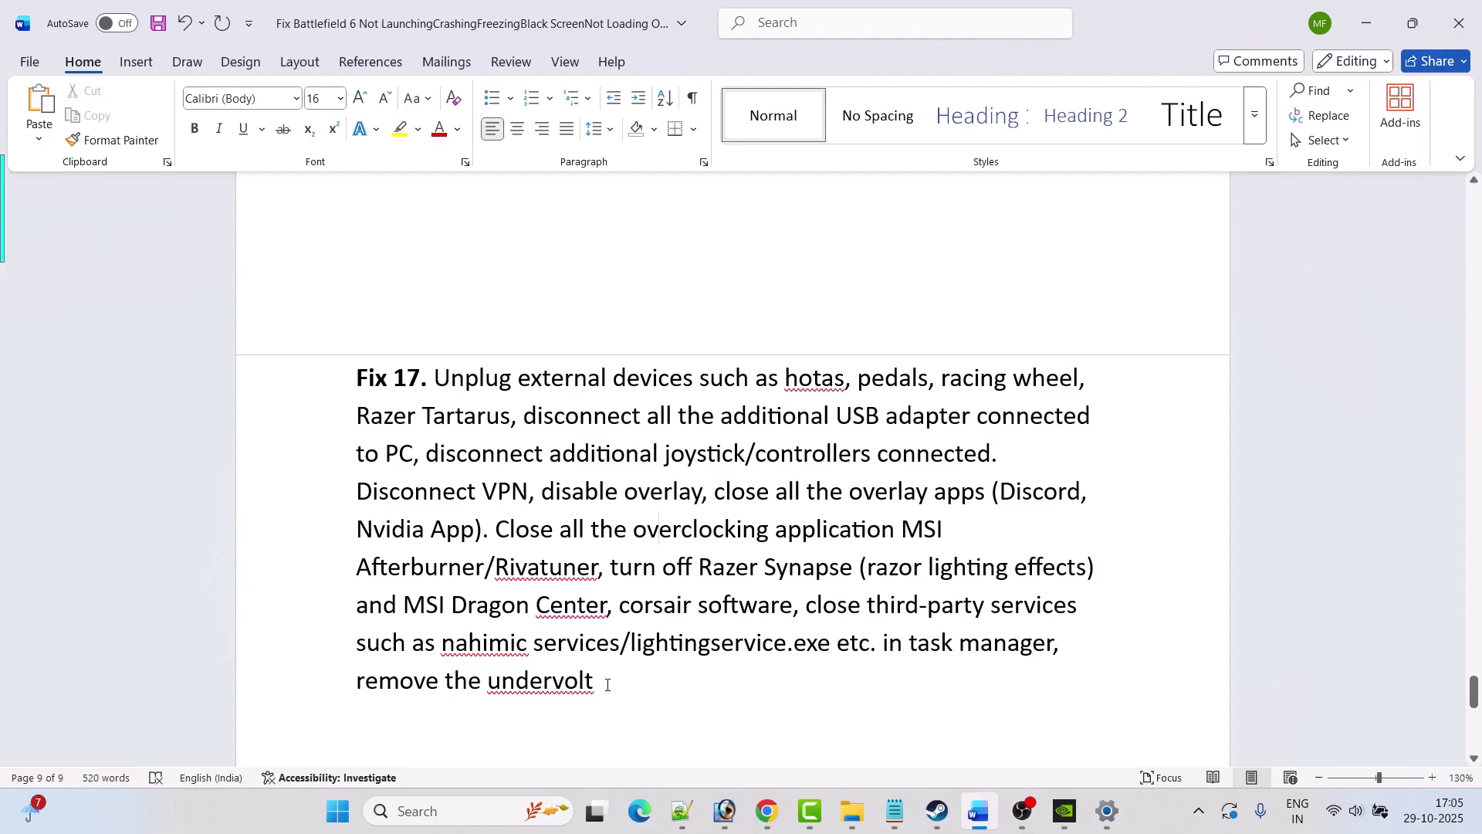
Switch to Steam's Battlefield 6 page, read Fix 18 on reinstalling the game in Word, and return to Steam
click(936, 812)
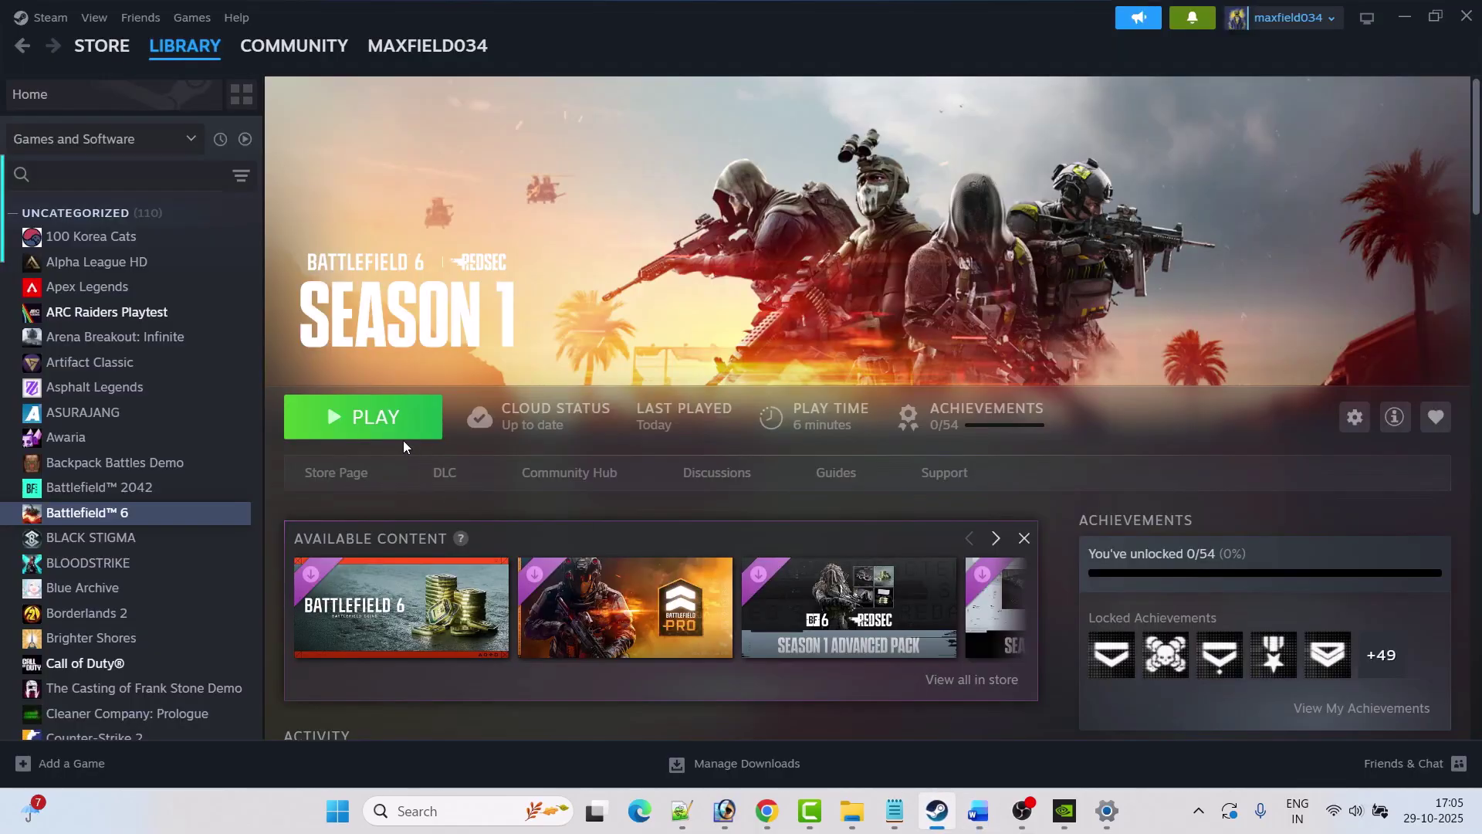
click(974, 818)
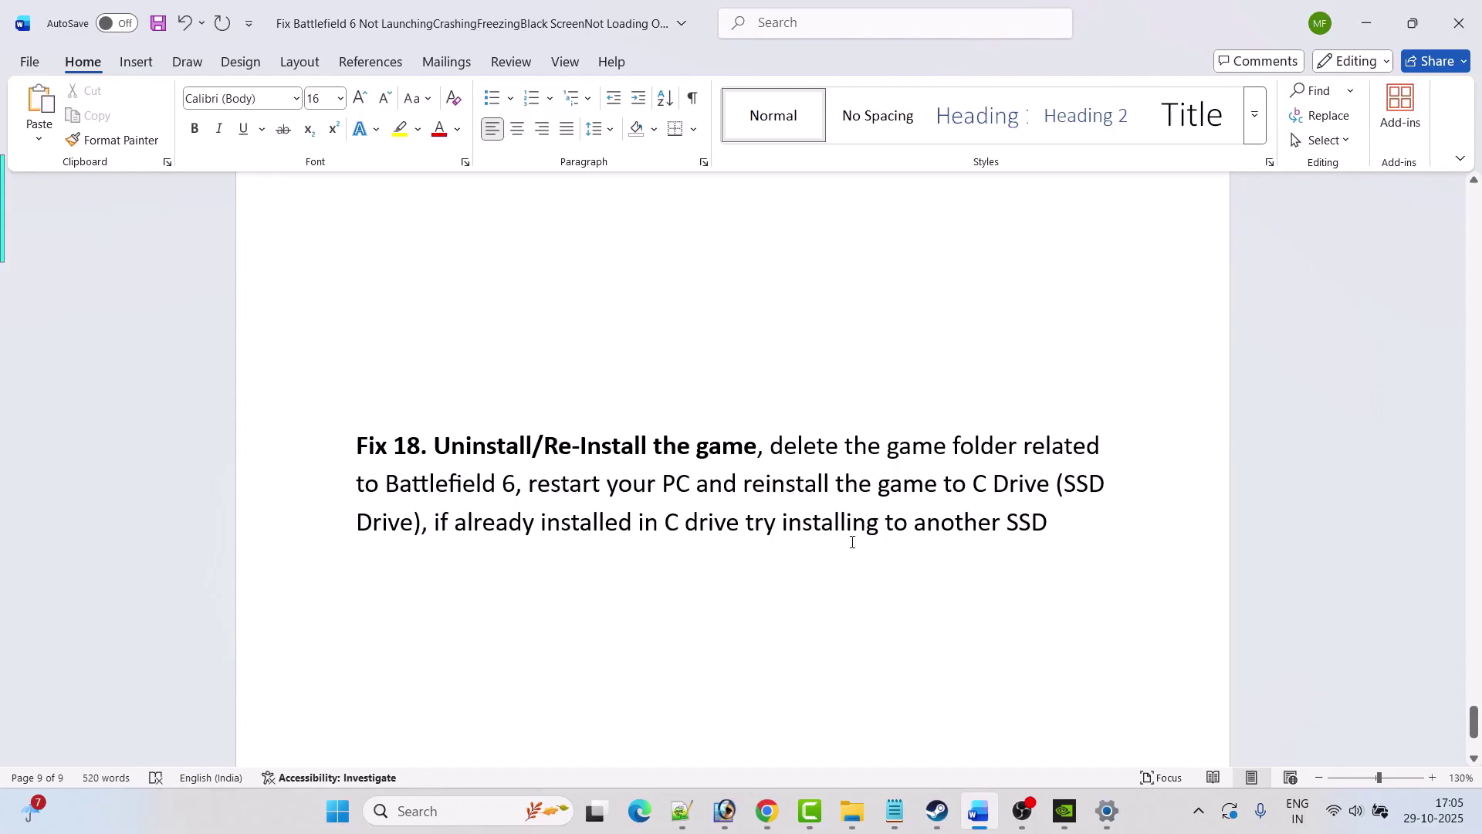
key(alt+Tab)
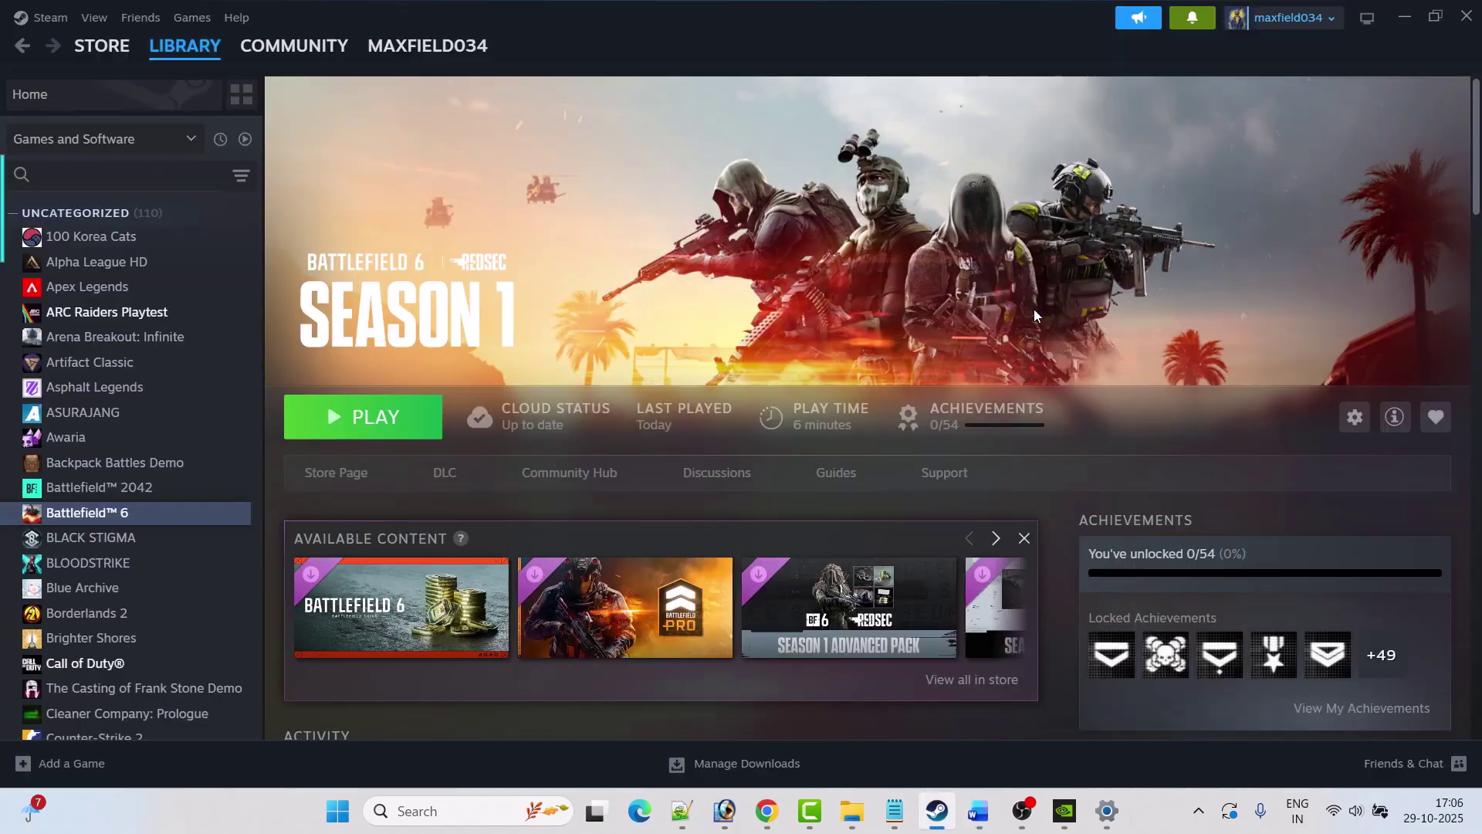